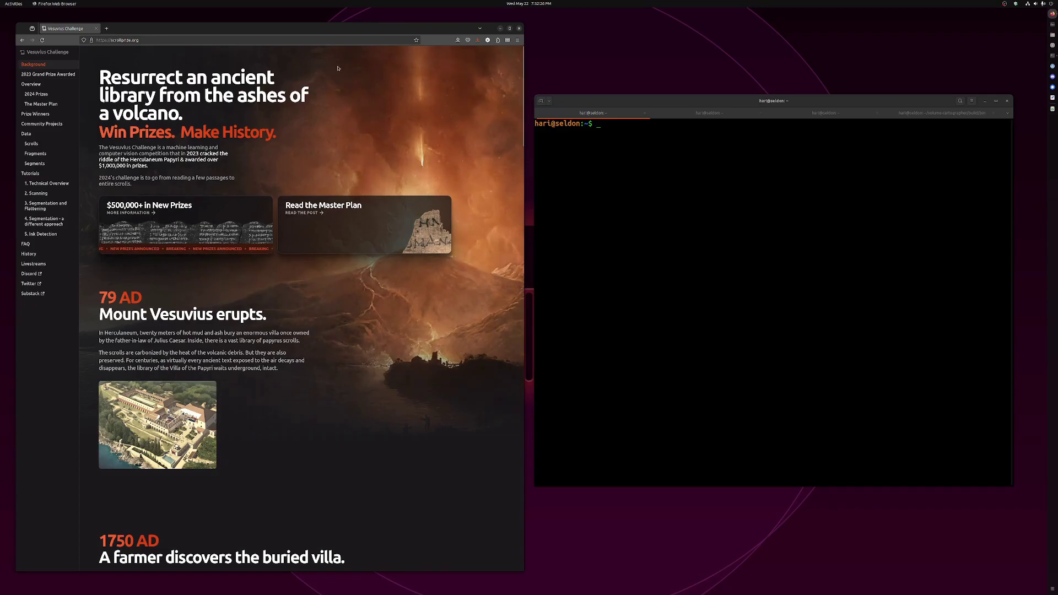
# Step: Open the site's Data page and view the registration form for downloading the data, returning to the Data page
pyautogui.click(56, 133)
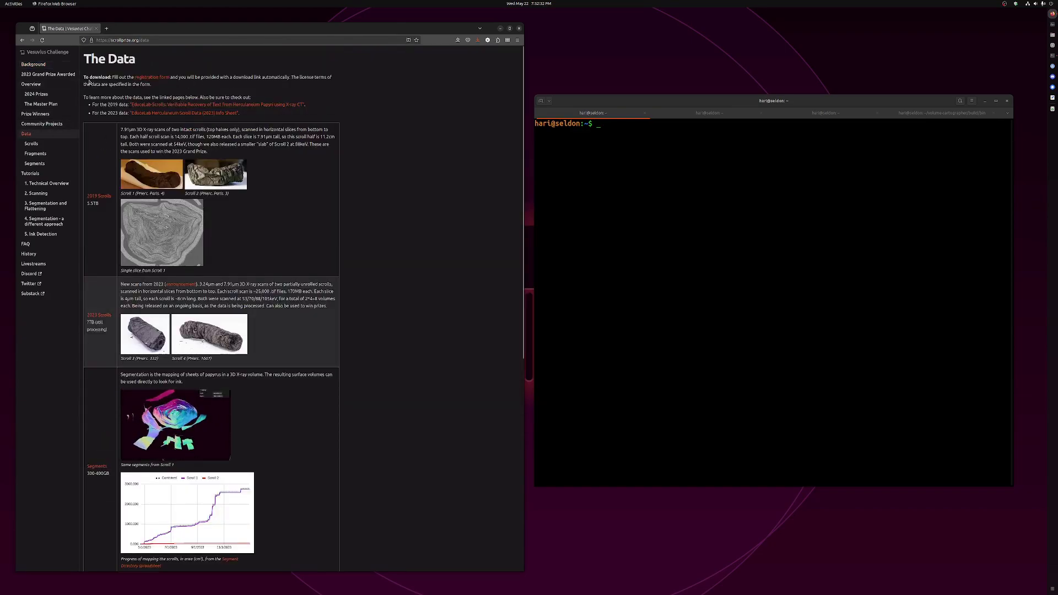
pyautogui.moveTo(83, 77); pyautogui.dragTo(166, 78)
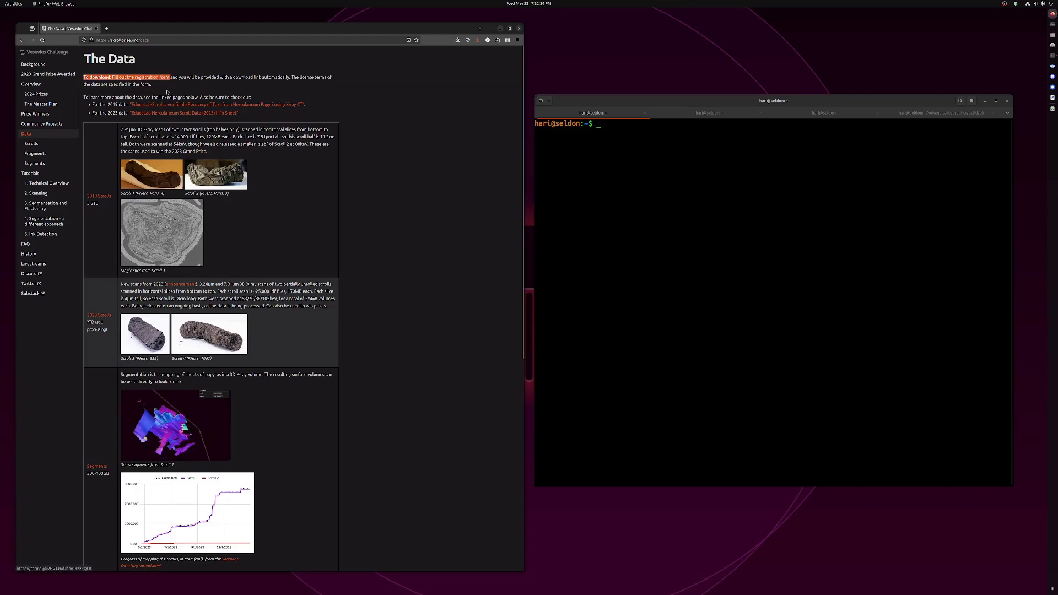
pyautogui.click(159, 79)
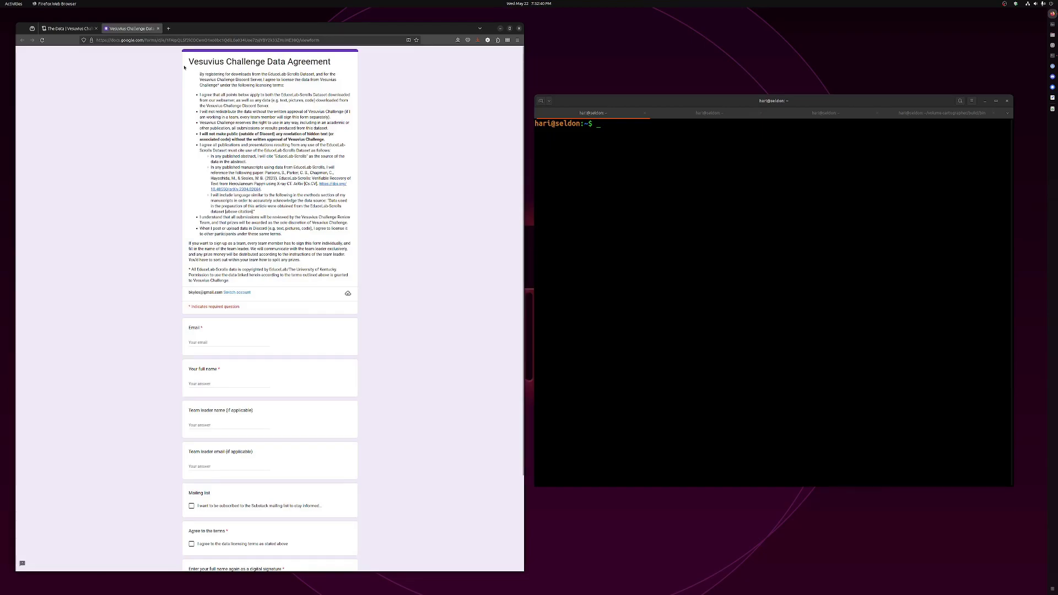
pyautogui.click(68, 28)
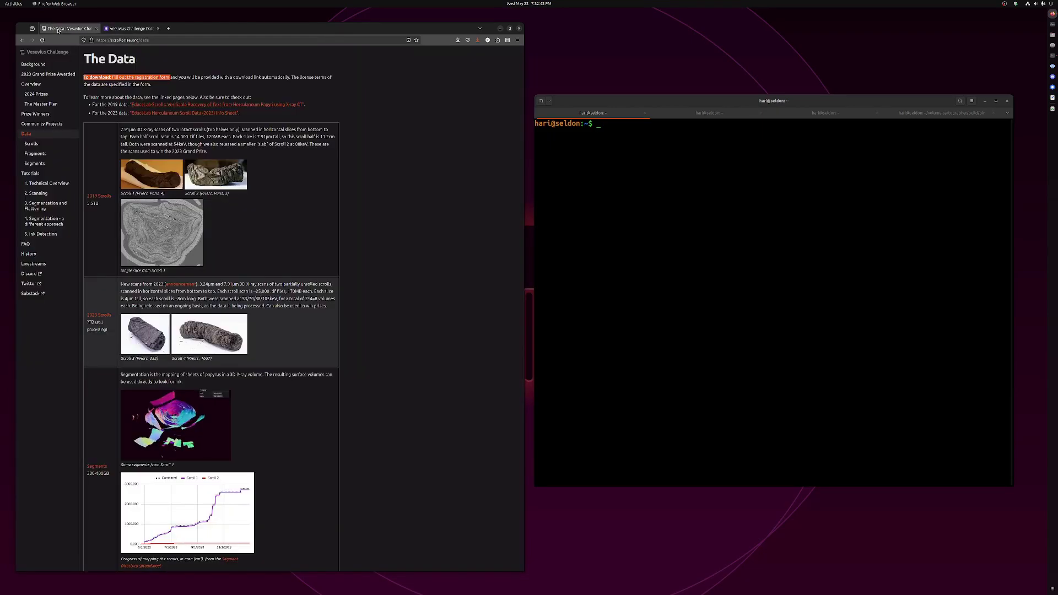
# Step: Go to the Scrolls data page, follow its data server link to the full-scrolls index, and open Scroll1.volpkg
pyautogui.click(32, 144)
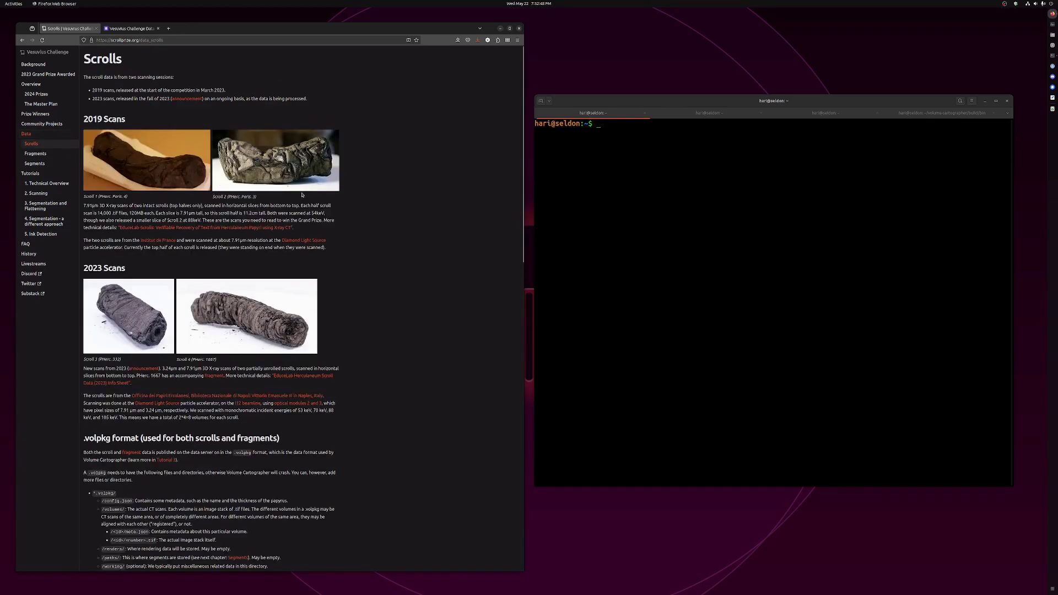
pyautogui.scroll(-10, 355, 196)
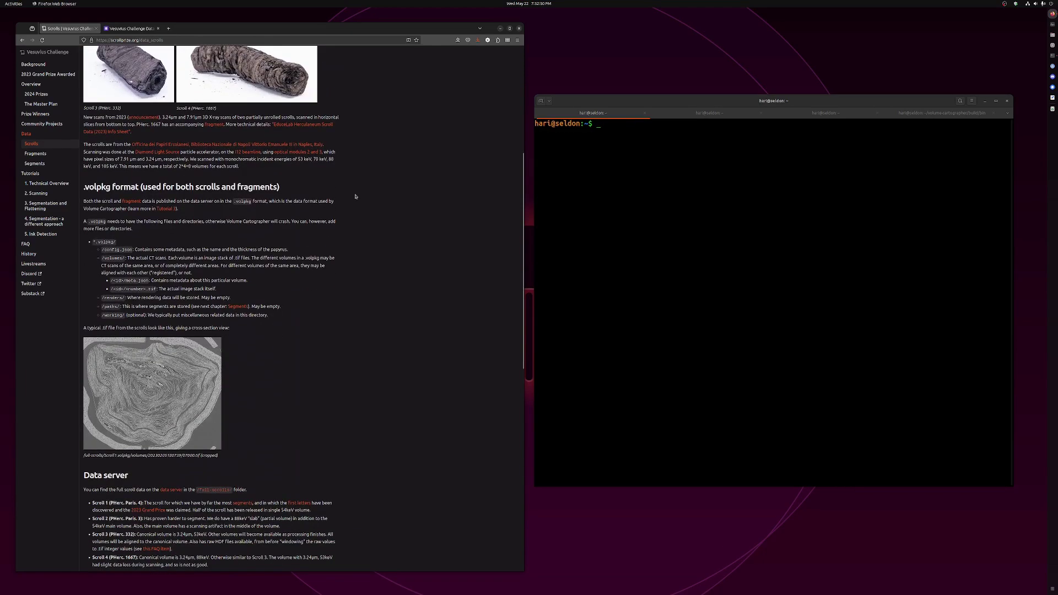
pyautogui.moveTo(84, 287); pyautogui.dragTo(182, 302)
pyautogui.click(171, 303)
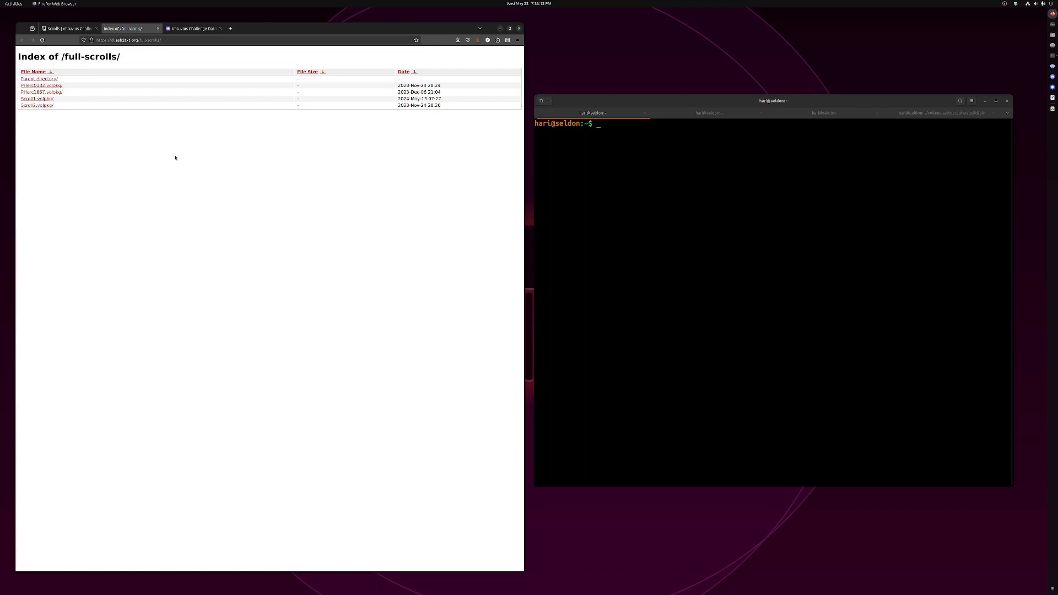
pyautogui.click(47, 99)
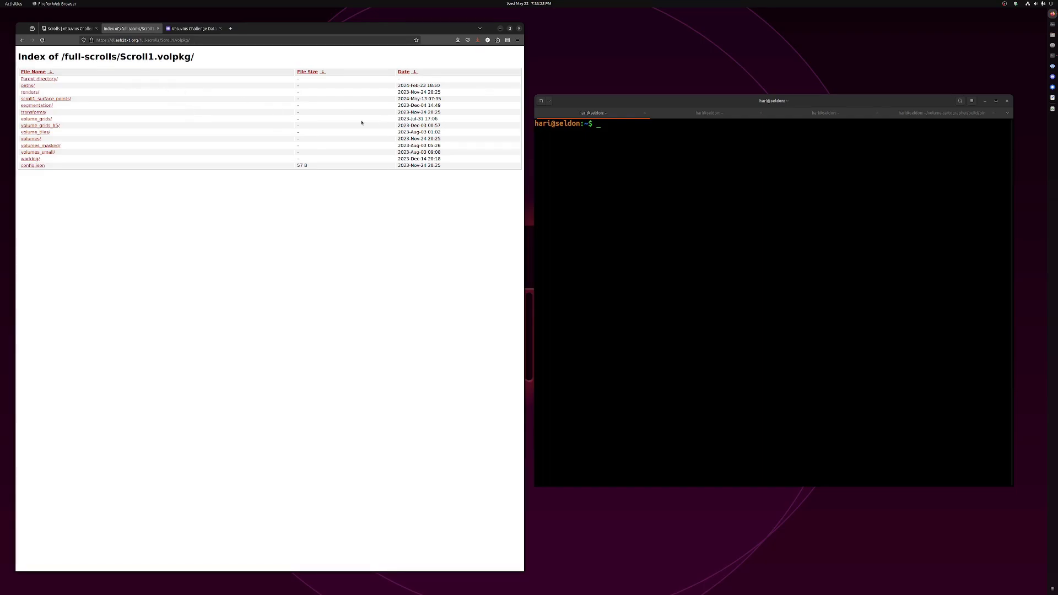
# Step: Switch to the terminal and change into the full-scrolls directory
pyautogui.click(625, 140)
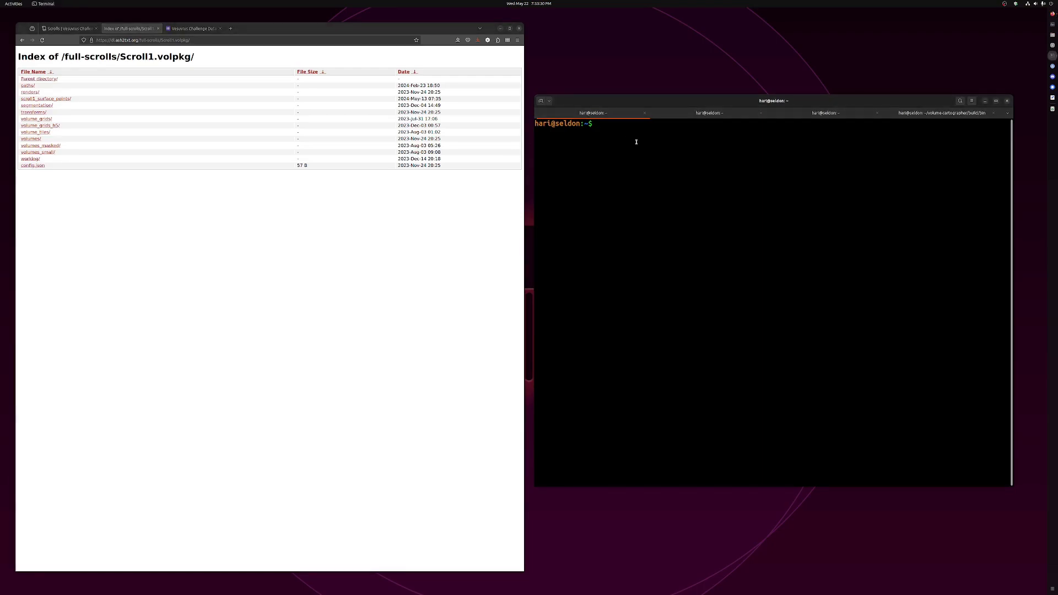
pyautogui.write('cd ful')
pyautogui.press('Tab')
pyautogui.press('Return')
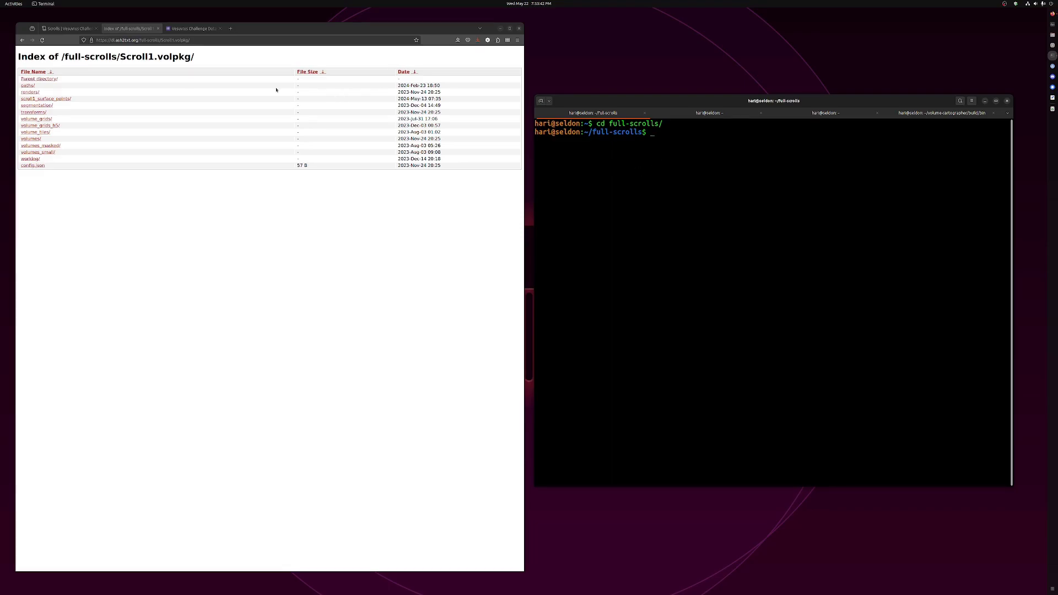
# Step: Change into the local Scroll1.volpkg directory to match the server path and list its contents
pyautogui.moveTo(63, 58); pyautogui.dragTo(201, 64)
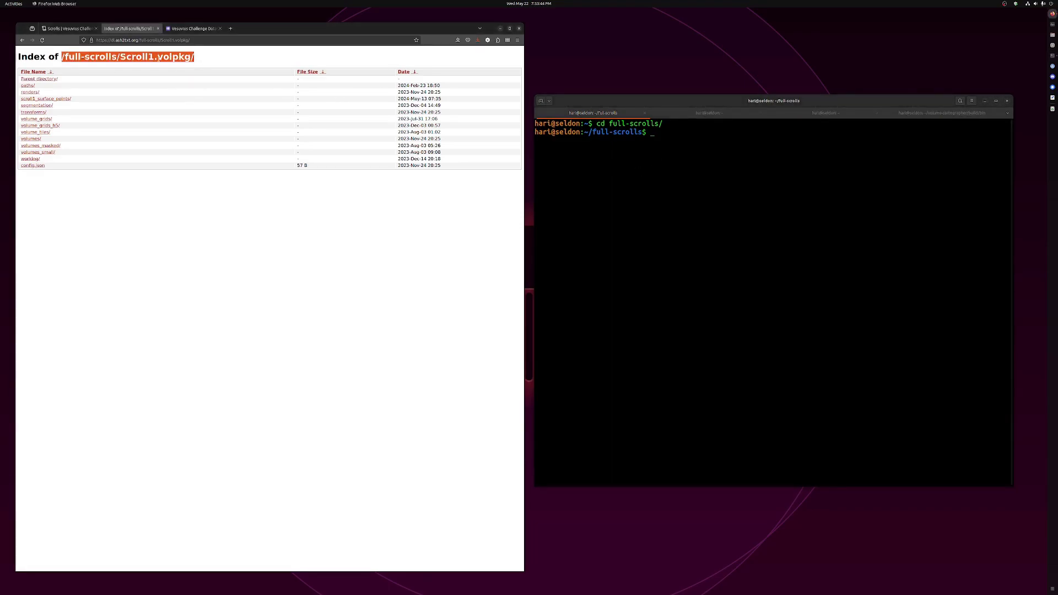
pyautogui.click(178, 65)
pyautogui.click(592, 142)
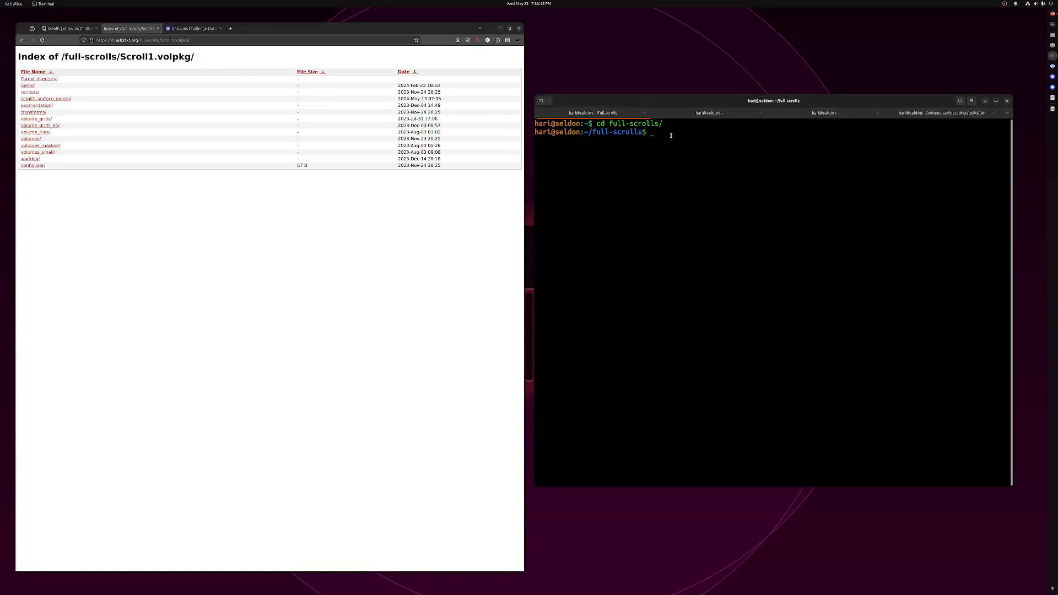
pyautogui.write('cd Scroll1.volpkg/')
pyautogui.press('Return')
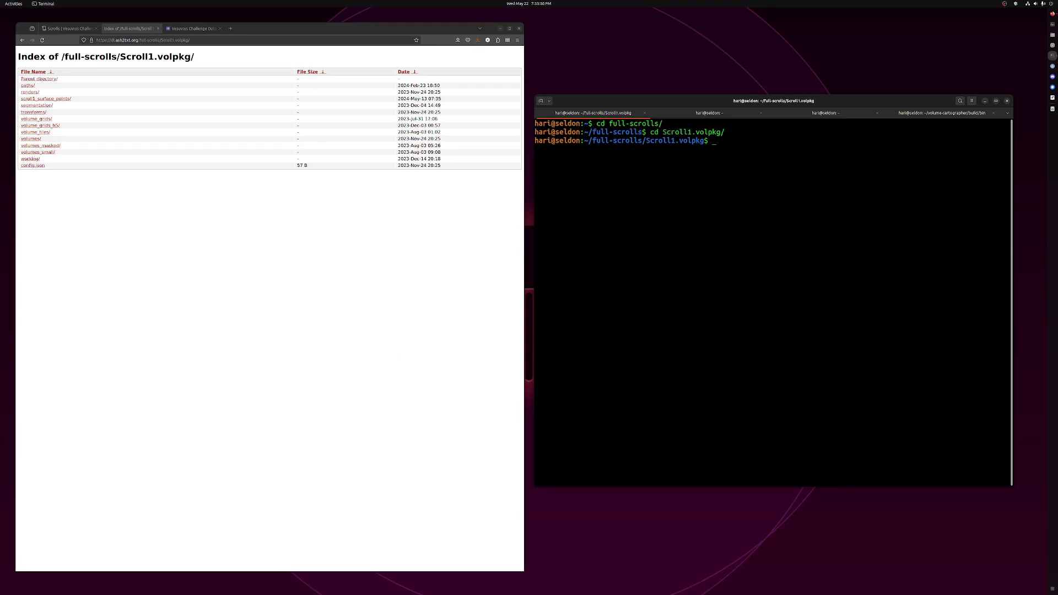
pyautogui.write('ls')
pyautogui.press('Return')
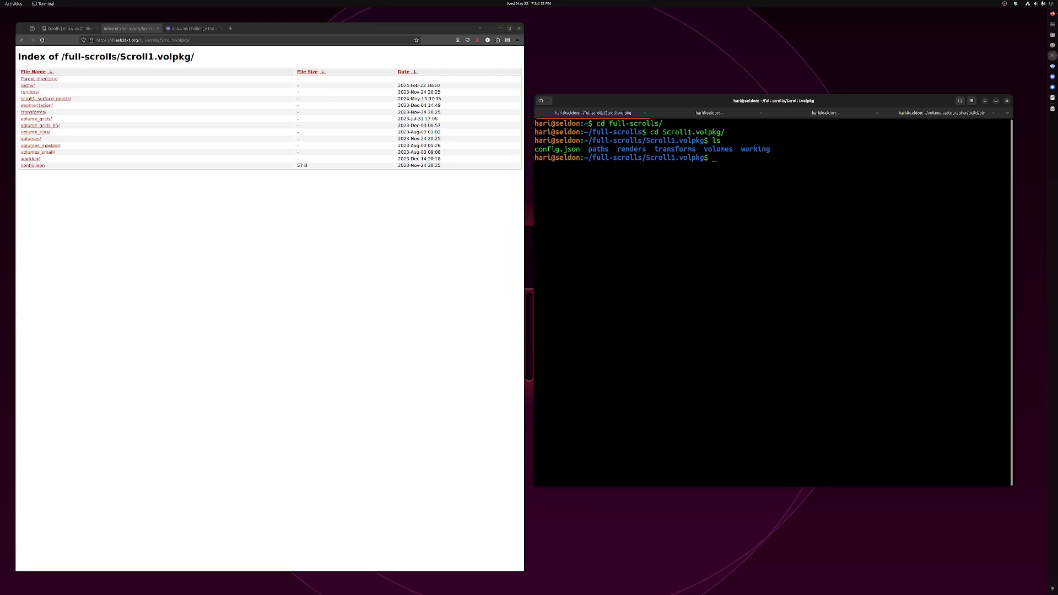
# Step: View config.json on the data server, bring up its save dialog, and return to the Scroll1.volpkg index without saving
pyautogui.moveTo(584, 150); pyautogui.dragTo(542, 163)
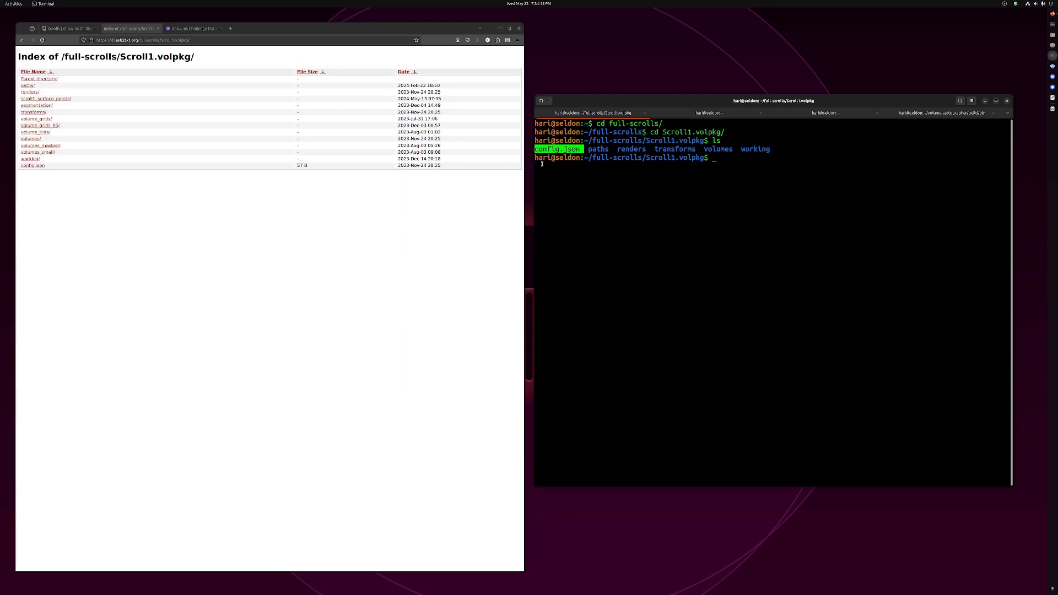
pyautogui.click(663, 184)
pyautogui.click(34, 166)
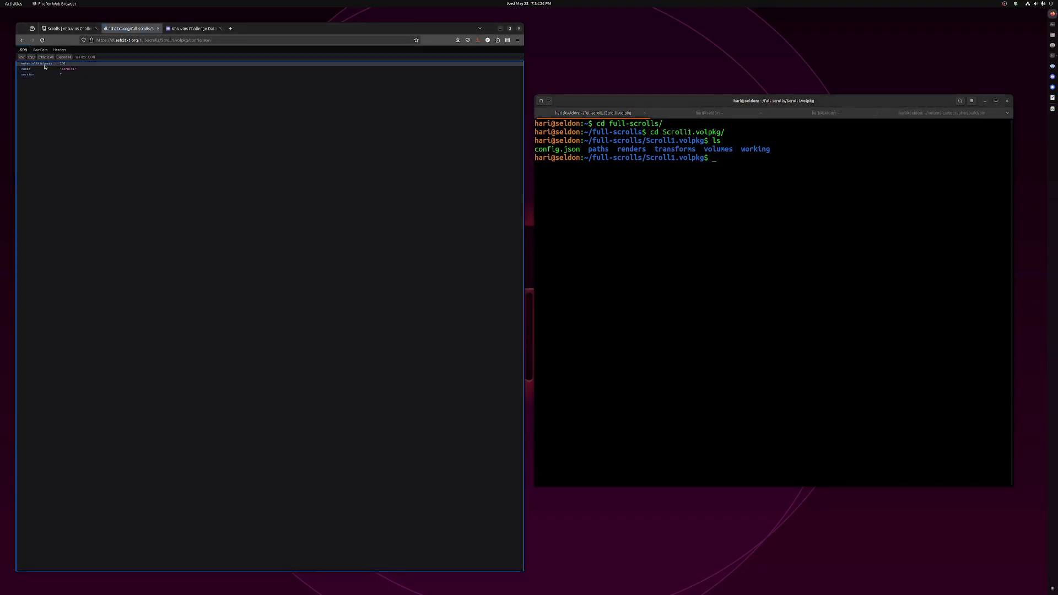
pyautogui.click(22, 57)
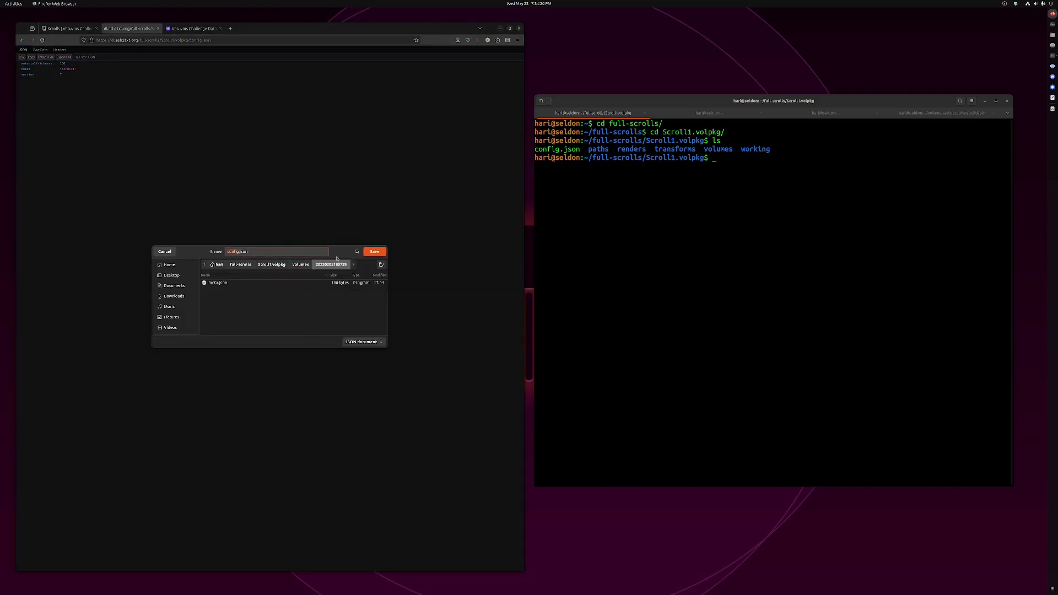
pyautogui.click(165, 251)
pyautogui.click(22, 39)
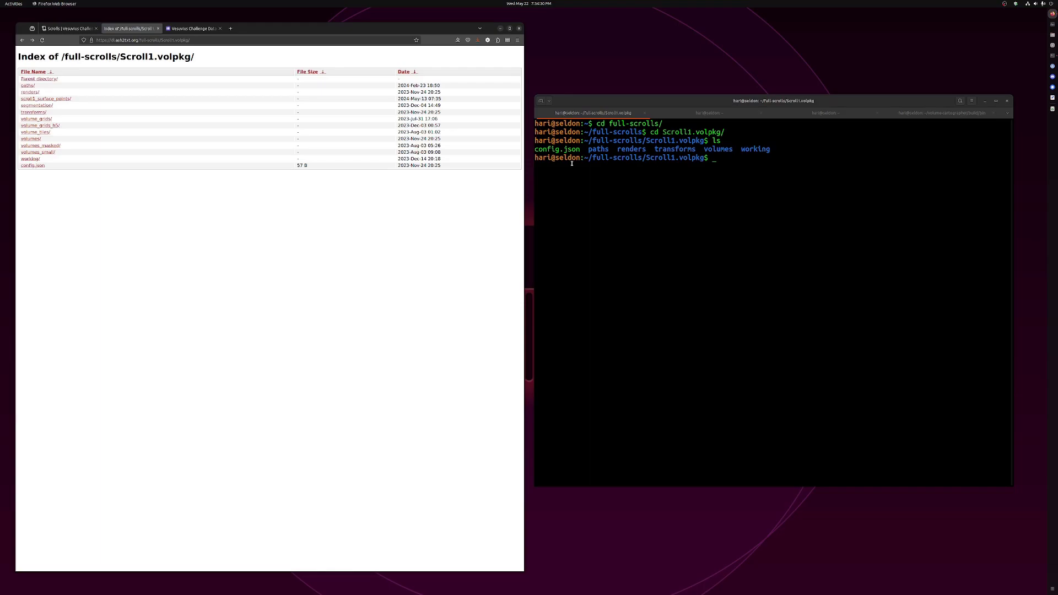
# Step: In the terminal, change into the volumes directory and list its contents
pyautogui.click(716, 169)
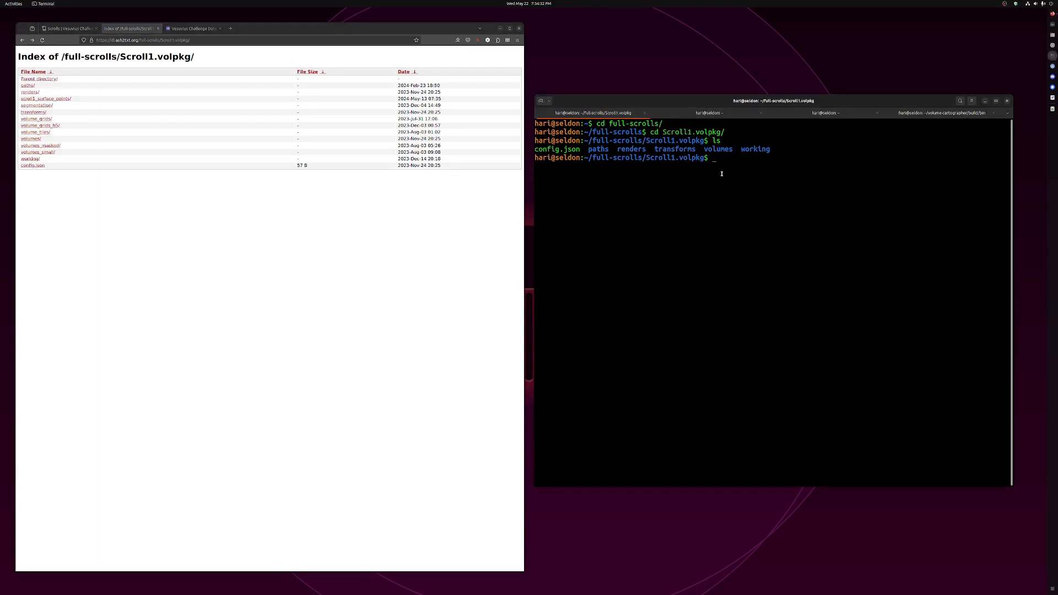
pyautogui.write('cd volumes')
pyautogui.press('Return')
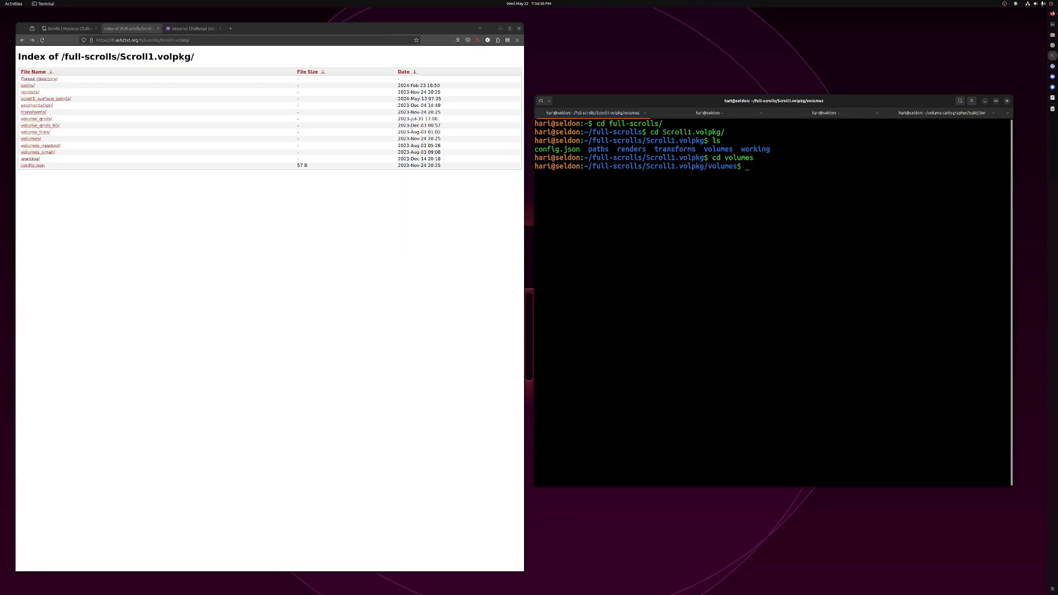
pyautogui.write('ls')
pyautogui.press('Return')
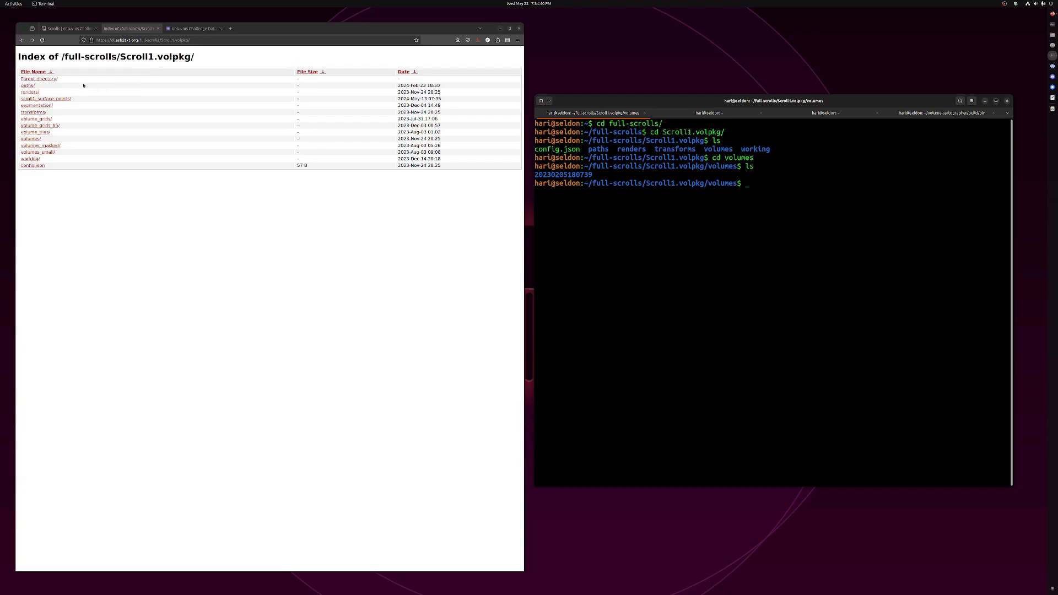
pyautogui.click(30, 138)
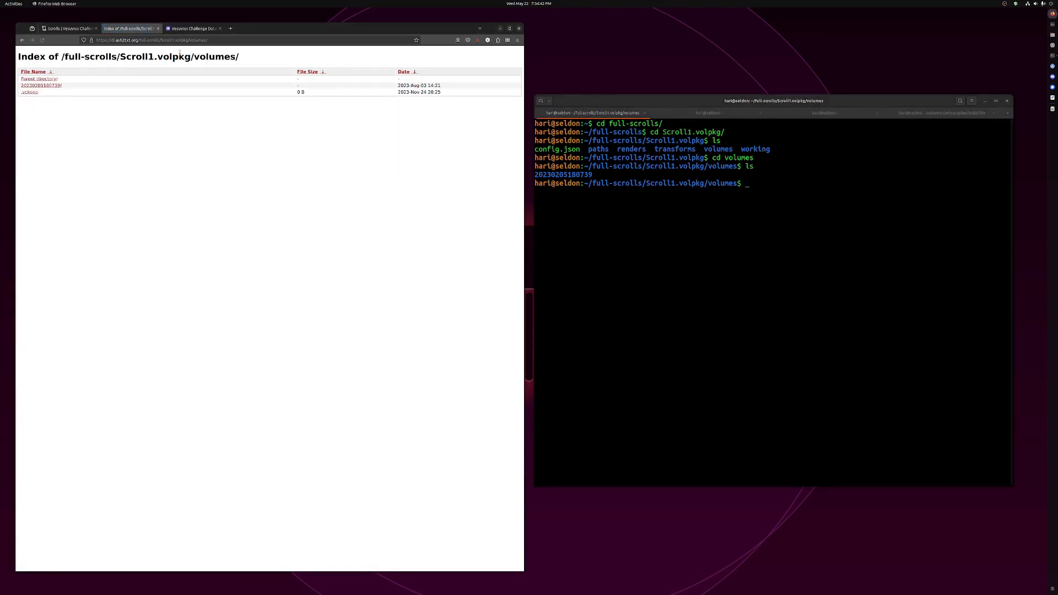
pyautogui.click(52, 88)
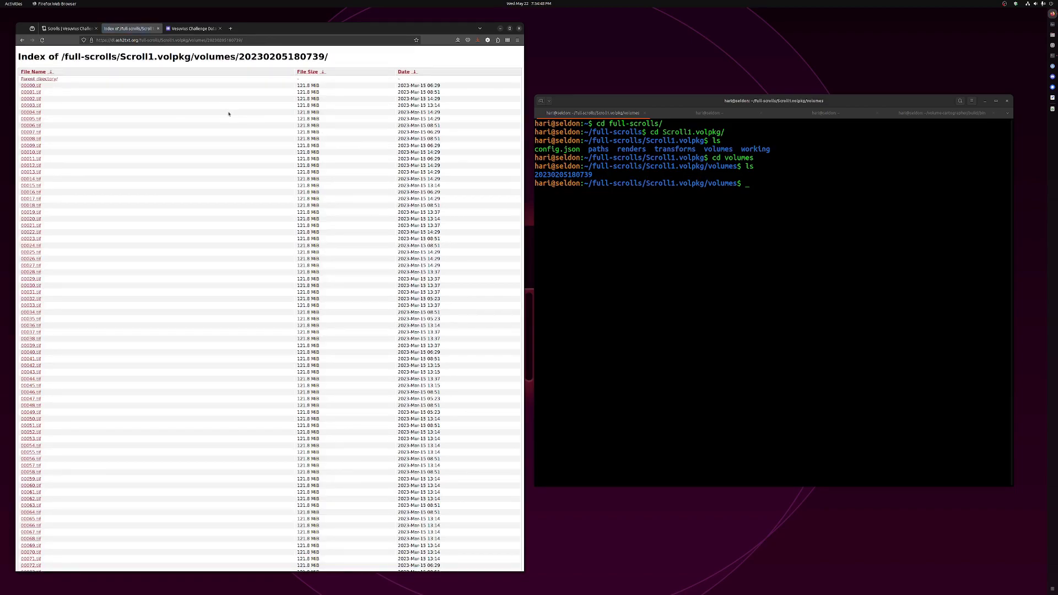
pyautogui.scroll(-5, 217, 213)
pyautogui.scroll(6, 215, 207)
pyautogui.click(38, 79)
pyautogui.click(43, 79)
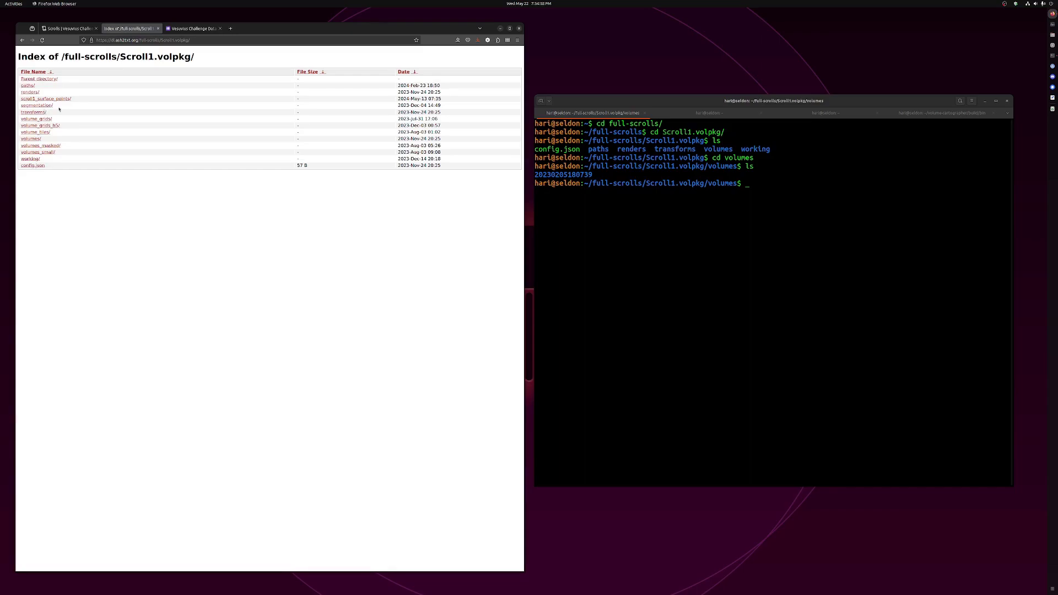
pyautogui.click(32, 139)
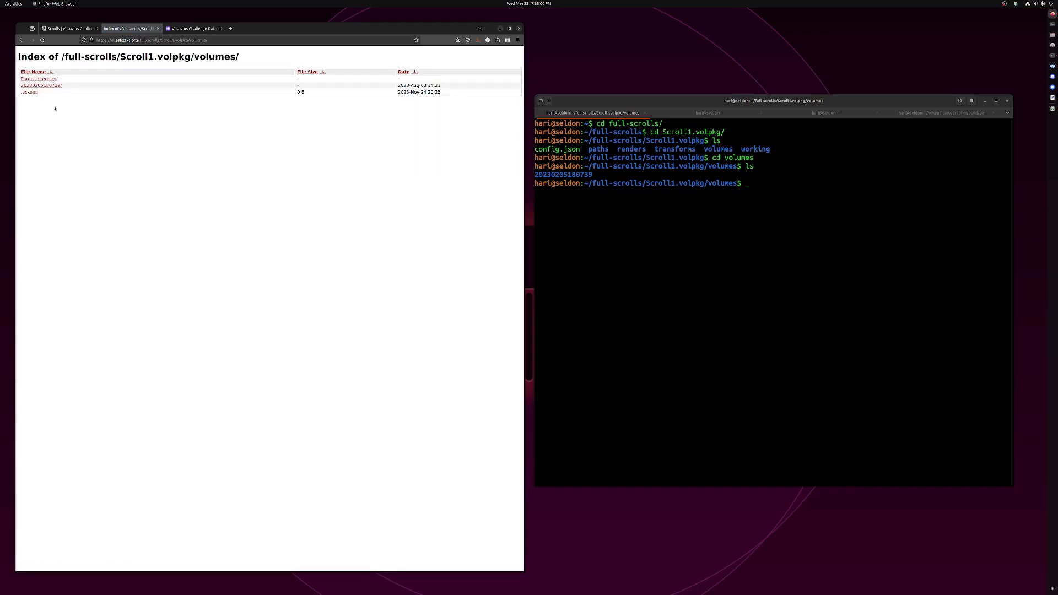
pyautogui.click(57, 86)
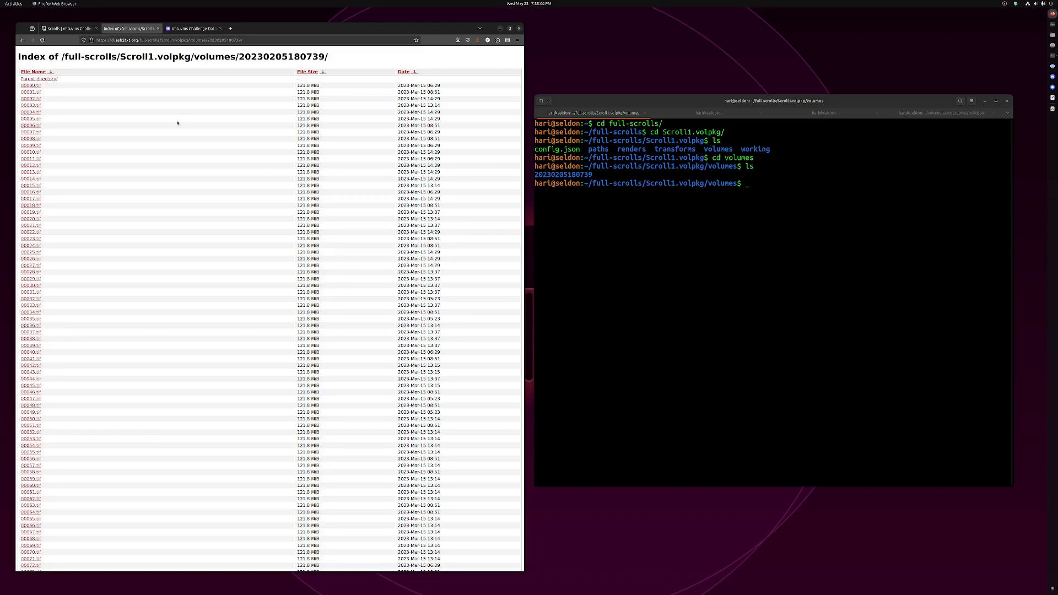
pyautogui.click(626, 208)
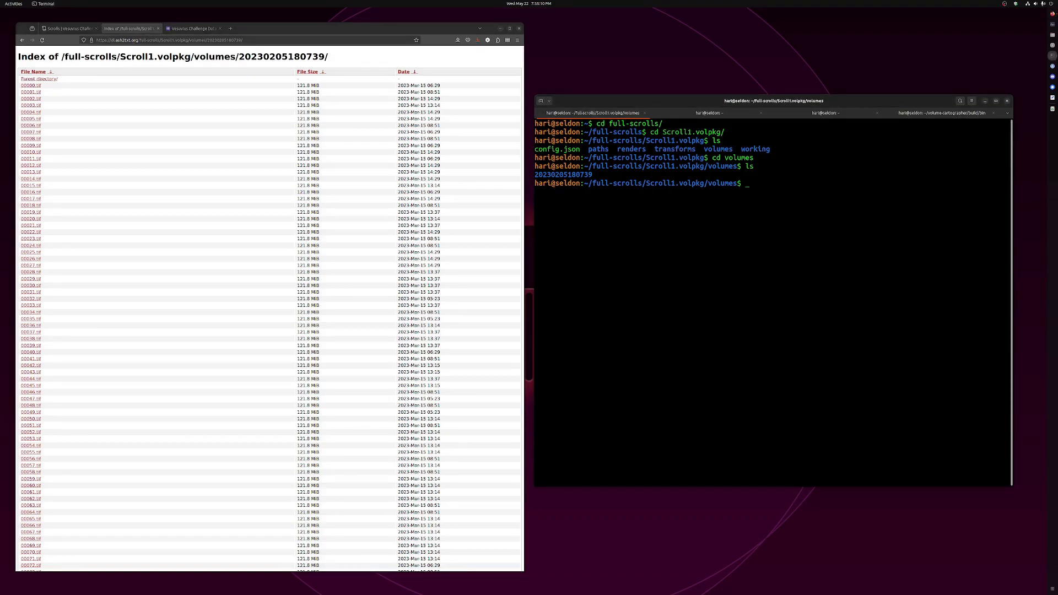
pyautogui.click(812, 262)
pyautogui.hotkey('ctrl', 'shift', 'v')
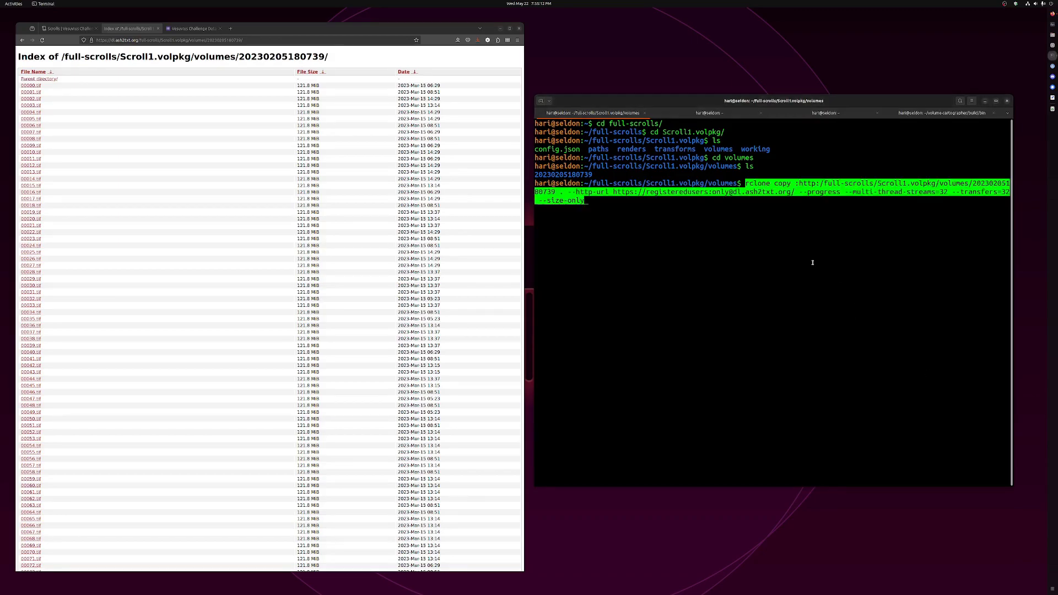
pyautogui.press('Right')
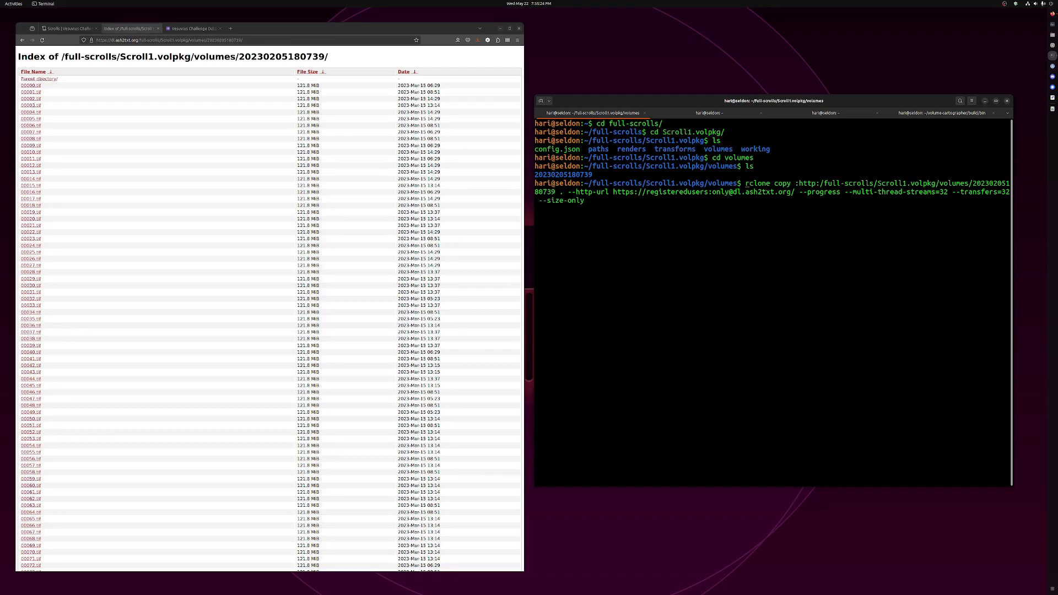
pyautogui.hotkey('ctrl', 'c')
pyautogui.write('cd 20230205180739/')
pyautogui.press('Return')
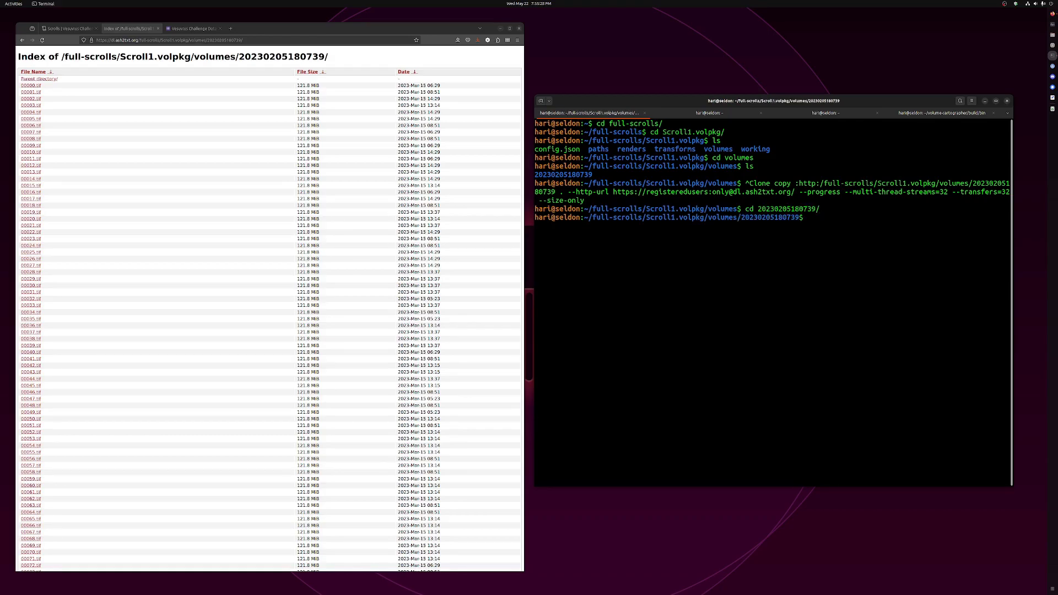
pyautogui.hotkey('ctrl', 'shift', 'v')
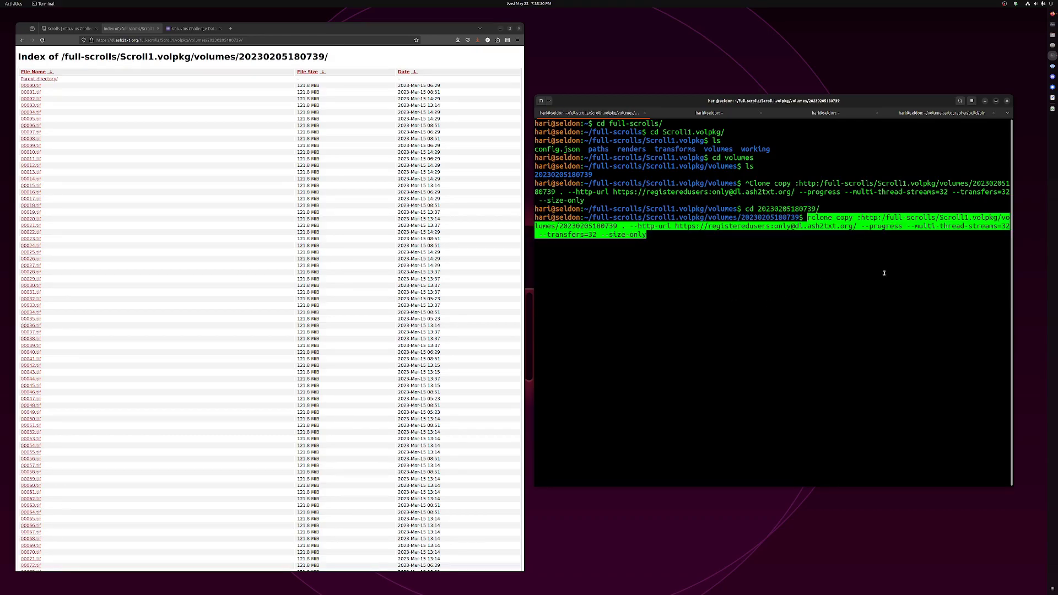
pyautogui.press('Return')
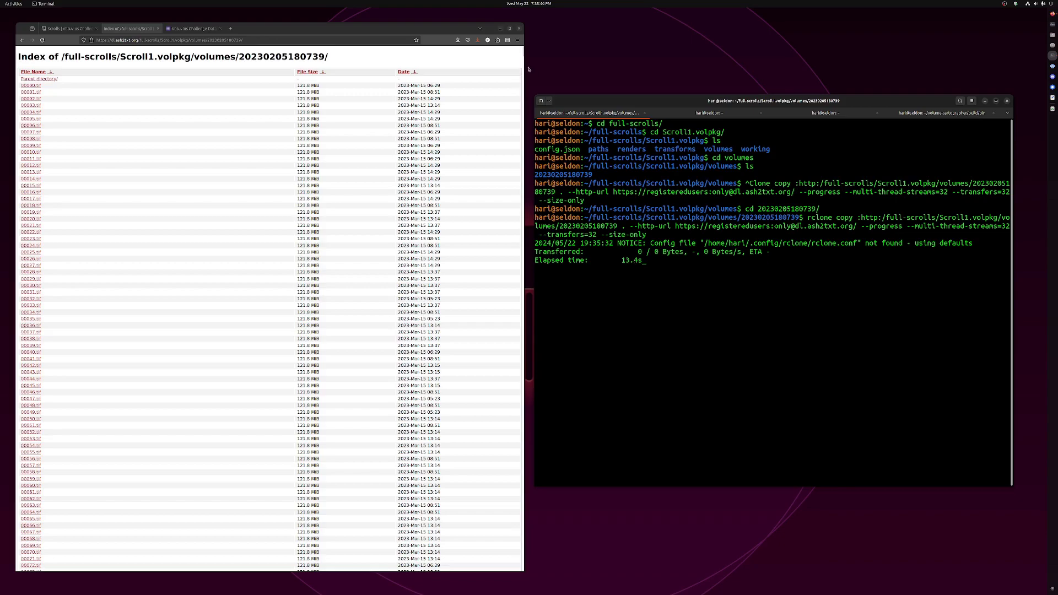
pyautogui.moveTo(522, 52); pyautogui.dragTo(507, 594)
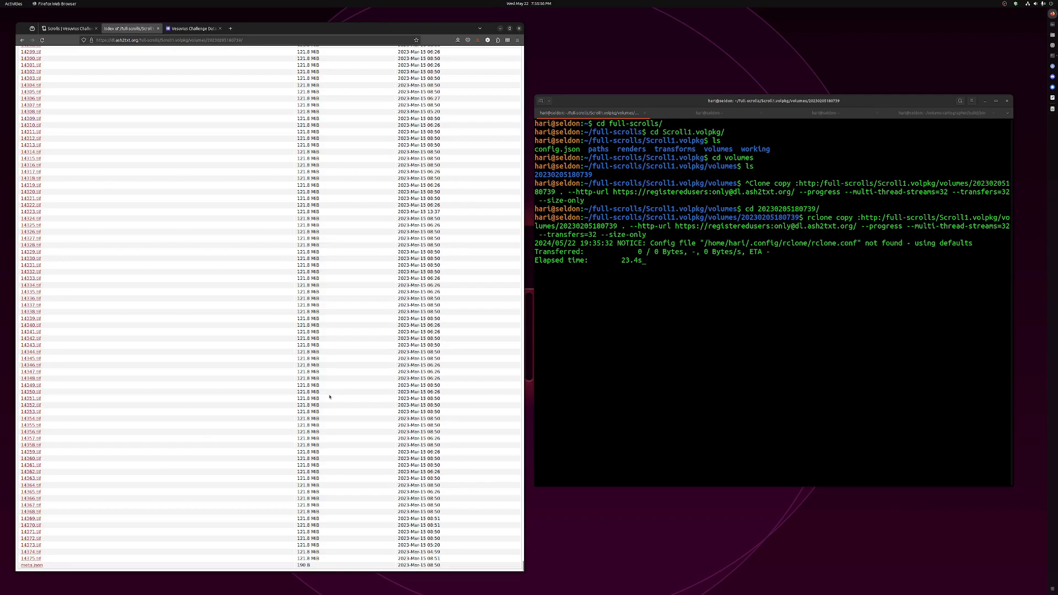
pyautogui.click(754, 231)
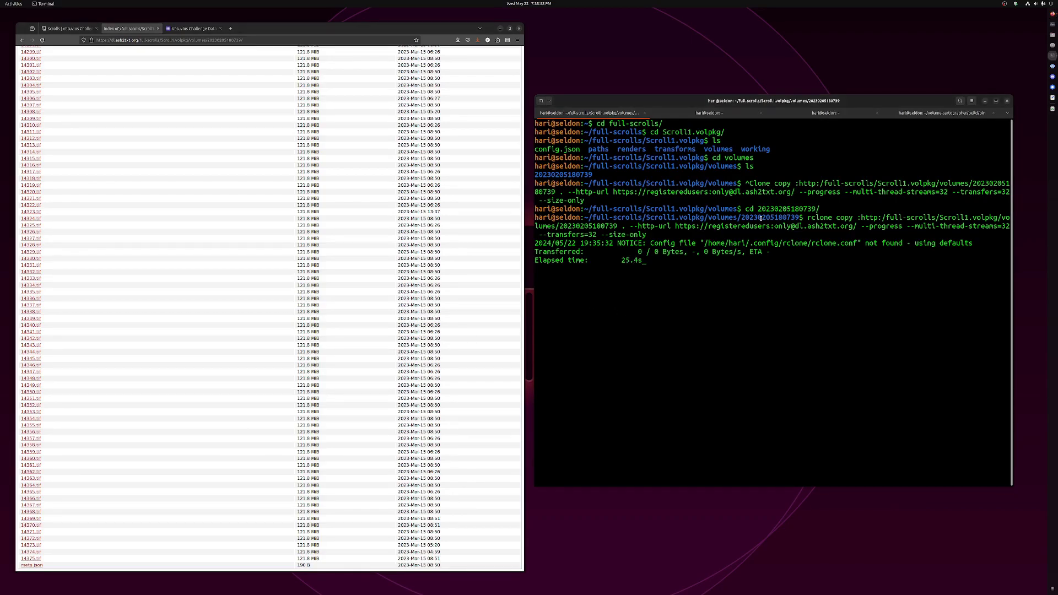
pyautogui.scroll(10, 240, 209)
pyautogui.scroll(20, 241, 223)
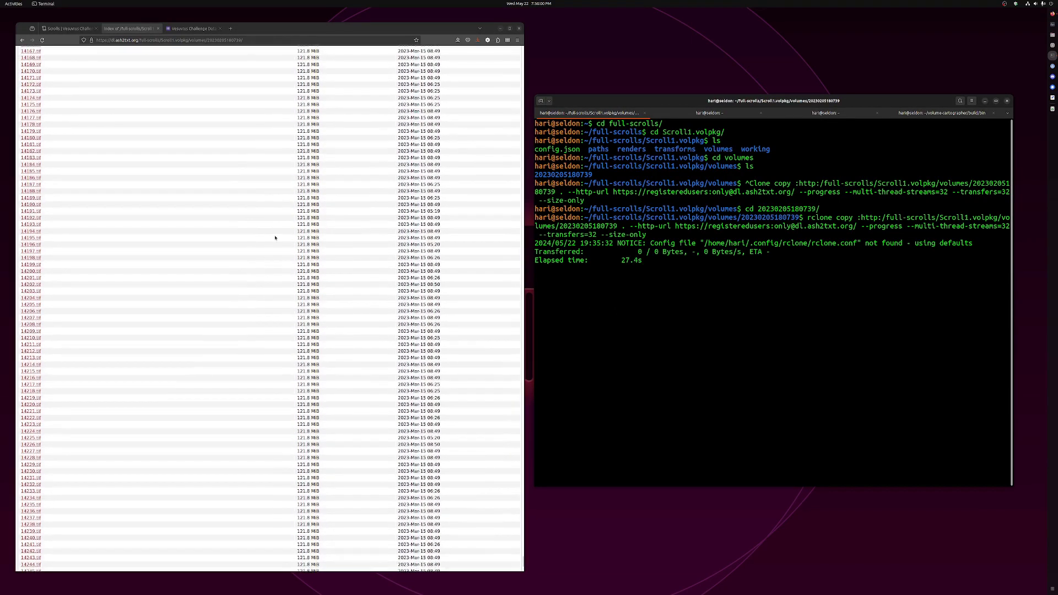
# Step: Go back to the server's Scroll1.volpkg volumes listing and bring up the idle terminal session in the home directory
pyautogui.scroll(12, 165, 224)
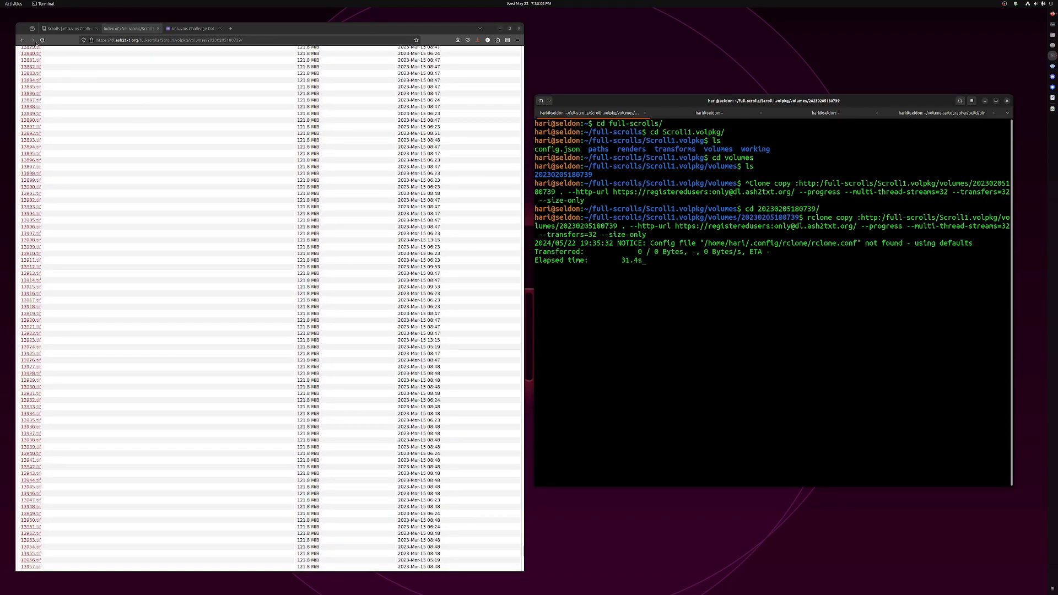
pyautogui.click(22, 40)
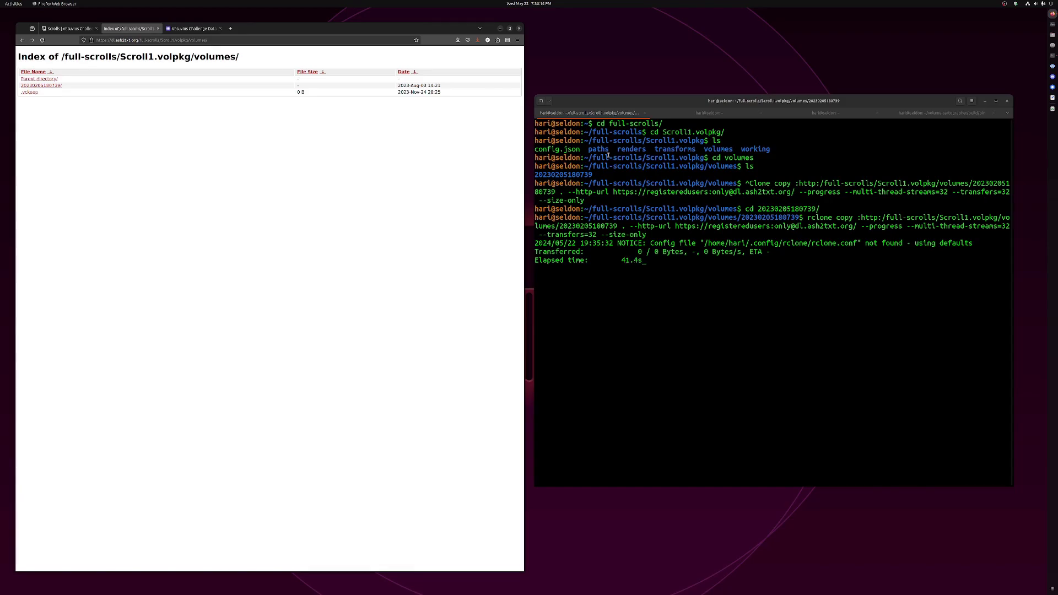
pyautogui.click(709, 113)
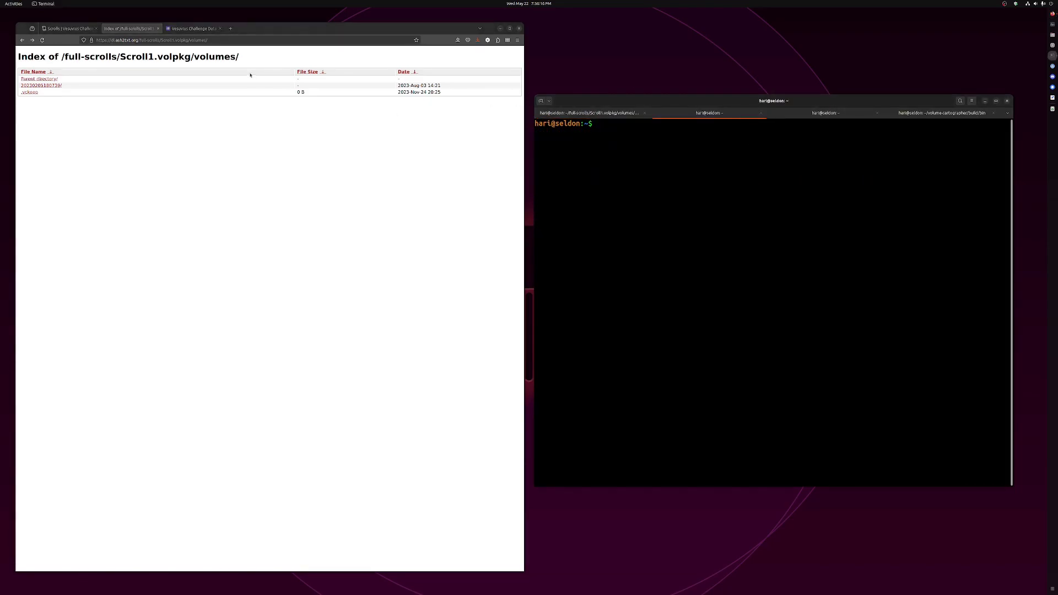
# Step: Search the web for "install docker" and open the apt repository section of Docker Engine's Ubuntu installation guide
pyautogui.click(230, 28)
pyautogui.write('install docker')
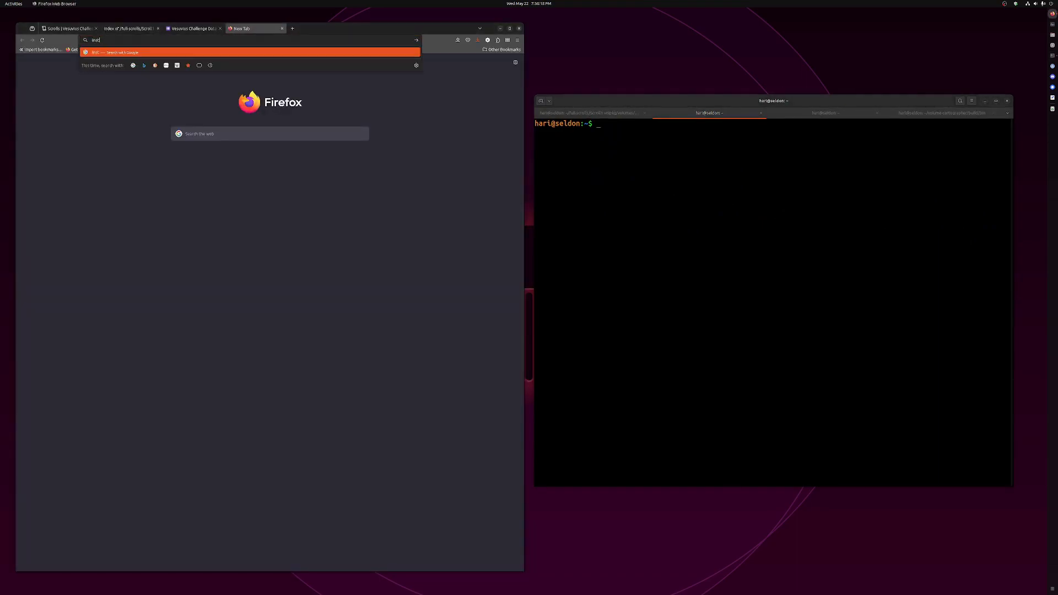
pyautogui.press('Return')
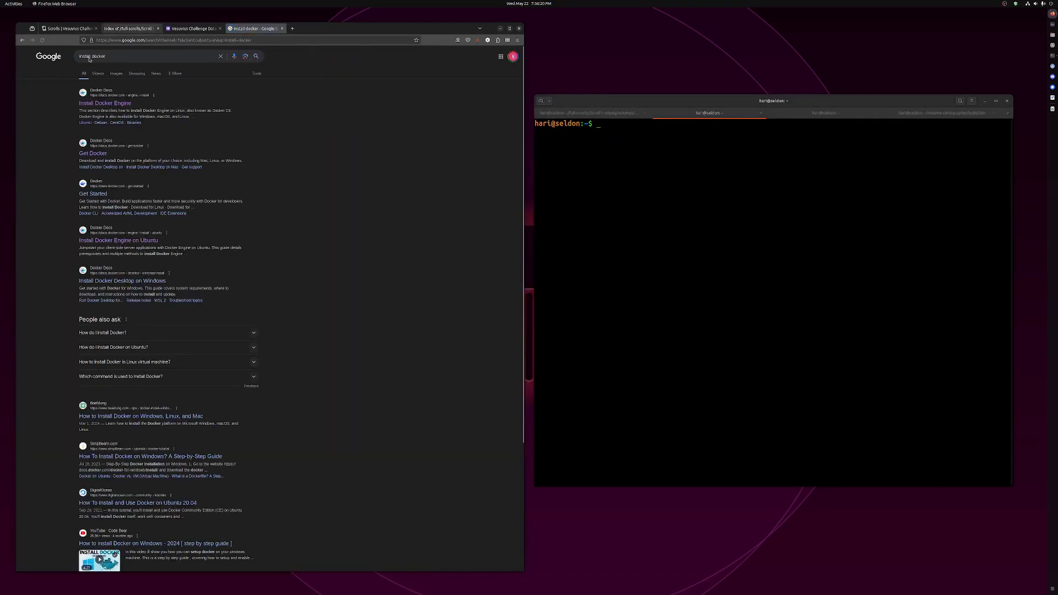
pyautogui.click(98, 102)
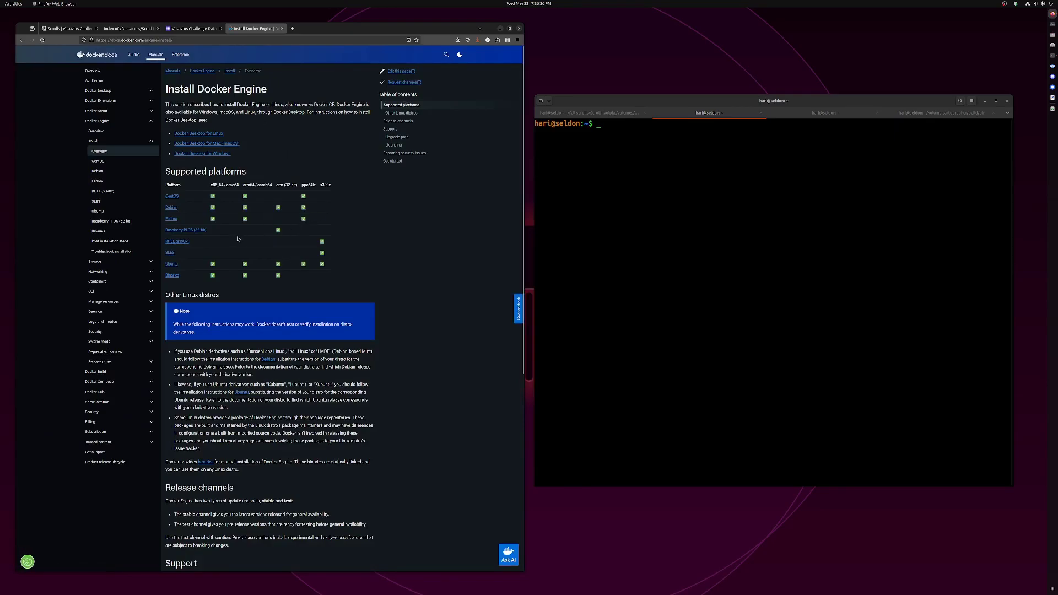
pyautogui.click(172, 264)
pyautogui.scroll(-3, 262, 285)
pyautogui.scroll(-5, 262, 285)
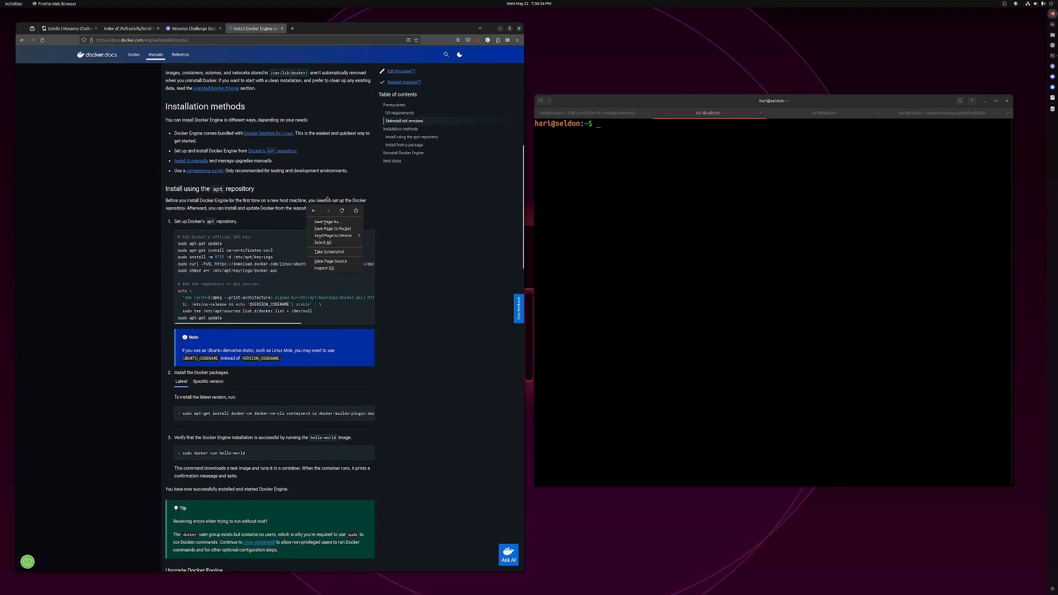
# Step: Copy the guide's commands for setting up Docker's apt repository and run them in the terminal, entering the sudo password
pyautogui.tripleClick(260, 188)
pyautogui.click(417, 229)
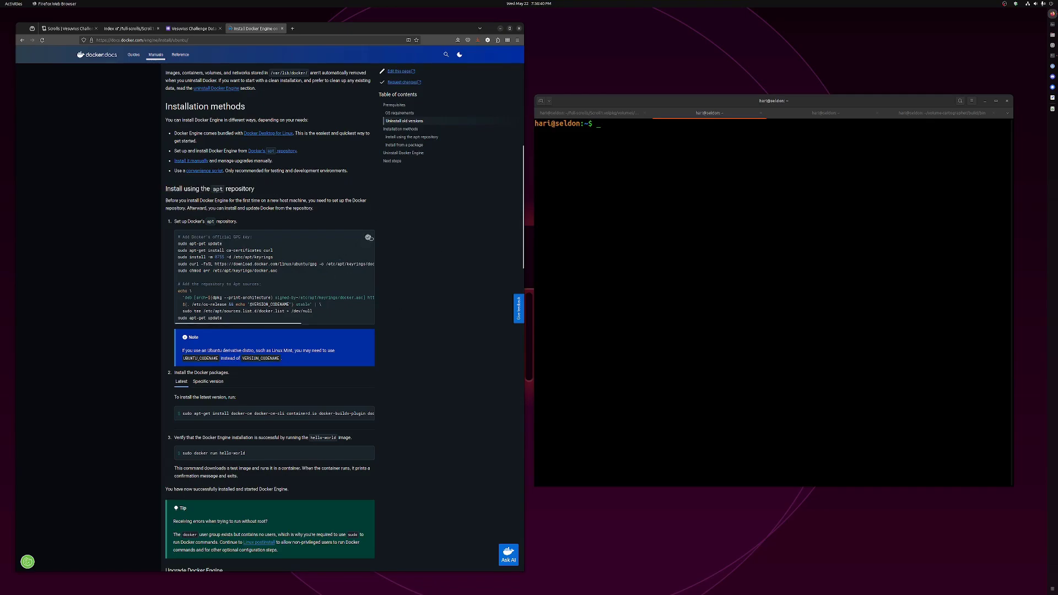
pyautogui.click(608, 155)
pyautogui.hotkey('ctrl', 'shift', 'v')
pyautogui.press('Return')
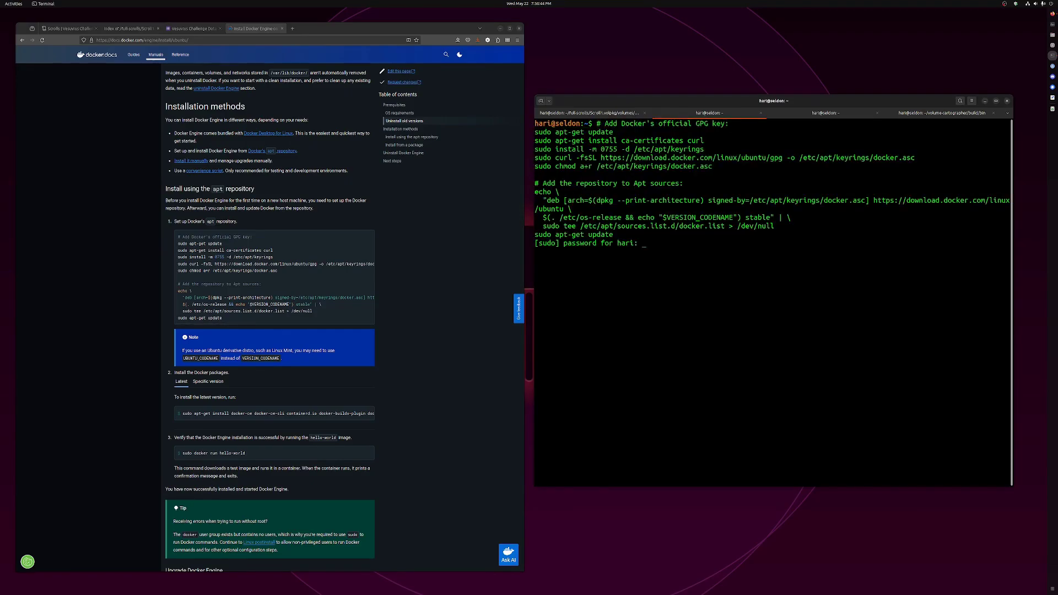
pyautogui.press('Return')
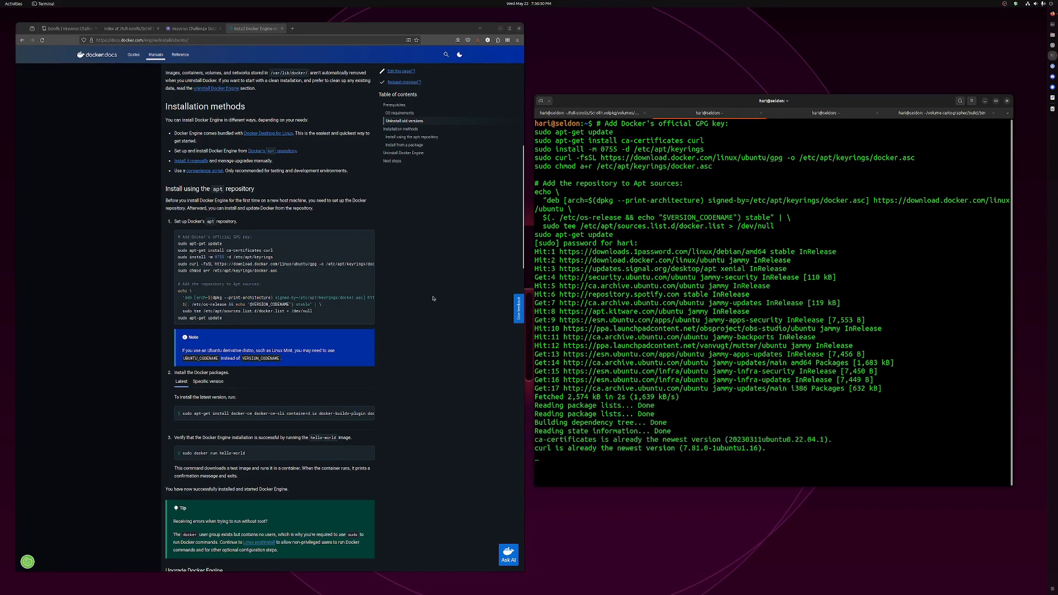
# Step: Run the guide's sudo apt-get install command for docker-ce, docker-ce-cli, containerd.io, docker-buildx-plugin and docker-compose-plugin
pyautogui.scroll(-5, 435, 293)
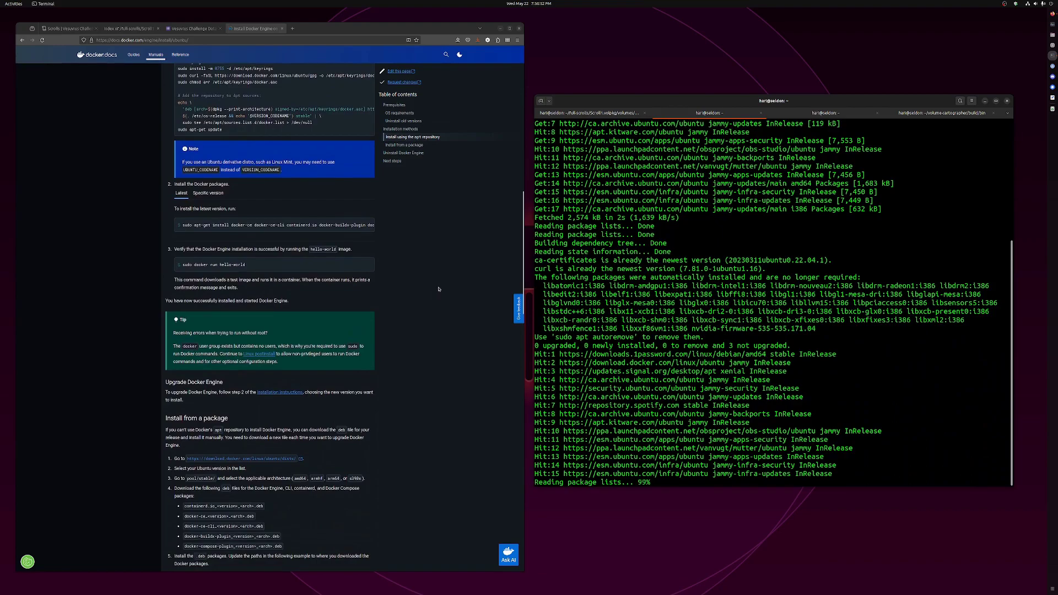
pyautogui.click(394, 256)
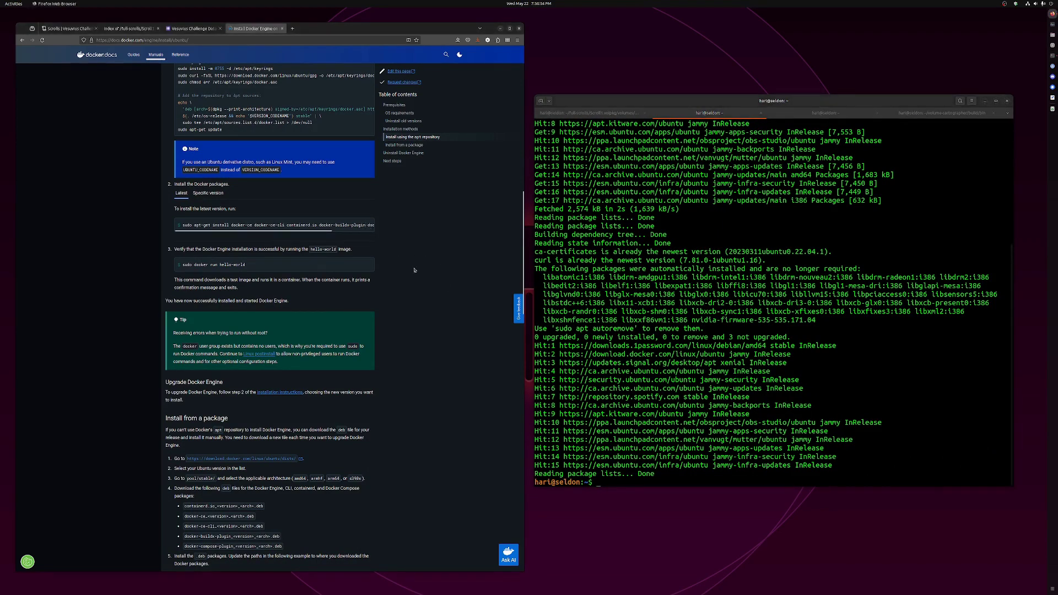
pyautogui.click(743, 411)
pyautogui.hotkey('ctrl', 'shift', 'v')
pyautogui.press('Return')
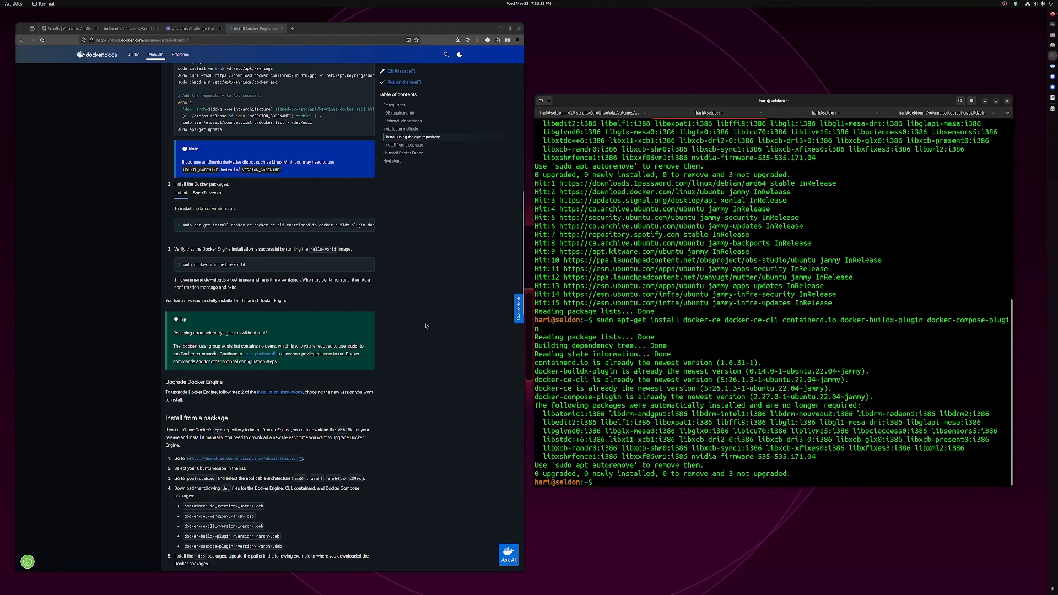
# Step: Verify the Docker installation by running sudo docker run hello-world, and check on the running rclone copy
pyautogui.click(367, 264)
pyautogui.click(626, 426)
pyautogui.hotkey('ctrl', 'shift', 'v')
pyautogui.press('Return')
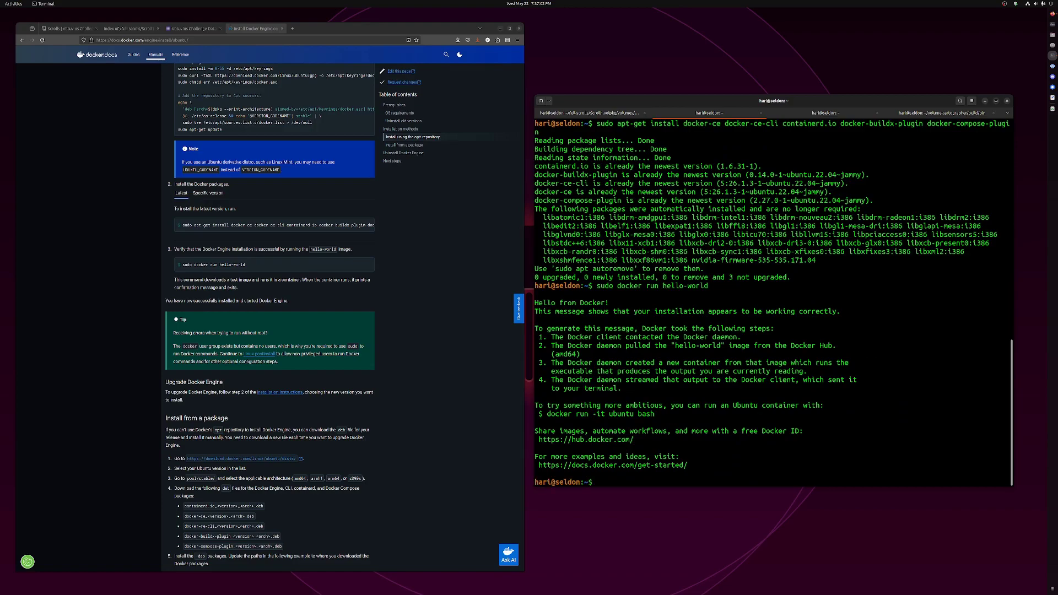
pyautogui.tripleClick(604, 303)
pyautogui.click(674, 317)
pyautogui.click(589, 113)
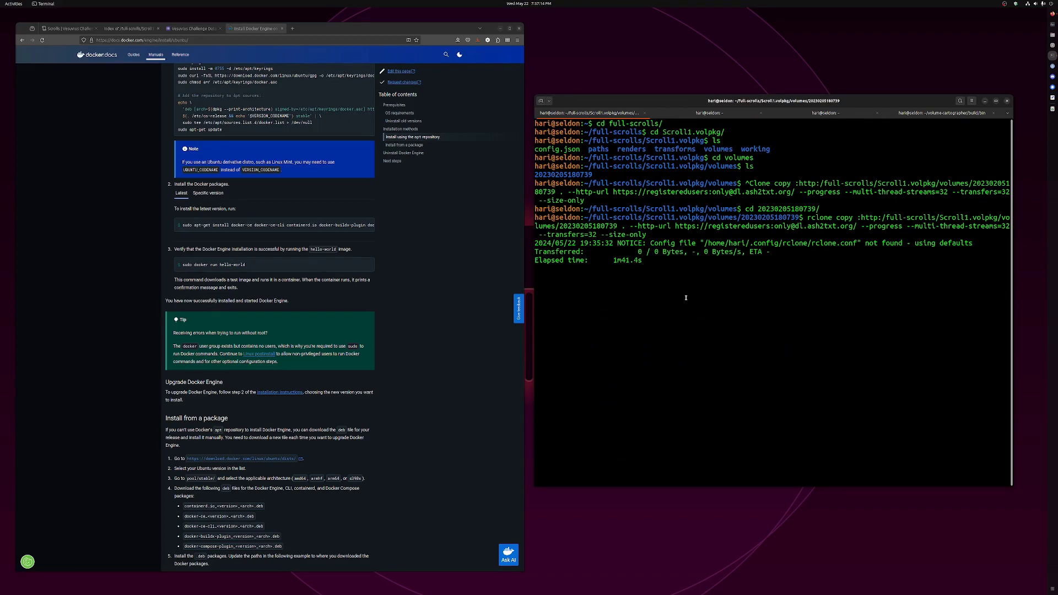
pyautogui.click(699, 114)
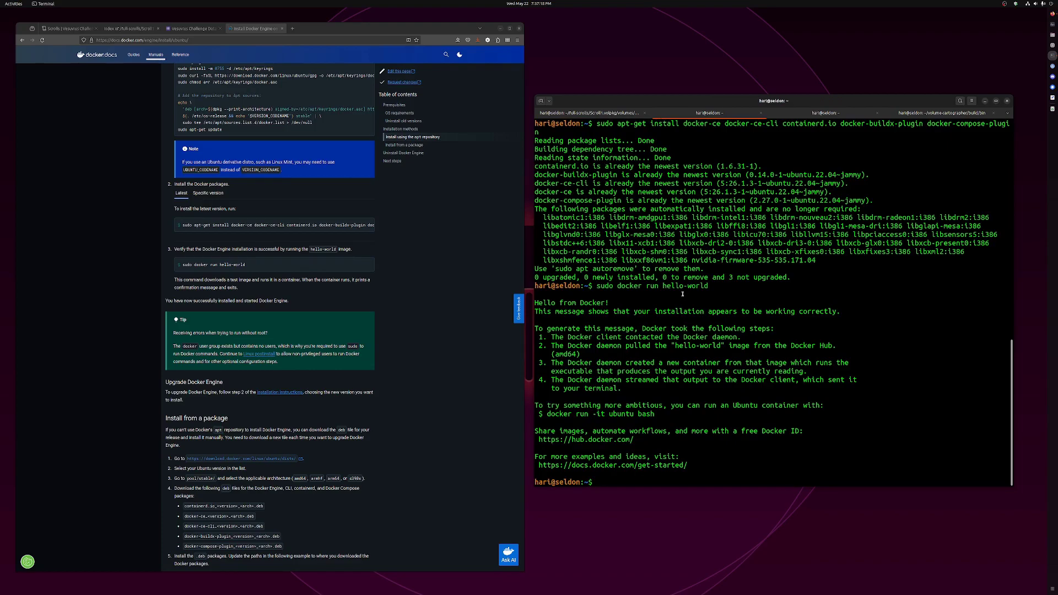
# Step: In the Docker terminal session, change into full-scrolls/Scroll1.volpkg and move back up to the full-scrolls directory
pyautogui.write('cd s')
pyautogui.press('BackSpace')
pyautogui.press('BackSpace')
pyautogui.write('ful')
pyautogui.press('Tab')
pyautogui.write('S')
pyautogui.press('Tab')
pyautogui.press('Tab')
pyautogui.press('Tab')
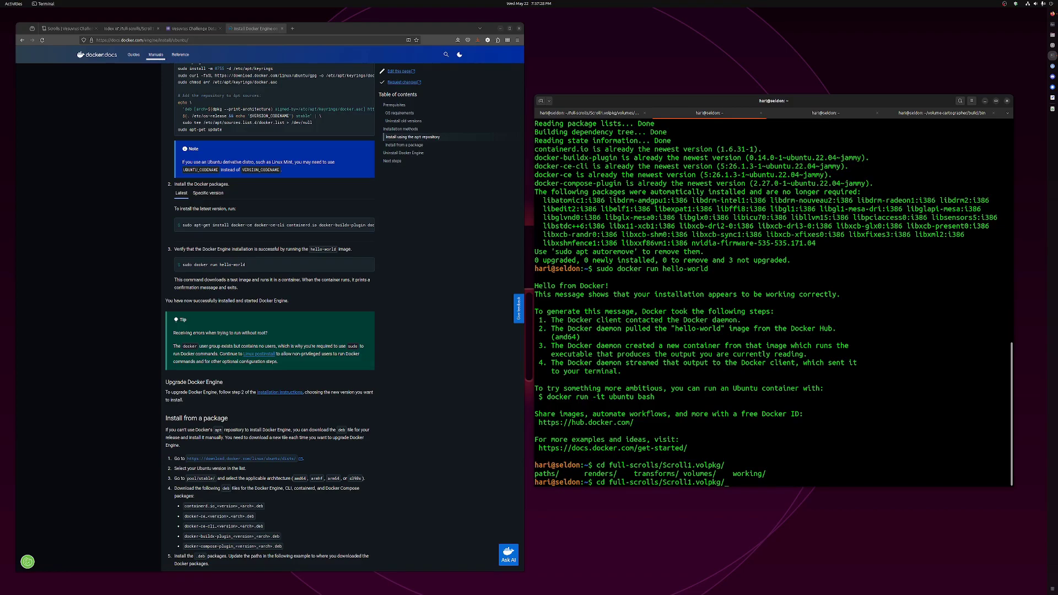
pyautogui.press('Return')
pyautogui.write('cd ..')
pyautogui.press('Return')
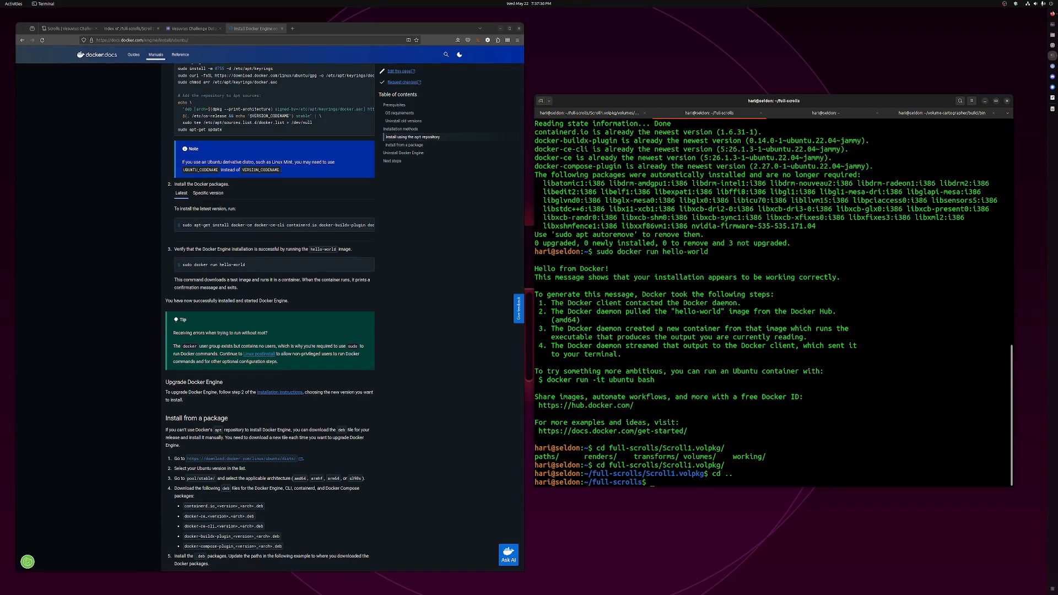
# Step: Paste the xhost +local:docker command from the text editor notes into the terminal and run it
pyautogui.hotkey('alt', 'Tab')
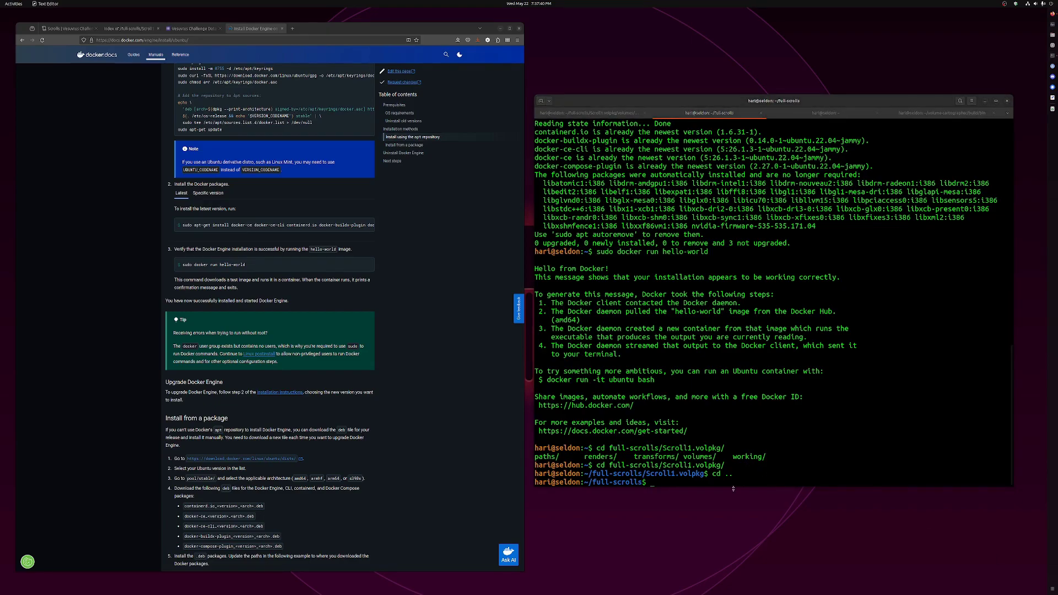
pyautogui.hotkey('alt', 'Tab')
pyautogui.hotkey('ctrl', 'shift', 'v')
pyautogui.press('Return')
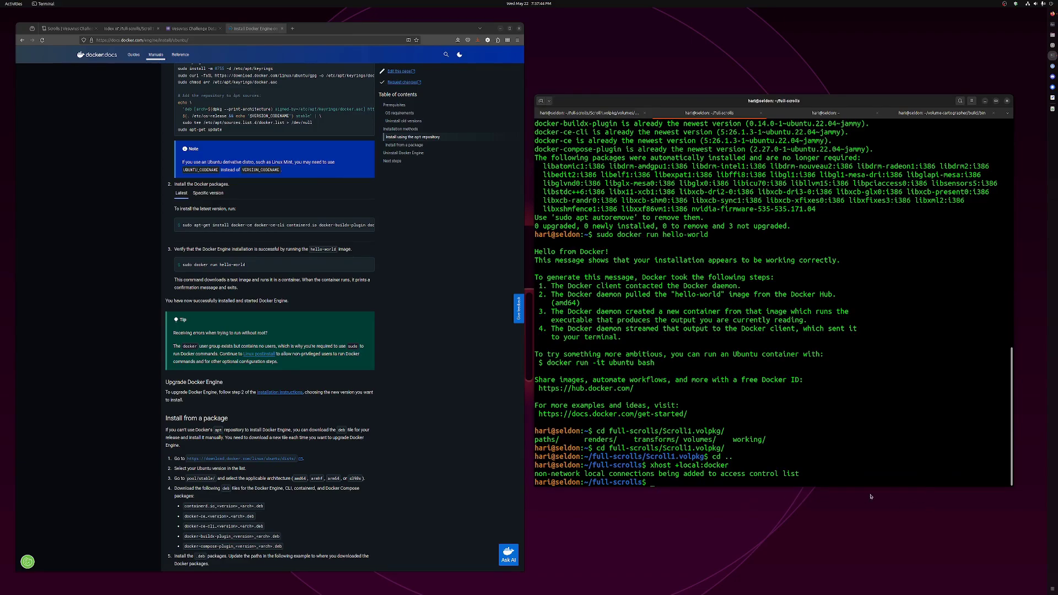
# Step: Run the ghcr.io/spacegaier/volume-cartographer container interactively with sudo, passing DISPLAY, mounting /tmp/.X11-unix, and mounting the local full-scrolls folder as /ash2txt
pyautogui.hotkey('alt', 'Tab')
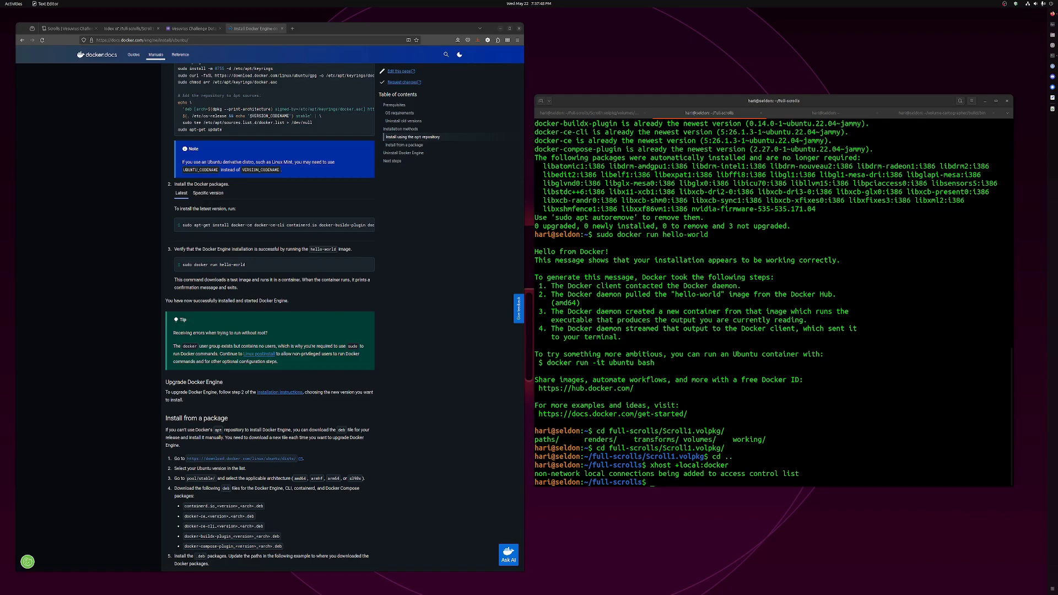
pyautogui.hotkey('alt', 'Tab')
pyautogui.hotkey('ctrl', 'shift', 'v')
pyautogui.press('Return')
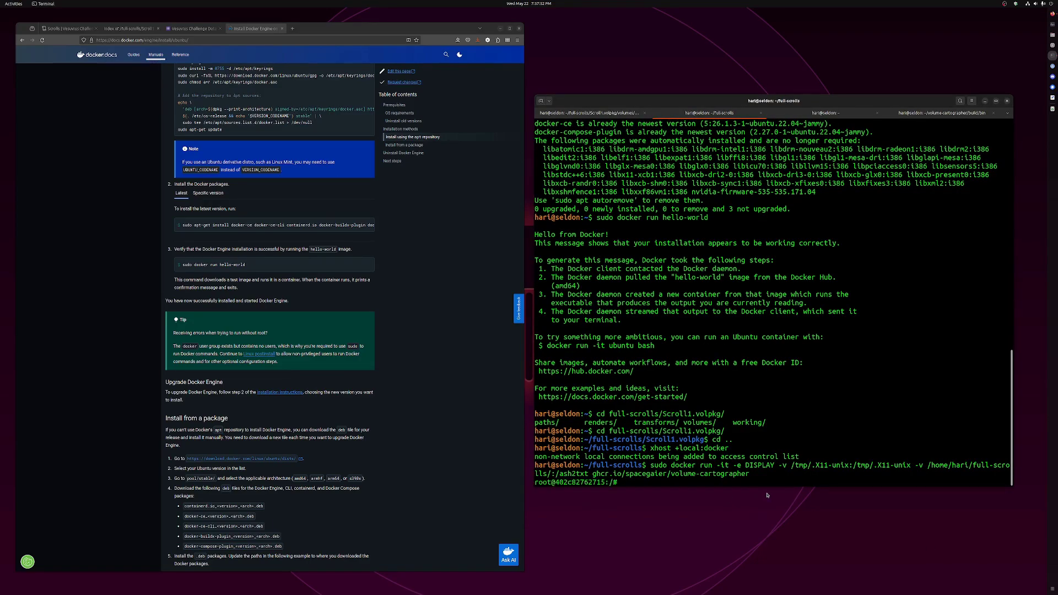
# Step: Launch Volume Cartographer inside the container with VC, inspect its window at full size, and close it
pyautogui.write('VC')
pyautogui.press('Return')
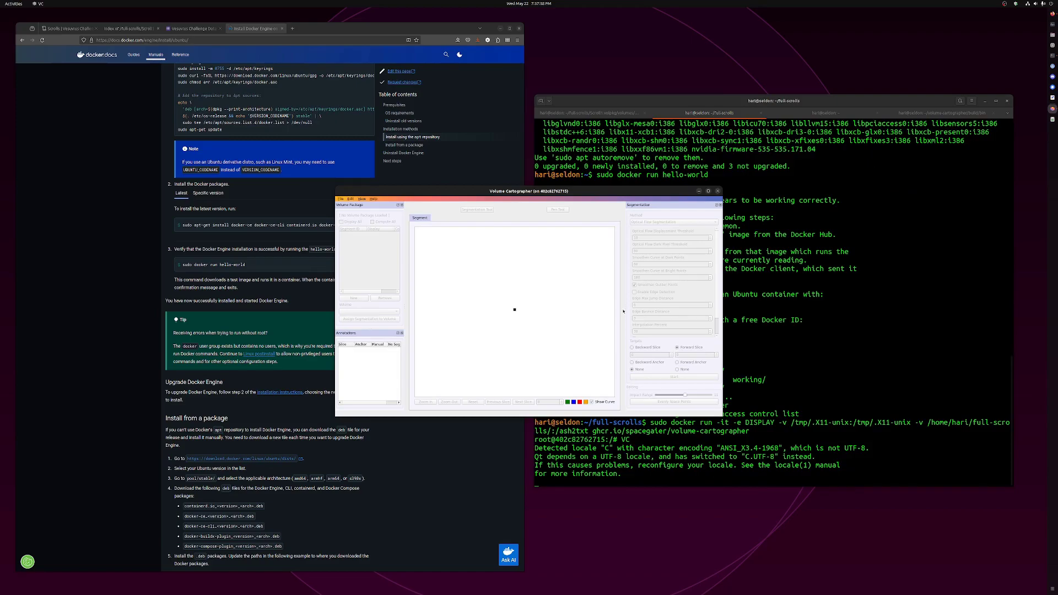
pyautogui.moveTo(597, 188); pyautogui.dragTo(626, 180)
pyautogui.click(617, 178)
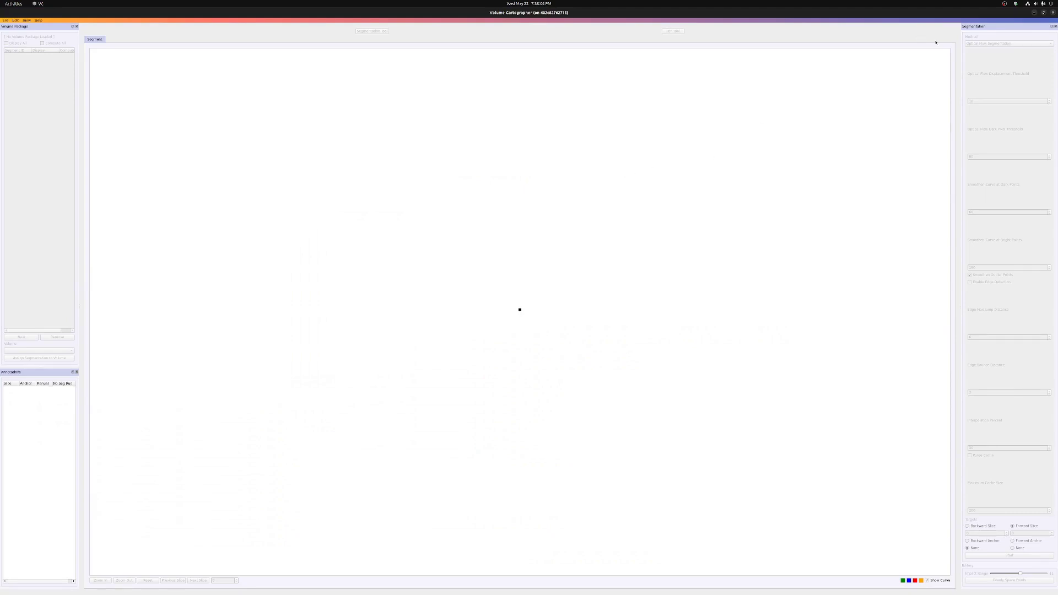
pyautogui.click(1043, 12)
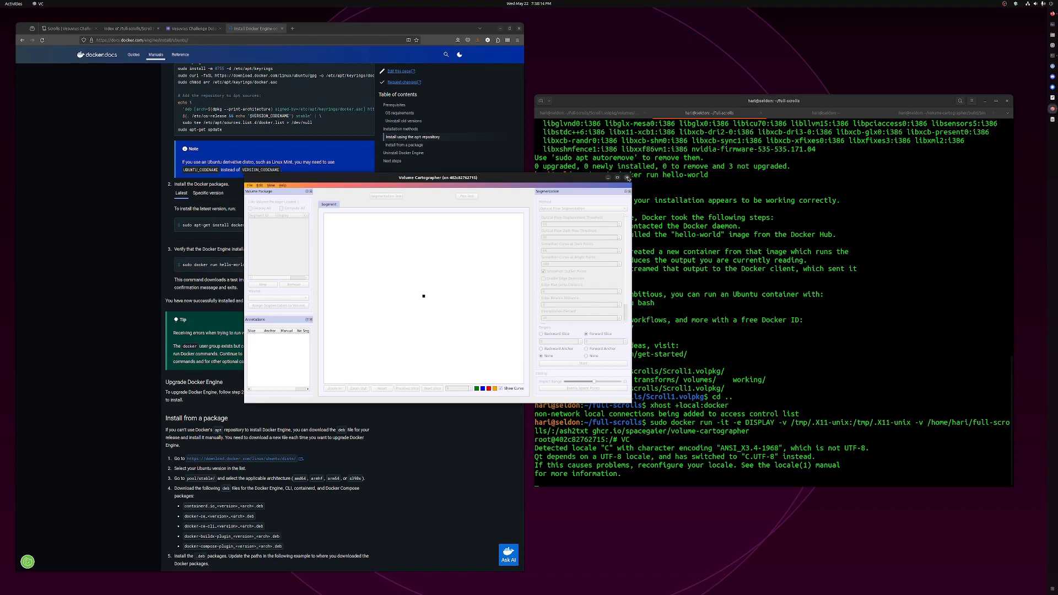
pyautogui.click(627, 178)
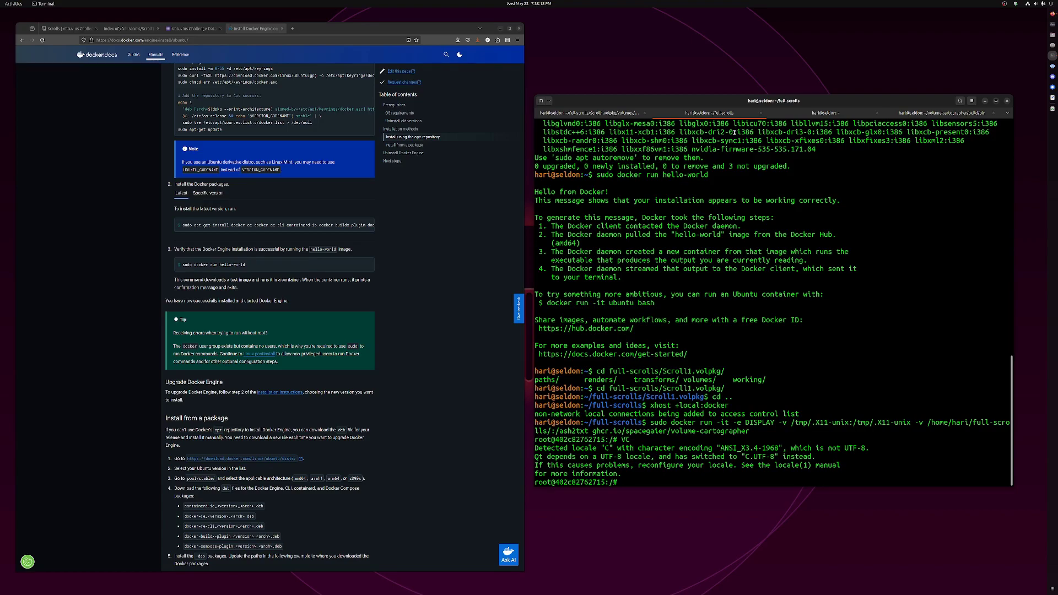
# Step: Switch to the terminal session in volume-cartographer/build/bin and rerun its last command to start the local Volume Cartographer build
pyautogui.click(917, 113)
pyautogui.press('Up')
pyautogui.press('Return')
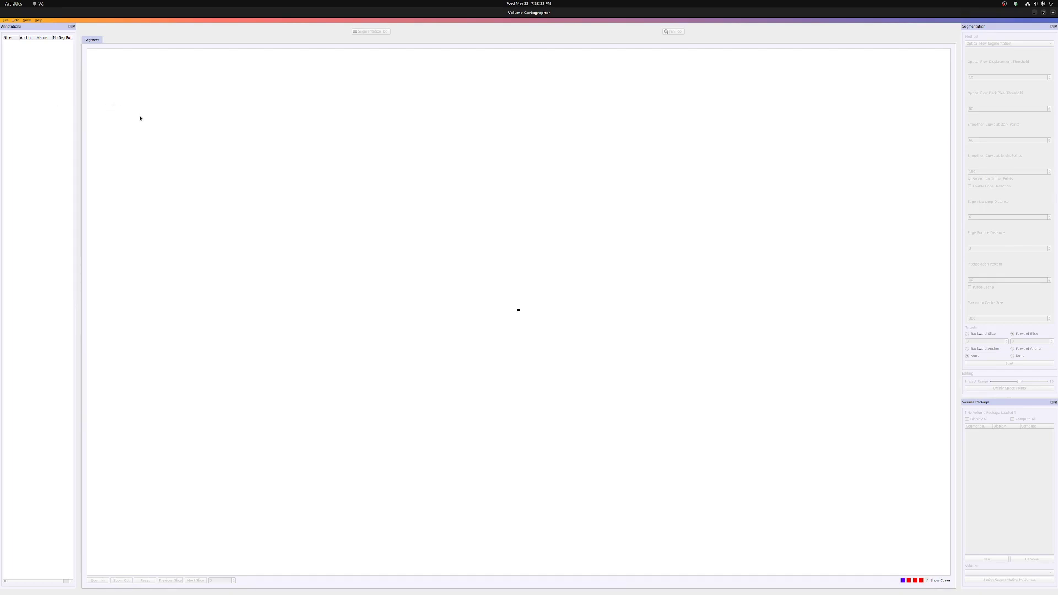
# Step: Open the first recently used volume package in Volume Cartographer
pyautogui.click(7, 20)
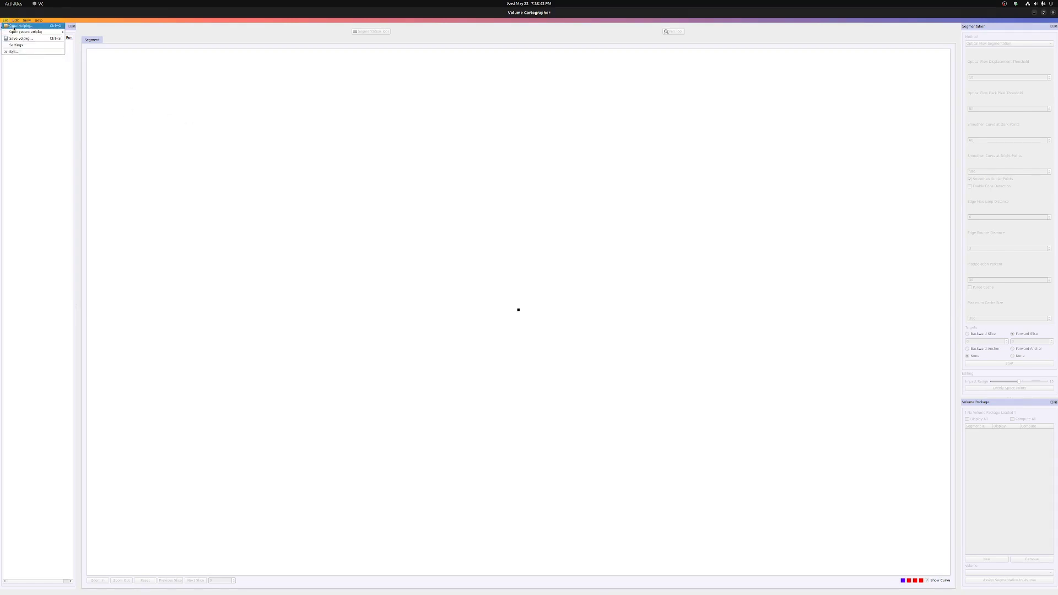
pyautogui.moveTo(20, 32)
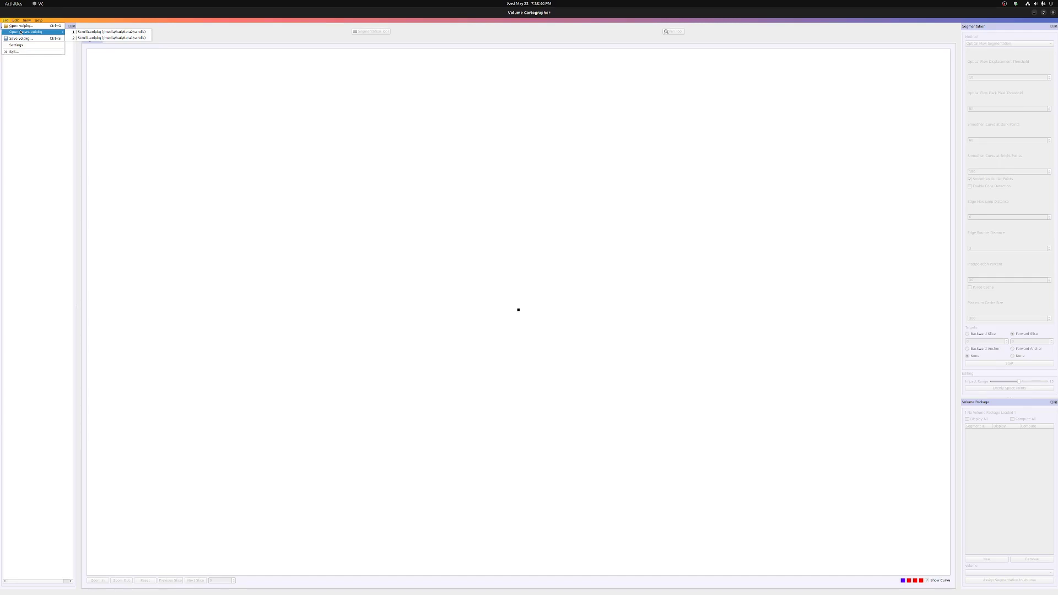
pyautogui.click(110, 32)
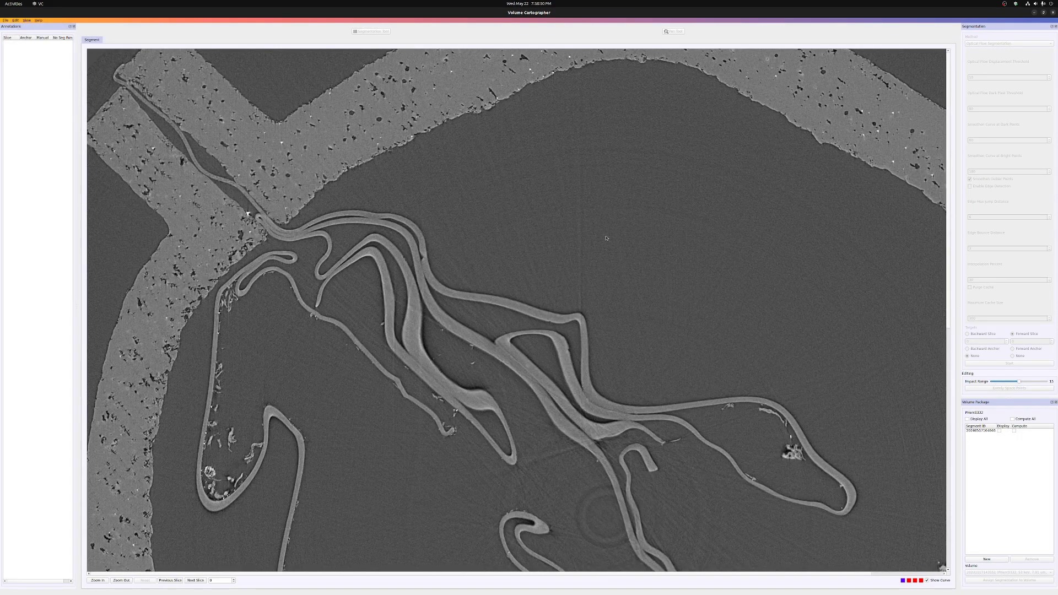
# Step: Examine the scroll layers in slice 0 of the loaded volume, both overall and close up around the centre
pyautogui.scroll(-3, 606, 238)
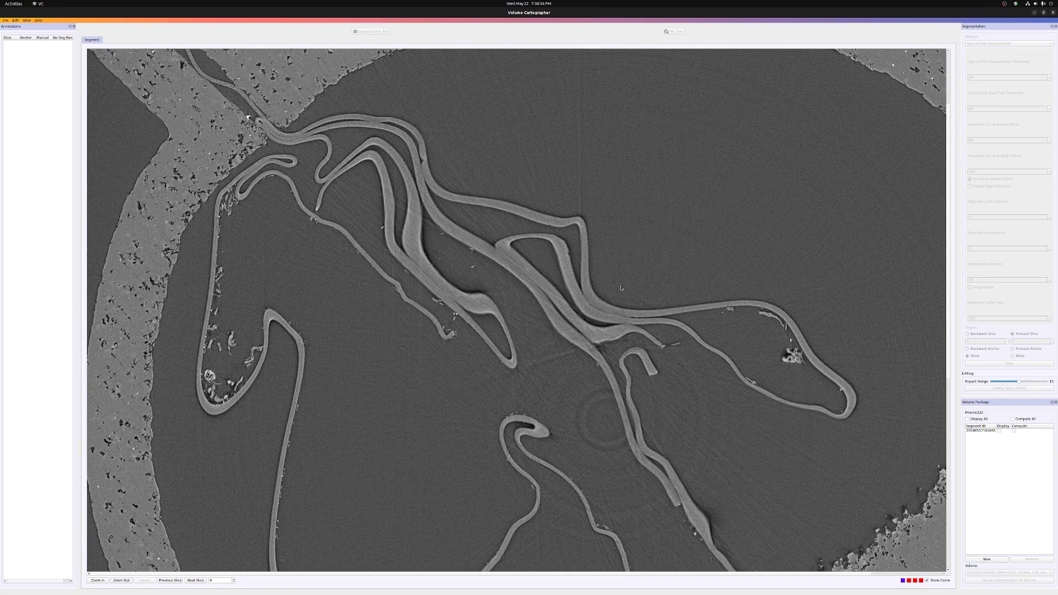
pyautogui.scroll(5, 652, 350)
pyautogui.scroll(-7, 651, 349)
pyautogui.scroll(2, 649, 349)
pyautogui.scroll(-1, 647, 350)
pyautogui.scroll(2, 648, 349)
pyautogui.hscroll(3, 652, 349)
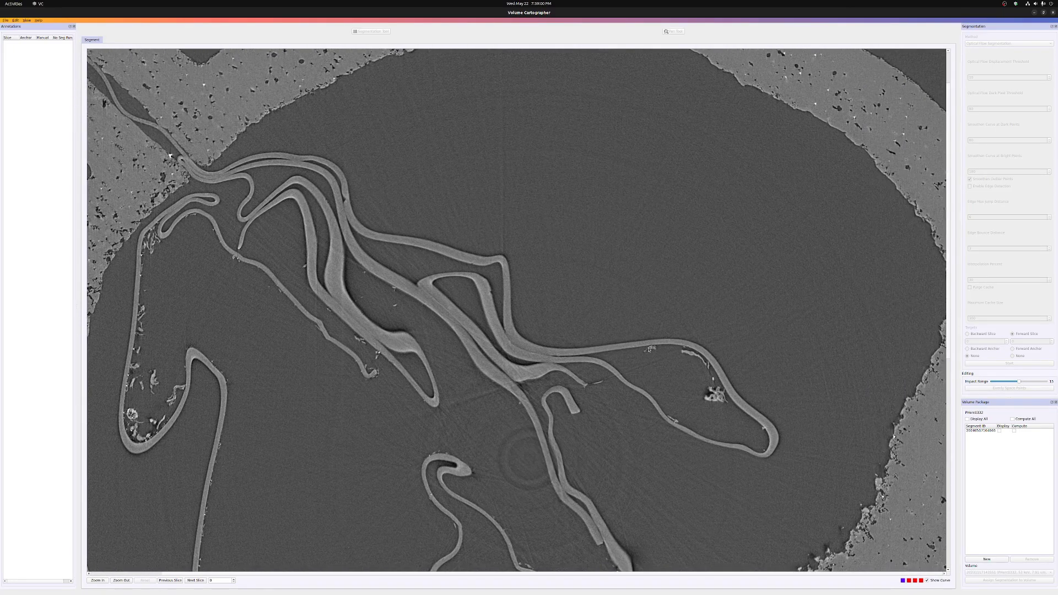
pyautogui.hscroll(-2, 649, 349)
pyautogui.moveTo(554, 437); pyautogui.dragTo(509, 348, button='right')
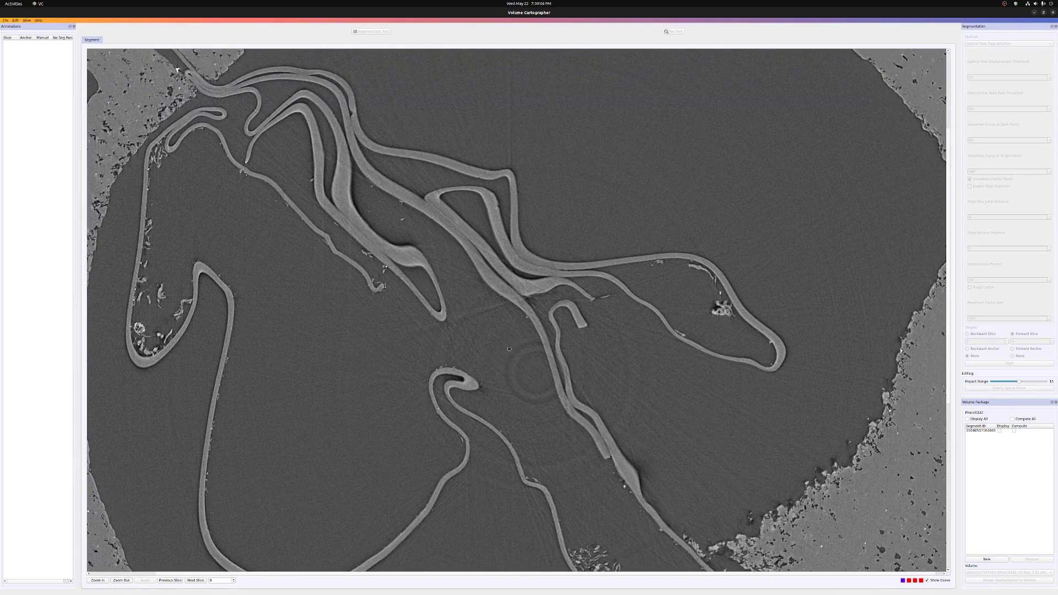
pyautogui.keyDown('ctrl'); pyautogui.scroll(5, 529, 350); pyautogui.keyUp('ctrl')
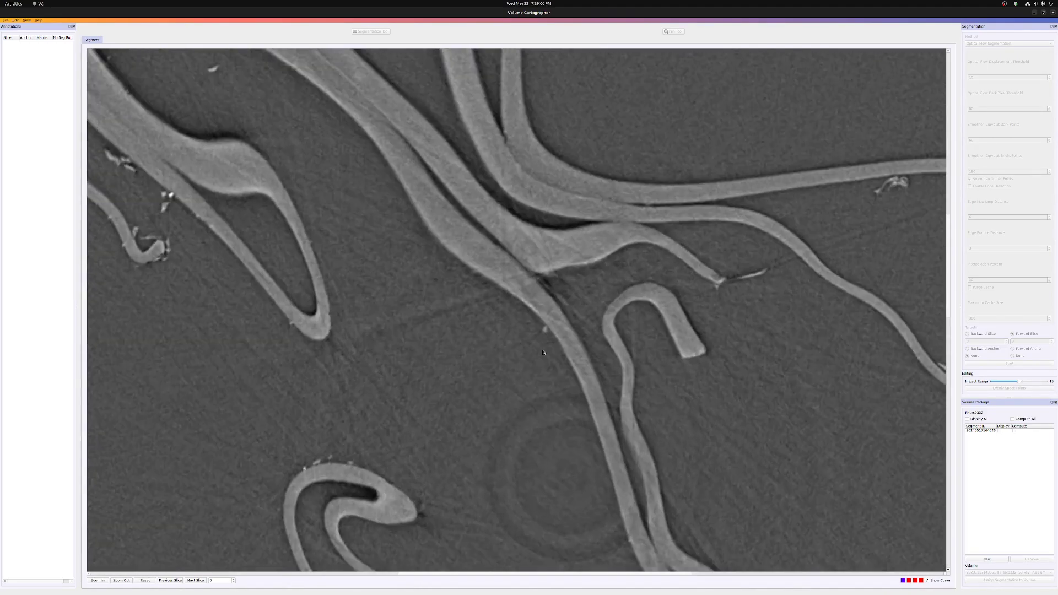
pyautogui.keyDown('ctrl'); pyautogui.scroll(-8, 546, 356); pyautogui.keyUp('ctrl')
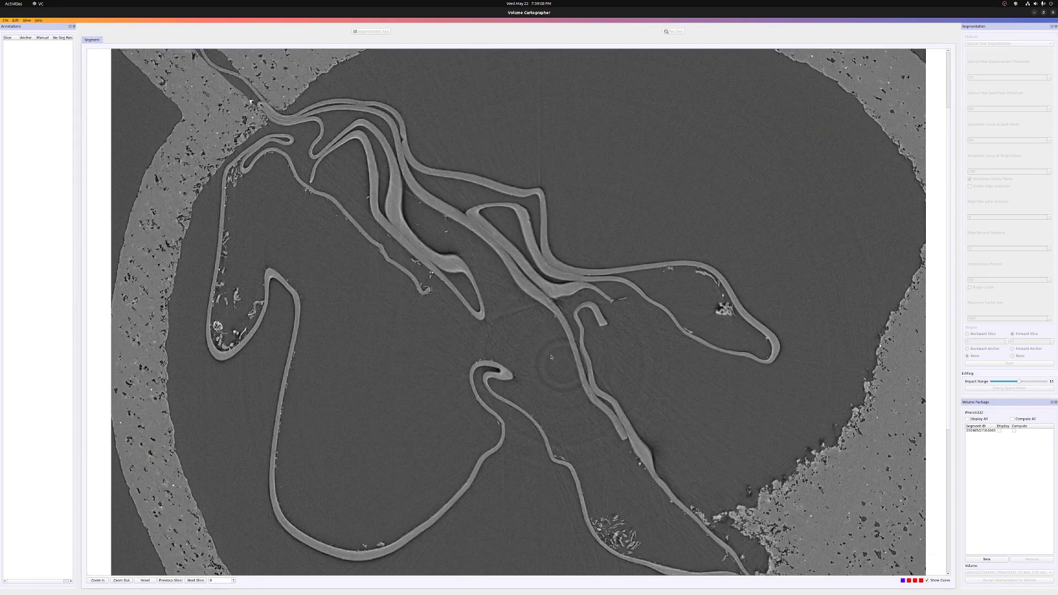
# Step: Examine the scroll at different zoom levels and step forward through the first slices and back to slice 0
pyautogui.keyDown('ctrl'); pyautogui.scroll(-4, 551, 357); pyautogui.keyUp('ctrl')
pyautogui.keyDown('ctrl'); pyautogui.scroll(7, 548, 358); pyautogui.keyUp('ctrl')
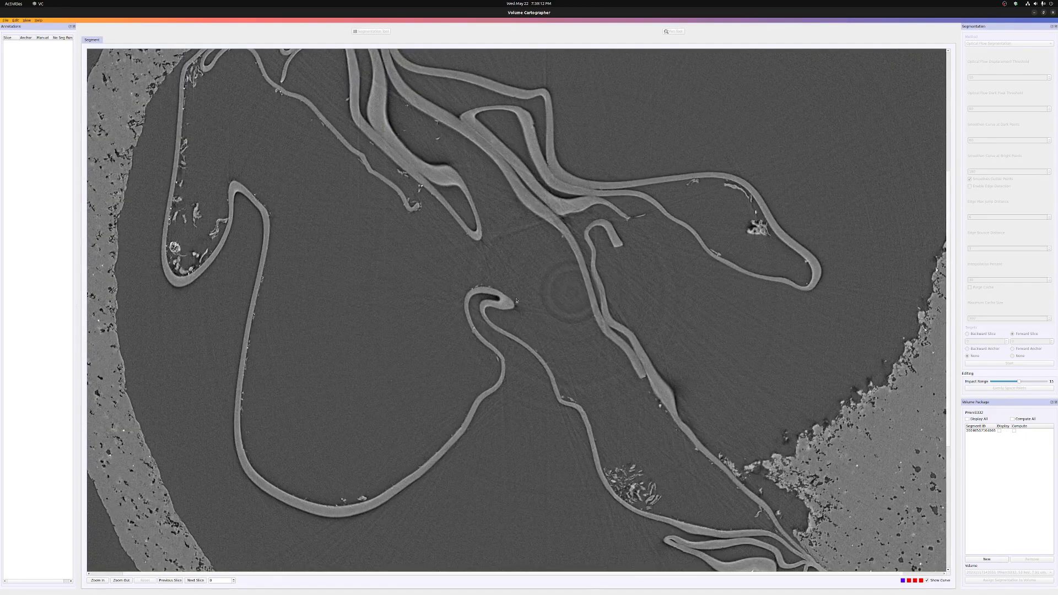
pyautogui.scroll(14, 488, 326)
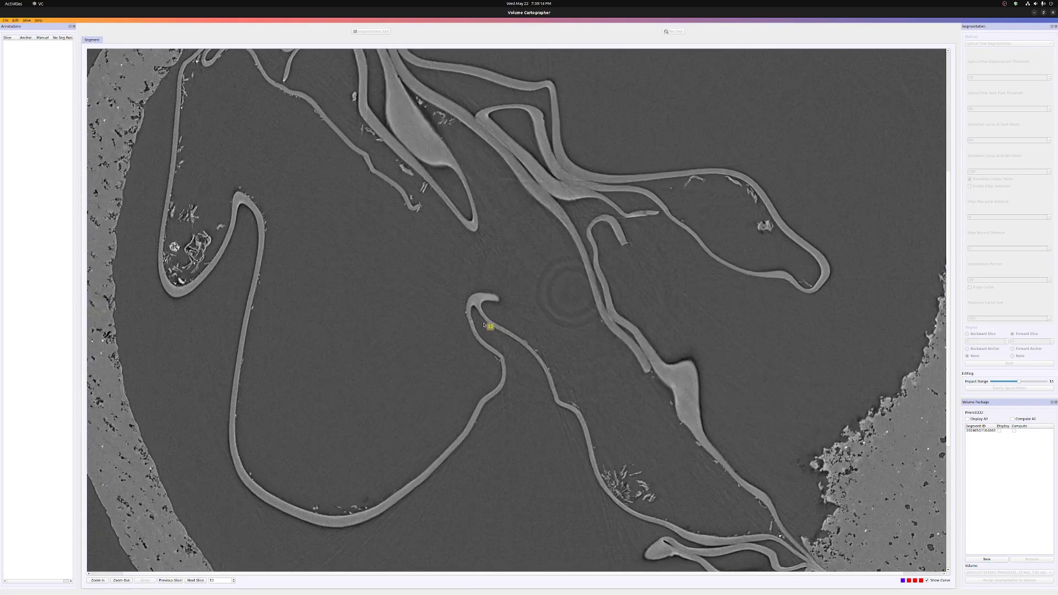
pyautogui.scroll(-15, 484, 324)
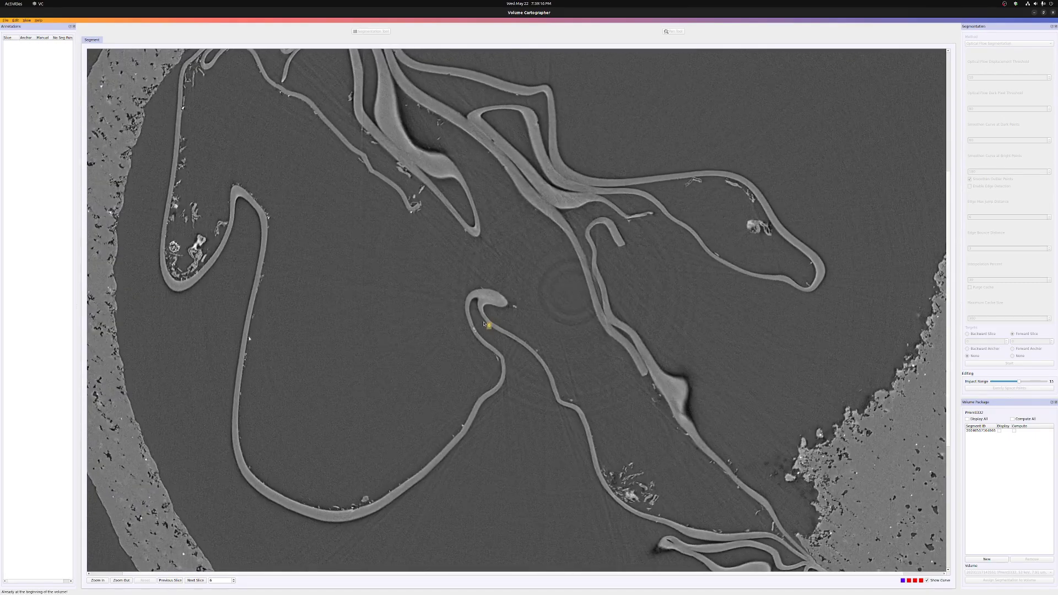
pyautogui.keyDown('shift'); pyautogui.scroll(-6, 484, 324); pyautogui.keyUp('shift')
pyautogui.keyDown('shift'); pyautogui.scroll(13, 484, 324); pyautogui.keyUp('shift')
pyautogui.keyDown('shift'); pyautogui.scroll(-12, 484, 323); pyautogui.keyUp('shift')
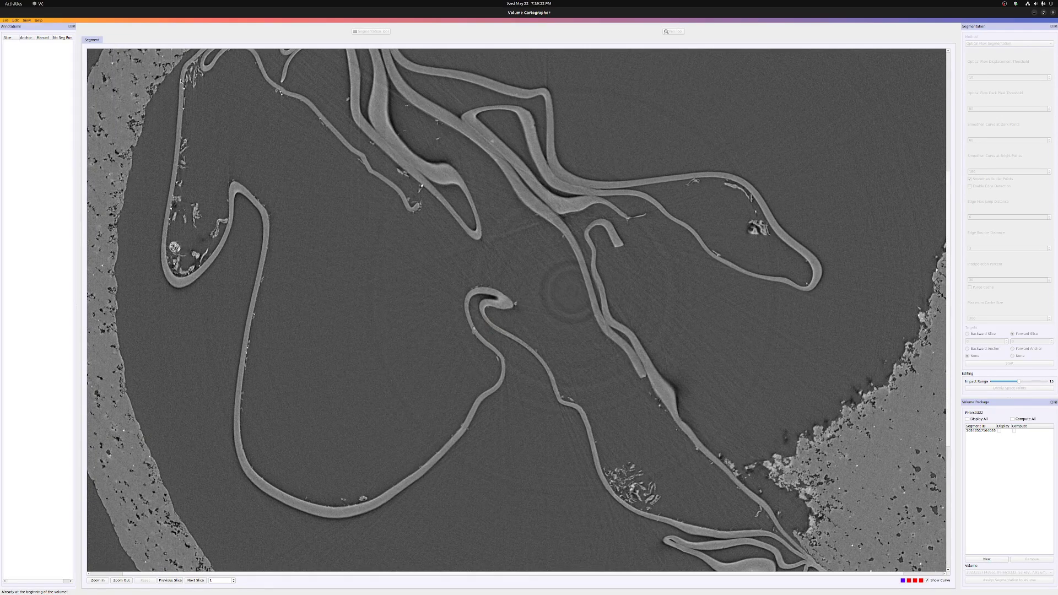
# Step: Review the list of Volume Cartographer keybindings and close it
pyautogui.click(40, 21)
pyautogui.click(48, 26)
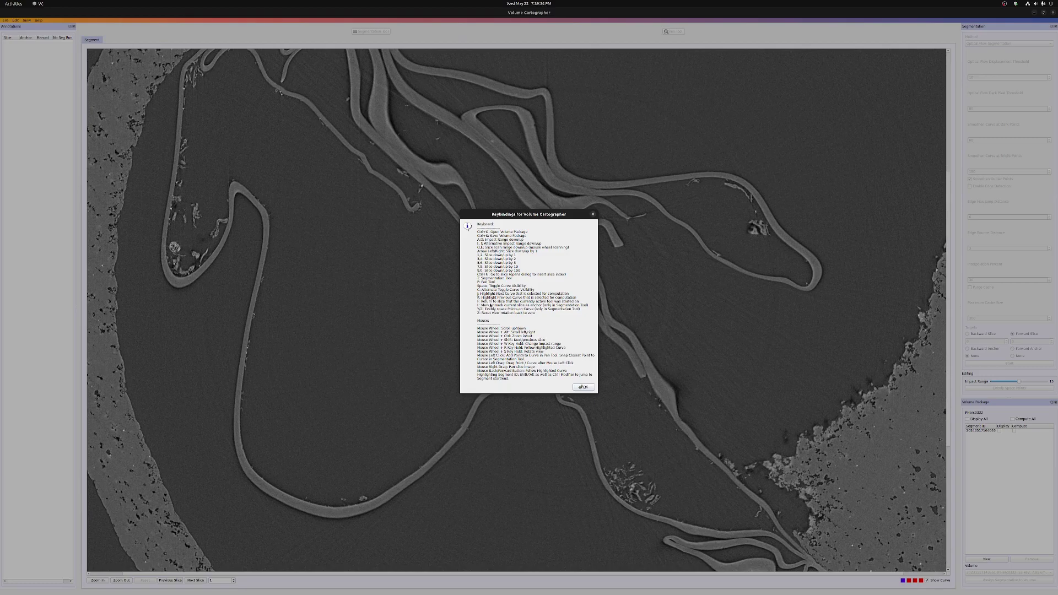
pyautogui.click(584, 387)
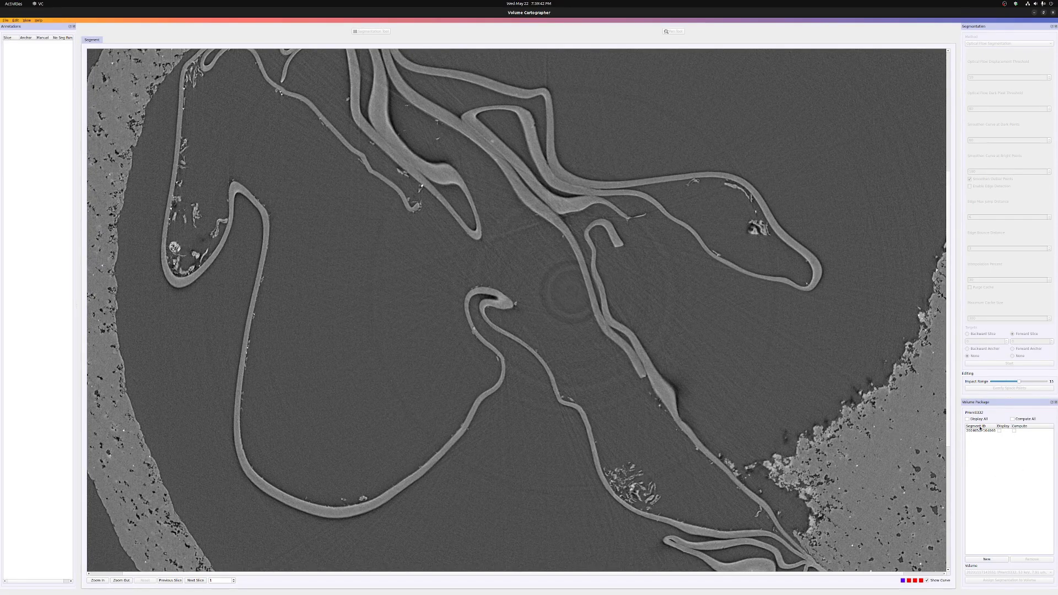
# Step: Display the existing segment's curve on its slice, centred in the view around the scroll's core
pyautogui.click(981, 431)
pyautogui.click(999, 431)
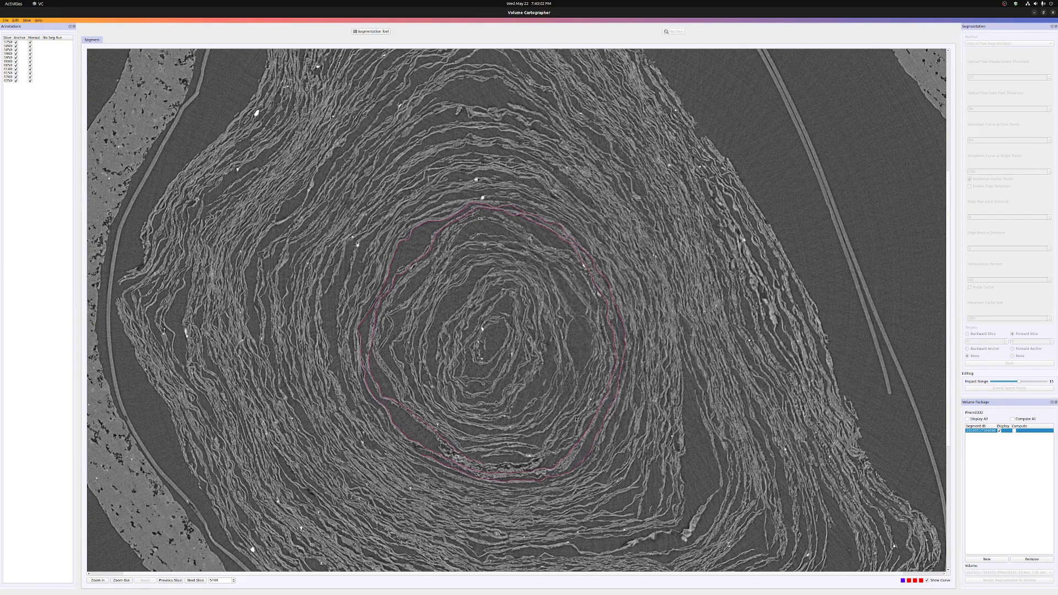
pyautogui.scroll(5, 500, 421)
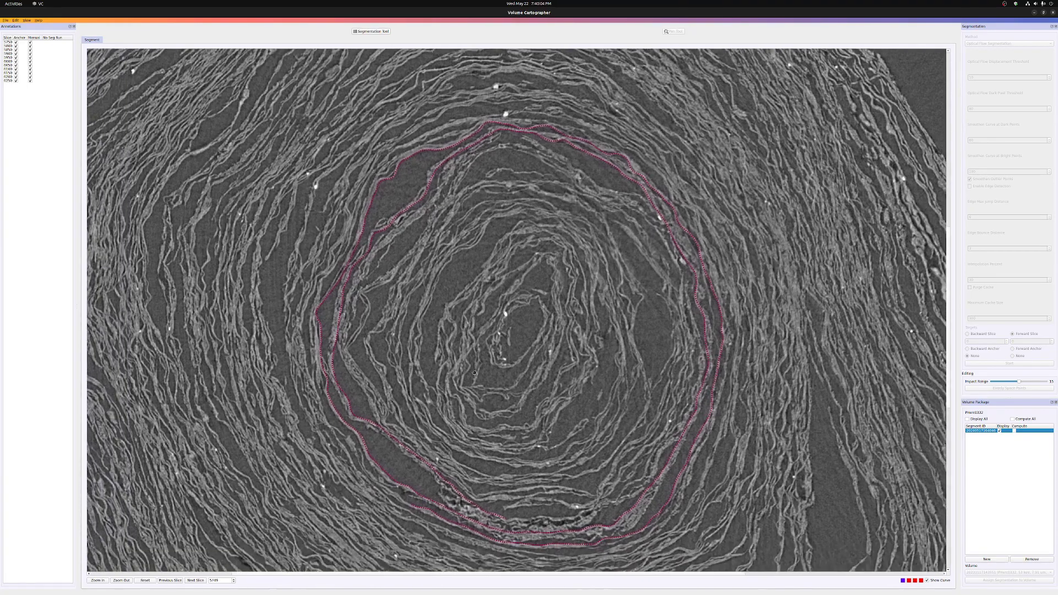
pyautogui.moveTo(475, 372); pyautogui.dragTo(477, 353, button='right')
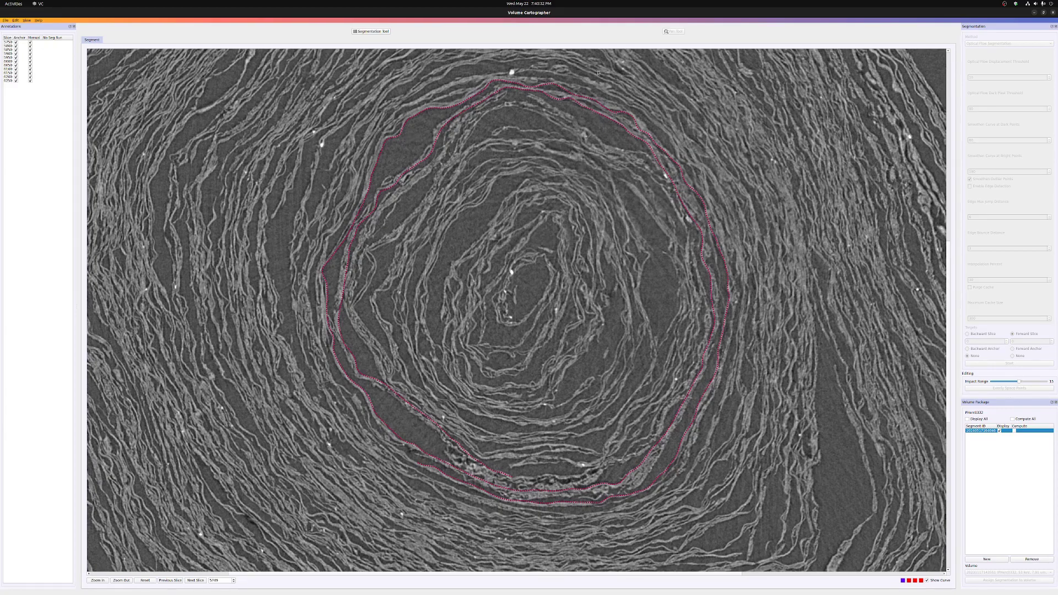
pyautogui.click(1000, 431)
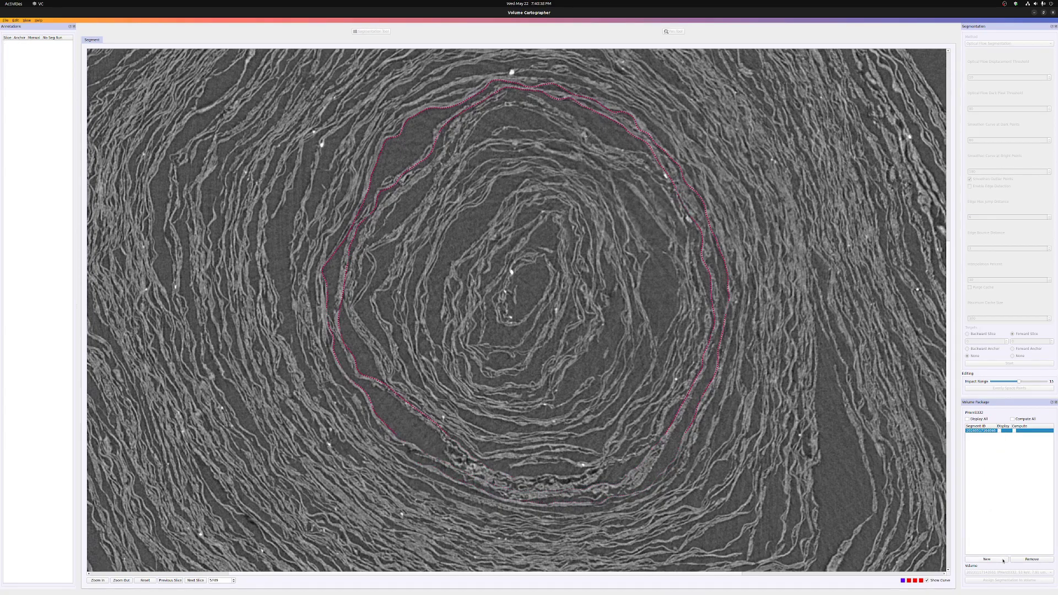
pyautogui.click(1000, 431)
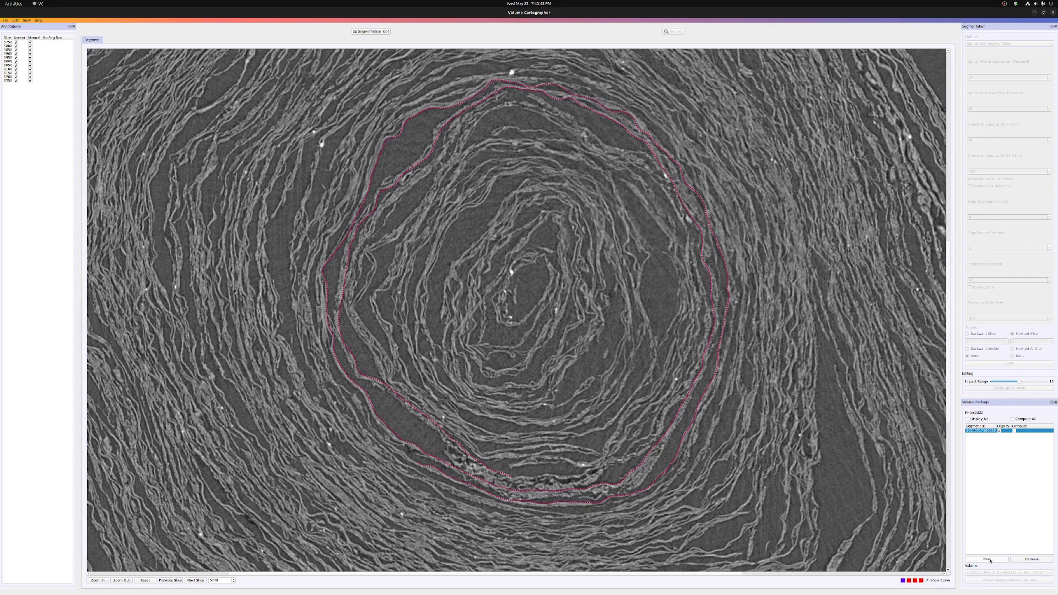
# Step: Create a new segment in the volume package and activate the Pen tool for it
pyautogui.click(988, 559)
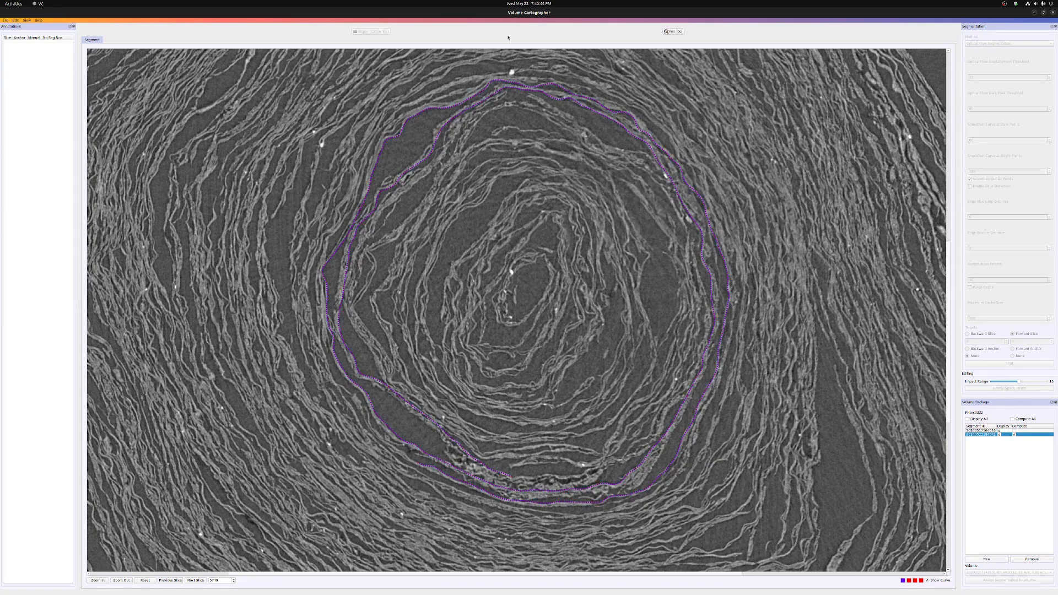
pyautogui.click(677, 32)
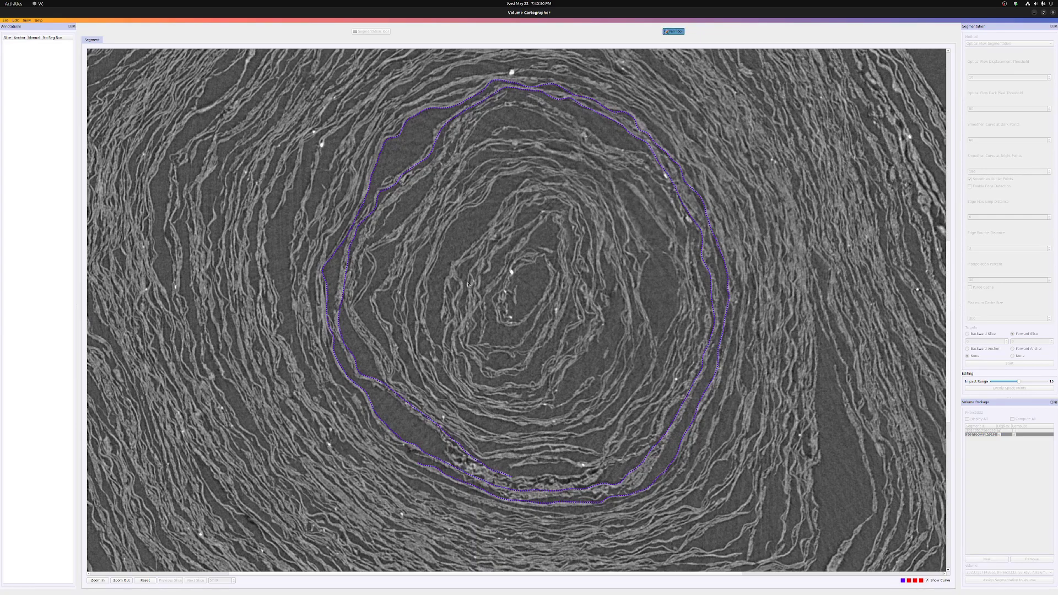
# Step: Draw the new segment's curve along the sheet outside the displayed one, from the scroll's lower right across the bottom and up the left side
pyautogui.scroll(5, 534, 462)
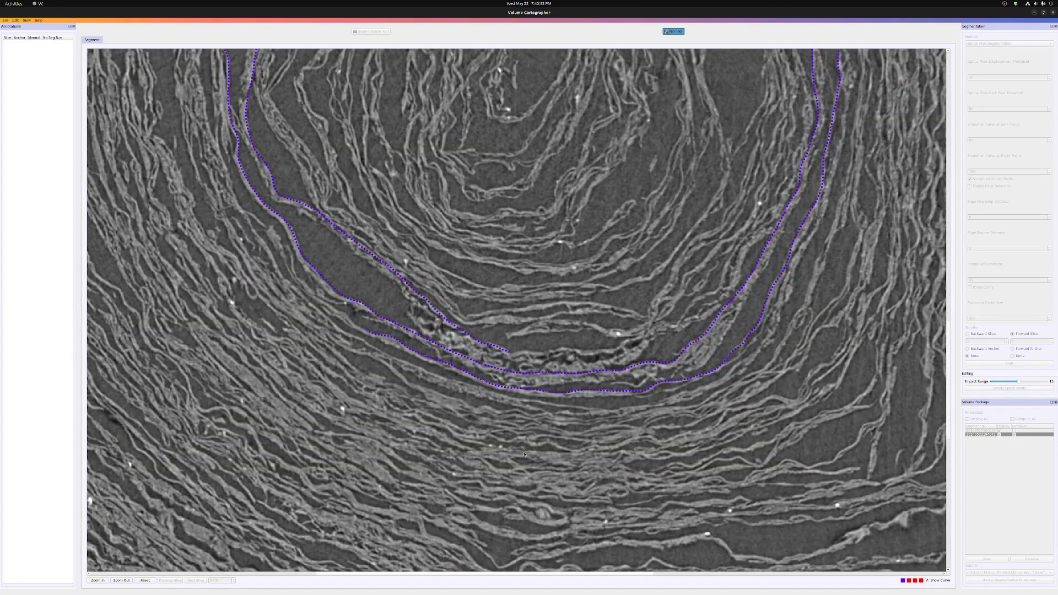
pyautogui.moveTo(450, 406); pyautogui.dragTo(431, 439, button='right')
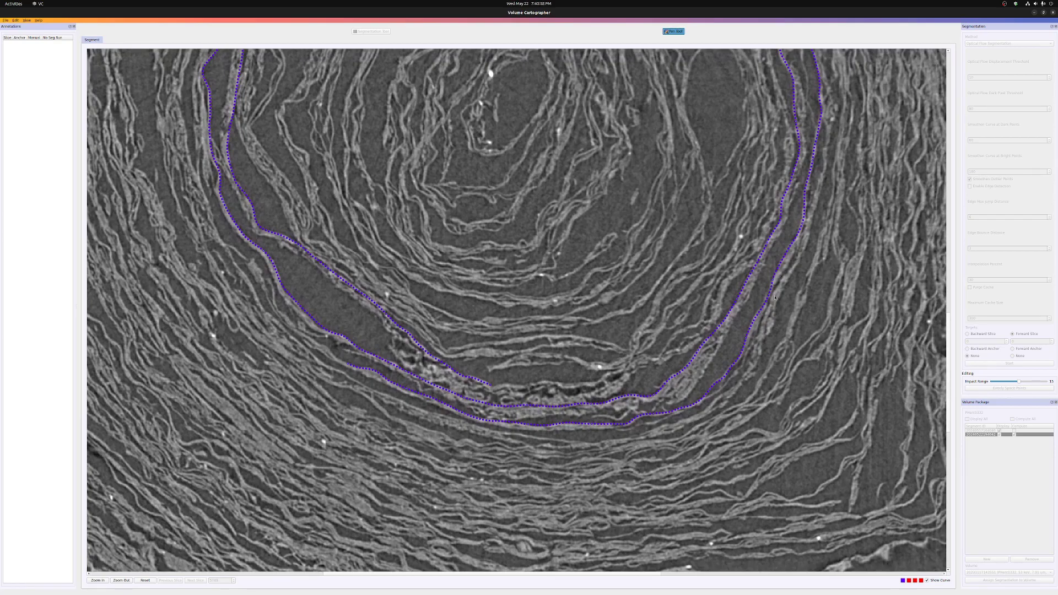
pyautogui.moveTo(770, 288)
pyautogui.mouseDown()
pyautogui.moveTo(725, 377)
pyautogui.moveTo(642, 415)
pyautogui.mouseUp()
pyautogui.moveTo(558, 428)
pyautogui.mouseDown()
pyautogui.moveTo(435, 415)
pyautogui.moveTo(287, 318)
pyautogui.moveTo(271, 284)
pyautogui.moveTo(227, 250)
pyautogui.mouseUp()
pyautogui.click(220, 240)
pyautogui.click(209, 204)
pyautogui.scroll(6, 210, 209)
pyautogui.moveTo(207, 305); pyautogui.dragTo(202, 192)
pyautogui.click(198, 183)
pyautogui.click(203, 158)
pyautogui.click(210, 140)
# Step: Continue the curve up the scroll's upper-left flank, just outside the displayed curve
pyautogui.scroll(5, 211, 141)
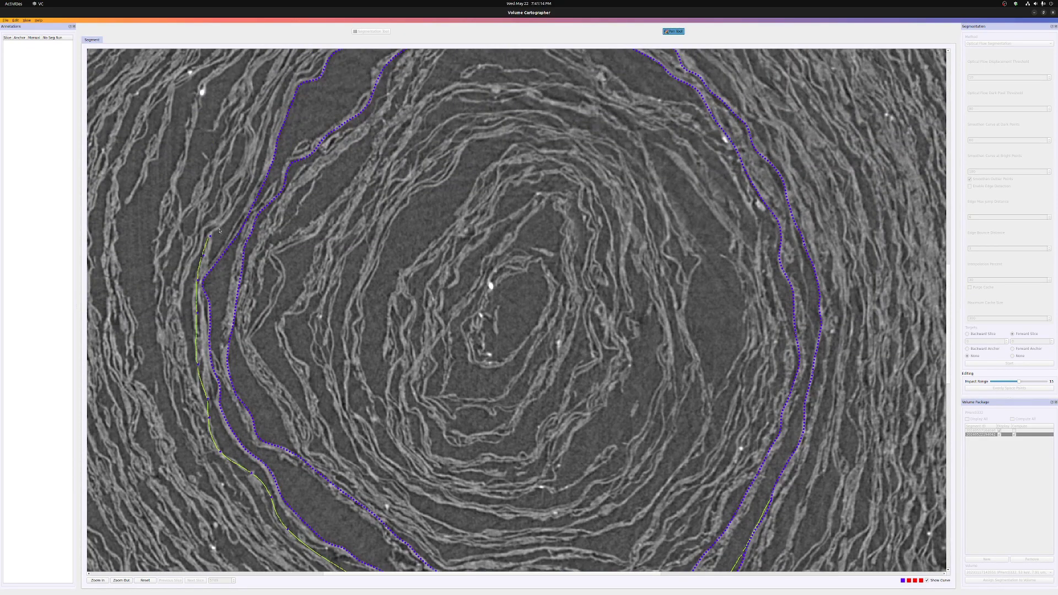
pyautogui.click(240, 197)
pyautogui.click(252, 178)
pyautogui.click(260, 145)
pyautogui.click(270, 115)
# Step: Extend the curve over the top of the winding and down its upper-right flank, staying outside the displayed curve
pyautogui.scroll(6, 271, 116)
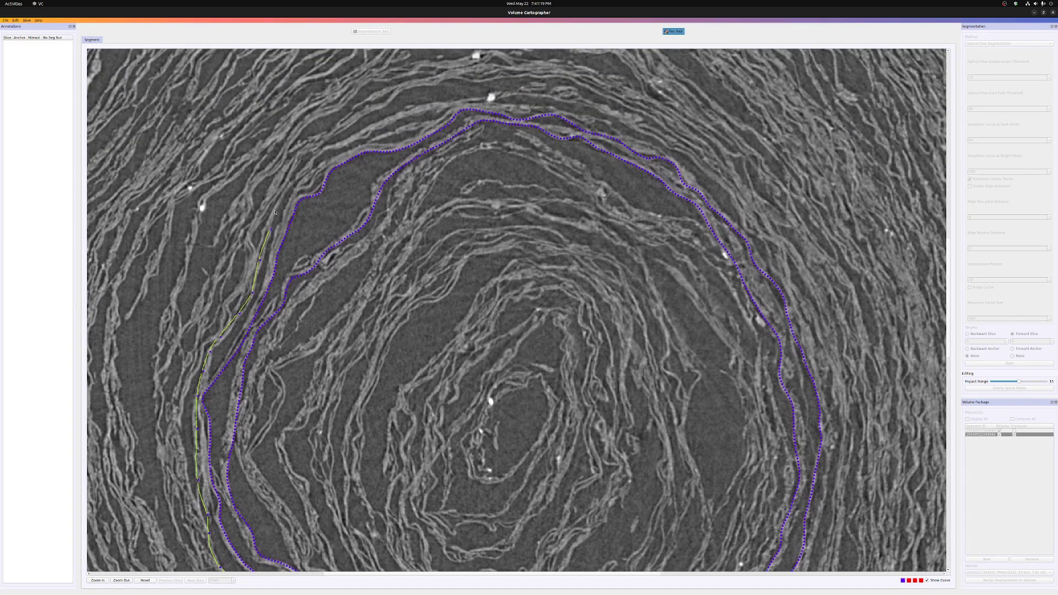
pyautogui.click(275, 211)
pyautogui.click(292, 187)
pyautogui.click(314, 163)
pyautogui.click(340, 144)
pyautogui.click(372, 128)
pyautogui.click(405, 117)
pyautogui.click(446, 106)
pyautogui.click(481, 104)
pyautogui.click(525, 109)
pyautogui.click(560, 114)
pyautogui.click(597, 121)
pyautogui.click(631, 139)
pyautogui.click(664, 152)
pyautogui.click(703, 187)
pyautogui.click(743, 226)
pyautogui.click(770, 261)
pyautogui.click(788, 296)
# Step: Carry the curve down the winding's right side and along the bottom to complete its first turn
pyautogui.scroll(-2, 801, 274)
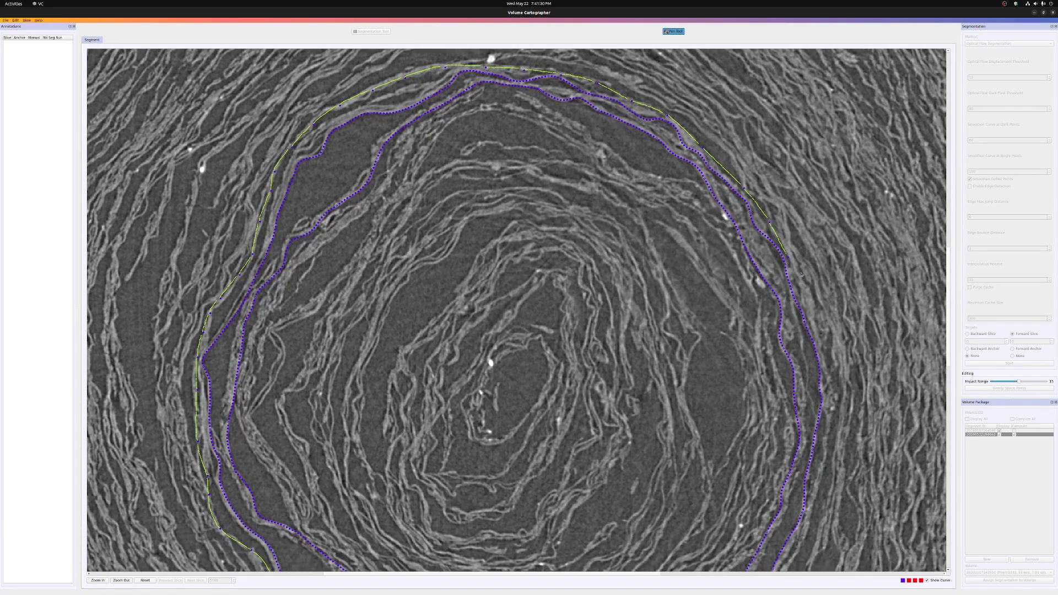
pyautogui.click(802, 284)
pyautogui.click(815, 327)
pyautogui.click(829, 387)
pyautogui.click(828, 423)
pyautogui.scroll(-3, 811, 395)
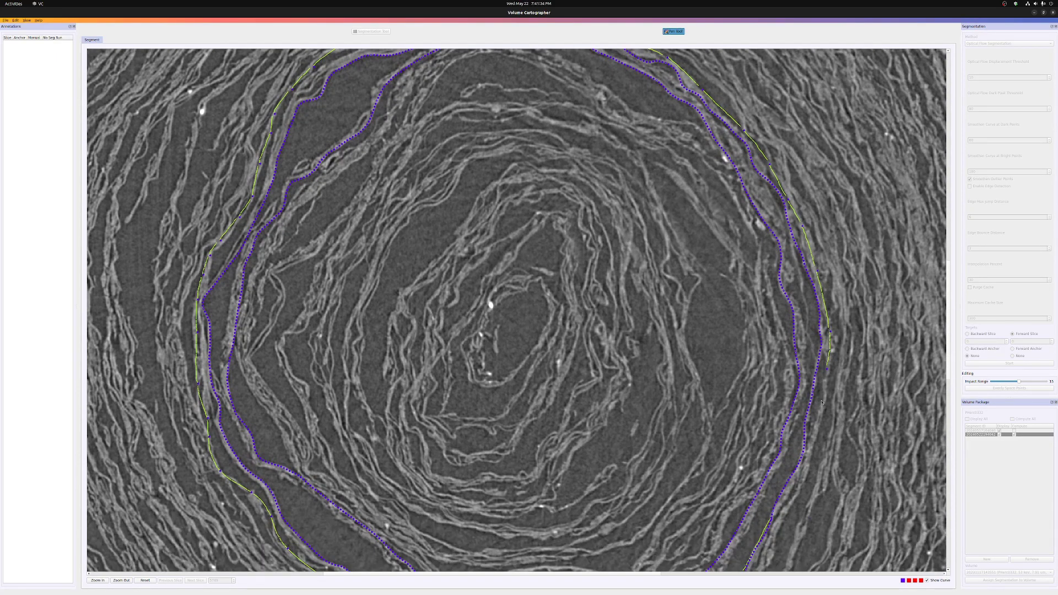
pyautogui.scroll(-4, 821, 403)
pyautogui.click(813, 361)
pyautogui.click(797, 413)
pyautogui.click(773, 458)
pyautogui.click(757, 503)
pyautogui.moveTo(740, 413)
pyautogui.mouseDown()
pyautogui.moveTo(700, 449)
pyautogui.moveTo(611, 473)
pyautogui.moveTo(522, 477)
pyautogui.moveTo(464, 465)
pyautogui.moveTo(462, 449)
pyautogui.mouseUp()
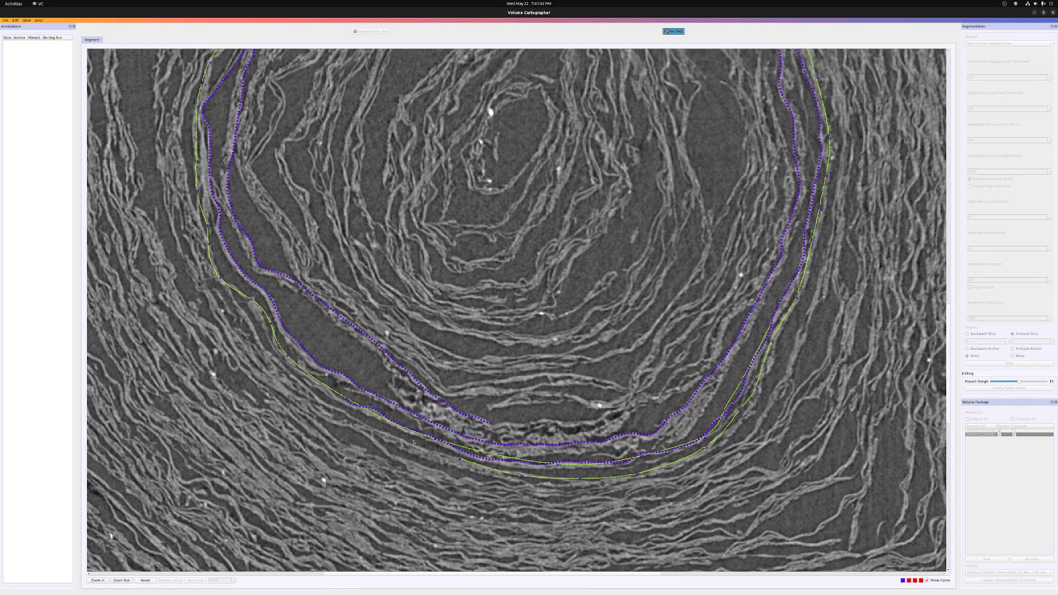
# Step: Draw the curve's second, outer turn from the lower left up the left side and over the top of the winding
pyautogui.moveTo(399, 441); pyautogui.dragTo(310, 388)
pyautogui.moveTo(266, 347); pyautogui.dragTo(212, 277)
pyautogui.moveTo(192, 219)
pyautogui.mouseDown()
pyautogui.moveTo(182, 179)
pyautogui.moveTo(206, 153)
pyautogui.mouseUp()
pyautogui.scroll(3, 192, 251)
pyautogui.scroll(4, 227, 176)
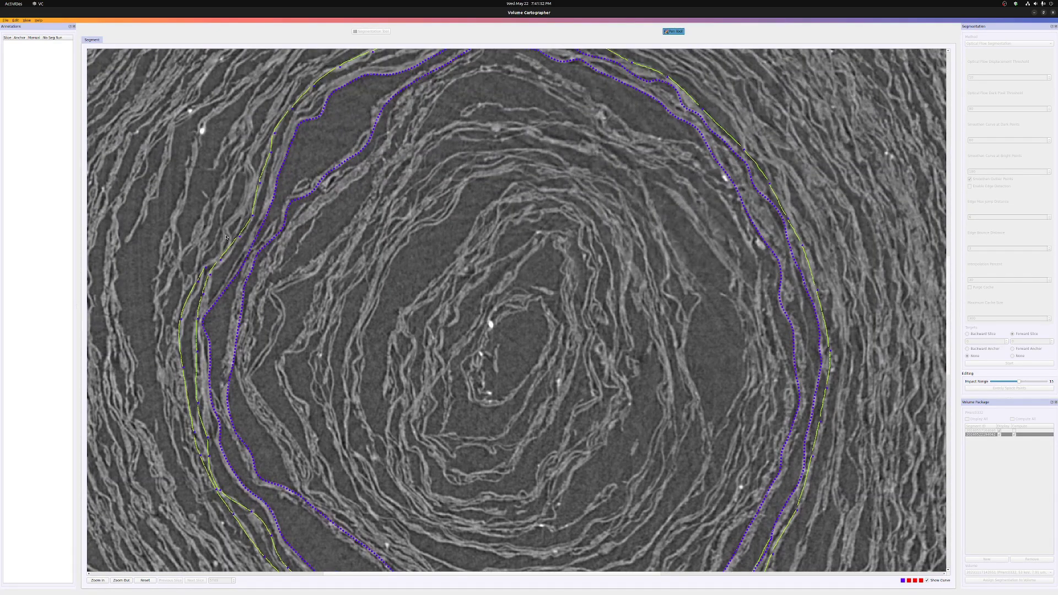
pyautogui.moveTo(219, 249); pyautogui.dragTo(262, 134)
pyautogui.scroll(3, 285, 204)
pyautogui.moveTo(259, 217)
pyautogui.mouseDown()
pyautogui.moveTo(304, 154)
pyautogui.moveTo(408, 89)
pyautogui.mouseUp()
pyautogui.moveTo(474, 79)
pyautogui.mouseDown()
pyautogui.moveTo(611, 86)
pyautogui.moveTo(618, 103)
pyautogui.mouseUp()
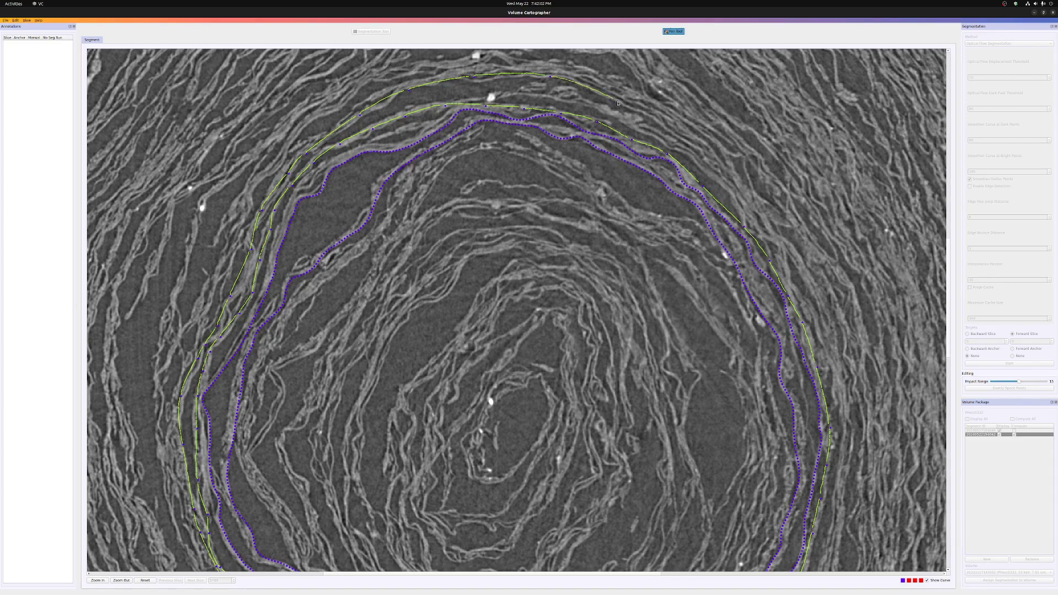
# Step: Complete the second turn down the right side and along the bottom, and finish the curve by turning off the Pen tool
pyautogui.moveTo(709, 164); pyautogui.dragTo(783, 252)
pyautogui.moveTo(797, 297); pyautogui.dragTo(820, 335)
pyautogui.scroll(-3, 863, 335)
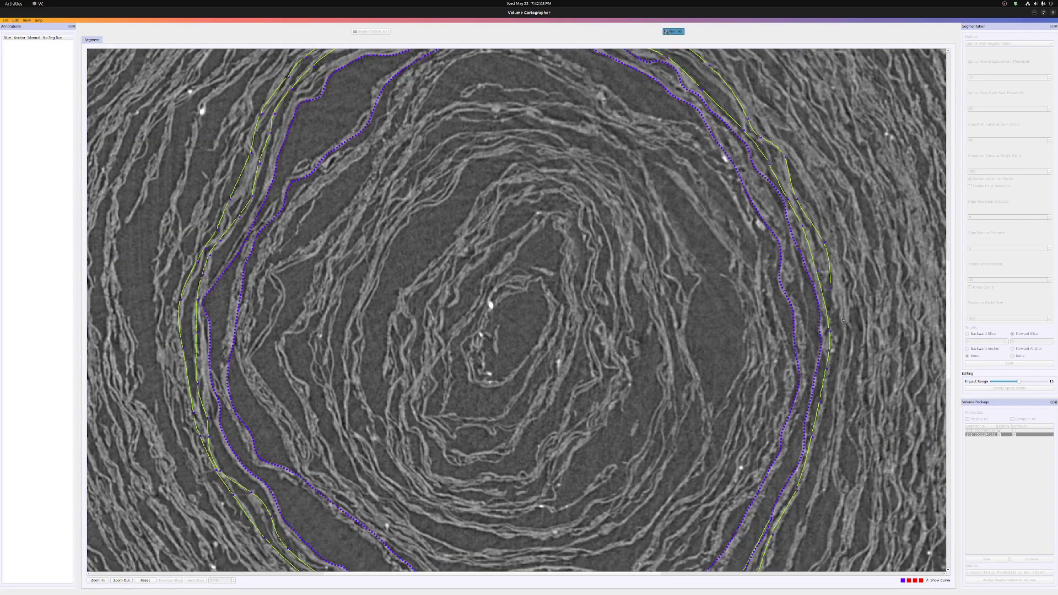
pyautogui.scroll(-4, 830, 308)
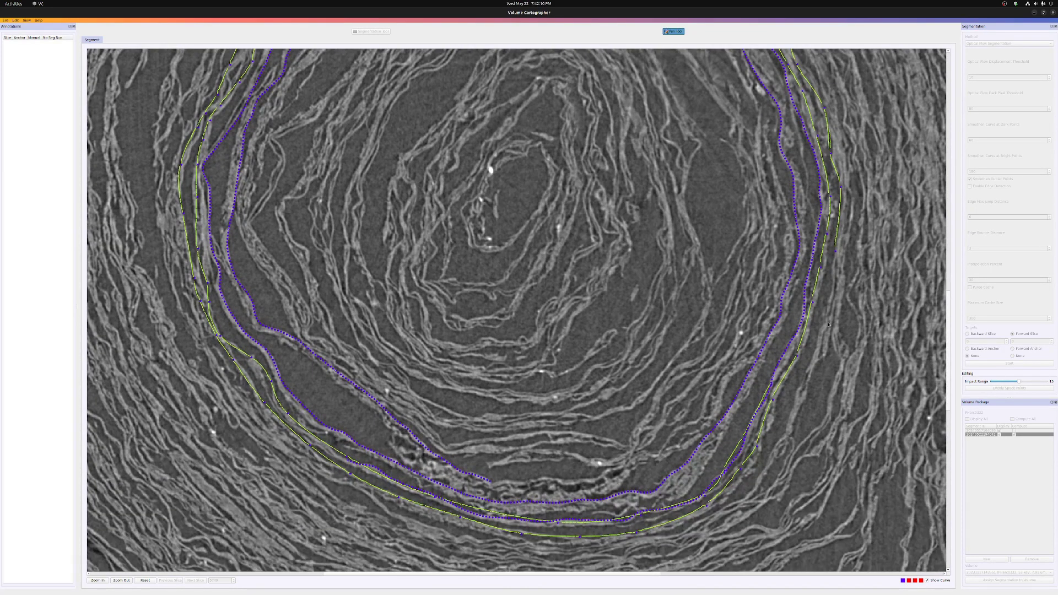
pyautogui.moveTo(834, 252)
pyautogui.mouseDown()
pyautogui.moveTo(822, 322)
pyautogui.moveTo(777, 437)
pyautogui.mouseUp()
pyautogui.moveTo(724, 508)
pyautogui.mouseDown()
pyautogui.moveTo(580, 553)
pyautogui.moveTo(468, 539)
pyautogui.moveTo(390, 511)
pyautogui.mouseUp()
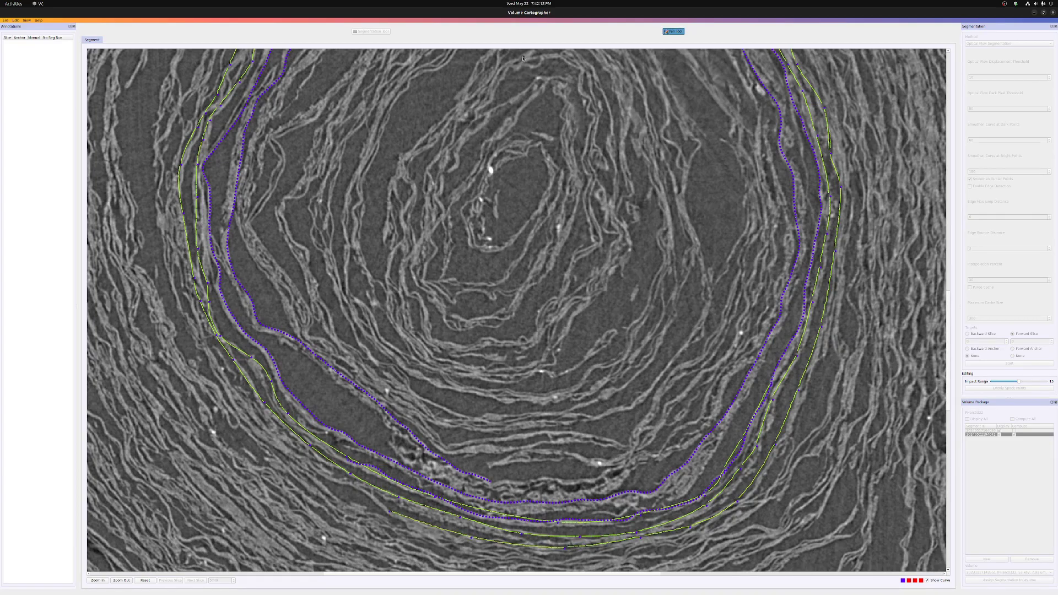
pyautogui.click(674, 31)
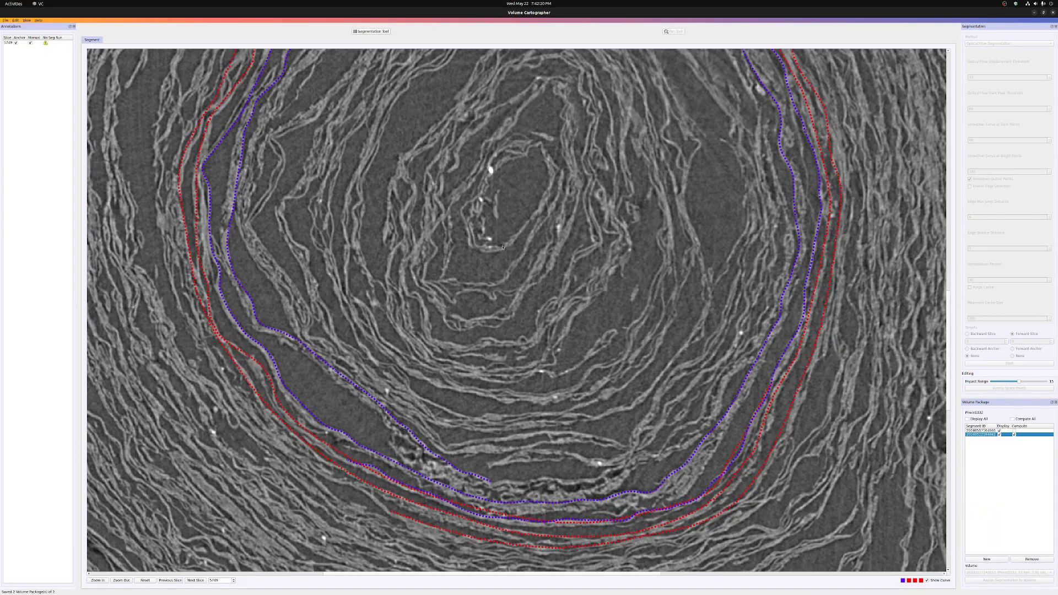
# Step: Activate the Segmentation tool for the new curve and reduce the editing impact range
pyautogui.scroll(5, 498, 257)
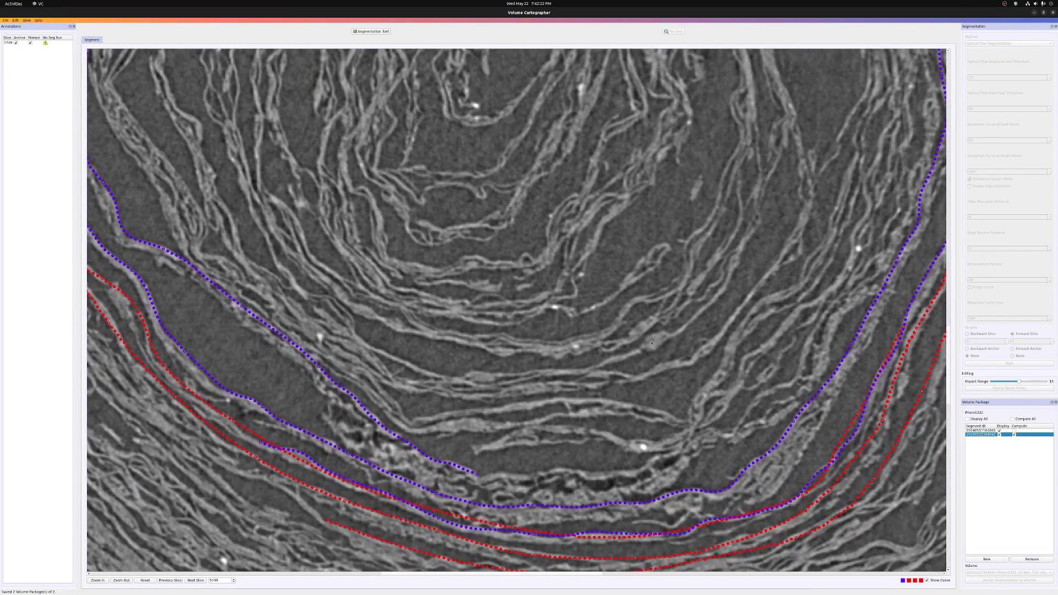
pyautogui.press('d')
pyautogui.press('a')
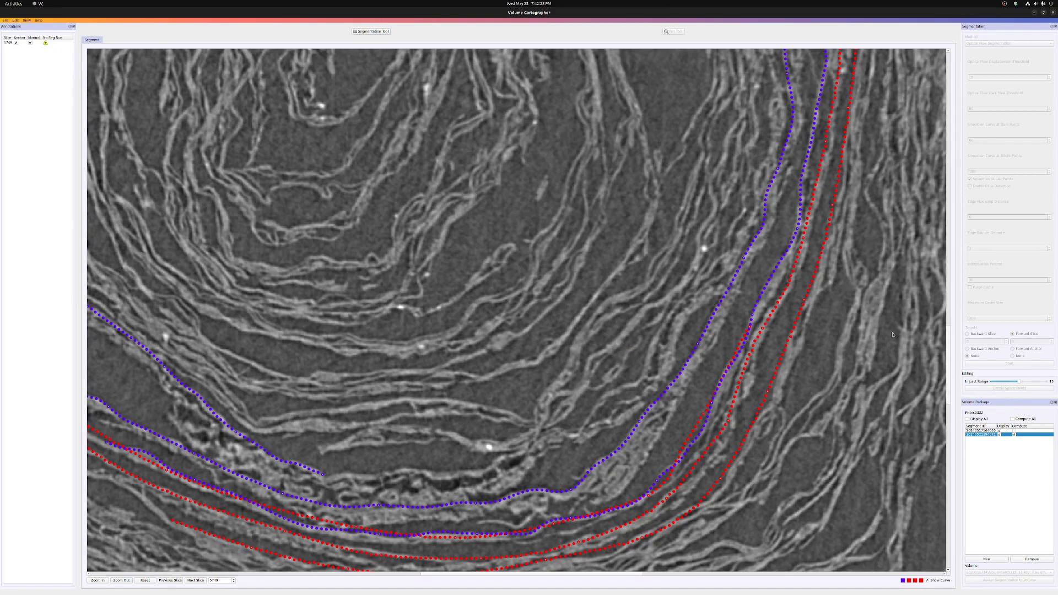
pyautogui.click(374, 32)
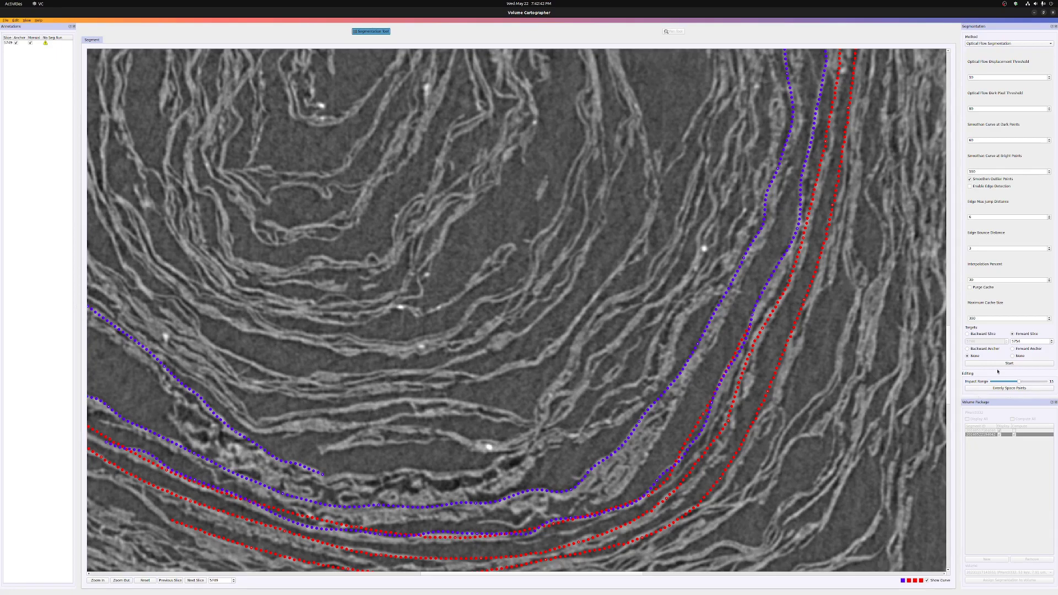
pyautogui.moveTo(1019, 382)
pyautogui.mouseDown()
pyautogui.moveTo(1004, 382)
pyautogui.moveTo(1030, 382)
pyautogui.moveTo(1016, 382)
pyautogui.mouseUp()
pyautogui.scroll(-2, 675, 384)
pyautogui.scroll(4, 675, 384)
pyautogui.scroll(-3, 675, 385)
pyautogui.scroll(3, 675, 385)
pyautogui.scroll(-6, 687, 416)
pyautogui.scroll(4, 687, 415)
pyautogui.scroll(-4, 672, 463)
pyautogui.scroll(-2, 661, 477)
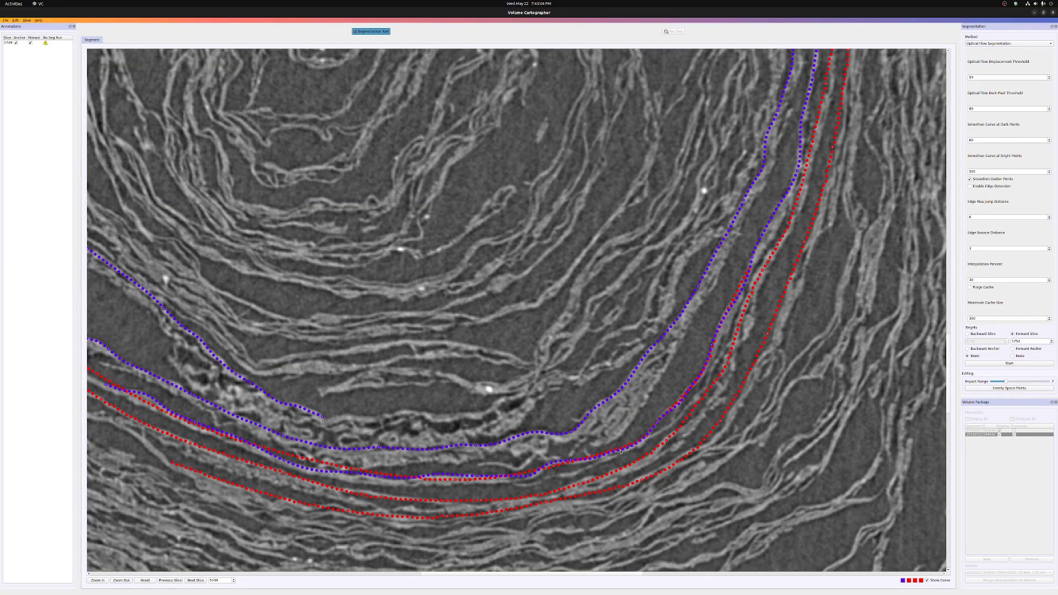
# Step: Adjust two spots of the new curve onto the papyrus sheet along the bottom of the winding
pyautogui.scroll(-2, 599, 460)
pyautogui.scroll(2, 528, 476)
pyautogui.moveTo(547, 467); pyautogui.dragTo(548, 465)
pyautogui.press('e')
pyautogui.moveTo(461, 480); pyautogui.dragTo(459, 477)
# Step: Examine close up how the new curve follows the papyrus sheet along the lower-left bend and the left side
pyautogui.scroll(-2, 351, 476)
pyautogui.hscroll(-5, 352, 476)
pyautogui.scroll(4, 469, 453)
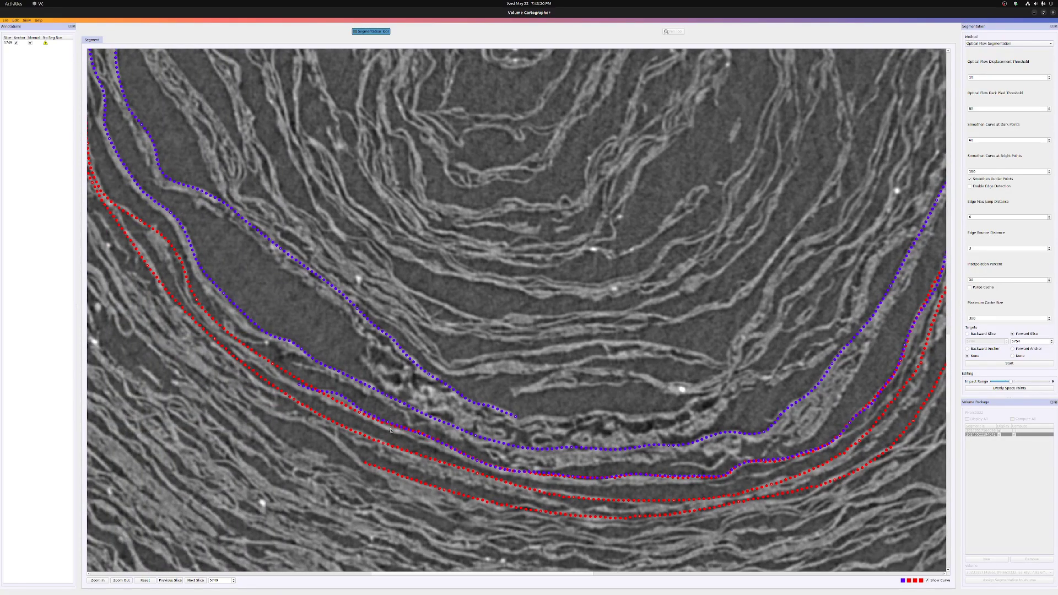
pyautogui.scroll(-2, 384, 423)
pyautogui.hscroll(-8, 526, 459)
pyautogui.scroll(2, 474, 446)
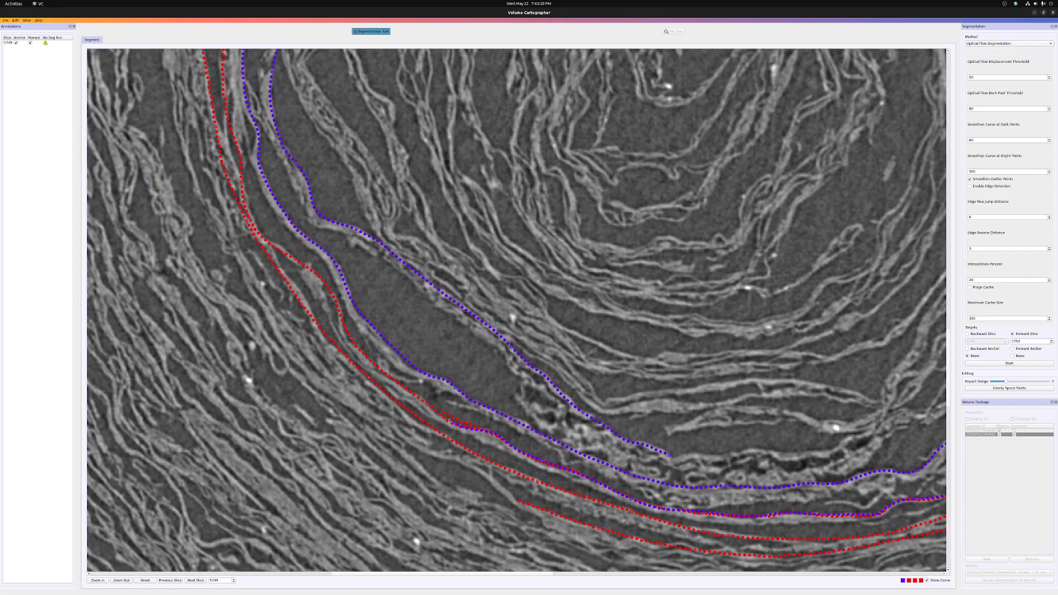
pyautogui.keyDown('ctrl'); pyautogui.scroll(5, 453, 425); pyautogui.keyUp('ctrl')
pyautogui.keyDown('ctrl'); pyautogui.scroll(-7, 455, 457); pyautogui.keyUp('ctrl')
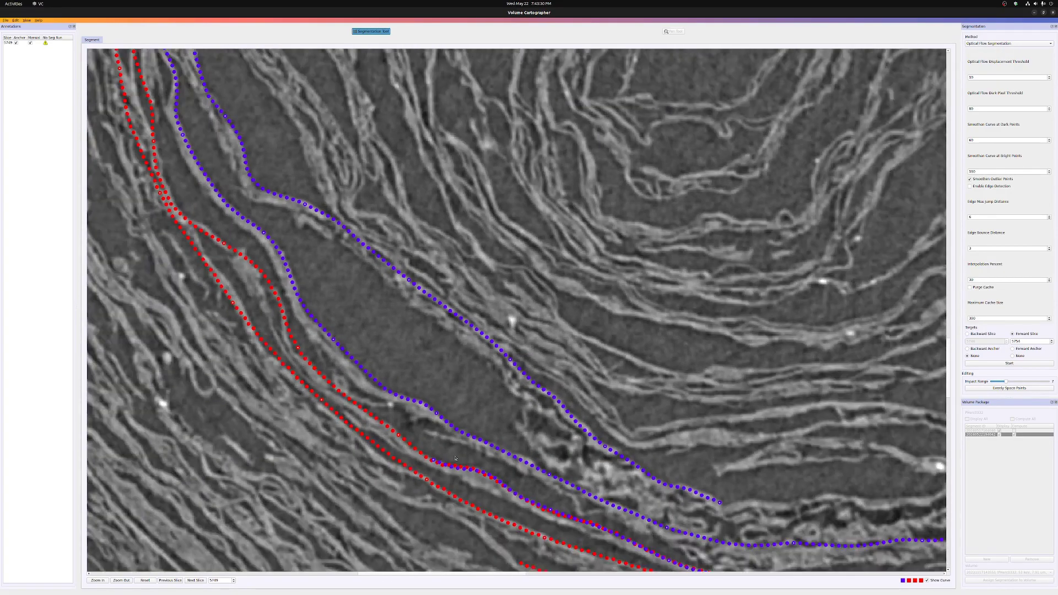
pyautogui.keyDown('ctrl'); pyautogui.scroll(4, 455, 457); pyautogui.keyUp('ctrl')
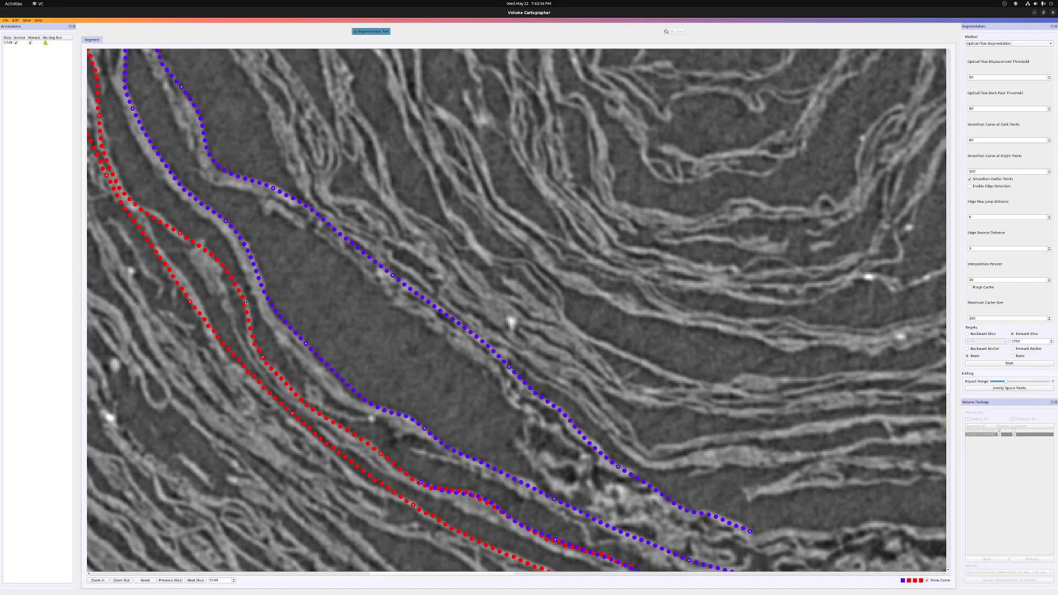
pyautogui.scroll(2, 255, 382)
pyautogui.scroll(2, 254, 382)
pyautogui.hscroll(-2, 262, 388)
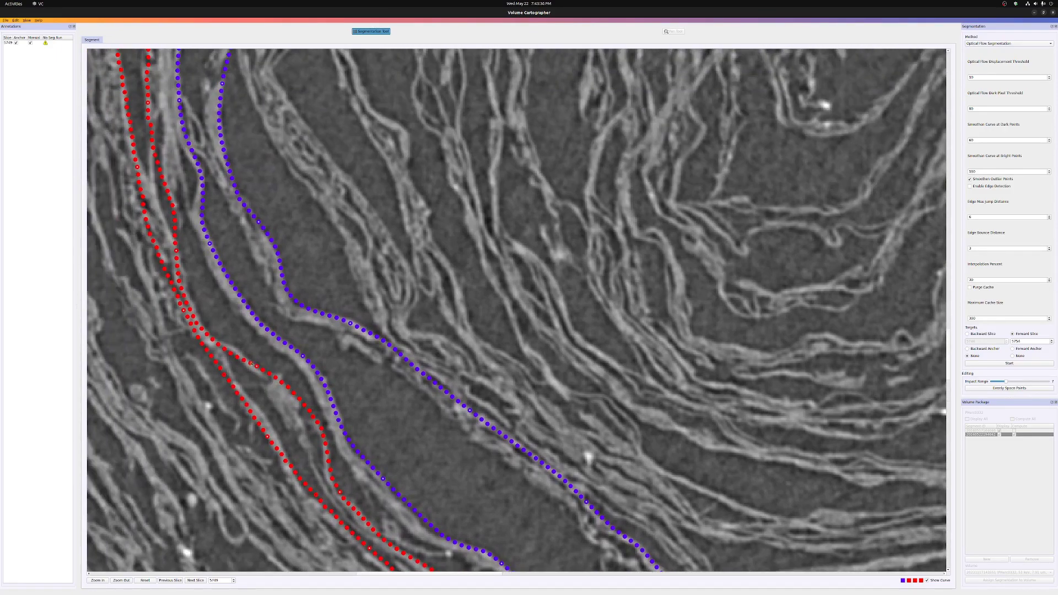
# Step: Adjust the inner turn of the red curve onto the papyrus sheet along the left side of the winding
pyautogui.scroll(2, 268, 379)
pyautogui.hscroll(-2, 261, 373)
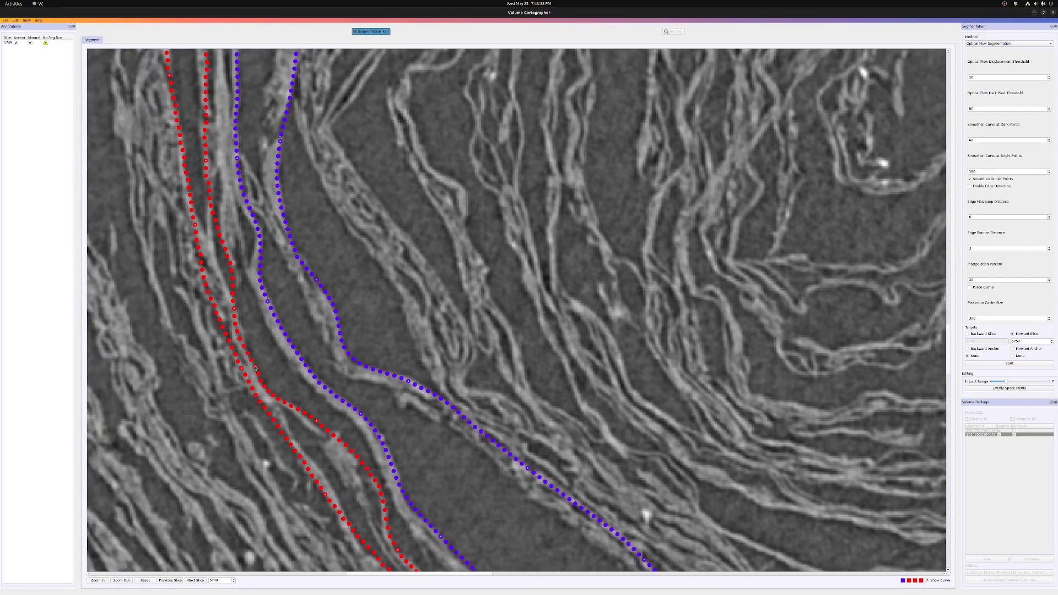
pyautogui.scroll(2, 235, 322)
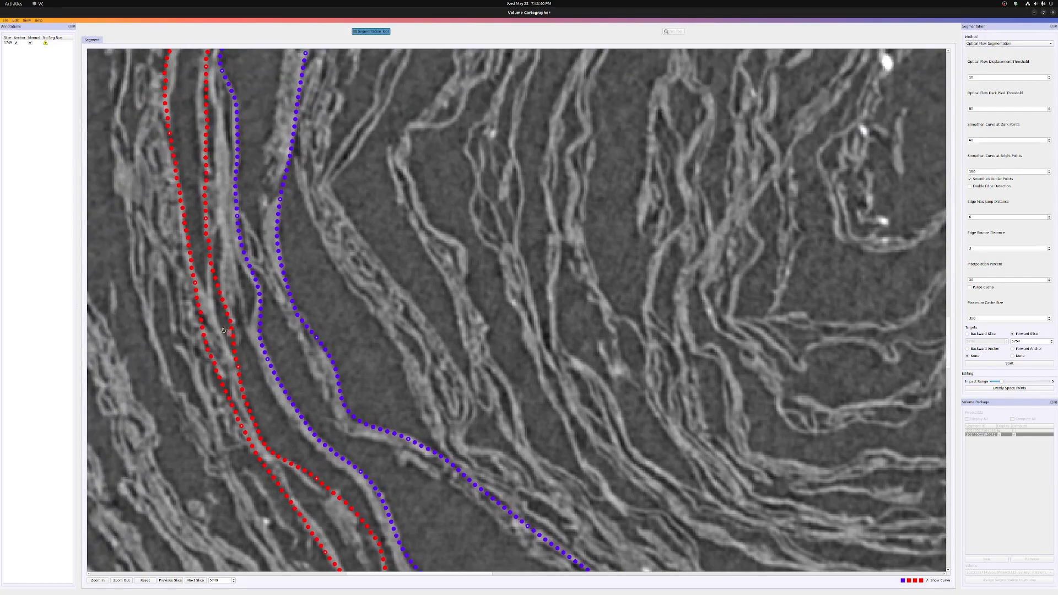
pyautogui.scroll(3, 215, 317)
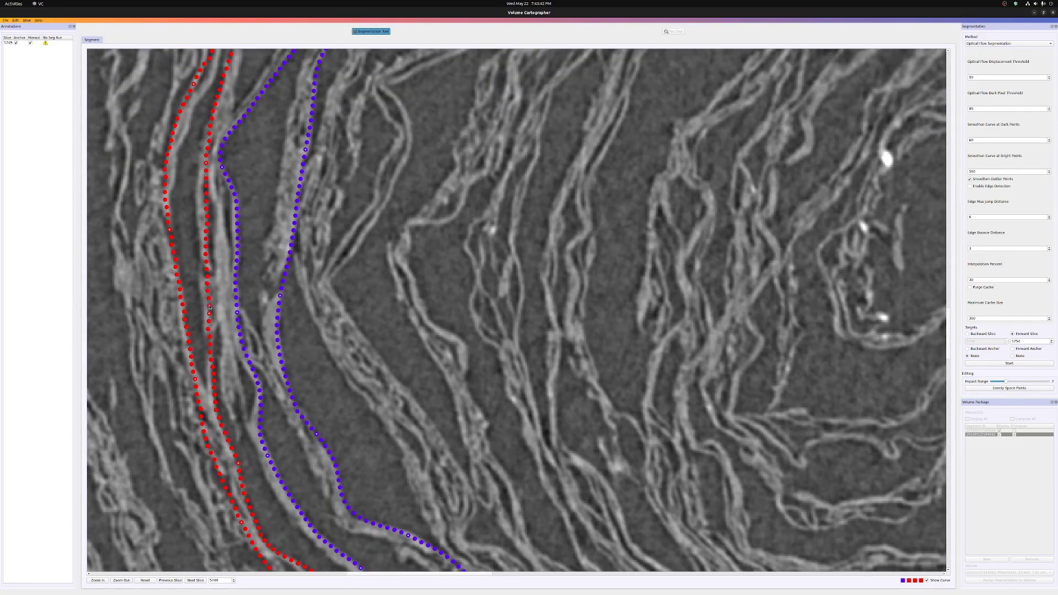
pyautogui.scroll(5, 215, 295)
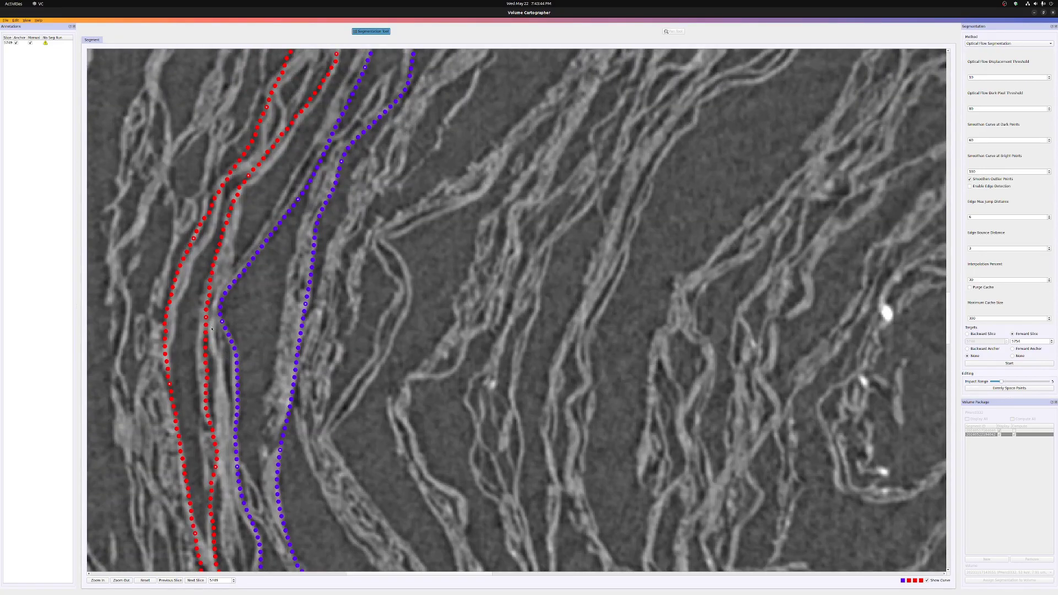
pyautogui.scroll(3, 204, 337)
pyautogui.moveTo(236, 312); pyautogui.dragTo(244, 268)
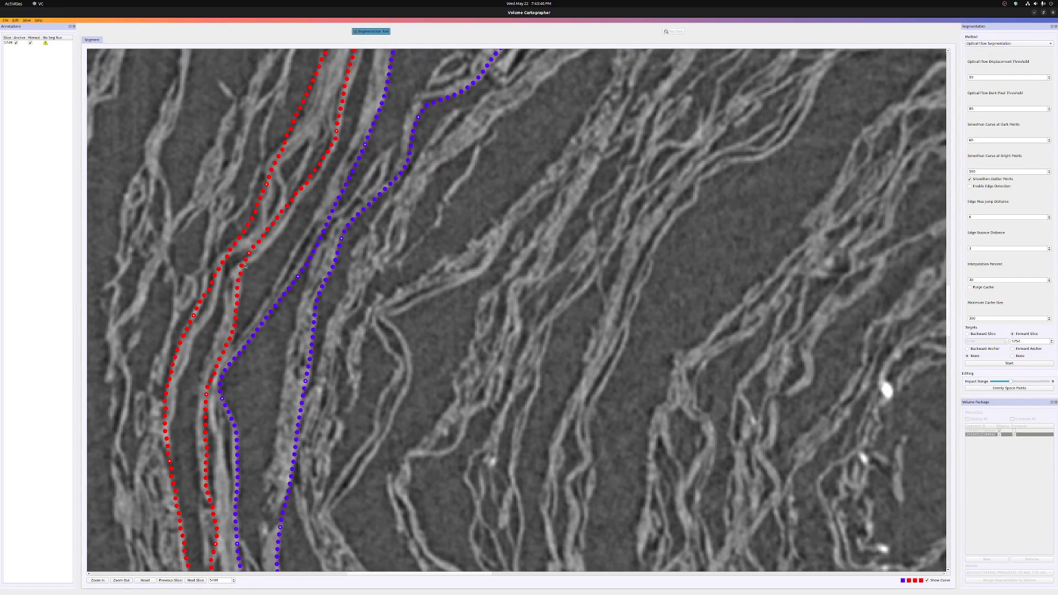
# Step: Examine close up how the two turns of the red curve follow the papyrus along the left side
pyautogui.keyDown('ctrl'); pyautogui.scroll(5, 247, 370); pyautogui.keyUp('ctrl')
pyautogui.moveTo(247, 370); pyautogui.dragTo(515, 389, button='right')
pyautogui.moveTo(136, 439); pyautogui.dragTo(312, 442, button='right')
pyautogui.moveTo(303, 395); pyautogui.dragTo(360, 395, button='right')
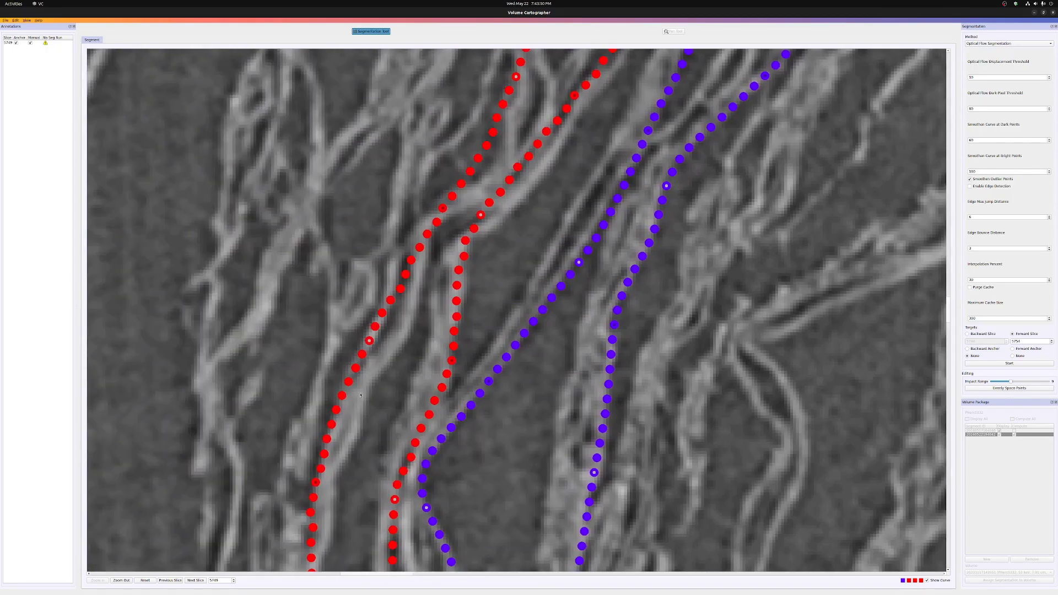
pyautogui.scroll(-5, 354, 406)
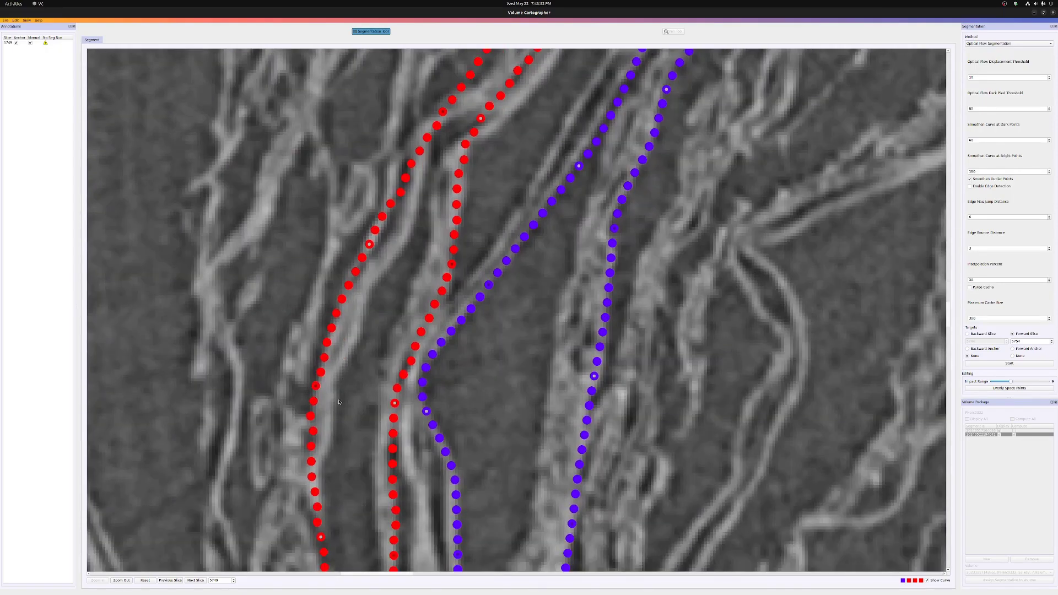
pyautogui.scroll(-2, 338, 406)
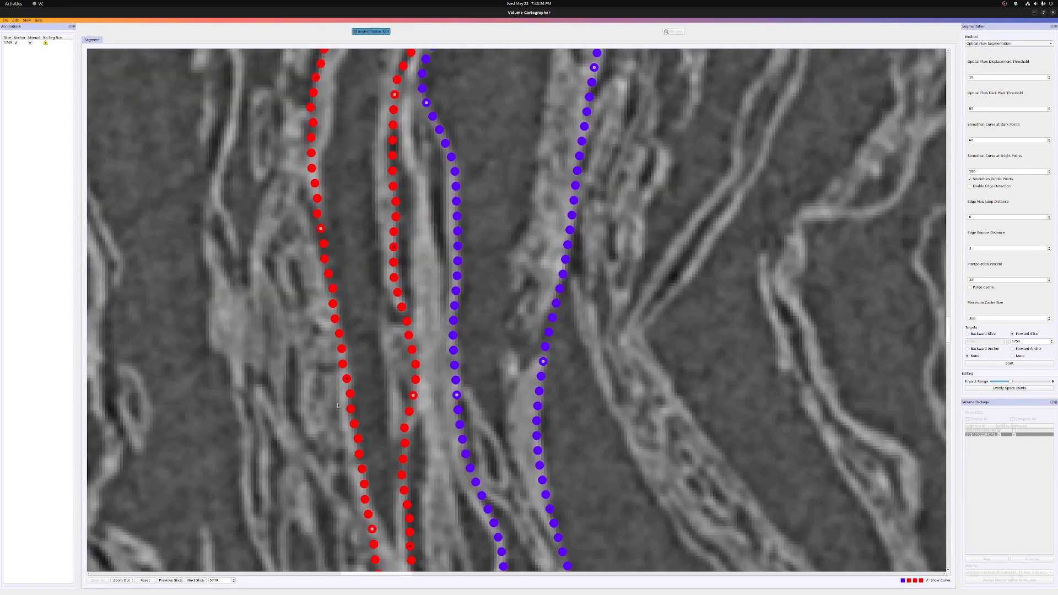
pyautogui.scroll(3, 323, 388)
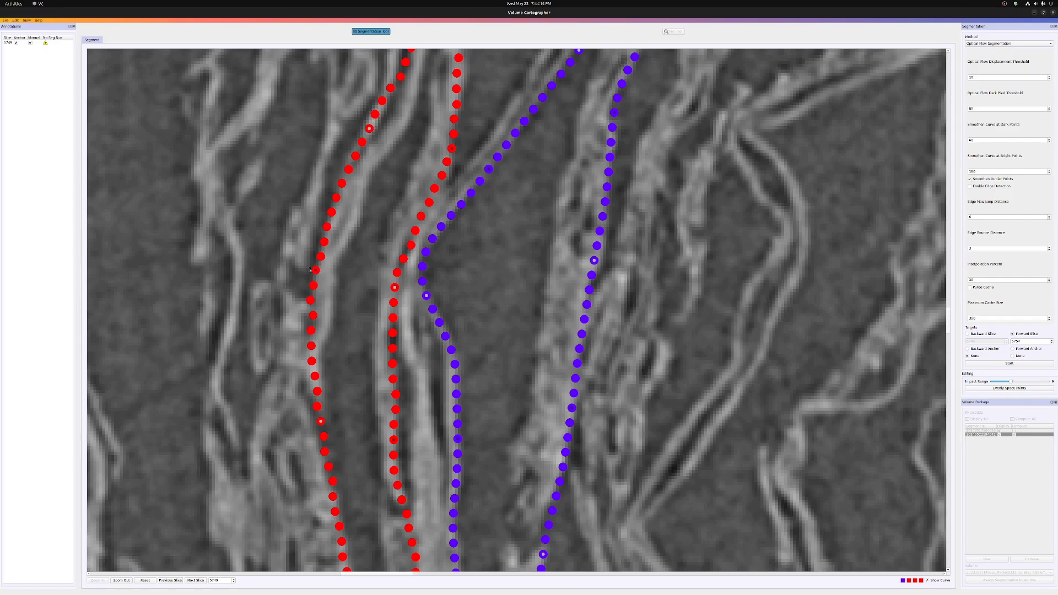
pyautogui.scroll(-5, 384, 337)
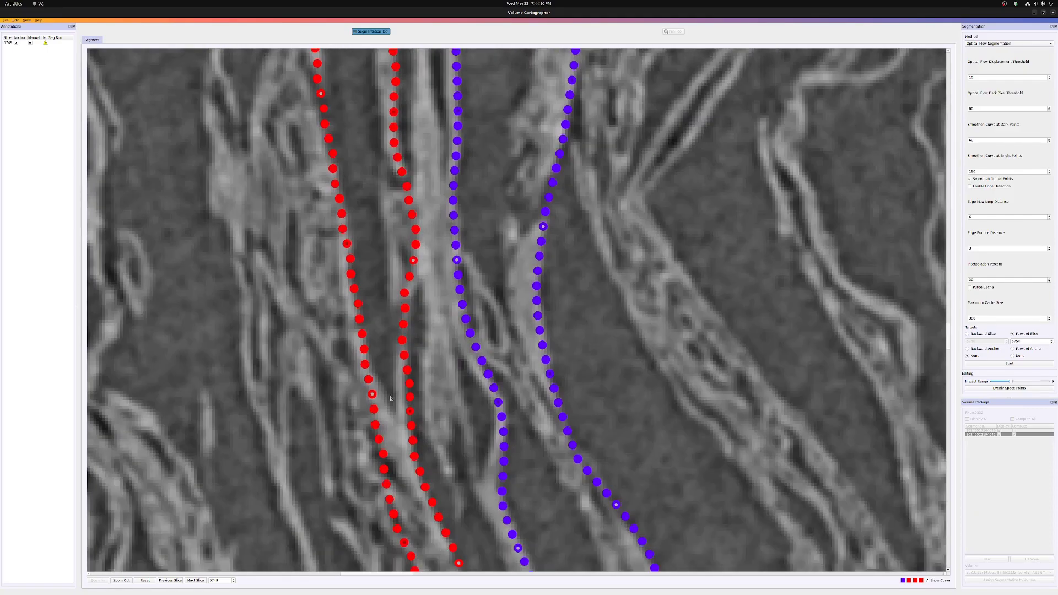
pyautogui.scroll(-3, 388, 394)
# Step: Shift the outer turn inward onto its papyrus sheet along the left side and correct the inner turn at the bend above
pyautogui.scroll(9, 387, 377)
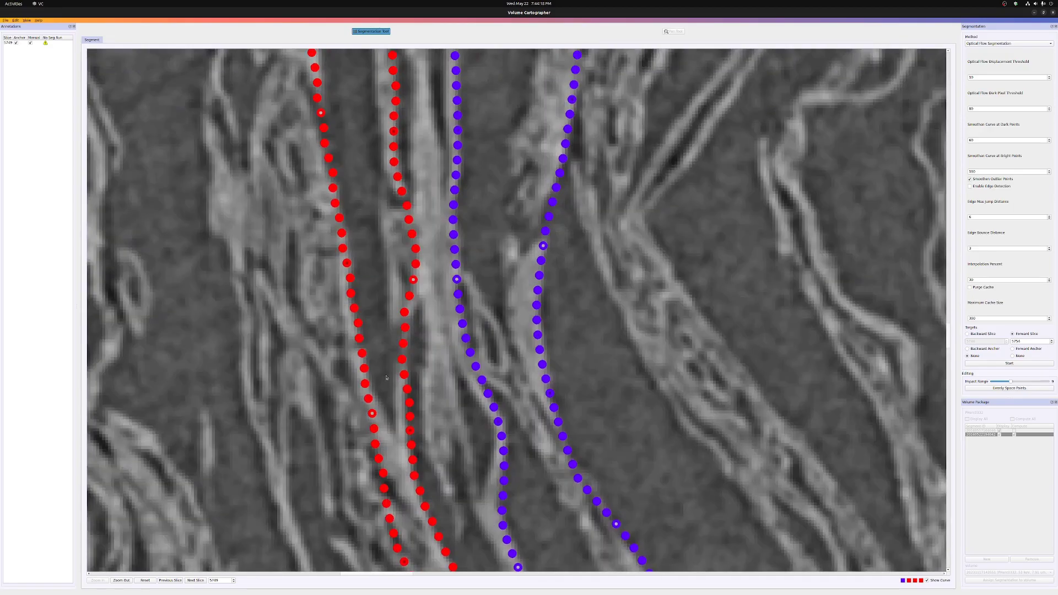
pyautogui.scroll(3, 317, 332)
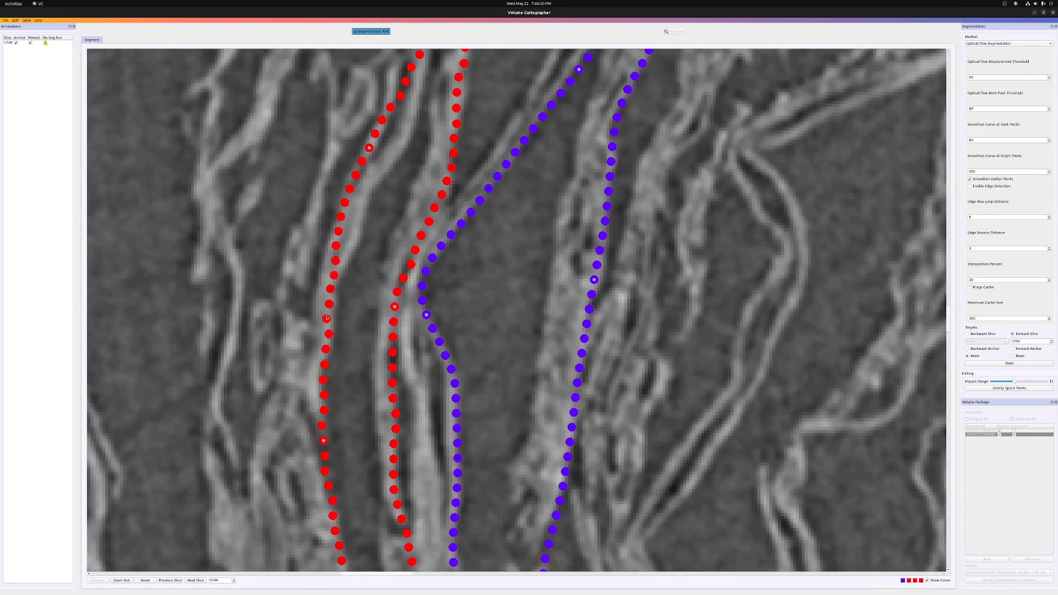
pyautogui.scroll(5, 421, 285)
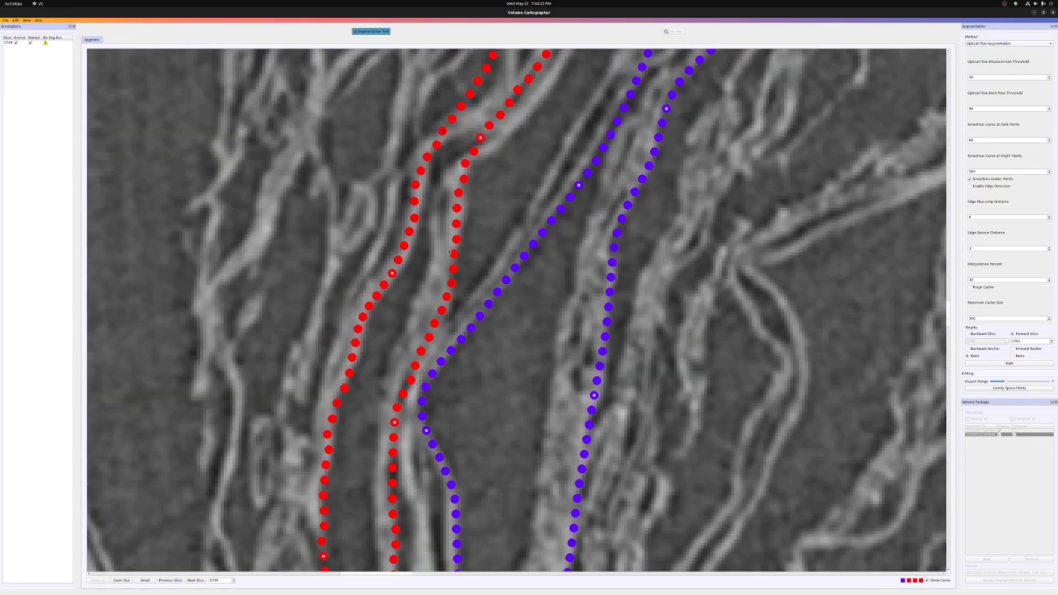
pyautogui.moveTo(421, 284); pyautogui.dragTo(433, 261)
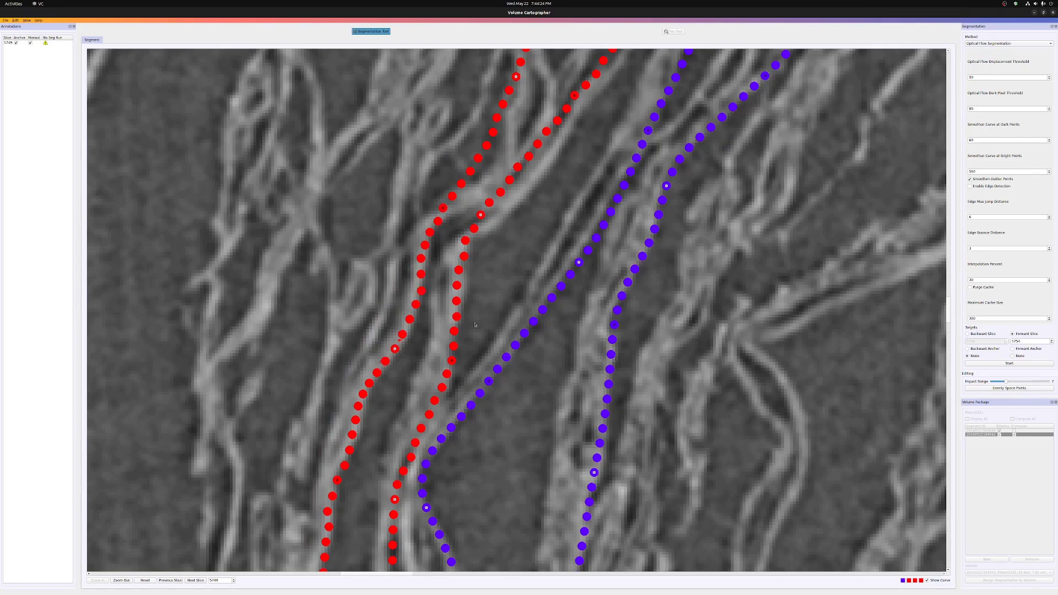
pyautogui.moveTo(497, 205); pyautogui.dragTo(504, 217)
pyautogui.scroll(-5, 500, 278)
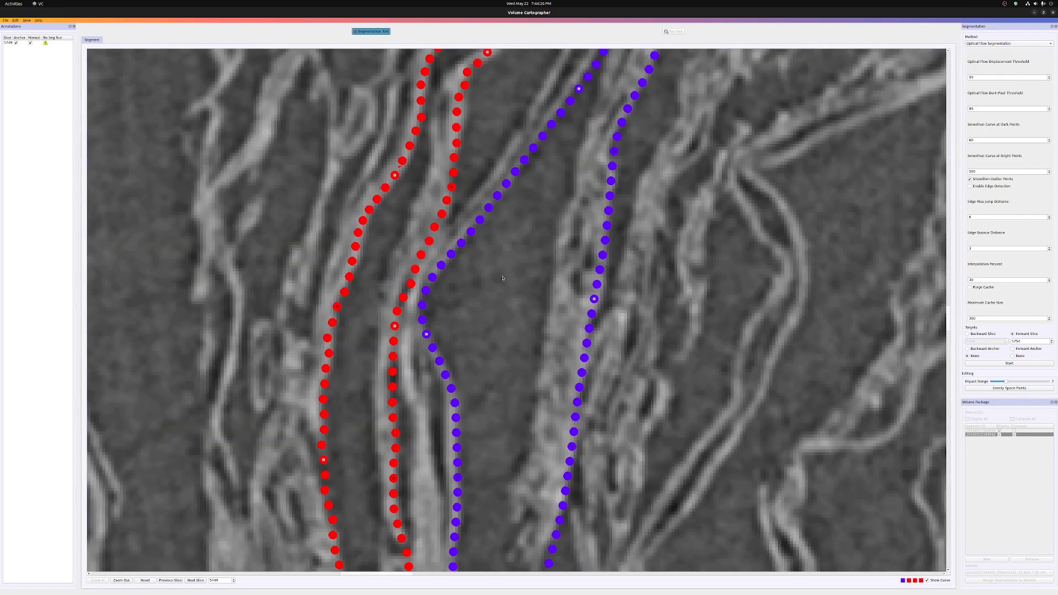
pyautogui.scroll(7, 501, 278)
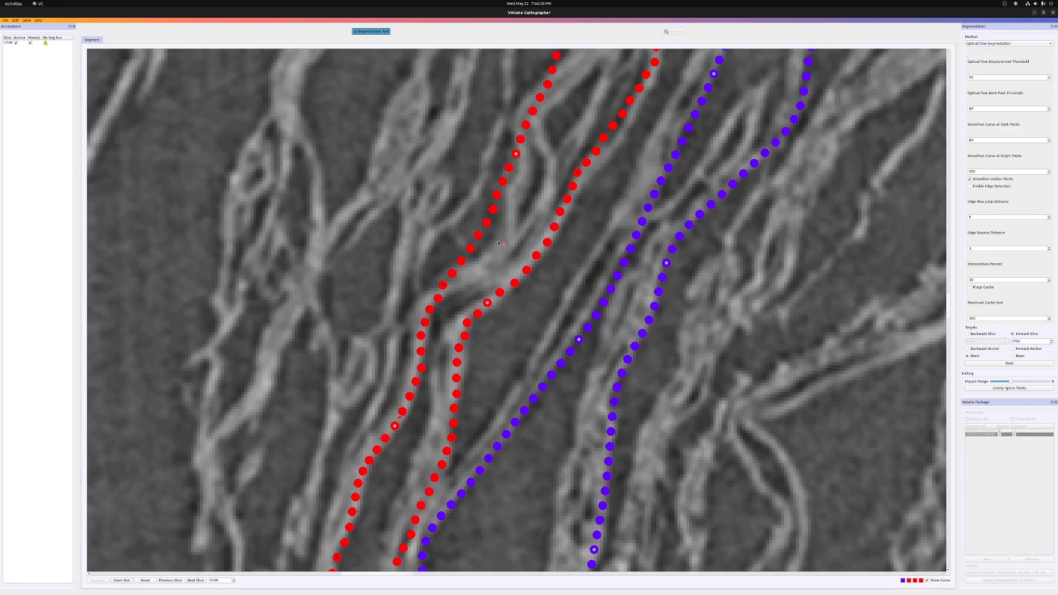
# Step: Reduce the editing impact range and pull the outer turn toward the inner turn along the sheet above the left-side bend
pyautogui.moveTo(498, 243); pyautogui.dragTo(503, 243)
pyautogui.press('a')
pyautogui.press('a')
pyautogui.click(457, 285)
pyautogui.click(518, 236)
pyautogui.moveTo(531, 175); pyautogui.dragTo(547, 176)
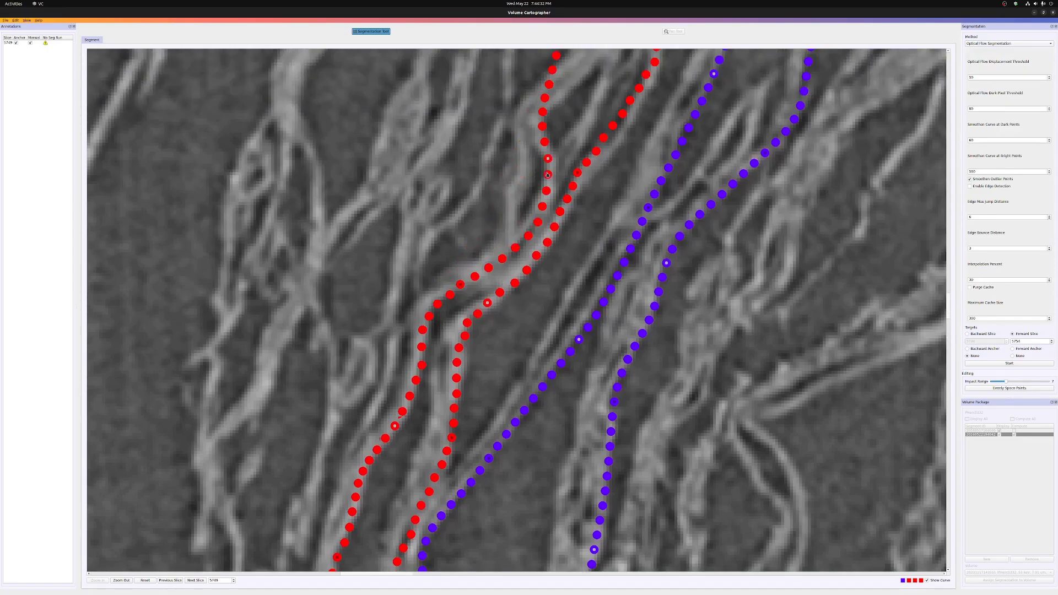
# Step: Increase the impact range and move both turns onto the papyrus sheet farther up the left side
pyautogui.scroll(3, 551, 193)
pyautogui.press('d')
pyautogui.press('d')
pyautogui.click(603, 256)
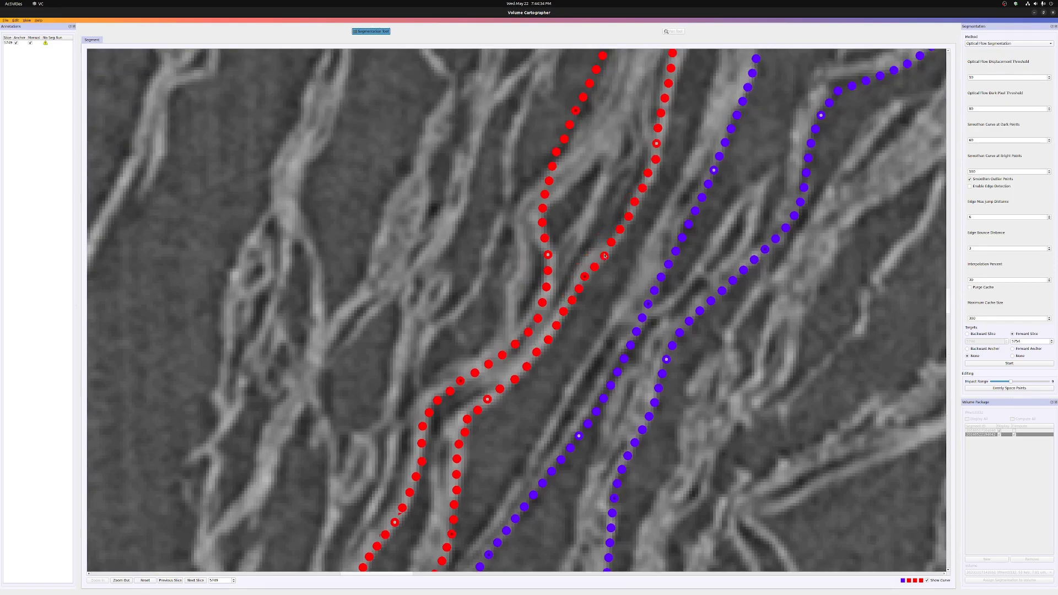
pyautogui.moveTo(650, 173); pyautogui.dragTo(658, 173)
pyautogui.scroll(3, 595, 287)
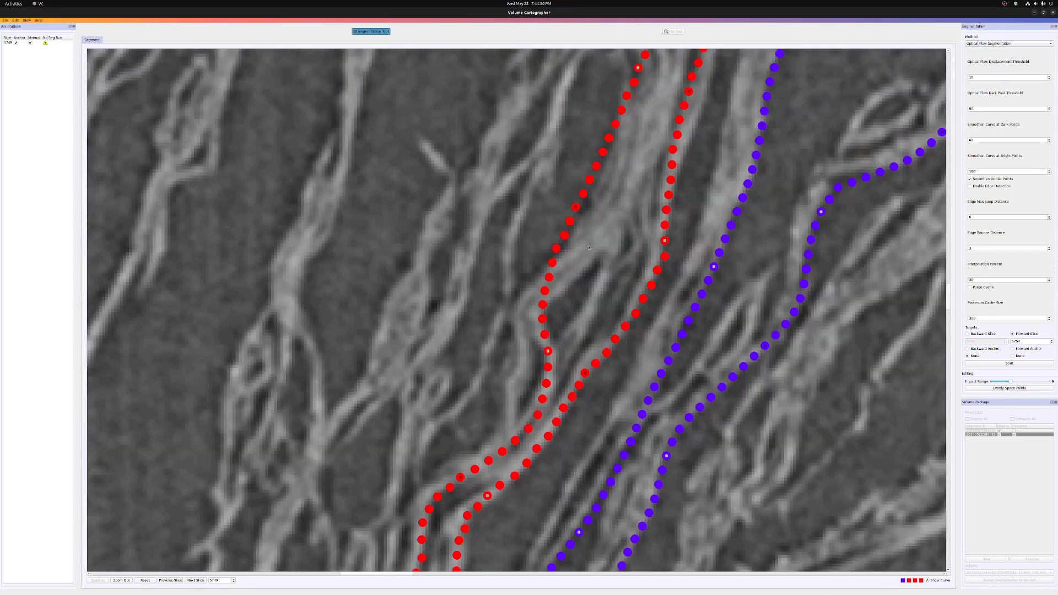
pyautogui.moveTo(589, 176); pyautogui.dragTo(617, 177)
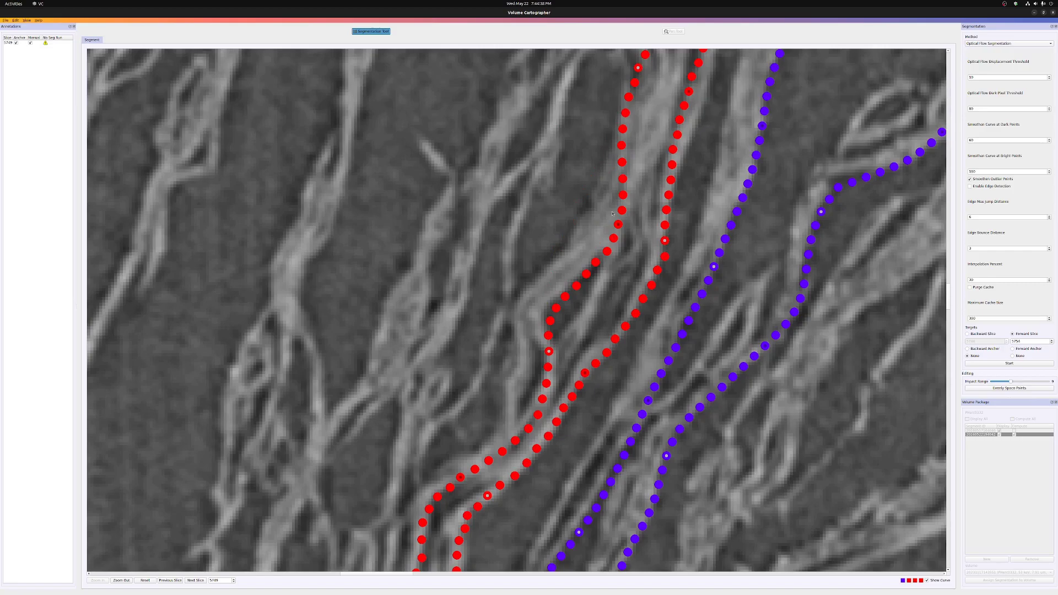
# Step: Adjust several spots of both turns onto the sheet where the winding begins to lean toward the upper-left arc
pyautogui.scroll(4, 612, 213)
pyautogui.moveTo(677, 269); pyautogui.dragTo(695, 266)
pyautogui.moveTo(705, 197); pyautogui.dragTo(713, 195)
pyautogui.moveTo(635, 218); pyautogui.dragTo(671, 232)
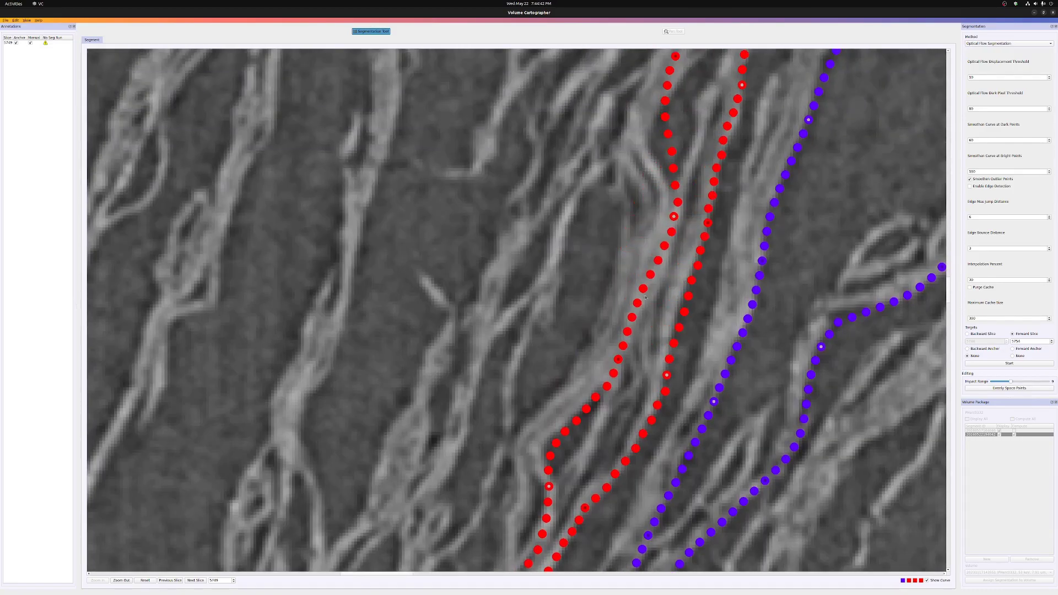
pyautogui.scroll(3, 678, 265)
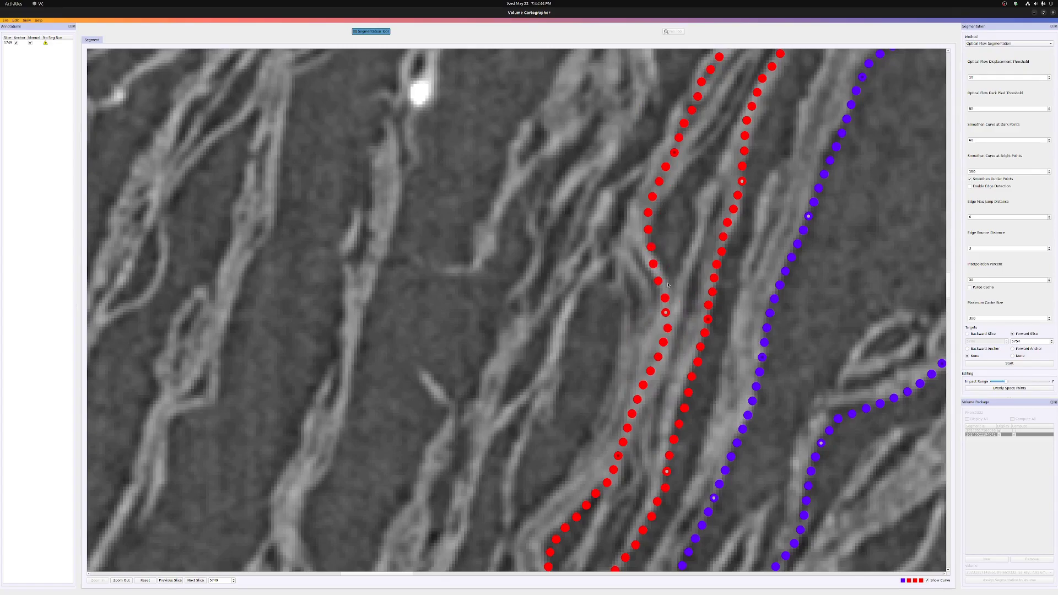
pyautogui.scroll(3, 668, 293)
# Step: Compare the course of the sheets at wider zoom and bring the outer turn close to the inner turn at the upper-left bend
pyautogui.keyDown('ctrl'); pyautogui.scroll(-3, 720, 321); pyautogui.keyUp('ctrl')
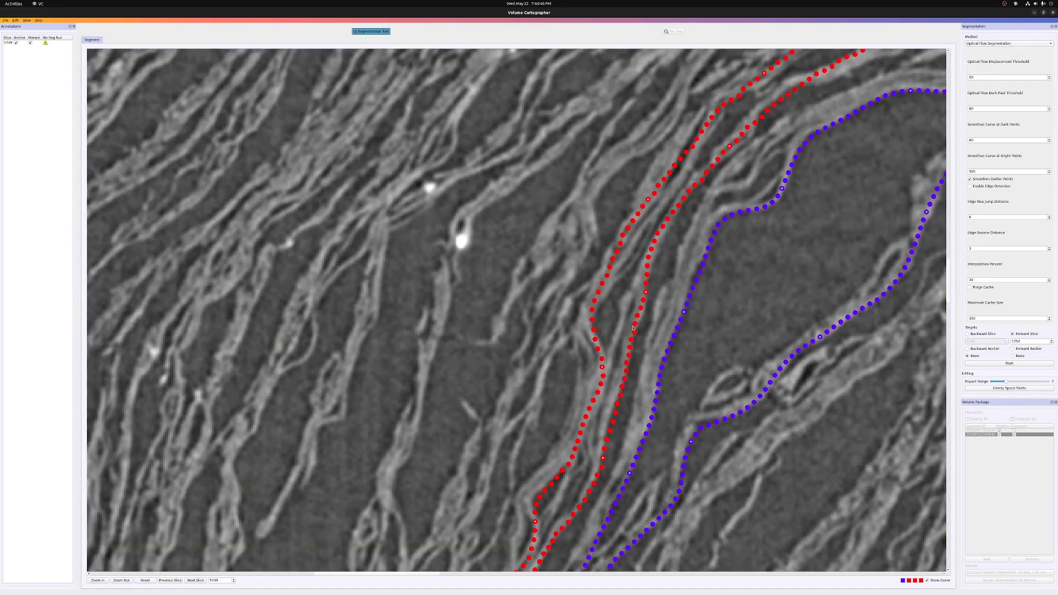
pyautogui.keyDown('ctrl'); pyautogui.scroll(3, 638, 329); pyautogui.keyUp('ctrl')
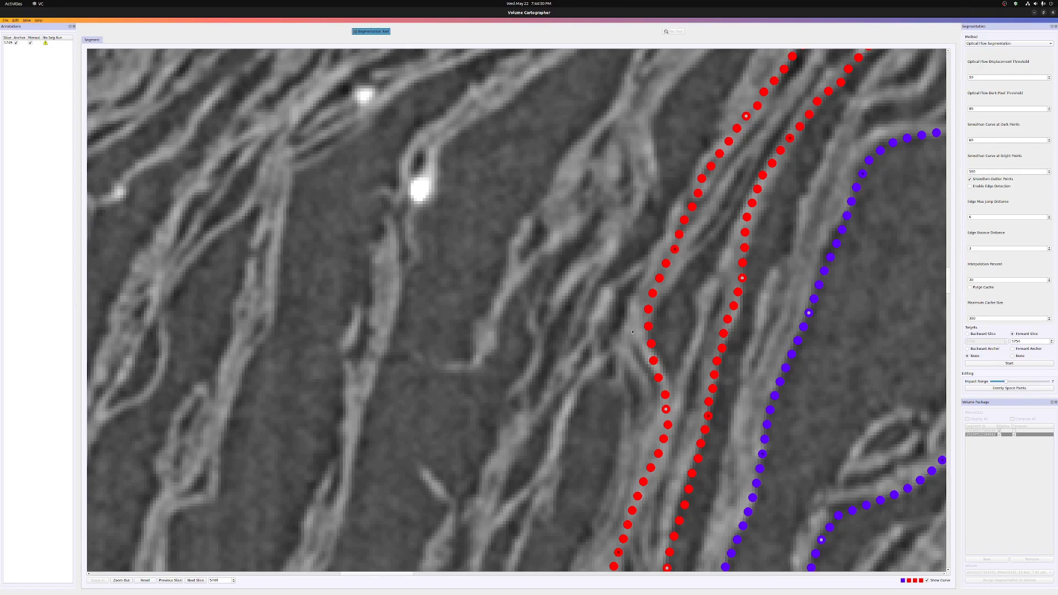
pyautogui.scroll(1, 577, 358)
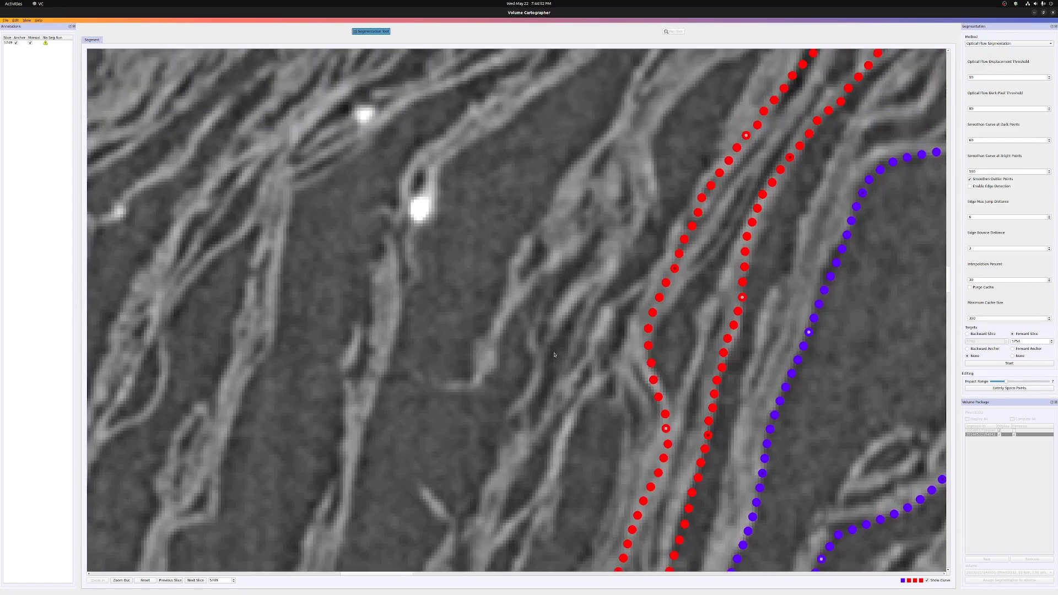
pyautogui.keyDown('ctrl'); pyautogui.scroll(-8, 554, 355); pyautogui.keyUp('ctrl')
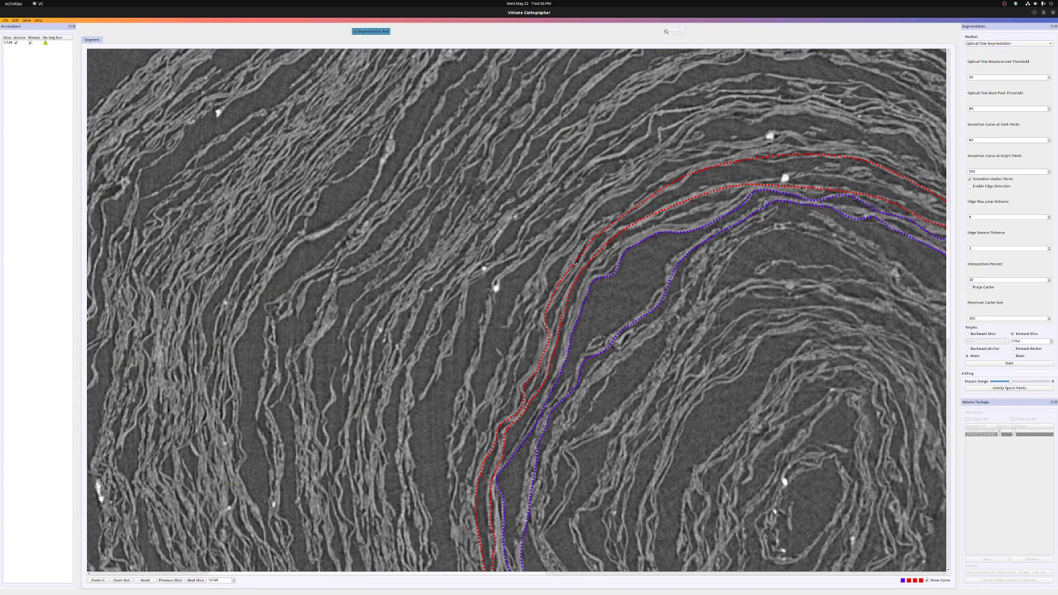
pyautogui.keyDown('ctrl'); pyautogui.scroll(1, 591, 276); pyautogui.keyUp('ctrl')
pyautogui.moveTo(548, 285); pyautogui.dragTo(568, 265)
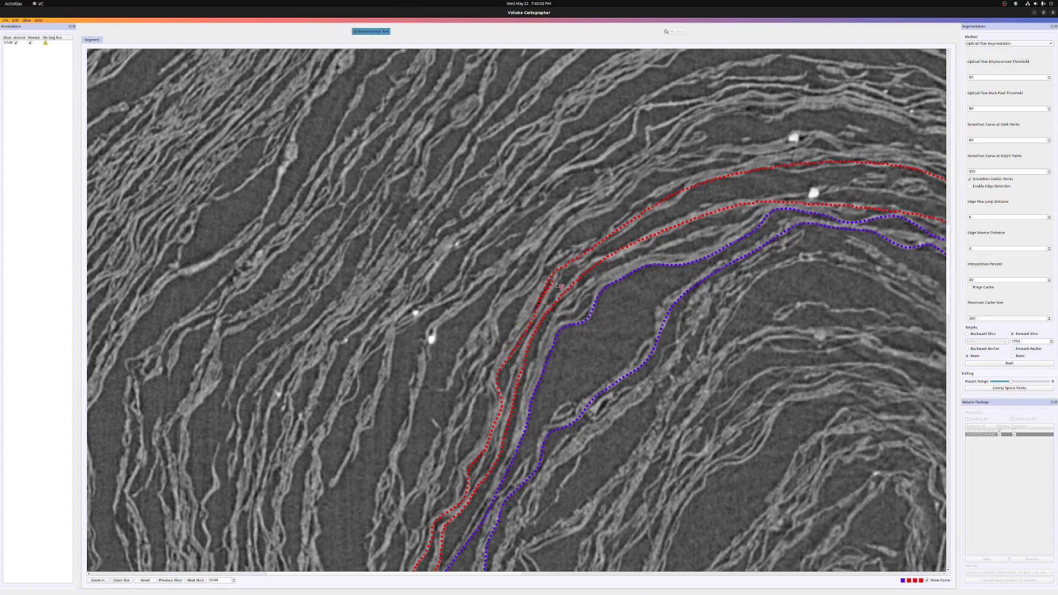
pyautogui.moveTo(546, 300); pyautogui.dragTo(544, 308)
pyautogui.keyDown('ctrl'); pyautogui.scroll(-1, 543, 307); pyautogui.keyUp('ctrl')
pyautogui.keyDown('ctrl'); pyautogui.scroll(1, 544, 308); pyautogui.keyUp('ctrl')
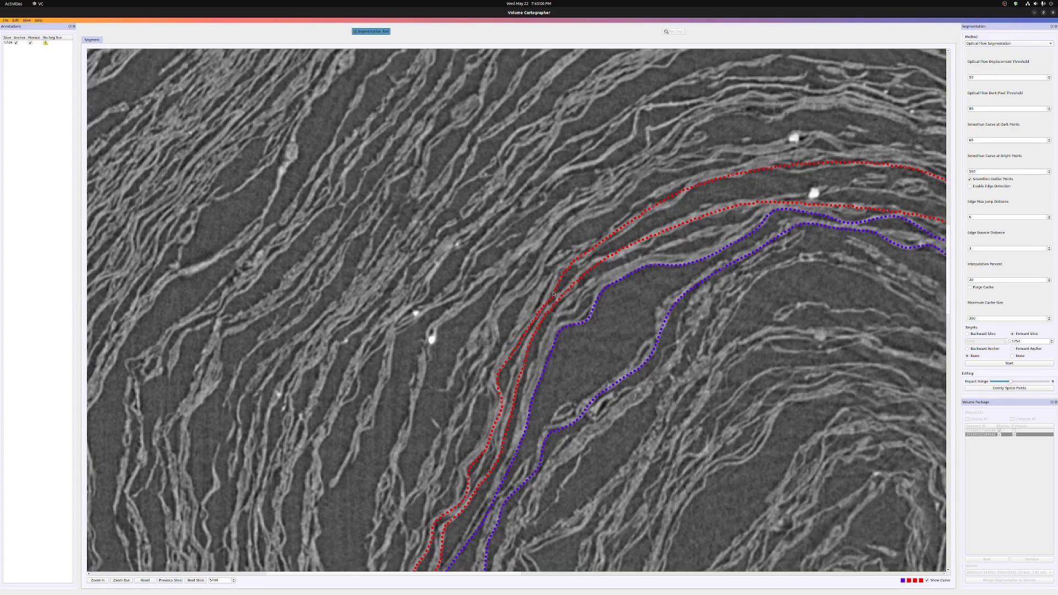
# Step: Fit the outer turn to the papyrus sheet along the upper-left arc, changing the impact range between adjustments
pyautogui.press('d')
pyautogui.press('d')
pyautogui.moveTo(580, 256); pyautogui.dragTo(583, 260)
pyautogui.press('a')
pyautogui.press('a')
pyautogui.moveTo(673, 201); pyautogui.dragTo(672, 207)
pyautogui.press('a')
pyautogui.press('a')
pyautogui.moveTo(628, 245); pyautogui.dragTo(576, 287)
pyautogui.moveTo(734, 214); pyautogui.dragTo(561, 292, button='right')
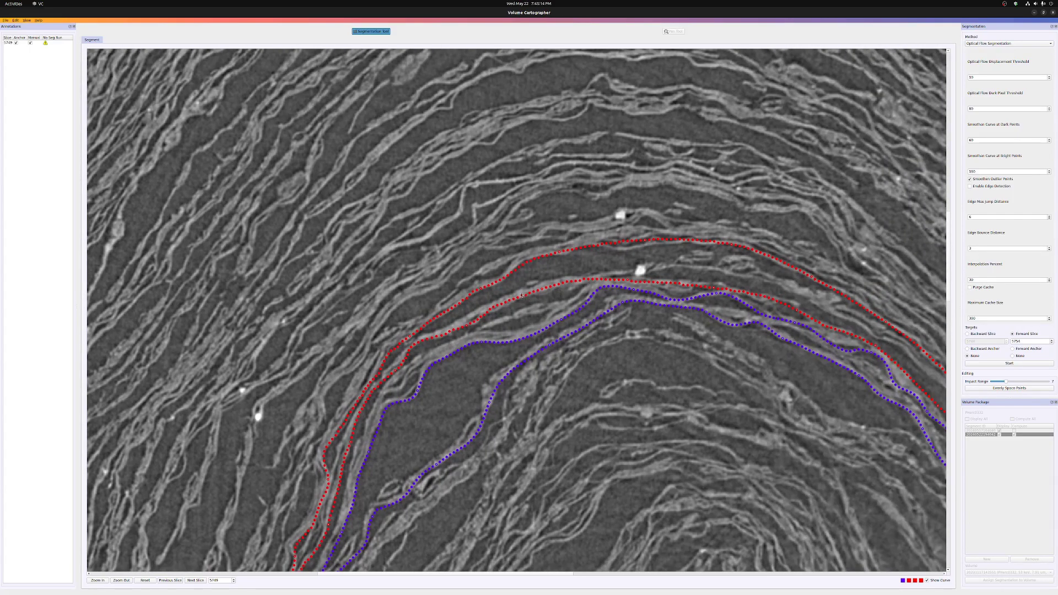
# Step: Shape the outer turn along the sheet at the top of the winding with an increased impact range
pyautogui.moveTo(564, 254)
pyautogui.mouseDown()
pyautogui.moveTo(589, 243)
pyautogui.moveTo(625, 248)
pyautogui.mouseUp()
pyautogui.press('d')
pyautogui.press('d')
pyautogui.moveTo(699, 242); pyautogui.dragTo(699, 247)
pyautogui.hscroll(4, 623, 288)
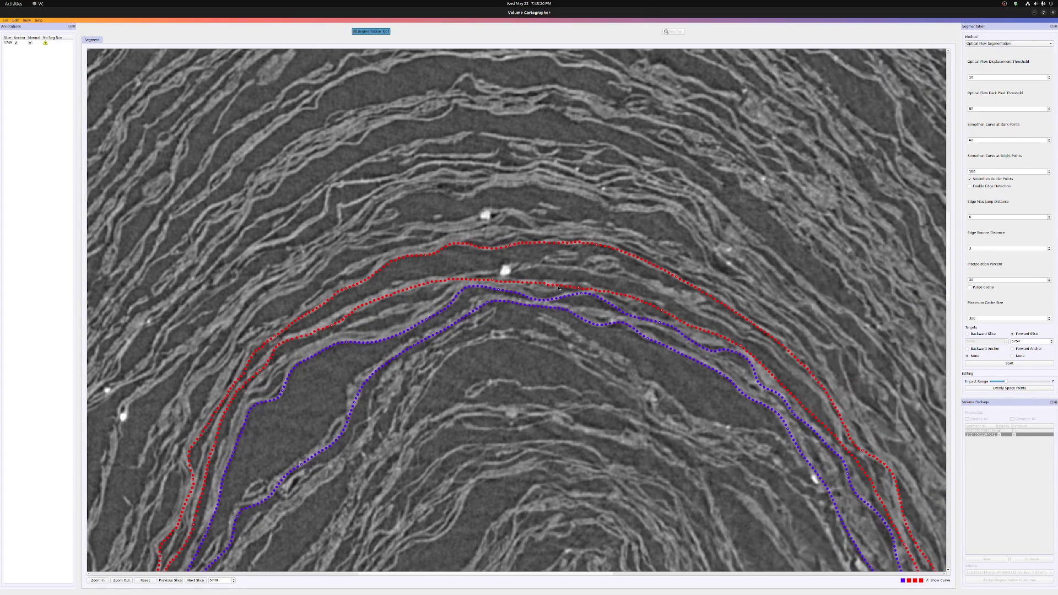
# Step: Examine the papyrus sheets at the top of the winding close up and follow them forward through the next slices
pyautogui.keyDown('ctrl'); pyautogui.scroll(5, 460, 298); pyautogui.keyUp('ctrl')
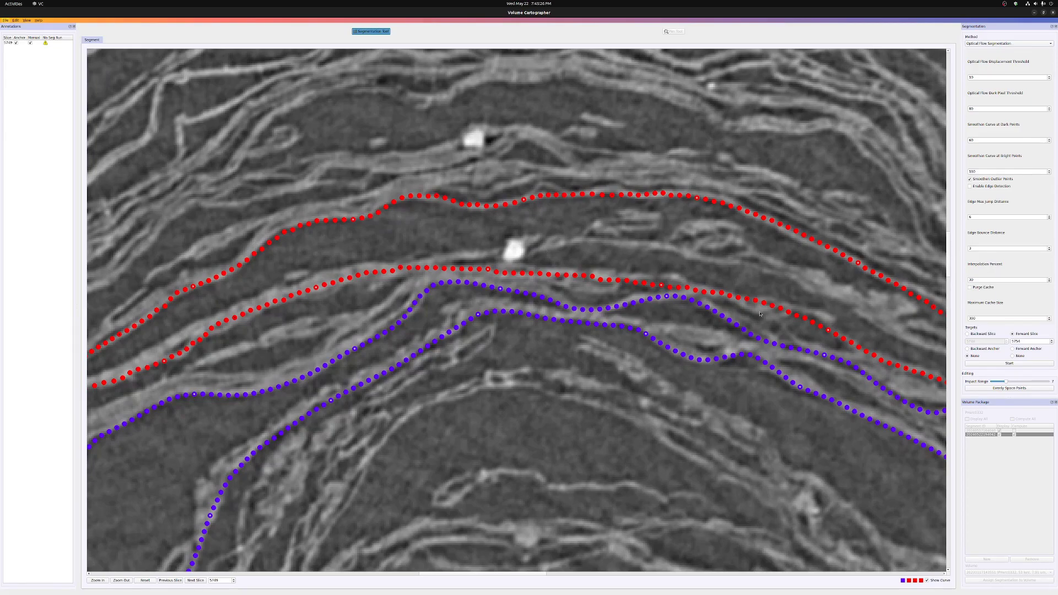
pyautogui.hscroll(3, 762, 314)
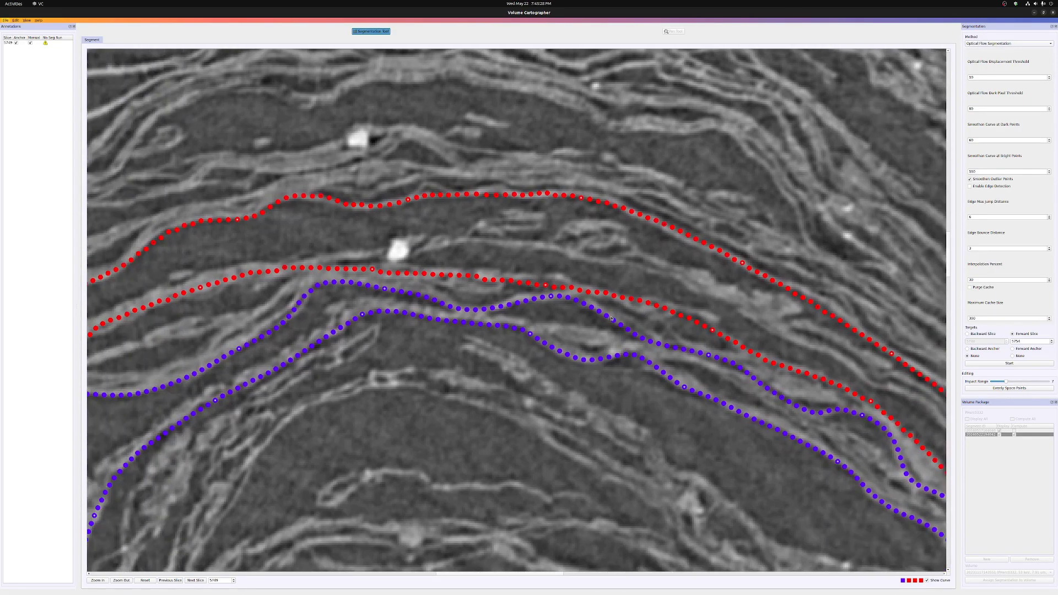
pyautogui.scroll(1, 501, 309)
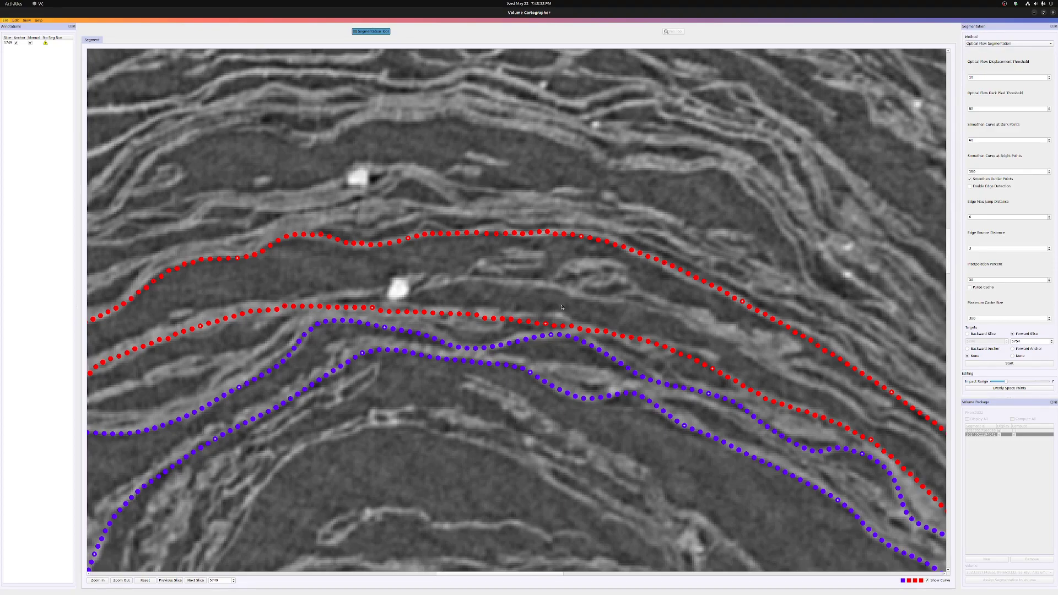
pyautogui.press('Right')
pyautogui.press('Right')
pyautogui.press('Right')
pyautogui.press('Right')
pyautogui.press('Right')
pyautogui.press('Right')
pyautogui.press('Right')
pyautogui.press('Right')
pyautogui.press('Right')
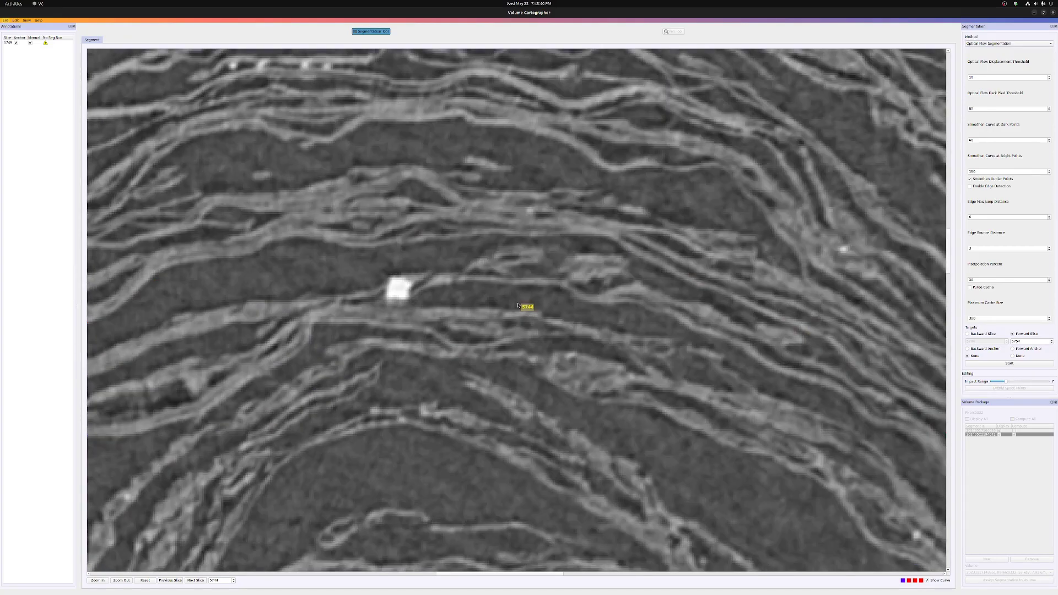
# Step: Go back through the slices toward the one with the curve while following the sheets at the top
pyautogui.press('Left')
pyautogui.press('Left')
pyautogui.press('Left')
pyautogui.press('Left')
pyautogui.press('Left')
pyautogui.press('Left')
pyautogui.press('Left')
pyautogui.press('Left')
pyautogui.press('Left')
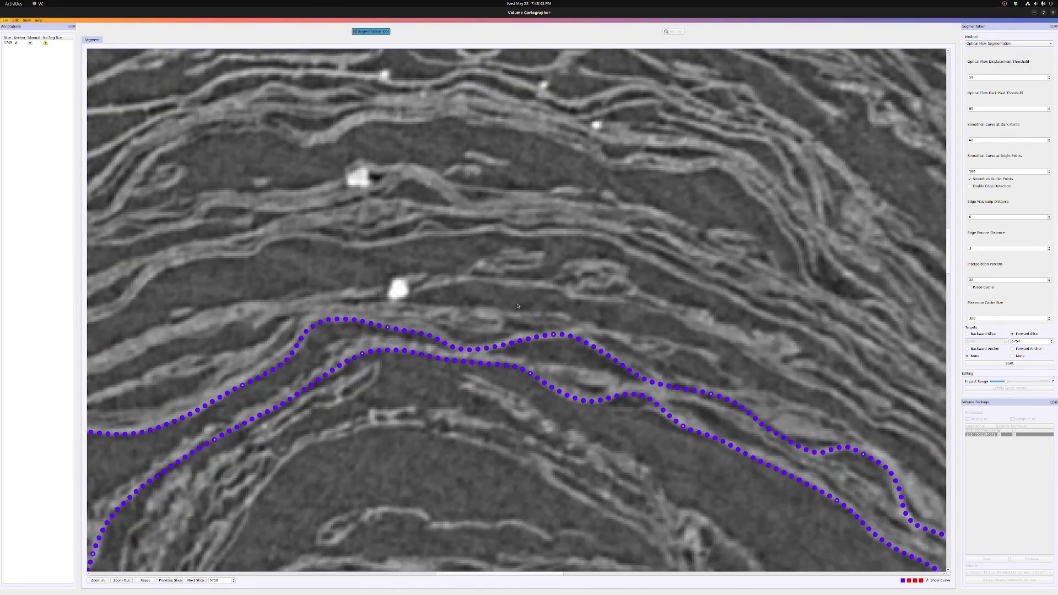
# Step: Follow the papyrus sheets at the top of the winding slice by slice just past the slice with the new curve
pyautogui.press('Right')
pyautogui.press('Right')
pyautogui.press('Right')
pyautogui.press('Right')
pyautogui.press('Right')
pyautogui.press('Right')
pyautogui.press('Right')
pyautogui.press('Right')
pyautogui.press('Right')
pyautogui.press('Right')
pyautogui.press('Right')
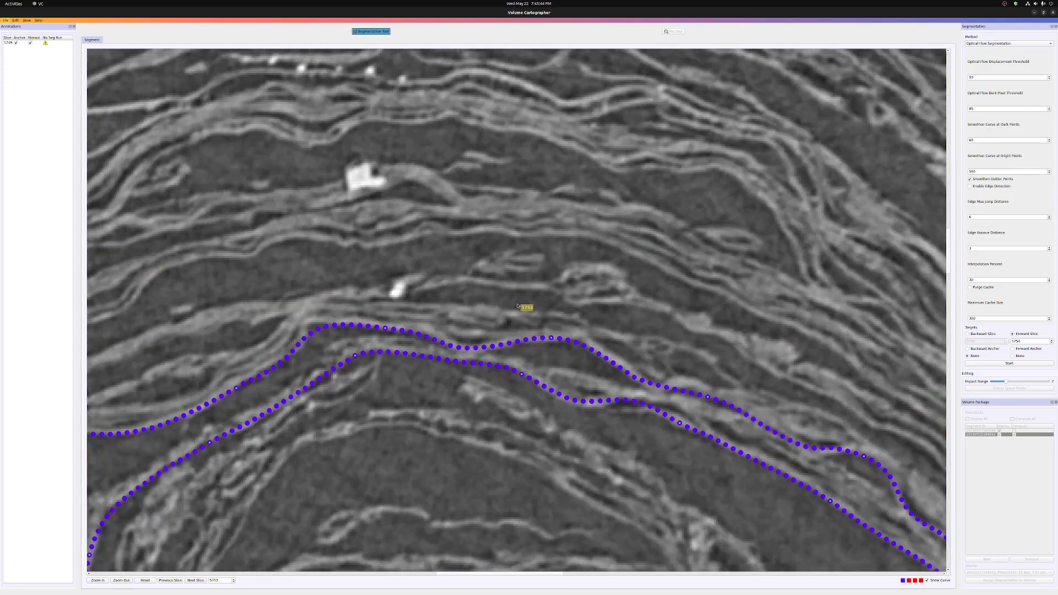
pyautogui.press('Left')
pyautogui.press('Left')
pyautogui.press('Left')
pyautogui.press('Left')
pyautogui.press('Left')
pyautogui.press('Left')
pyautogui.press('Left')
pyautogui.press('Left')
pyautogui.press('Left')
pyautogui.press('Left')
pyautogui.press('Left')
pyautogui.press('Left')
pyautogui.press('Left')
pyautogui.press('Left')
pyautogui.press('Left')
pyautogui.press('Left')
pyautogui.press('Left')
pyautogui.press('Left')
pyautogui.press('Left')
pyautogui.press('Left')
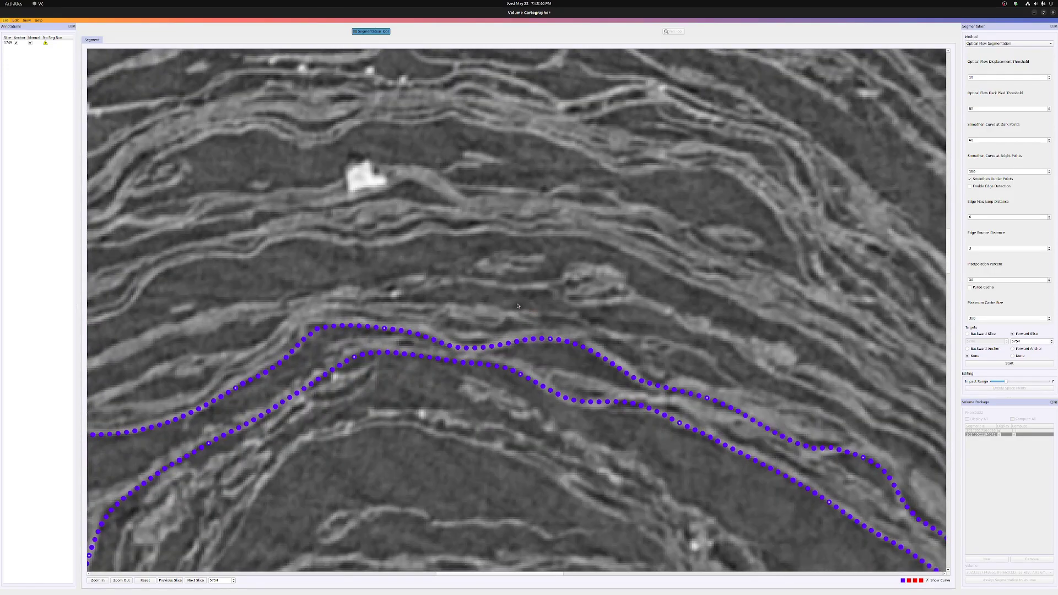
# Step: Follow the same sheets at the top of the winding backward through the slices before the curve
pyautogui.press('Left')
pyautogui.press('Left')
pyautogui.press('Left')
pyautogui.press('Left')
pyautogui.press('Left')
pyautogui.press('Left')
pyautogui.press('Left')
pyautogui.press('Left')
pyautogui.press('Left')
pyautogui.press('Left')
pyautogui.press('Left')
pyautogui.press('Left')
pyautogui.press('Left')
pyautogui.press('Left')
pyautogui.press('Left')
pyautogui.press('Left')
pyautogui.press('Left')
pyautogui.press('Left')
pyautogui.press('Left')
pyautogui.press('Left')
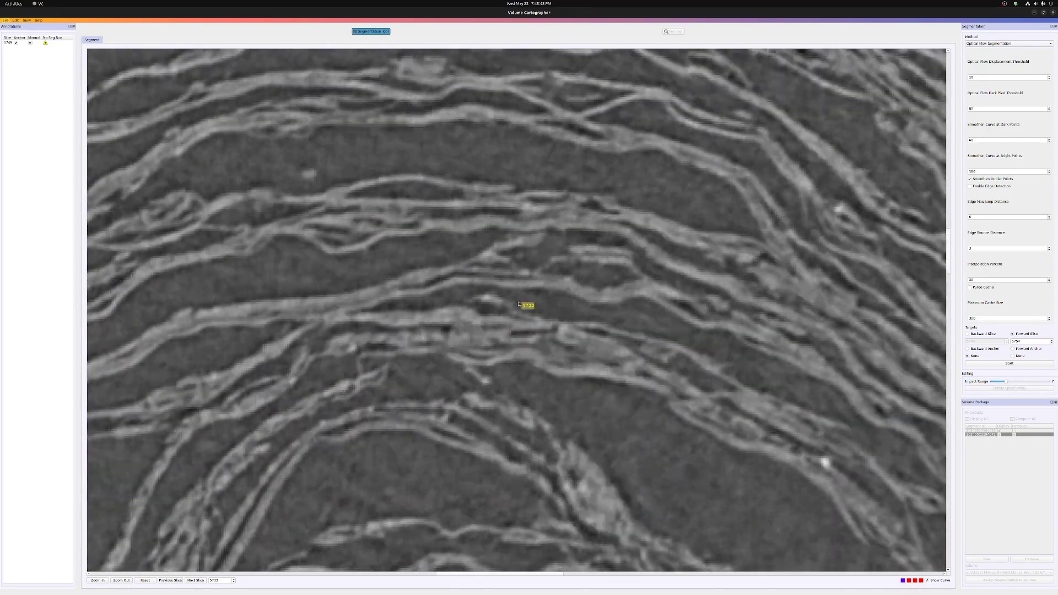
# Step: Return slice by slice to the slice with the new two-turn curve while tracking the sheets at the top
pyautogui.press('Right')
pyautogui.press('Right')
pyautogui.press('Right')
pyautogui.press('Right')
pyautogui.press('Right')
pyautogui.press('Right')
pyautogui.press('Right')
pyautogui.press('Right')
pyautogui.press('Right')
pyautogui.press('Right')
pyautogui.press('Right')
pyautogui.press('Right')
pyautogui.press('Right')
pyautogui.press('Right')
pyautogui.press('Right')
pyautogui.press('Right')
pyautogui.press('Right')
pyautogui.press('Right')
pyautogui.press('Right')
pyautogui.press('Right')
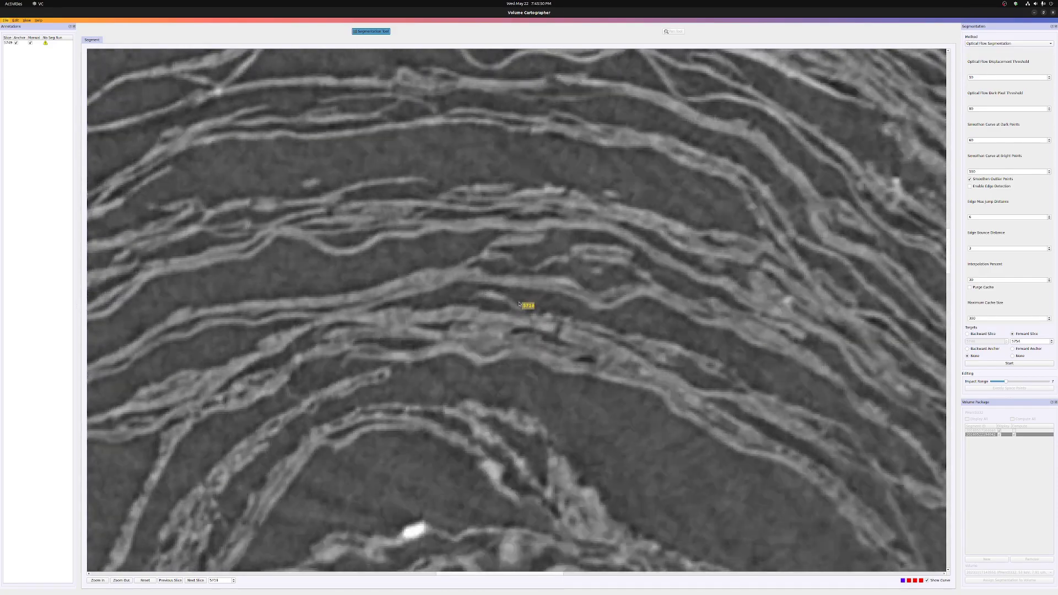
pyautogui.press('Right')
pyautogui.press('Right')
pyautogui.press('Right')
pyautogui.press('Right')
pyautogui.press('Right')
pyautogui.press('Right')
pyautogui.press('Right')
pyautogui.press('Right')
pyautogui.press('Right')
pyautogui.press('Right')
pyautogui.press('Right')
pyautogui.press('Right')
pyautogui.press('Right')
pyautogui.press('Right')
pyautogui.press('Right')
pyautogui.press('Right')
pyautogui.press('Right')
pyautogui.press('Right')
pyautogui.press('Right')
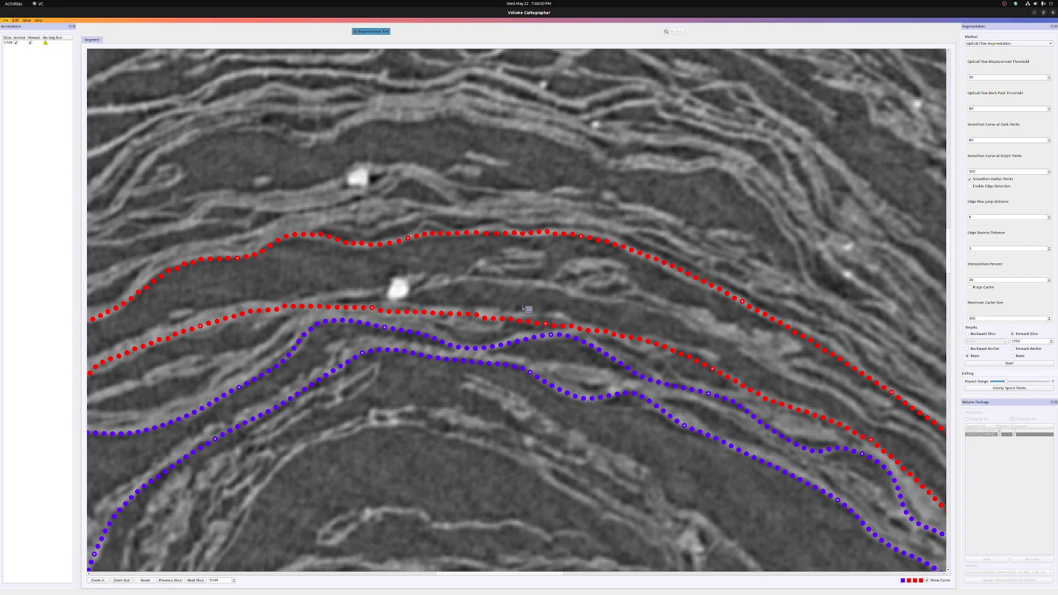
# Step: Examine the whole scroll cross-section through distant earlier and later slices, returning to the slice with the new curve
pyautogui.keyDown('shift'); pyautogui.scroll(-9, 521, 308); pyautogui.keyUp('shift')
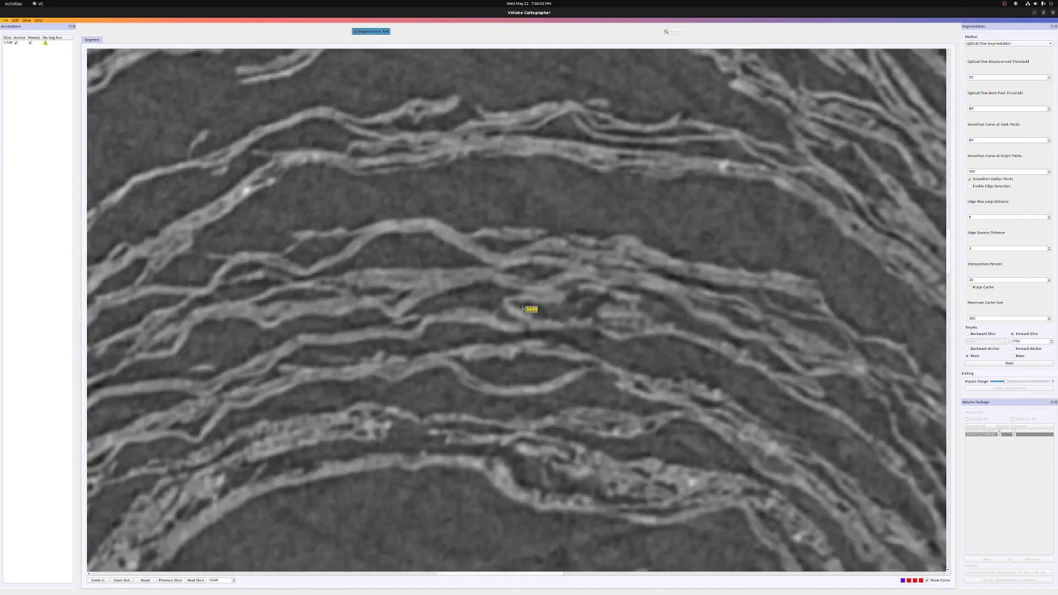
pyautogui.scroll(-5, 518, 307)
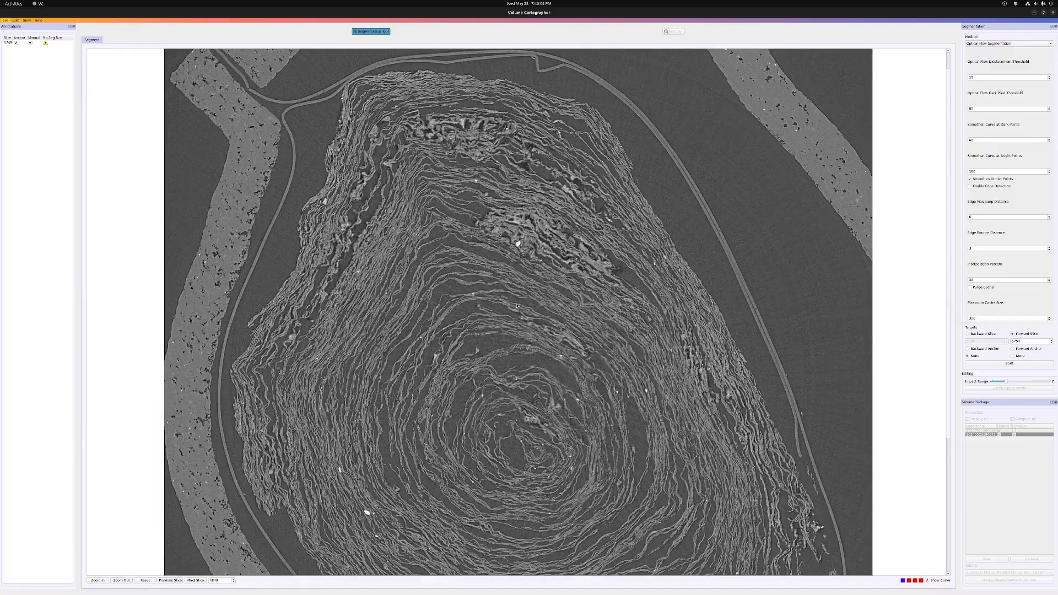
pyautogui.keyDown('shift'); pyautogui.scroll(-10, 518, 307); pyautogui.keyUp('shift')
pyautogui.keyDown('shift'); pyautogui.scroll(20, 517, 306); pyautogui.keyUp('shift')
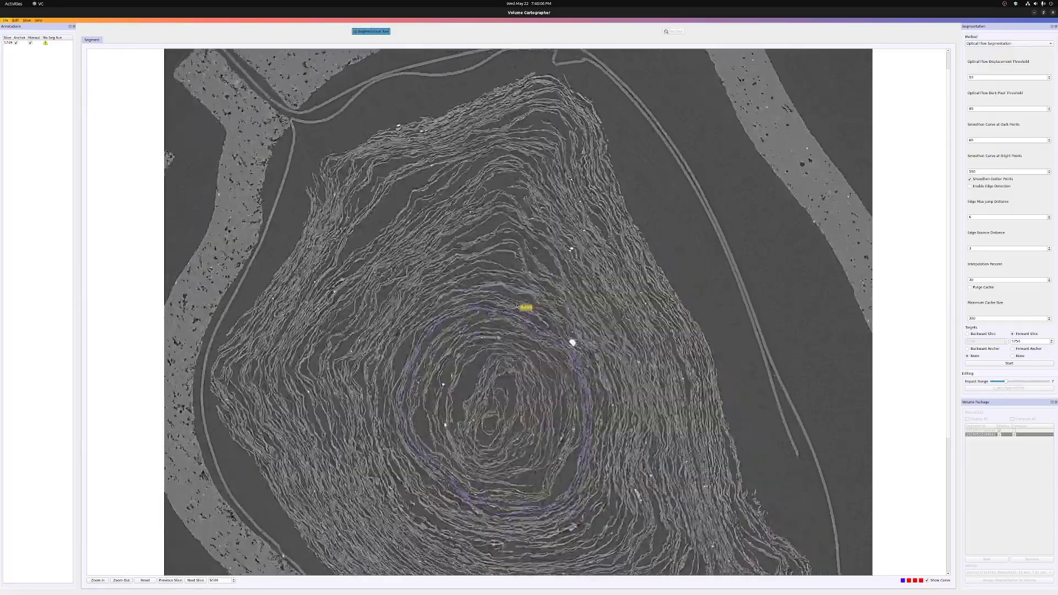
pyautogui.keyDown('shift'); pyautogui.scroll(-15, 517, 305); pyautogui.keyUp('shift')
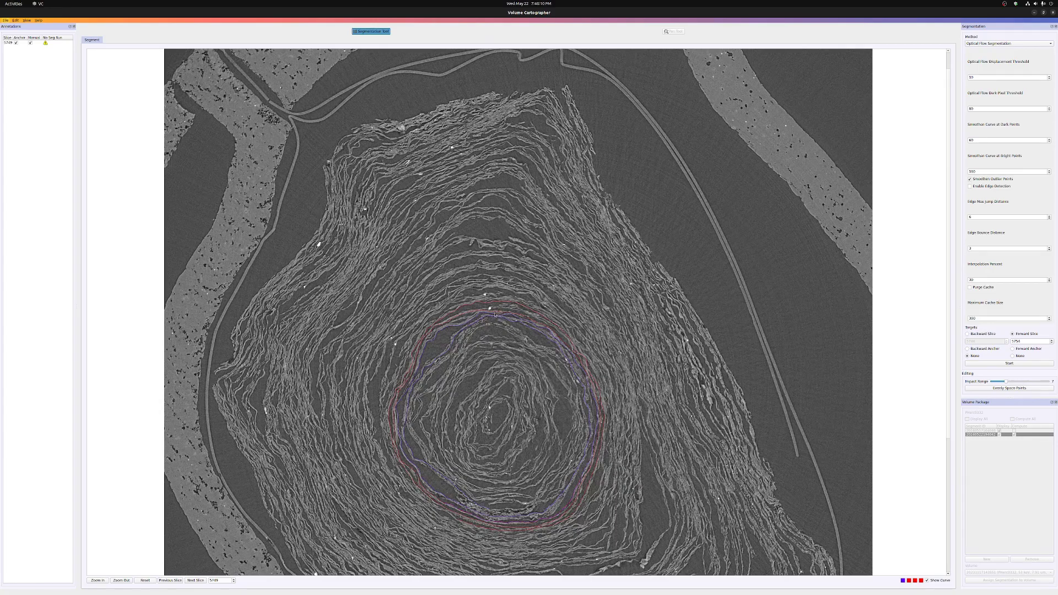
# Step: Examine close up how the existing segment's two turns follow the sheets at the top through the later slices
pyautogui.scroll(5, 494, 314)
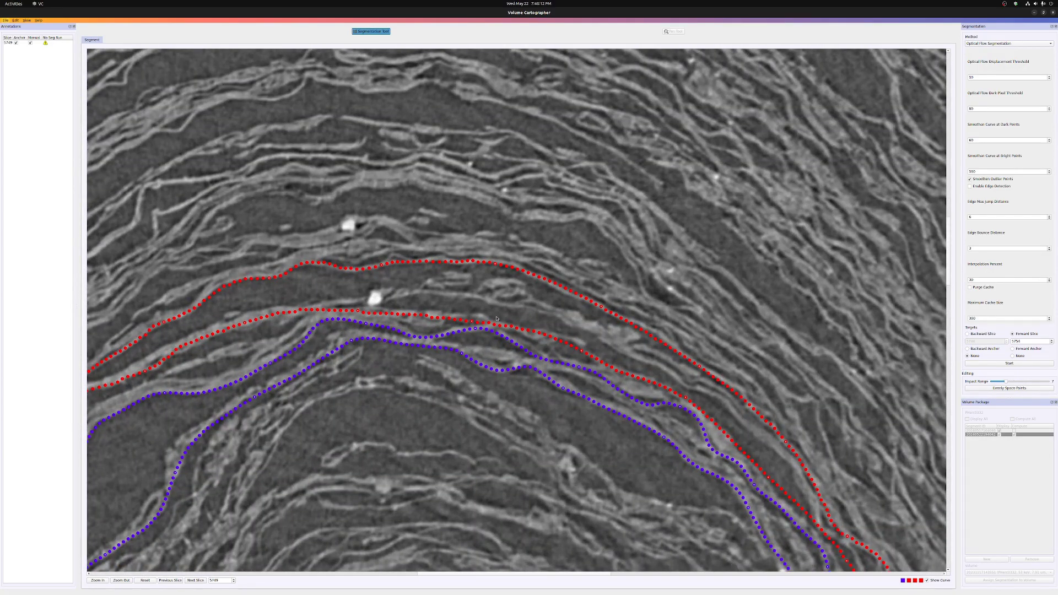
pyautogui.keyDown('shift'); pyautogui.scroll(7, 477, 314); pyautogui.keyUp('shift')
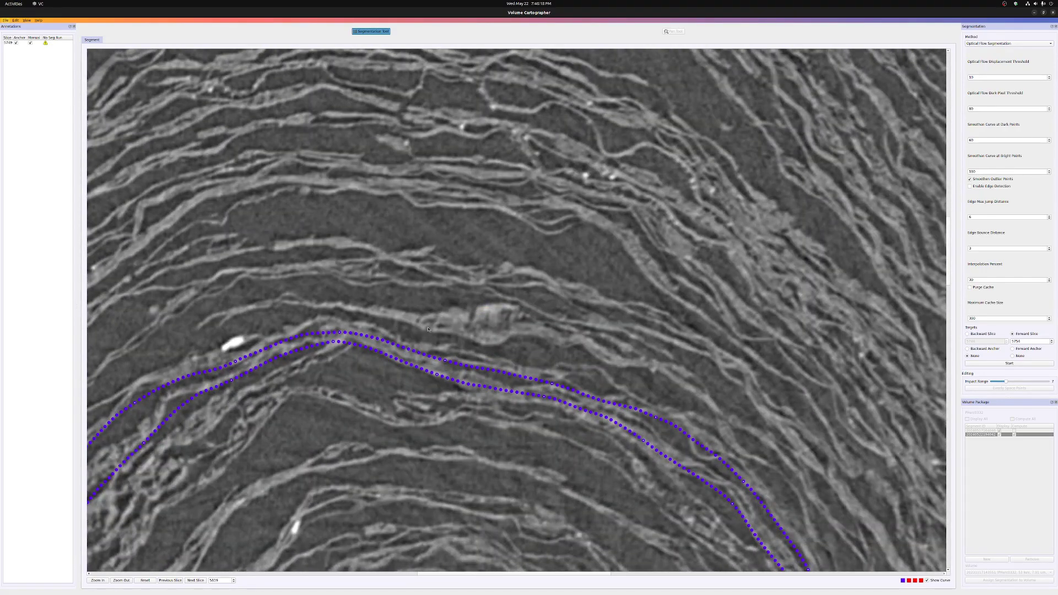
pyautogui.keyDown('shift'); pyautogui.scroll(8, 494, 323); pyautogui.keyUp('shift')
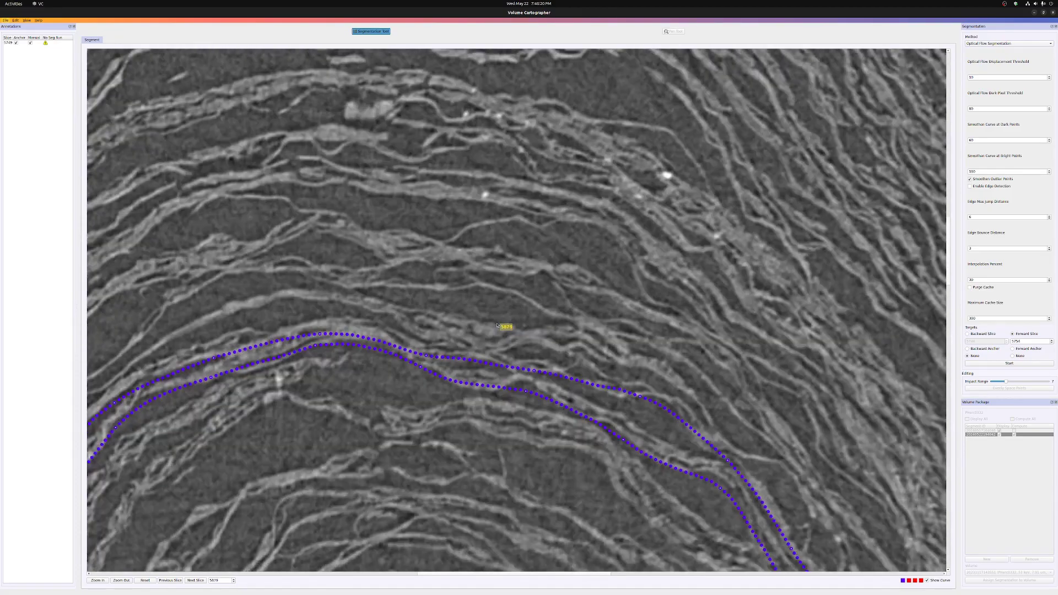
pyautogui.keyDown('shift'); pyautogui.scroll(-7, 496, 325); pyautogui.keyUp('shift')
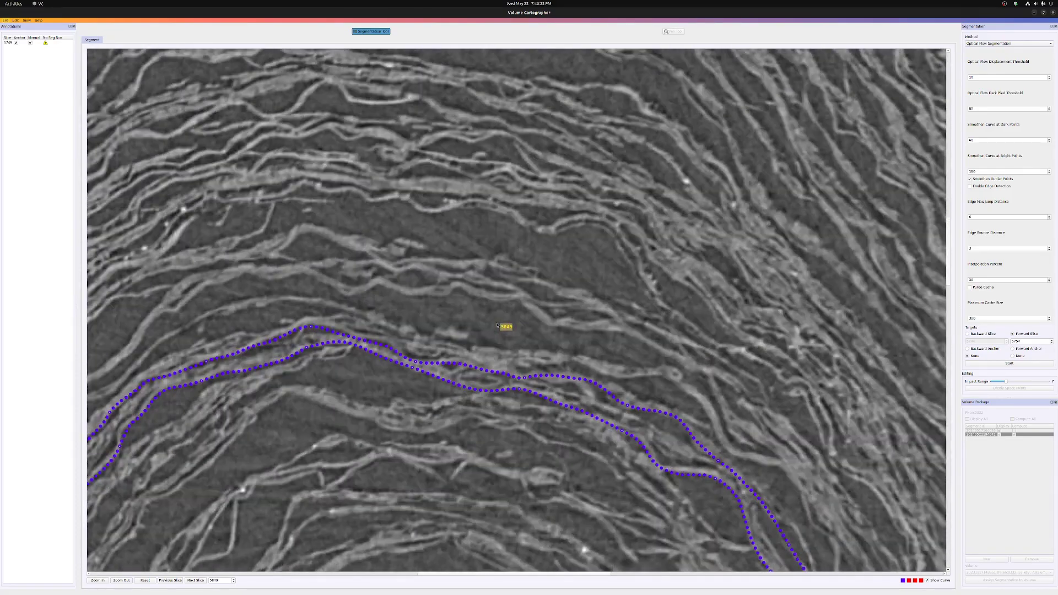
pyautogui.keyDown('shift'); pyautogui.scroll(-1, 496, 325); pyautogui.keyUp('shift')
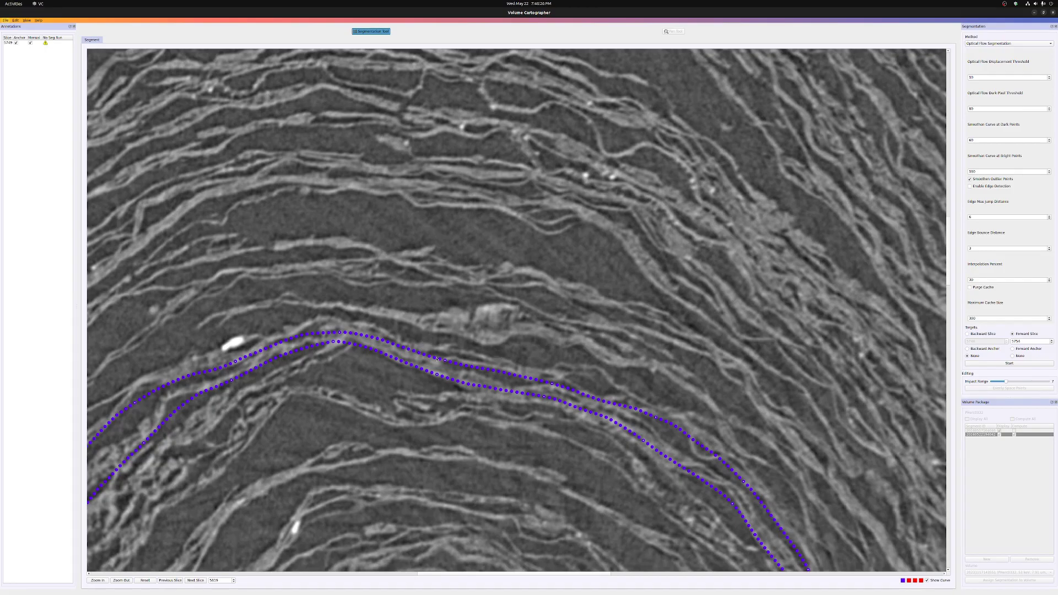
pyautogui.keyDown('shift'); pyautogui.scroll(-6, 477, 365); pyautogui.keyUp('shift')
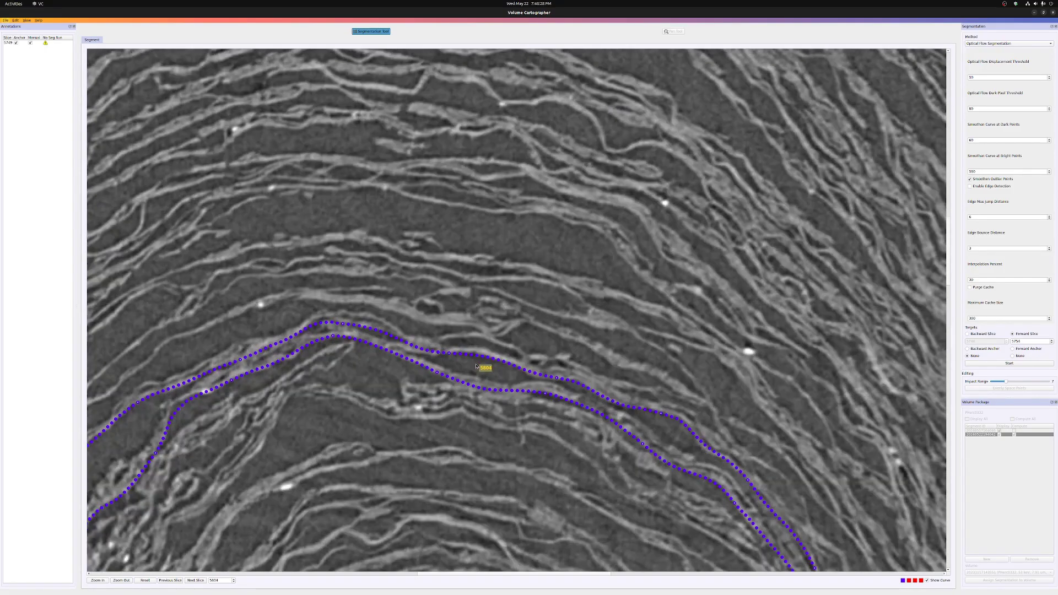
pyautogui.keyDown('shift'); pyautogui.scroll(-1, 477, 365); pyautogui.keyUp('shift')
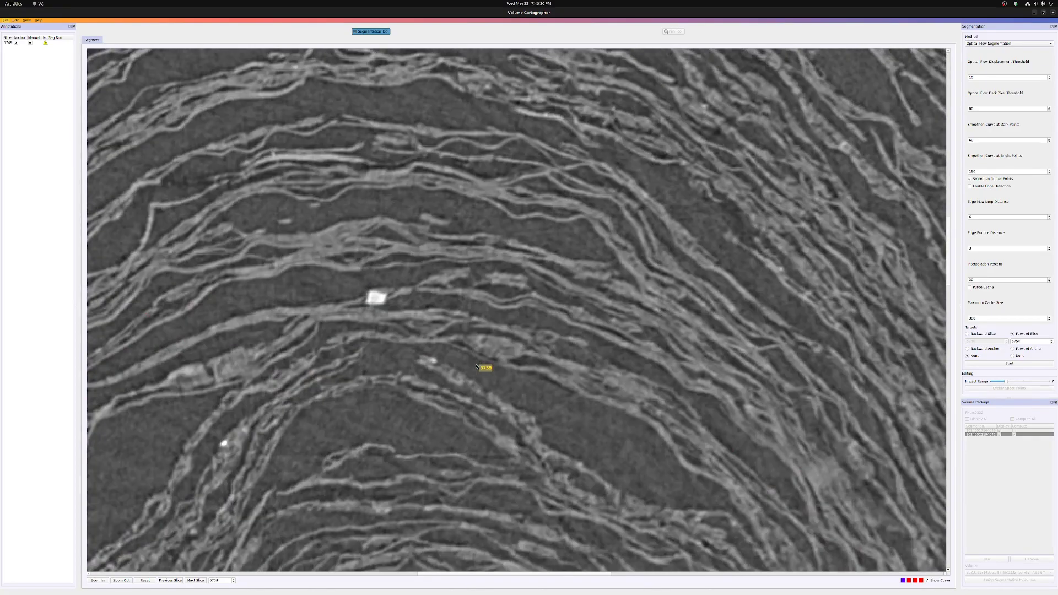
# Step: Follow the sheets at the top of the winding through the earlier slices and back to the new curve's slice
pyautogui.keyDown('shift'); pyautogui.scroll(-8, 477, 366); pyautogui.keyUp('shift')
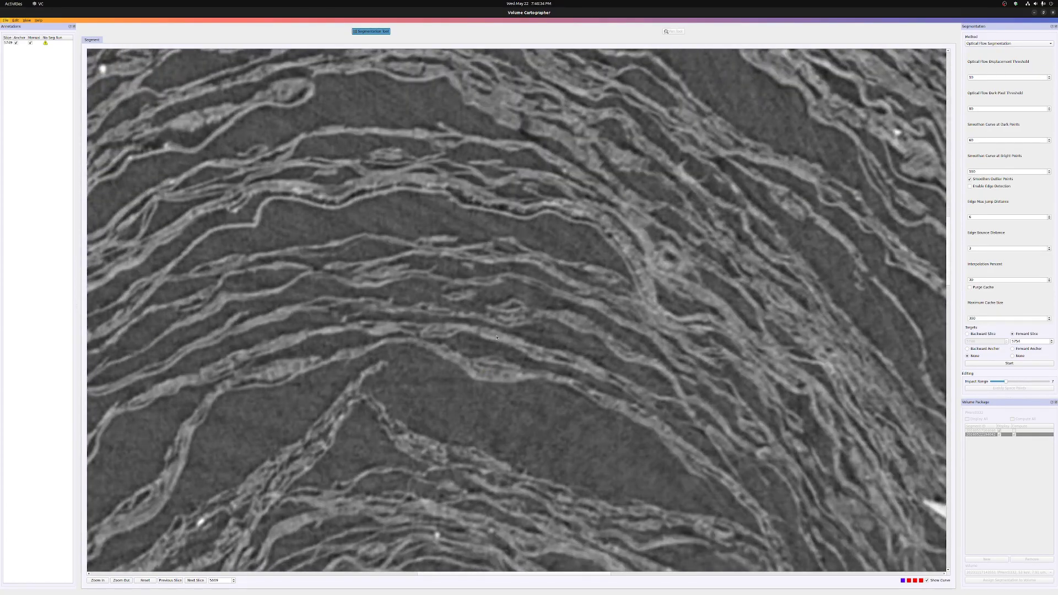
pyautogui.keyDown('shift'); pyautogui.scroll(1, 494, 337); pyautogui.keyUp('shift')
pyautogui.scroll(1, 484, 345)
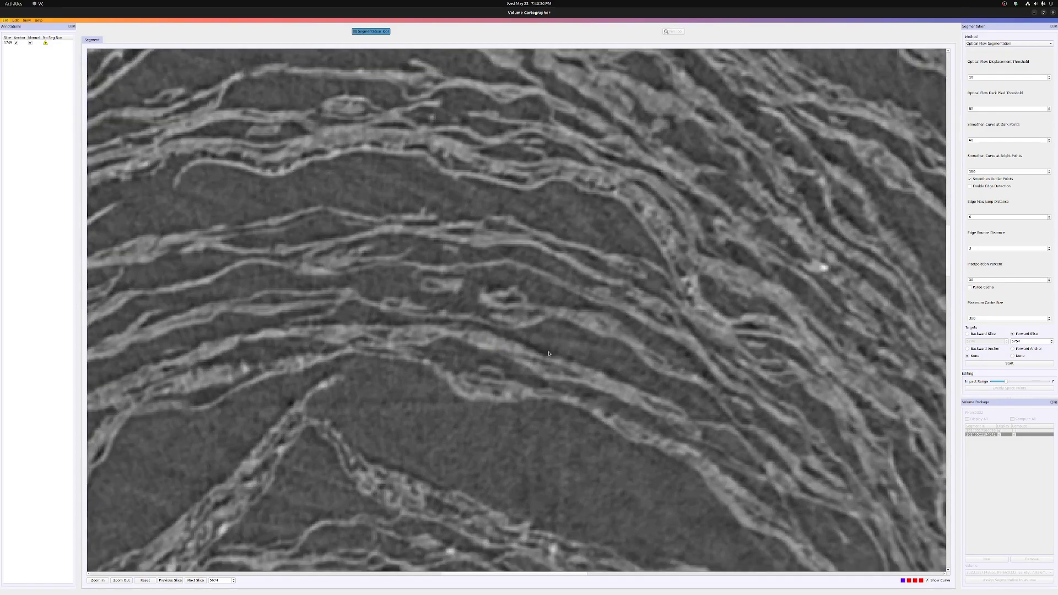
pyautogui.keyDown('shift'); pyautogui.scroll(7, 475, 348); pyautogui.keyUp('shift')
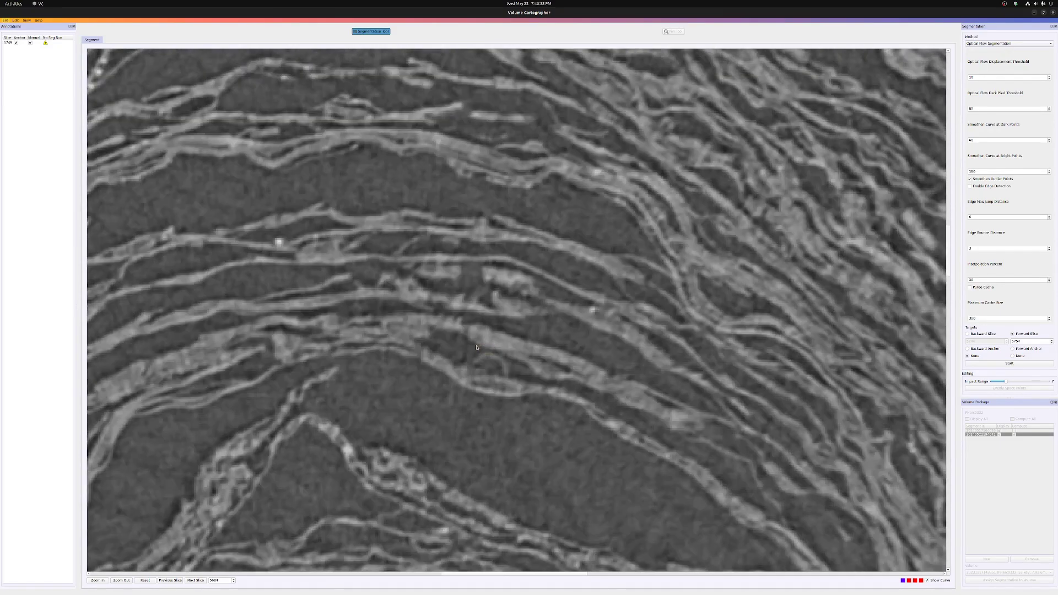
pyautogui.keyDown('shift'); pyautogui.scroll(9, 478, 346); pyautogui.keyUp('shift')
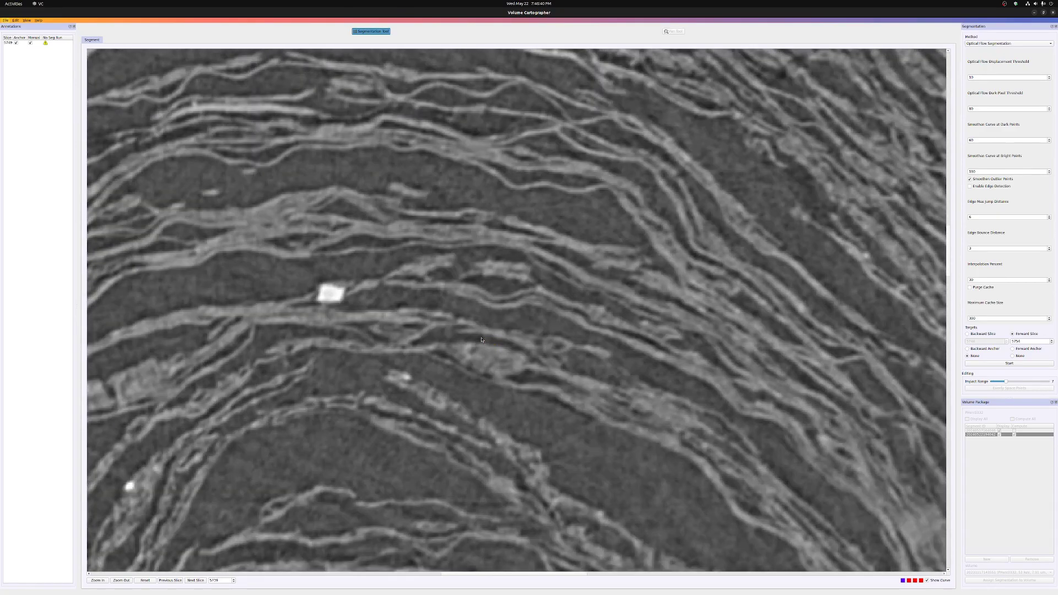
pyautogui.keyDown('shift'); pyautogui.scroll(-1, 481, 340); pyautogui.keyUp('shift')
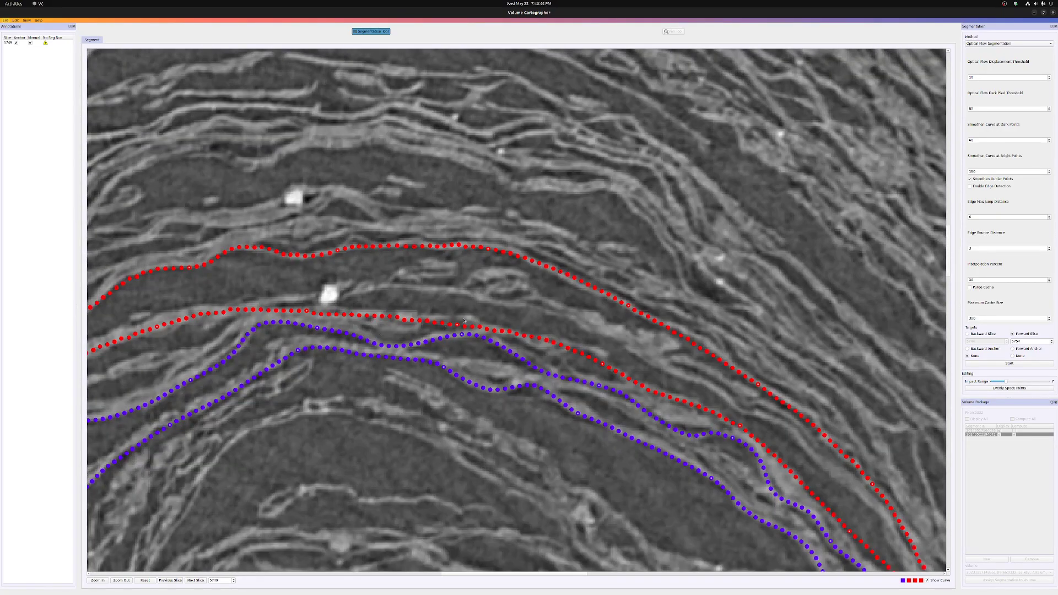
pyautogui.keyDown('shift'); pyautogui.scroll(-20, 476, 329); pyautogui.keyUp('shift')
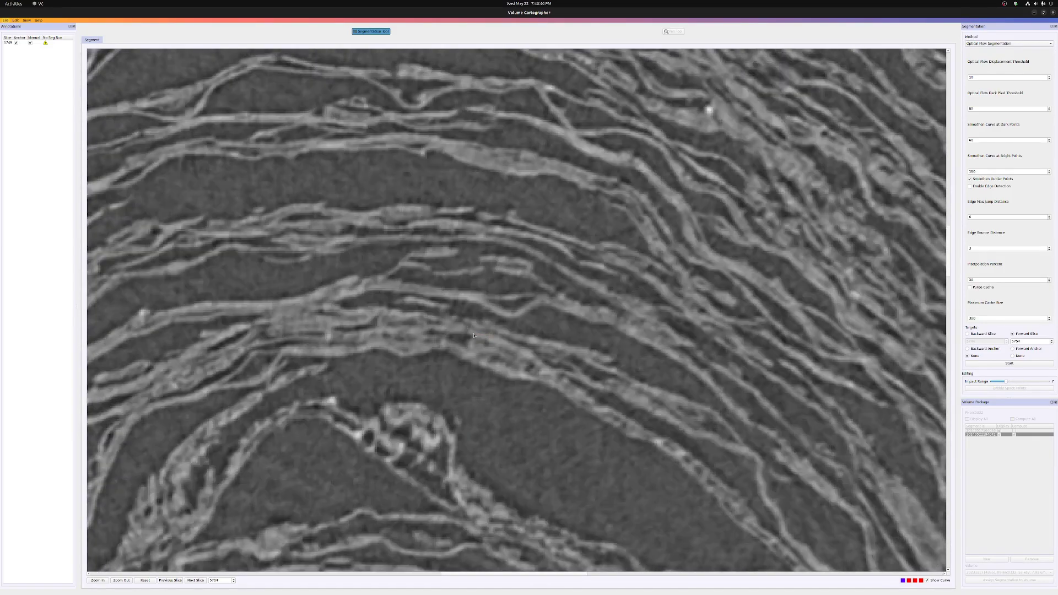
pyautogui.keyDown('shift'); pyautogui.scroll(10, 477, 342); pyautogui.keyUp('shift')
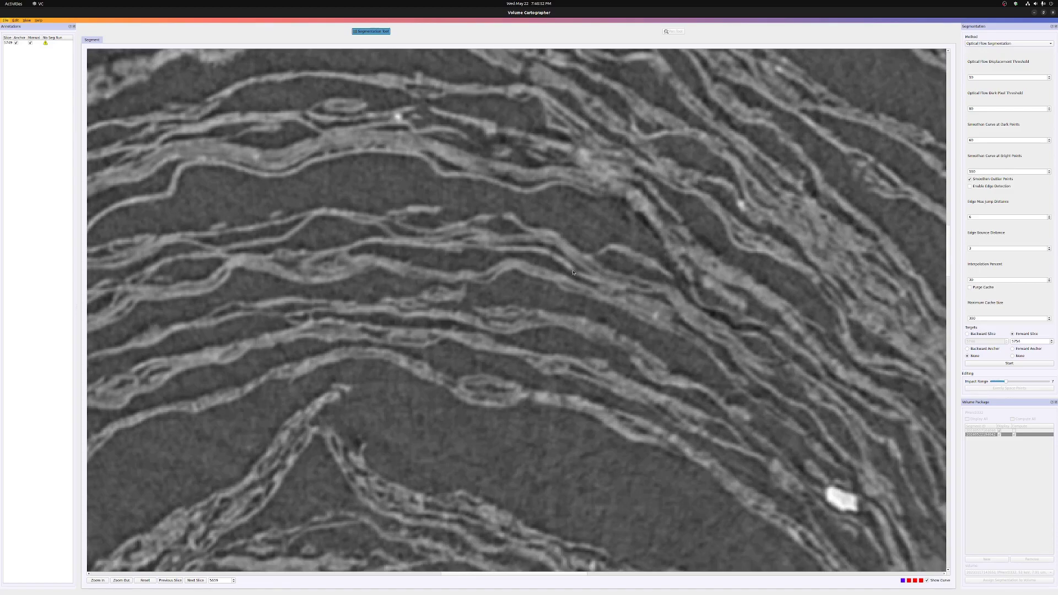
pyautogui.keyDown('shift'); pyautogui.scroll(18, 468, 339); pyautogui.keyUp('shift')
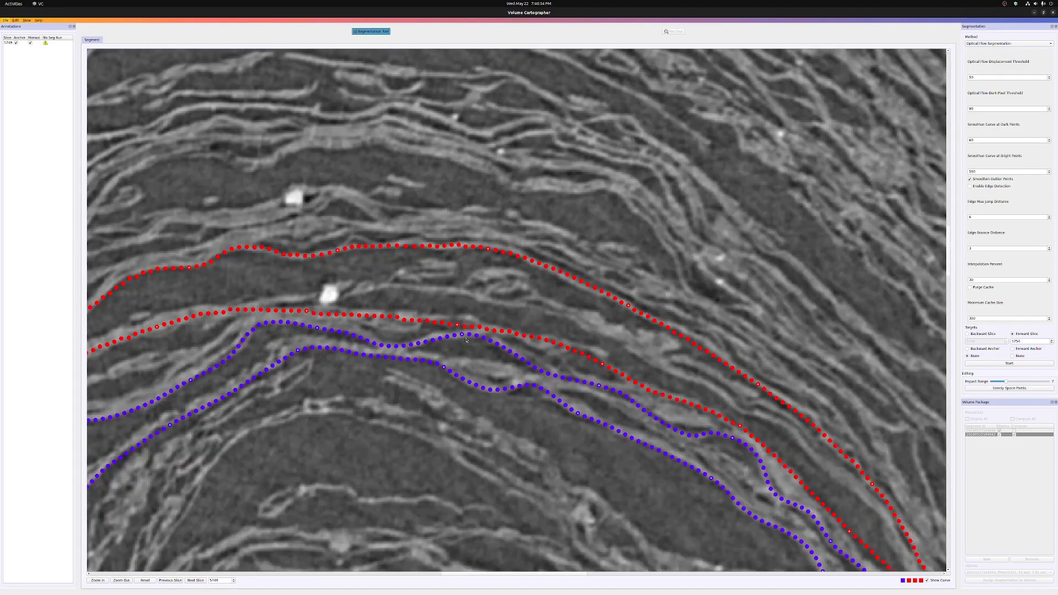
# Step: Move the new curve's inner turn outward onto the sheet beside the bright spot at the top, using an increased impact range
pyautogui.click(378, 305)
pyautogui.hotkey('ctrl', 'z')
pyautogui.scroll(12, 429, 307)
pyautogui.click(485, 312)
pyautogui.click(328, 296)
pyautogui.scroll(-2, 512, 313)
pyautogui.scroll(-2, 603, 333)
pyautogui.click(604, 337)
pyautogui.click(455, 295)
pyautogui.click(393, 292)
pyautogui.click(279, 300)
pyautogui.moveTo(542, 362); pyautogui.dragTo(407, 323, button='right')
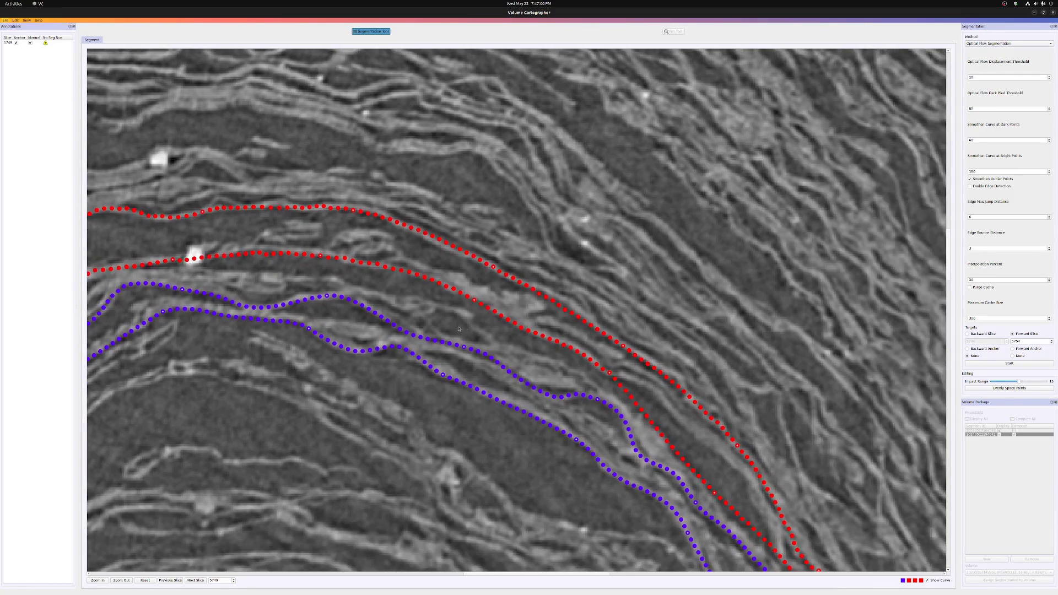
# Step: Fit the inner turn to the sheet along the upper-right arc, varying the impact range between adjustments
pyautogui.scroll(-2, 442, 248)
pyautogui.click(441, 248)
pyautogui.moveTo(590, 393); pyautogui.dragTo(494, 278, button='right')
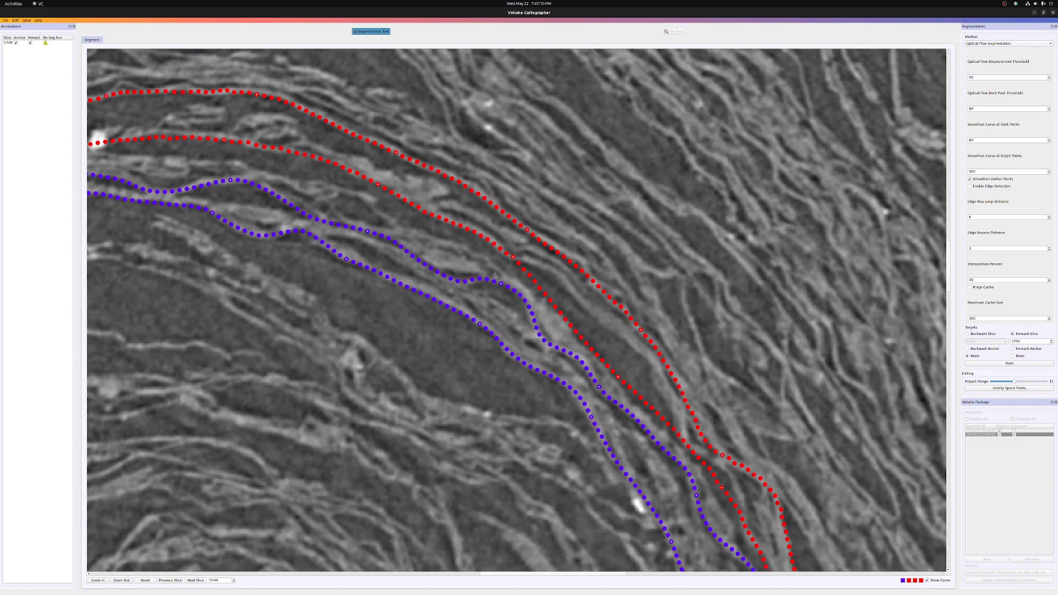
pyautogui.scroll(-1, 580, 269)
pyautogui.click(596, 289)
pyautogui.scroll(2, 569, 301)
pyautogui.click(571, 293)
pyautogui.moveTo(628, 367); pyautogui.dragTo(589, 328, button='right')
pyautogui.scroll(-2, 591, 329)
pyautogui.moveTo(593, 329); pyautogui.dragTo(605, 323)
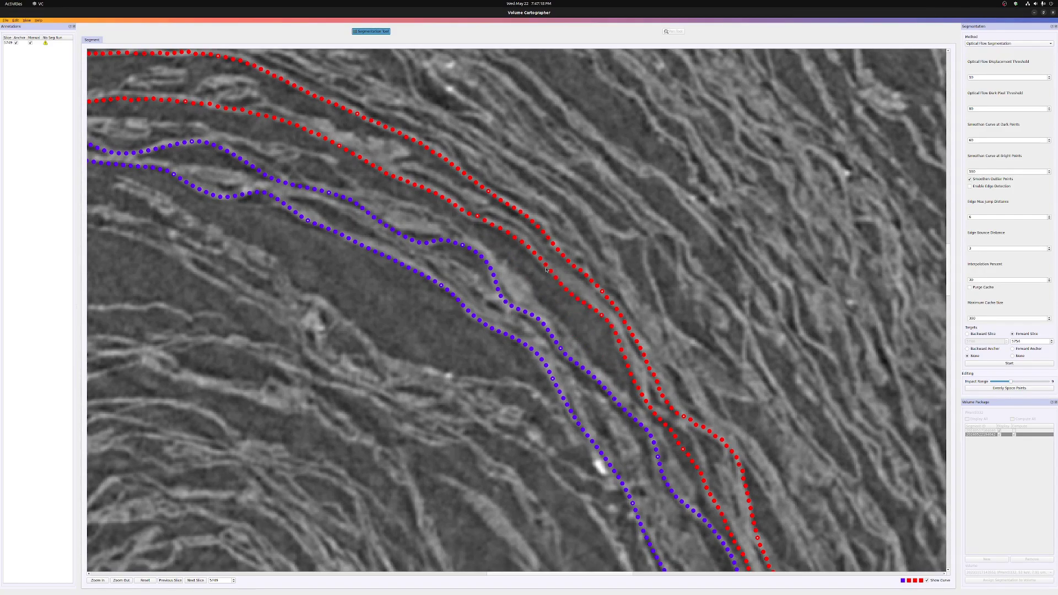
# Step: Fit the inner turn to the sheet farther down the right side of the winding with a reduced impact range
pyautogui.scroll(-2, 475, 220)
pyautogui.scroll(-3, 644, 280)
pyautogui.hscroll(3, 643, 280)
pyautogui.scroll(-4, 636, 279)
pyautogui.hscroll(5, 631, 278)
pyautogui.scroll(-2, 498, 262)
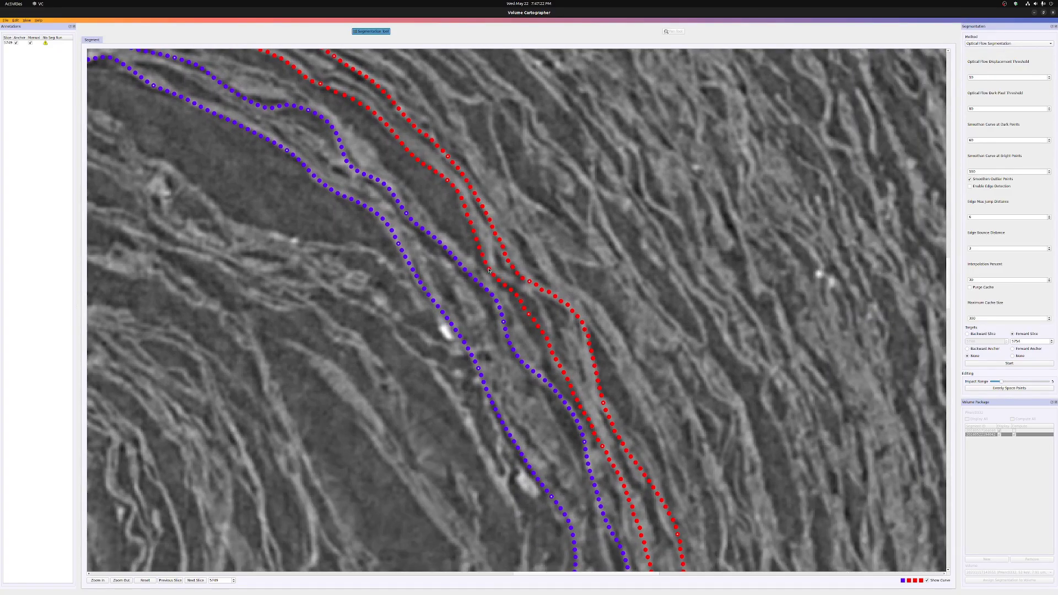
pyautogui.keyDown('ctrl'); pyautogui.scroll(-4, 548, 323); pyautogui.keyUp('ctrl')
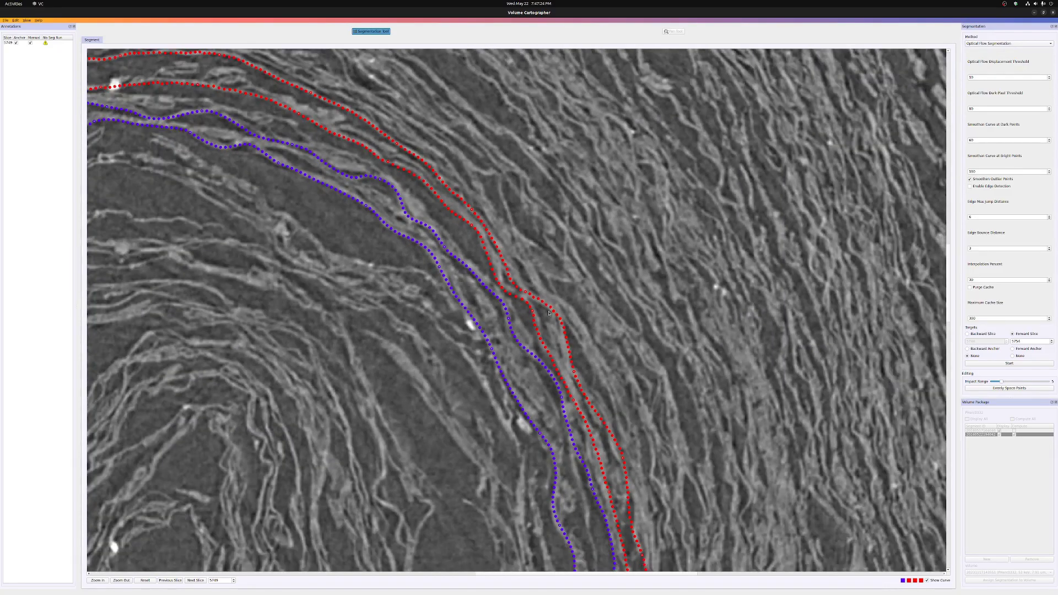
pyautogui.keyDown('ctrl'); pyautogui.scroll(4, 563, 336); pyautogui.keyUp('ctrl')
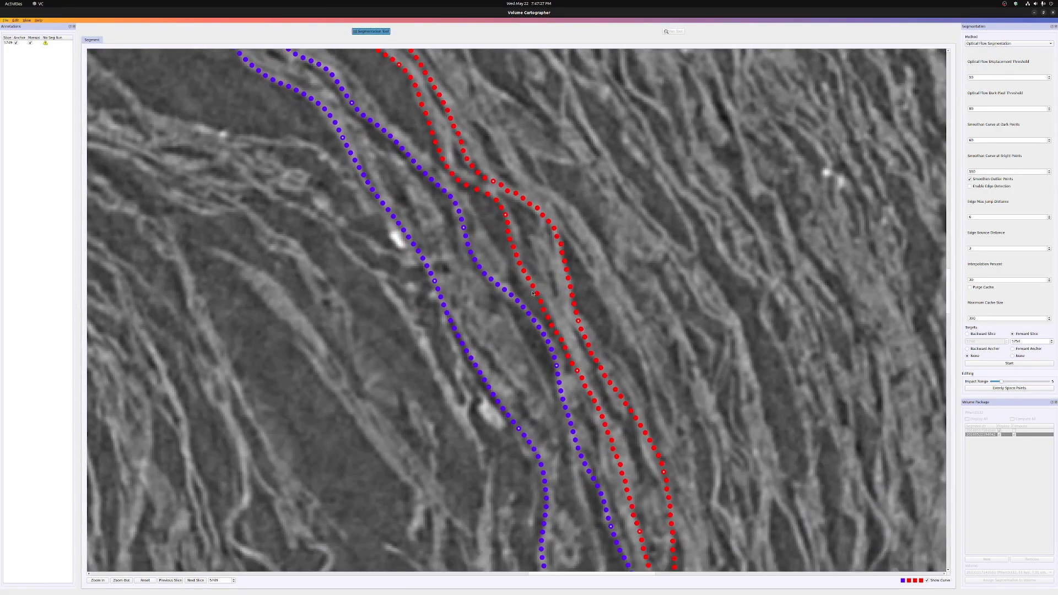
pyautogui.moveTo(532, 293); pyautogui.dragTo(524, 282)
pyautogui.click(594, 417)
pyautogui.click(610, 472)
pyautogui.click(617, 502)
# Step: Pull the outer turn inward onto its sheet along the right side of the winding
pyautogui.click(561, 279)
pyautogui.click(550, 254)
pyautogui.click(560, 297)
pyautogui.click(570, 321)
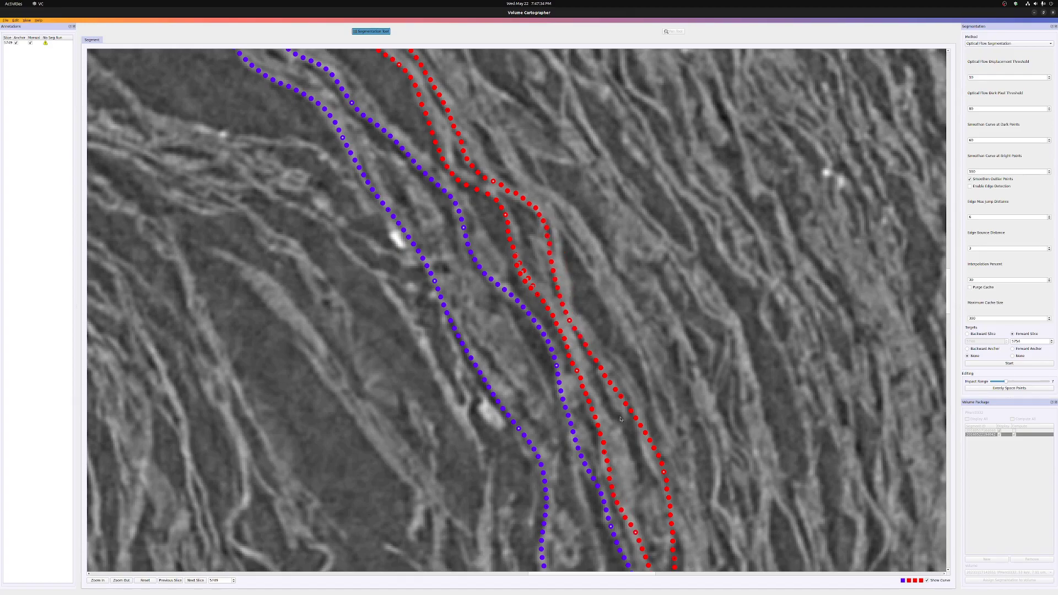
pyautogui.click(655, 467)
# Step: Examine the sheets on the right side of the winding through neighbouring slices and return to the slice being edited
pyautogui.keyDown('shift'); pyautogui.scroll(-3, 549, 259); pyautogui.keyUp('shift')
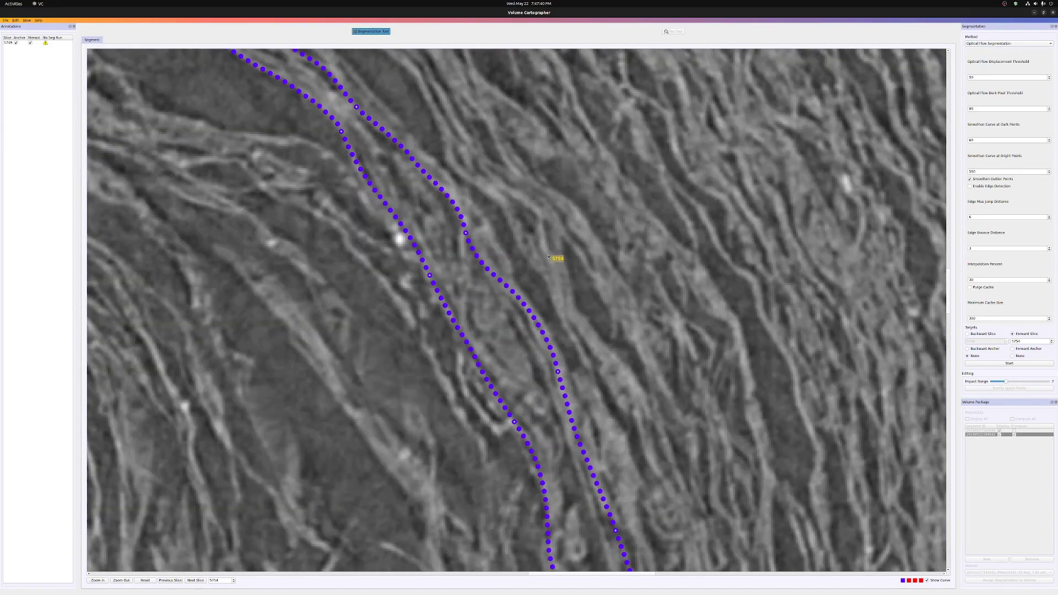
pyautogui.keyDown('shift'); pyautogui.scroll(-2, 549, 257); pyautogui.keyUp('shift')
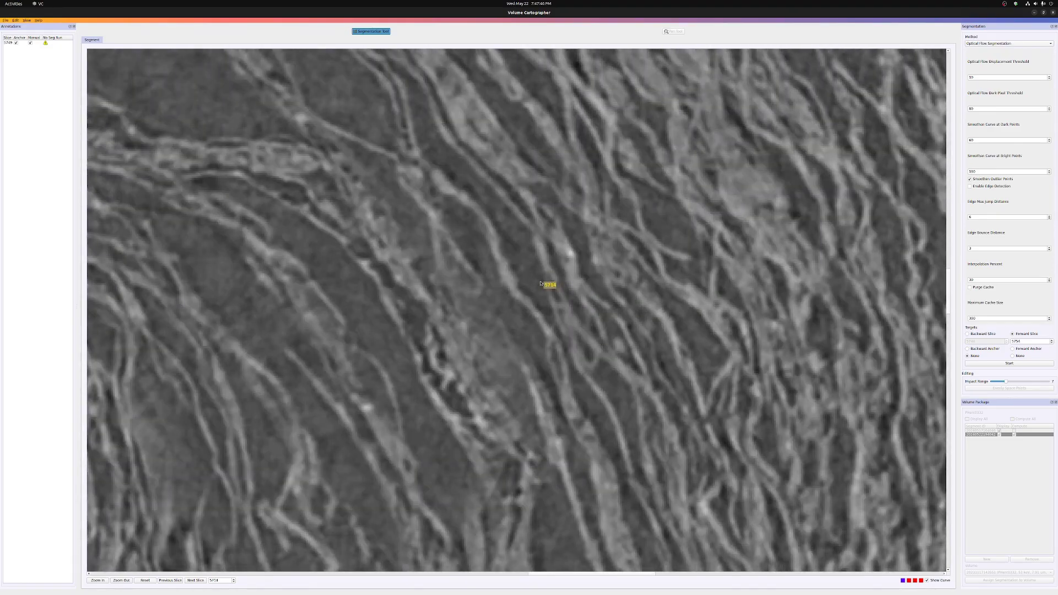
pyautogui.keyDown('shift'); pyautogui.scroll(3, 541, 283); pyautogui.keyUp('shift')
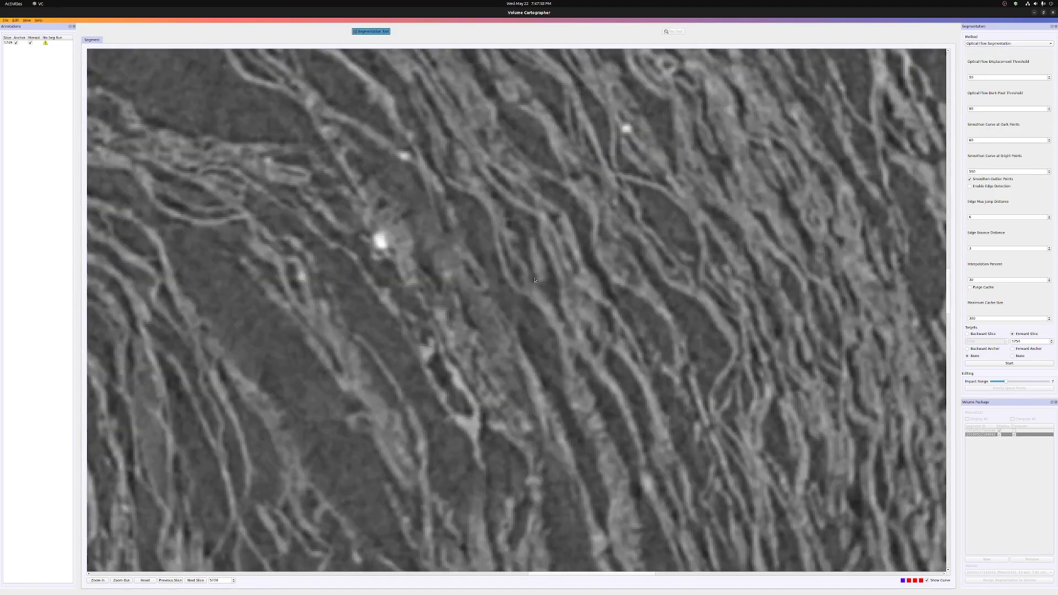
pyautogui.keyDown('shift'); pyautogui.scroll(5, 534, 280); pyautogui.keyUp('shift')
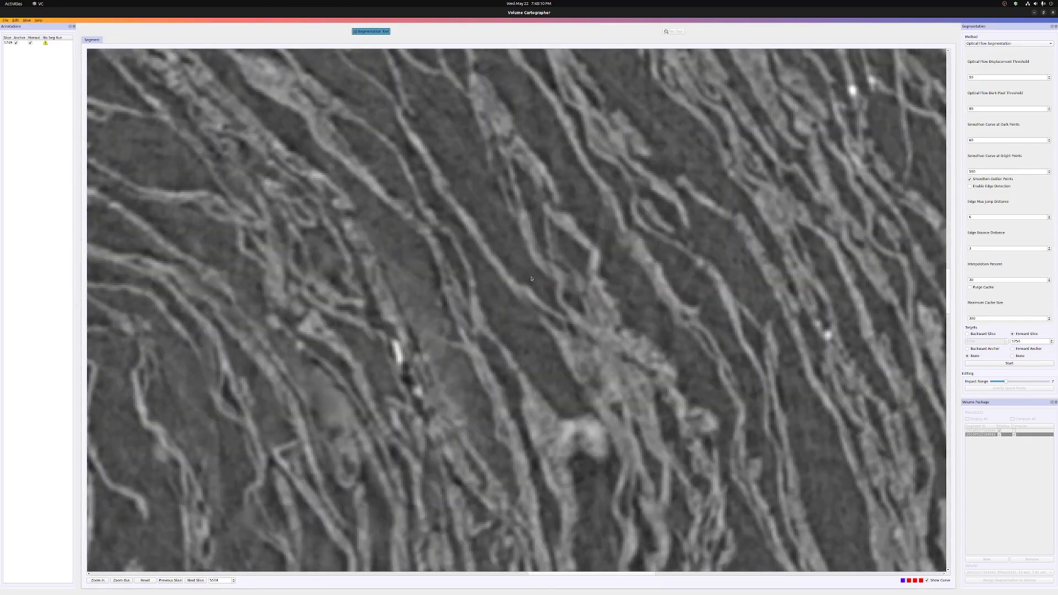
pyautogui.press('f')
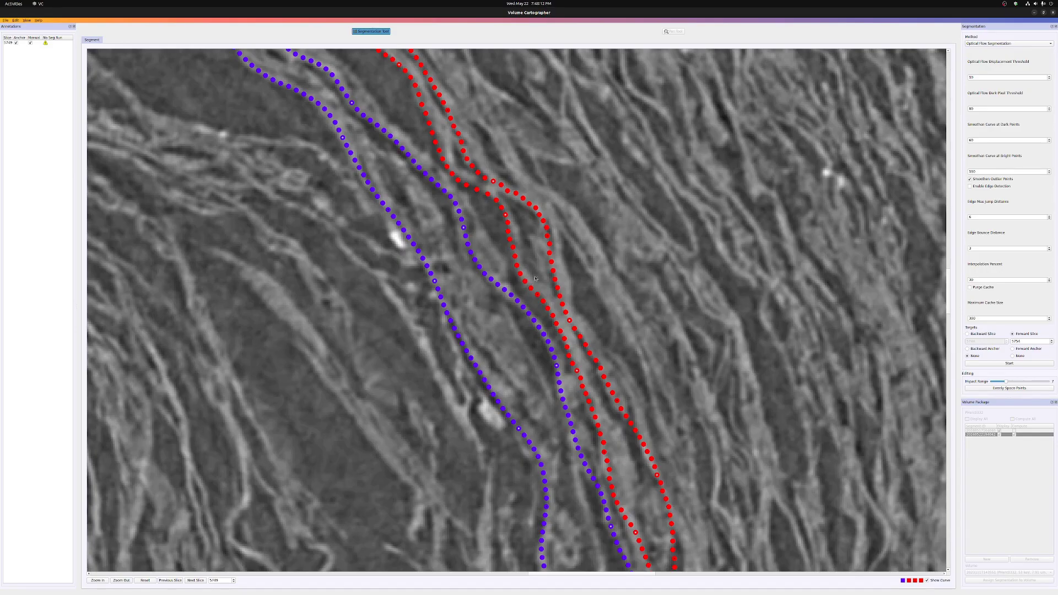
pyautogui.keyDown('shift'); pyautogui.scroll(-2, 553, 278); pyautogui.keyUp('shift')
pyautogui.keyDown('shift'); pyautogui.scroll(2, 552, 279); pyautogui.keyUp('shift')
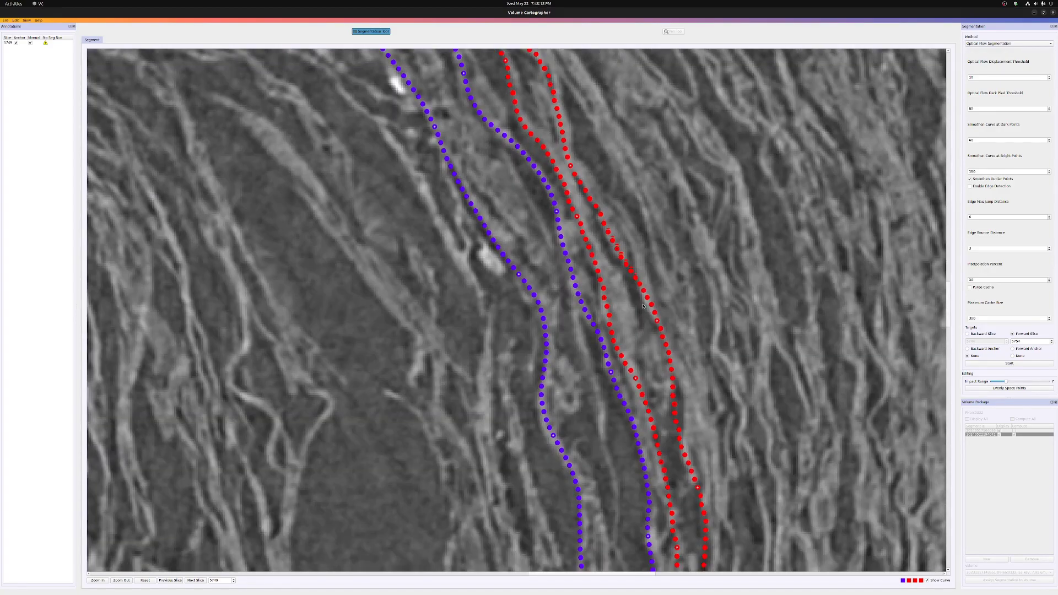
# Step: Fit both turns of the new curve to their sheets down the right side, varying the impact range between adjustments
pyautogui.scroll(-2, 602, 254)
pyautogui.scroll(-1, 603, 237)
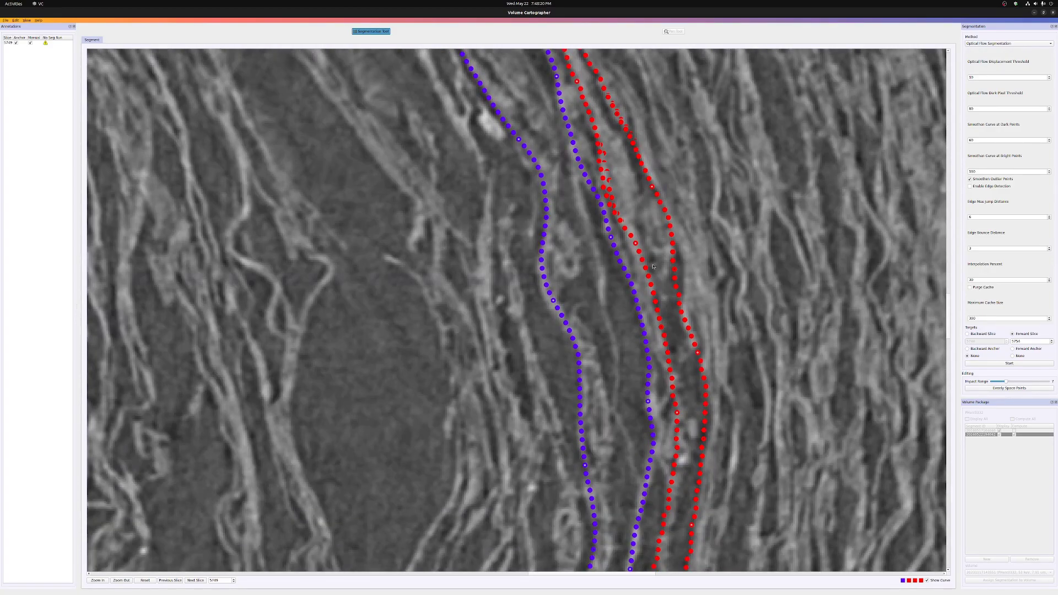
pyautogui.moveTo(664, 346); pyautogui.dragTo(664, 359)
pyautogui.scroll(-3, 688, 273)
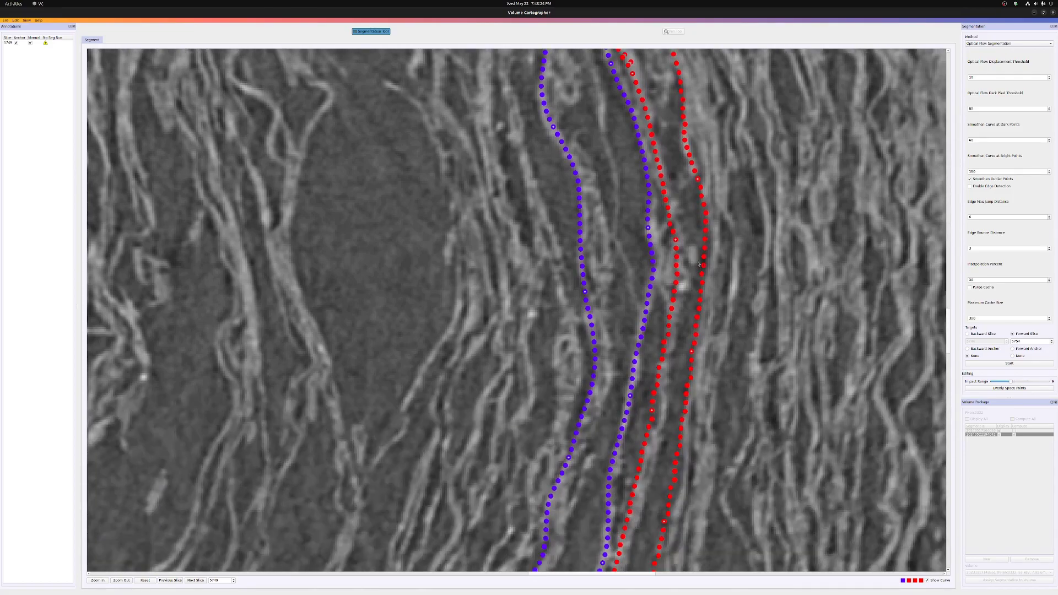
pyautogui.scroll(-1, 676, 264)
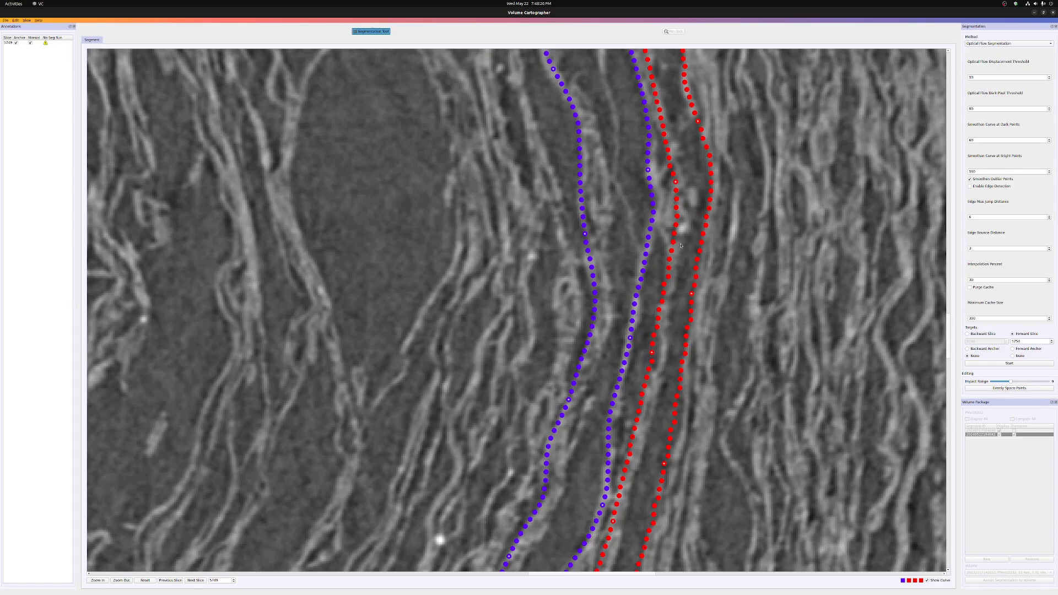
pyautogui.moveTo(667, 223); pyautogui.dragTo(667, 219)
pyautogui.scroll(-1, 682, 252)
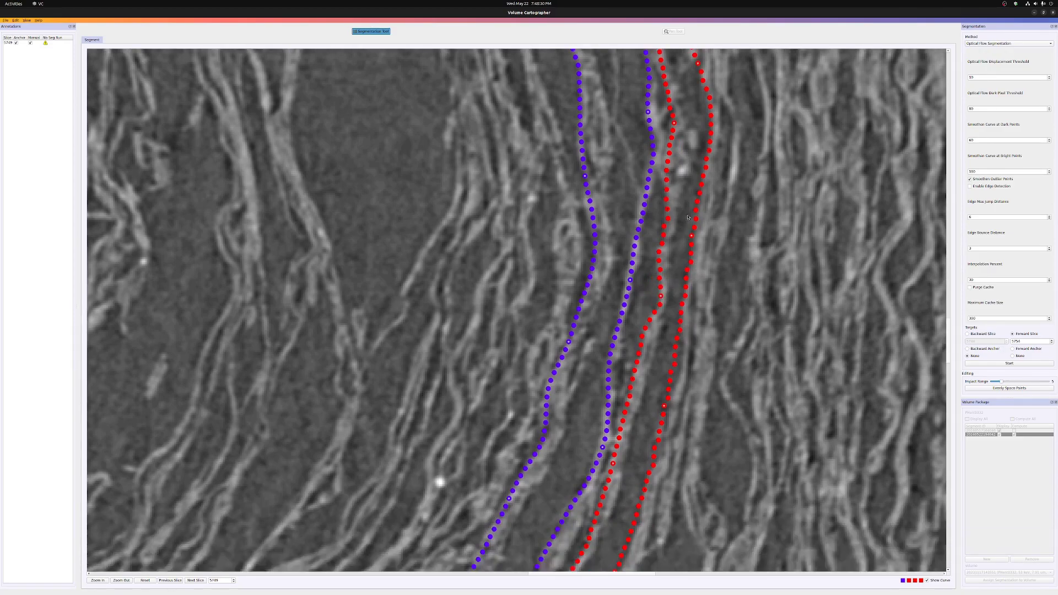
# Step: Move the outer turn outward onto its sheet along the lower right side of the winding
pyautogui.scroll(-1, 682, 265)
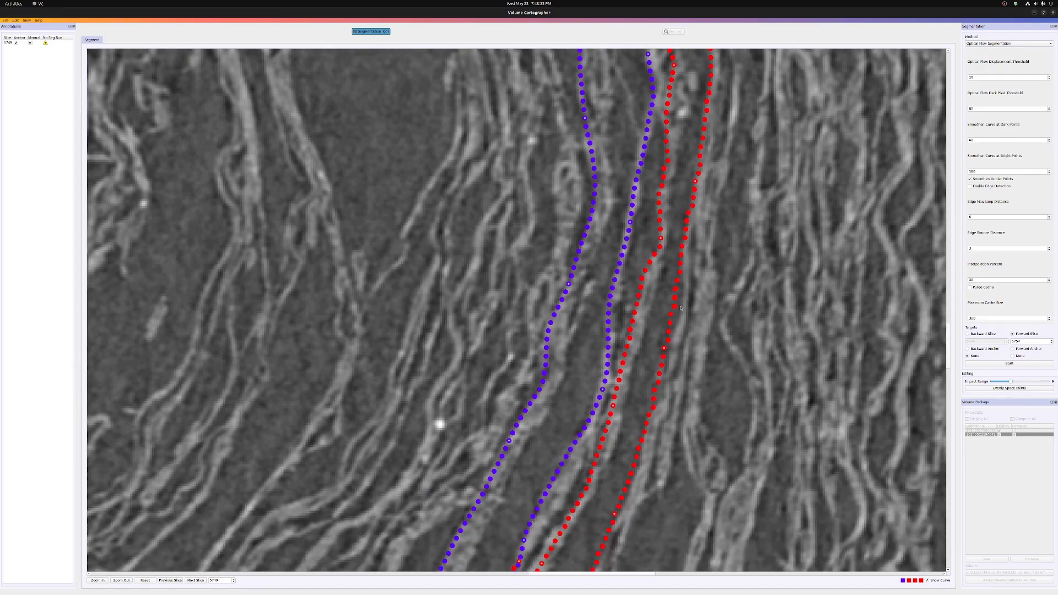
pyautogui.scroll(-1, 634, 307)
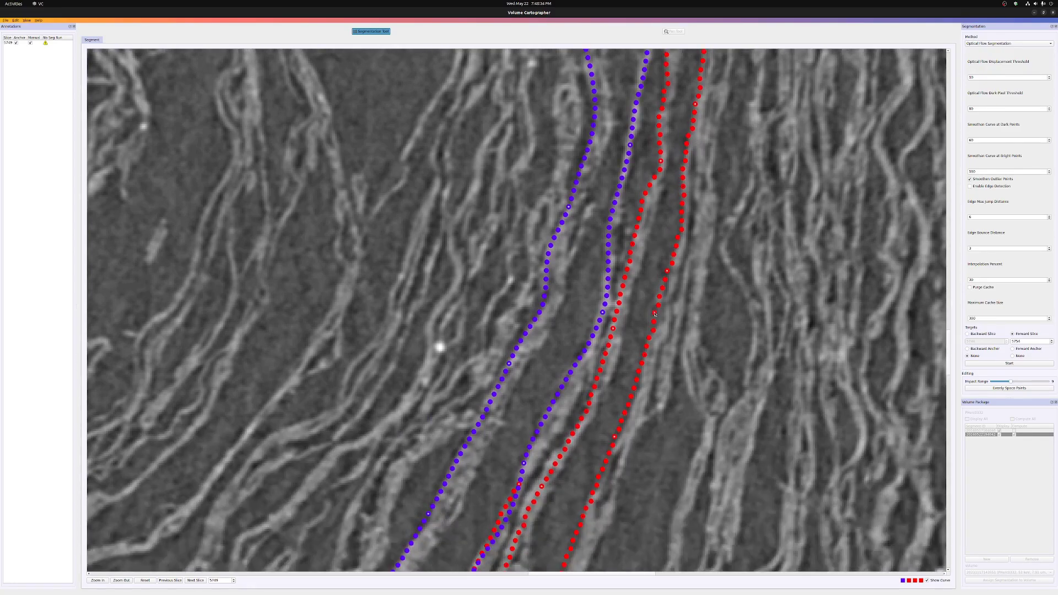
pyautogui.scroll(-1, 612, 310)
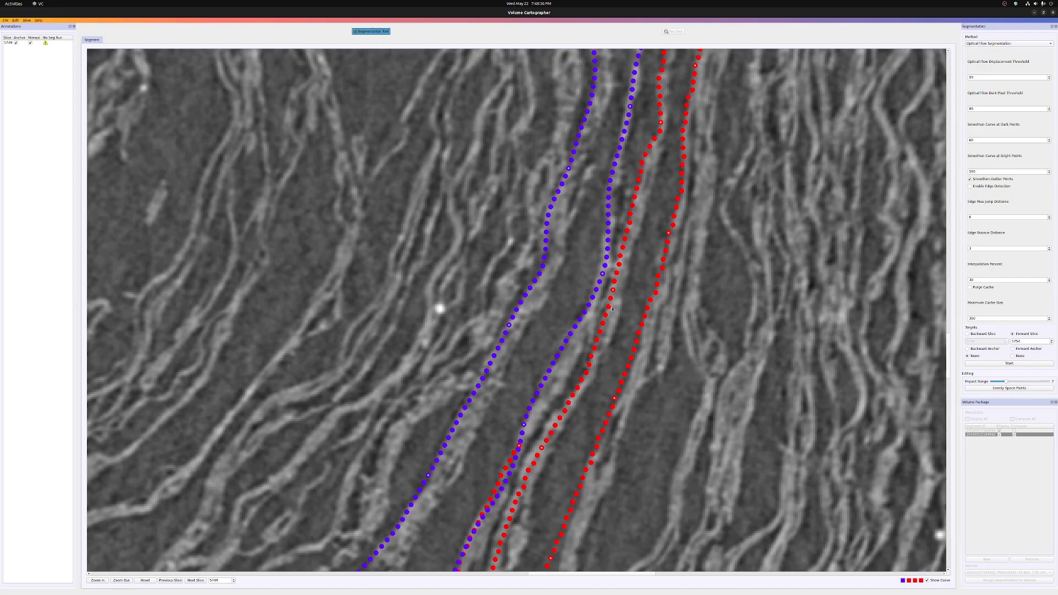
pyautogui.scroll(-1, 612, 310)
pyautogui.scroll(-2, 627, 342)
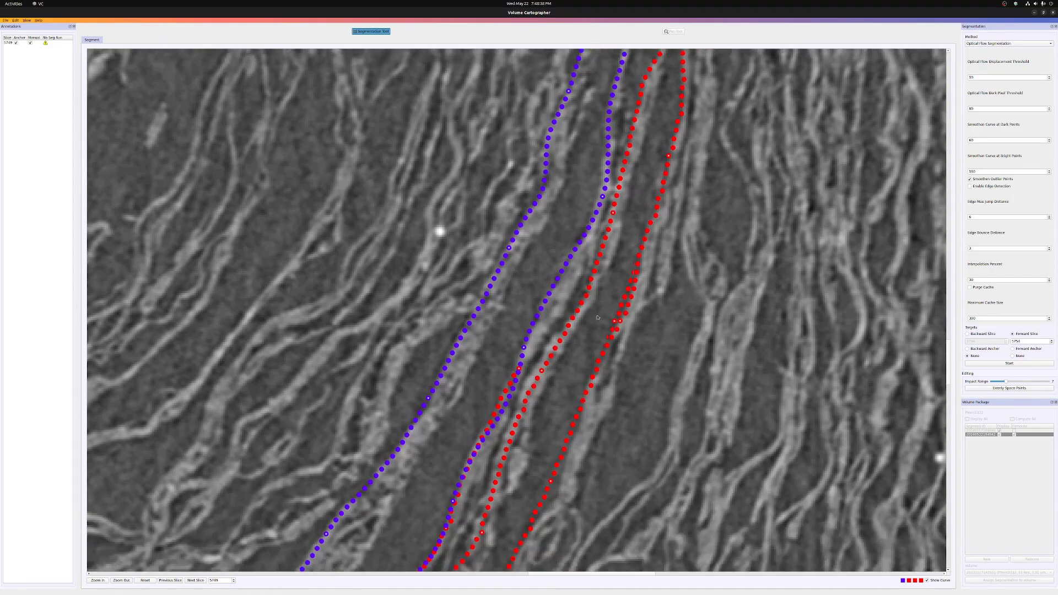
pyautogui.scroll(-1, 607, 312)
pyautogui.scroll(1, 607, 312)
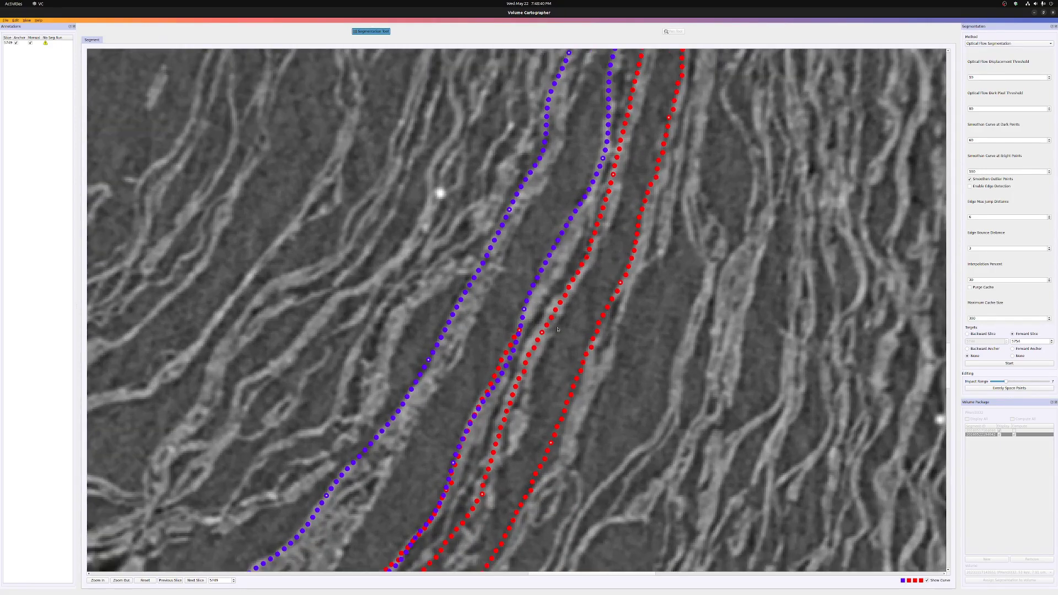
# Step: Adjust the inner turn where it nears the previous curve, and pull the adjacent outer turn outward onto its sheet
pyautogui.scroll(-2, 535, 334)
pyautogui.click(501, 337)
pyautogui.click(494, 363)
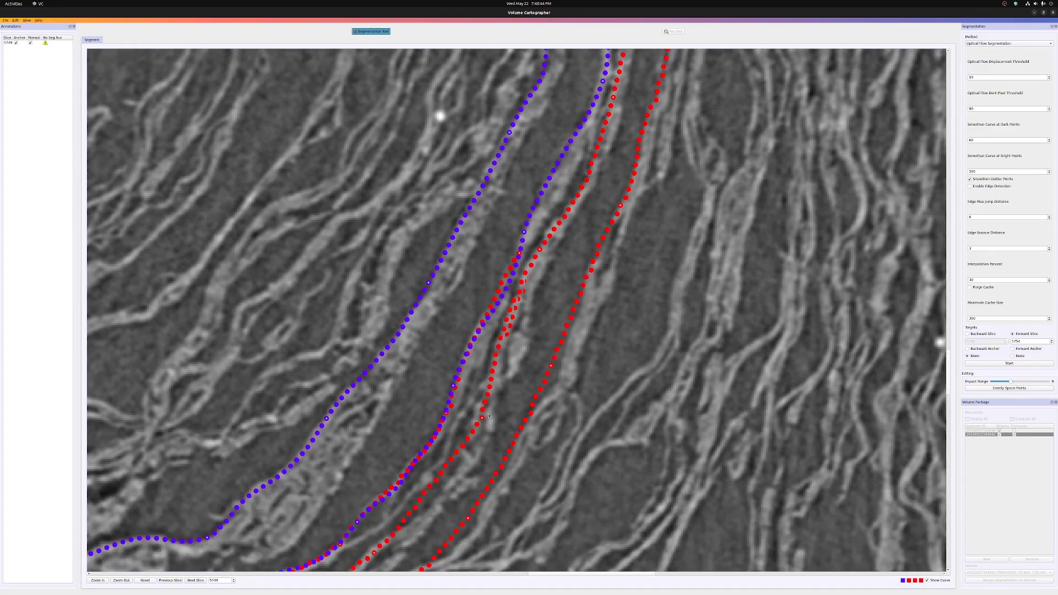
pyautogui.press('q')
pyautogui.press('q')
pyautogui.moveTo(563, 385); pyautogui.dragTo(560, 377)
pyautogui.scroll(-3, 550, 297)
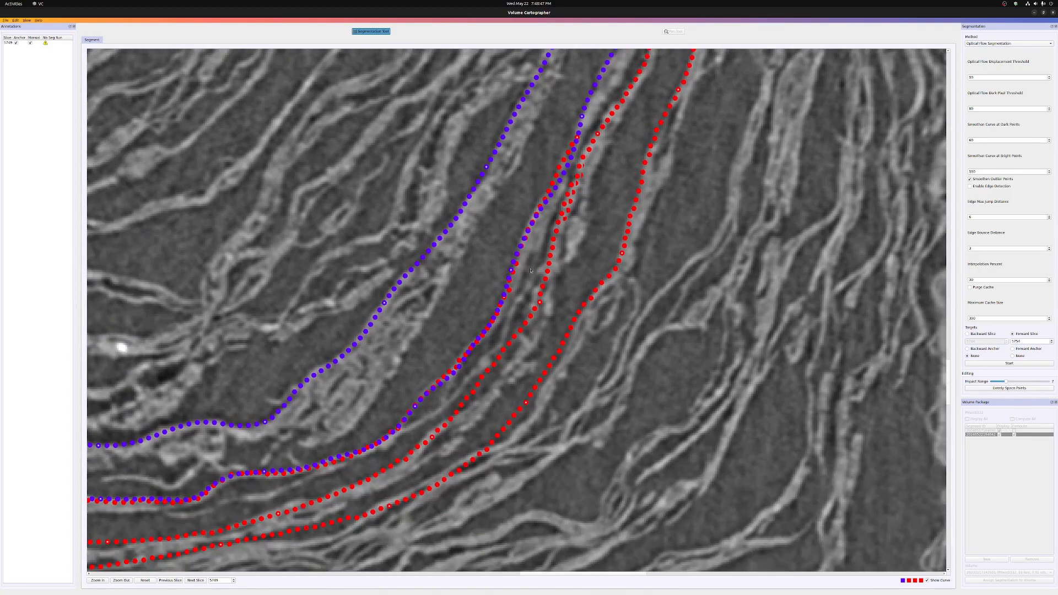
# Step: Move the outer turn outward at the start of the lower-right bend, using a larger impact range
pyautogui.keyDown('ctrl'); pyautogui.scroll(-1, 530, 269); pyautogui.keyUp('ctrl')
pyautogui.keyDown('ctrl'); pyautogui.scroll(2, 535, 265); pyautogui.keyUp('ctrl')
pyautogui.press('d')
pyautogui.press('d')
pyautogui.press('d')
pyautogui.press('d')
pyautogui.click(546, 265)
pyautogui.scroll(-1, 548, 270)
pyautogui.press('a')
pyautogui.press('a')
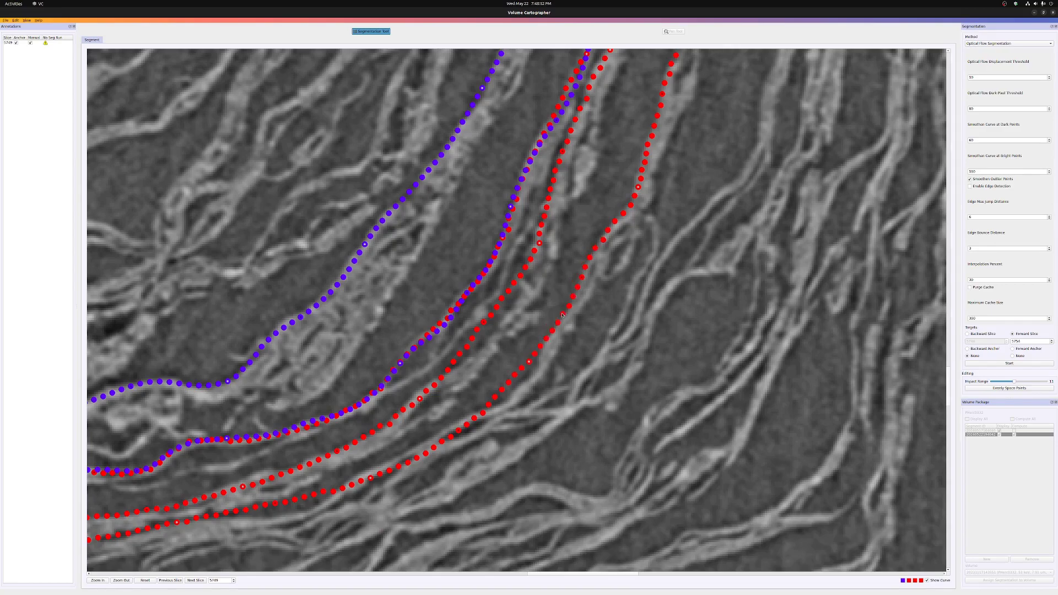
# Step: Shape the outer turn around the lower-right bend and fine-tune the inner turn beside it
pyautogui.click(518, 385)
pyautogui.click(441, 438)
pyautogui.click(419, 450)
pyautogui.press('d')
pyautogui.press('d')
pyautogui.click(498, 327)
pyautogui.click(536, 274)
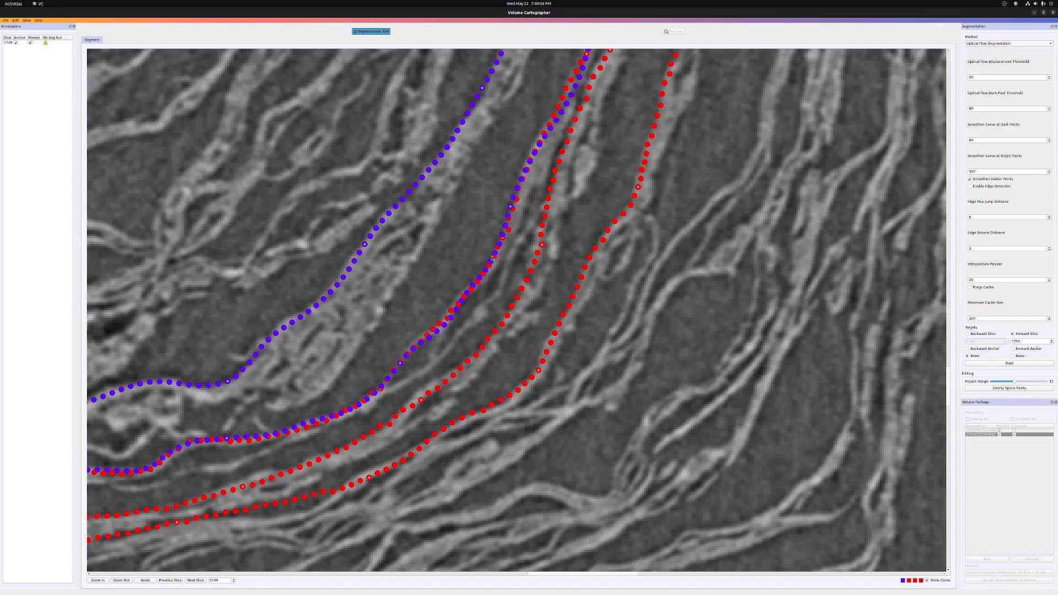
# Step: Compare the sheets at the lower-right bend with those in neighbouring slices
pyautogui.scroll(-15, 517, 322)
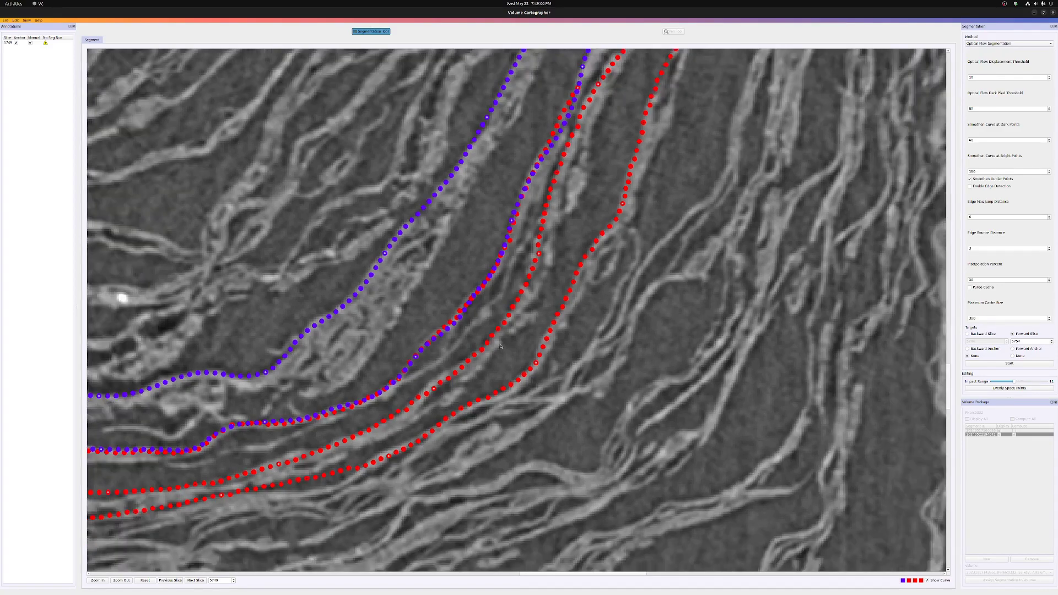
pyautogui.scroll(20, 500, 346)
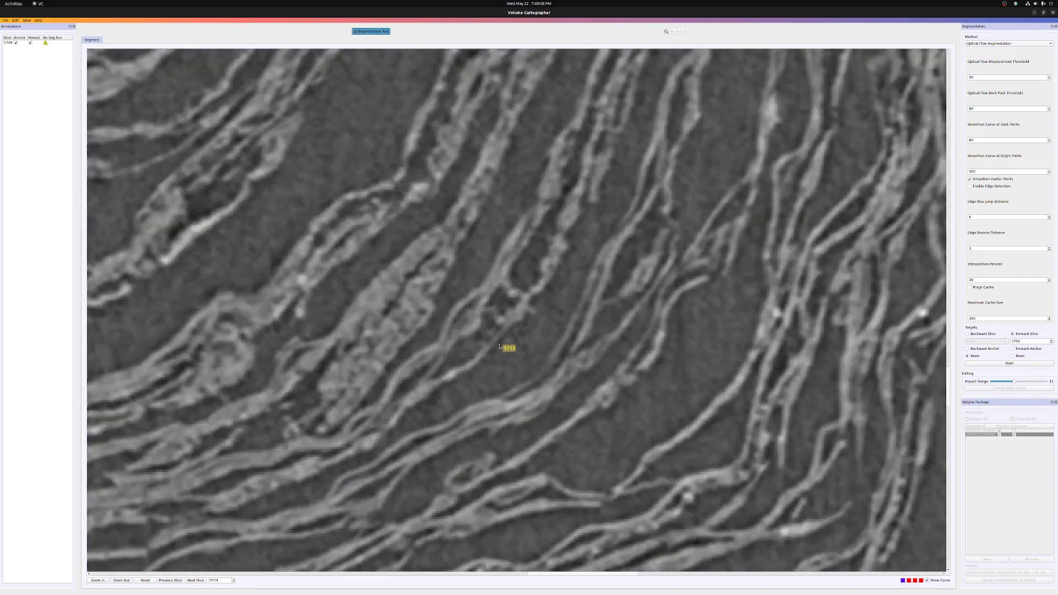
pyautogui.scroll(-15, 500, 346)
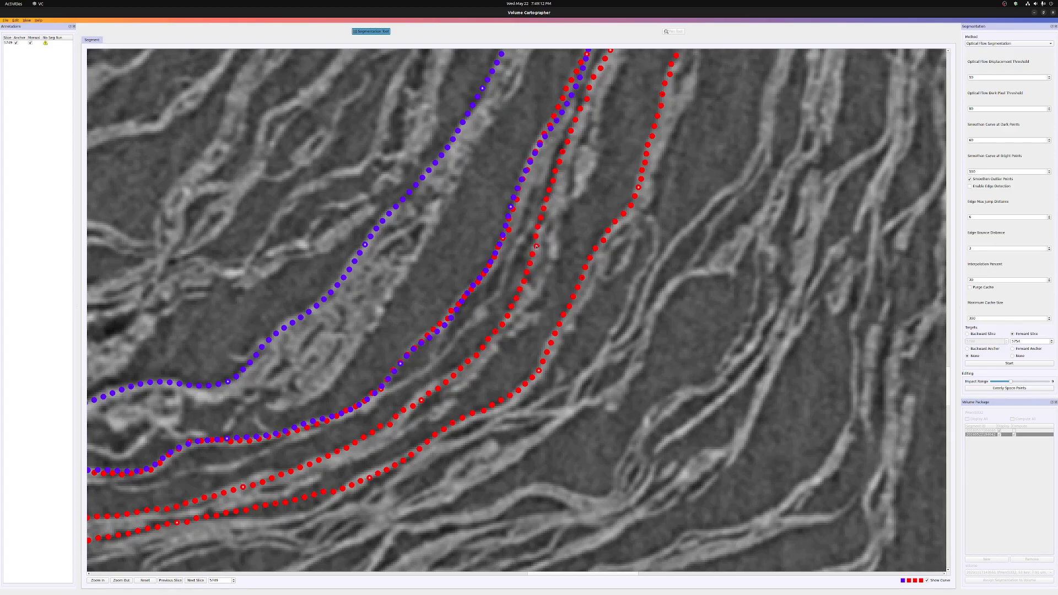
# Step: Fit the outer and inner turns to their sheets where the lower-right bend runs into the bottom of the winding
pyautogui.scroll(-5, 524, 269)
pyautogui.click(522, 255)
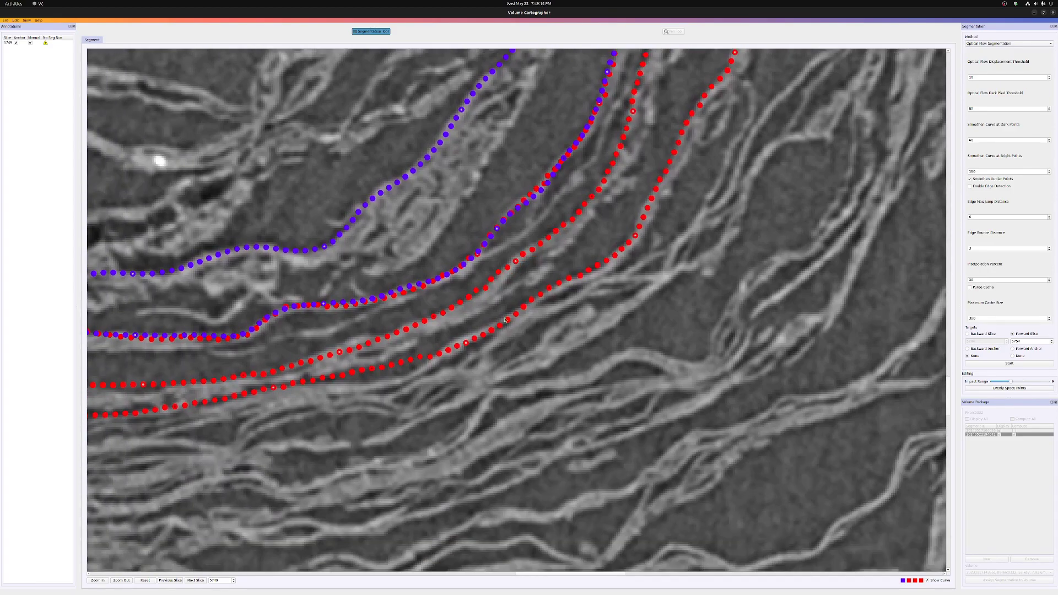
pyautogui.moveTo(474, 332); pyautogui.dragTo(391, 380)
pyautogui.hscroll(-3, 386, 369)
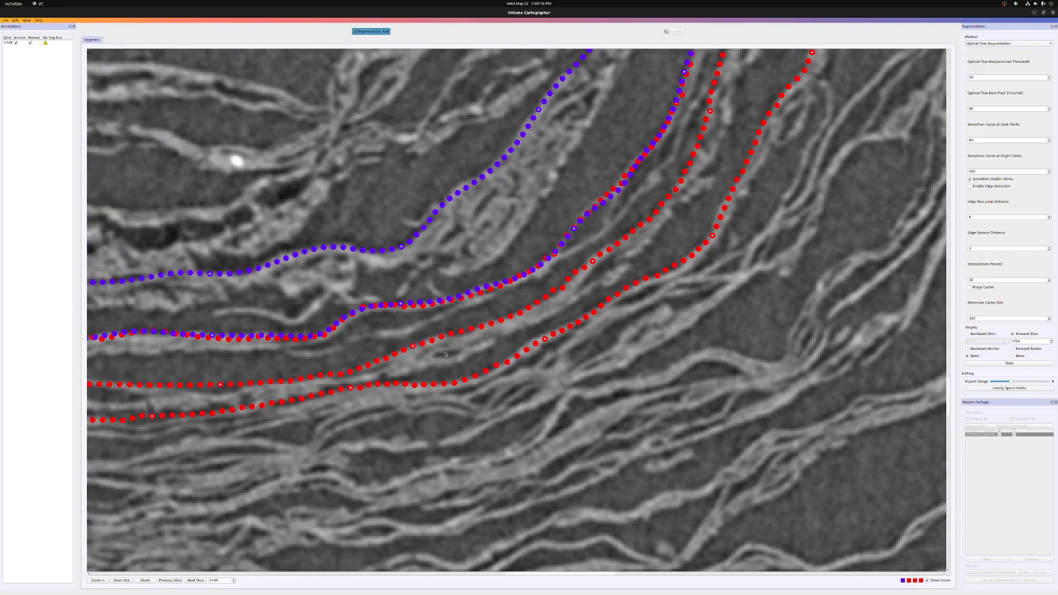
pyautogui.hscroll(-5, 445, 354)
pyautogui.scroll(-3, 458, 342)
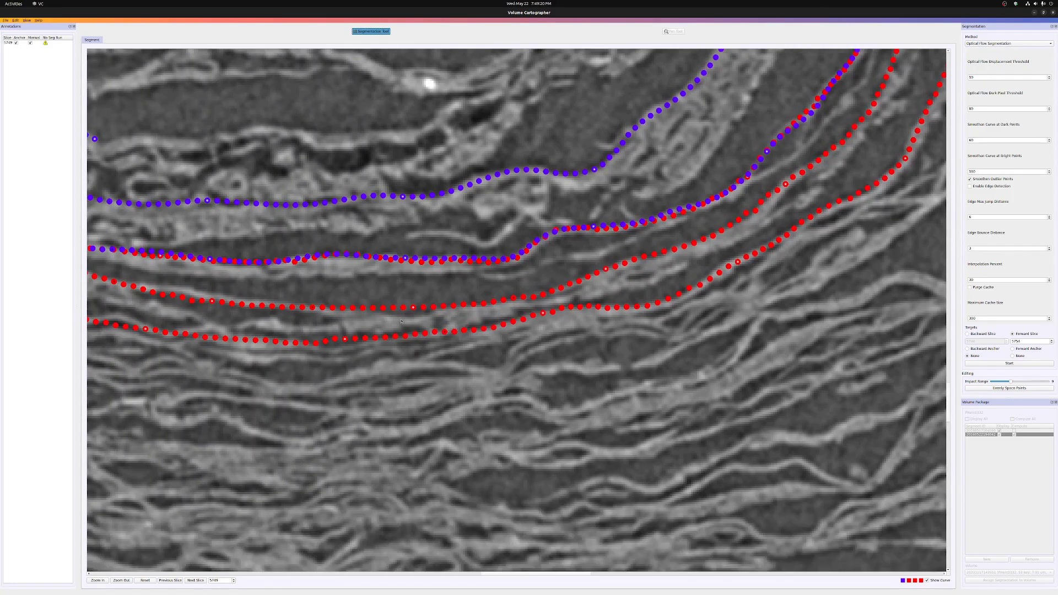
# Step: Fit the outer turn to its sheet along the bottom of the winding toward the curve's end
pyautogui.keyDown('ctrl'); pyautogui.scroll(-5, 399, 322); pyautogui.keyUp('ctrl')
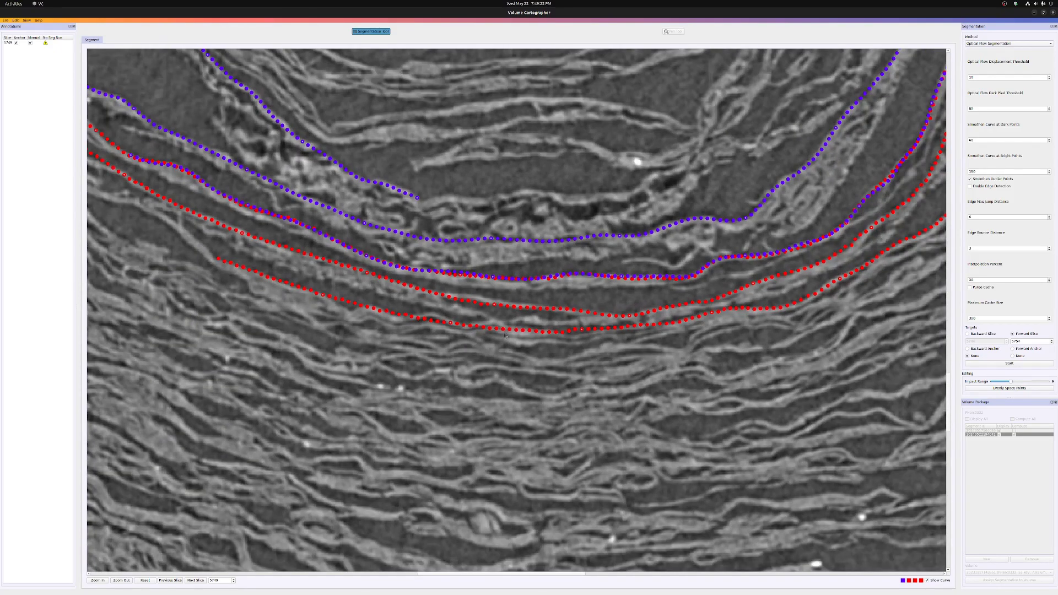
pyautogui.moveTo(519, 331)
pyautogui.mouseDown()
pyautogui.moveTo(353, 310)
pyautogui.moveTo(405, 315)
pyautogui.mouseUp()
pyautogui.press('3')
pyautogui.press('7')
pyautogui.hscroll(-8, 519, 310)
pyautogui.scroll(5, 517, 316)
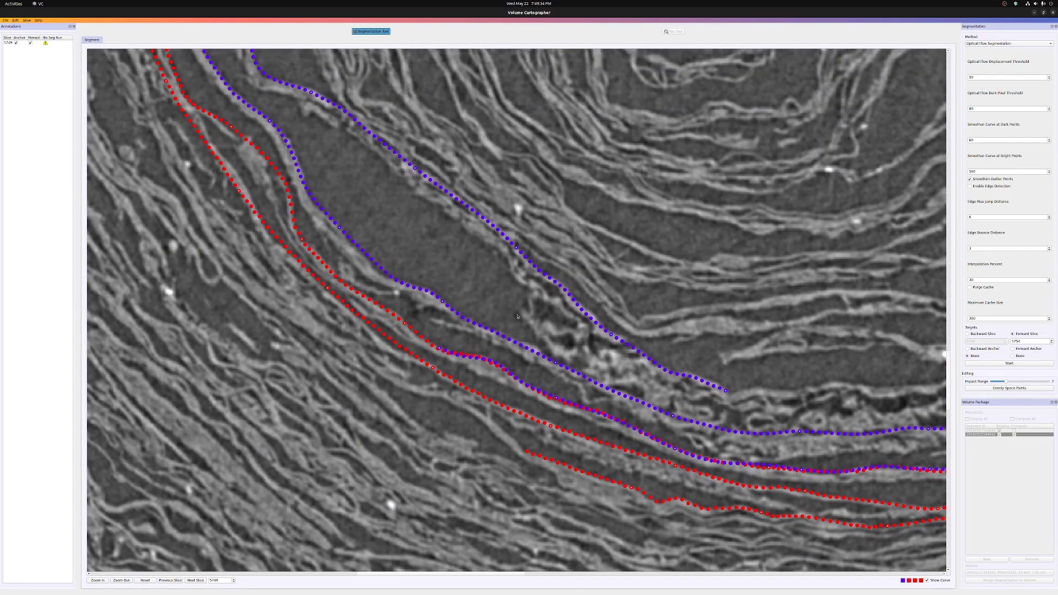
# Step: Adjust the new curve to its sheet along the lower-left arc of the winding, changing the impact range as needed
pyautogui.moveTo(383, 339); pyautogui.dragTo(383, 342)
pyautogui.press('d')
pyautogui.press('d')
pyautogui.moveTo(337, 297); pyautogui.dragTo(336, 299)
pyautogui.moveTo(284, 247); pyautogui.dragTo(282, 251)
pyautogui.moveTo(240, 188); pyautogui.dragTo(235, 166)
# Step: Refine the new curve's fit farther up the left side of the winding with a changed impact range
pyautogui.moveTo(193, 162); pyautogui.dragTo(270, 259, button='right')
pyautogui.scroll(2, 274, 270)
pyautogui.moveTo(263, 287); pyautogui.dragTo(265, 284)
pyautogui.scroll(3, 267, 297)
pyautogui.hscroll(-2, 267, 298)
pyautogui.press('a')
pyautogui.press('a')
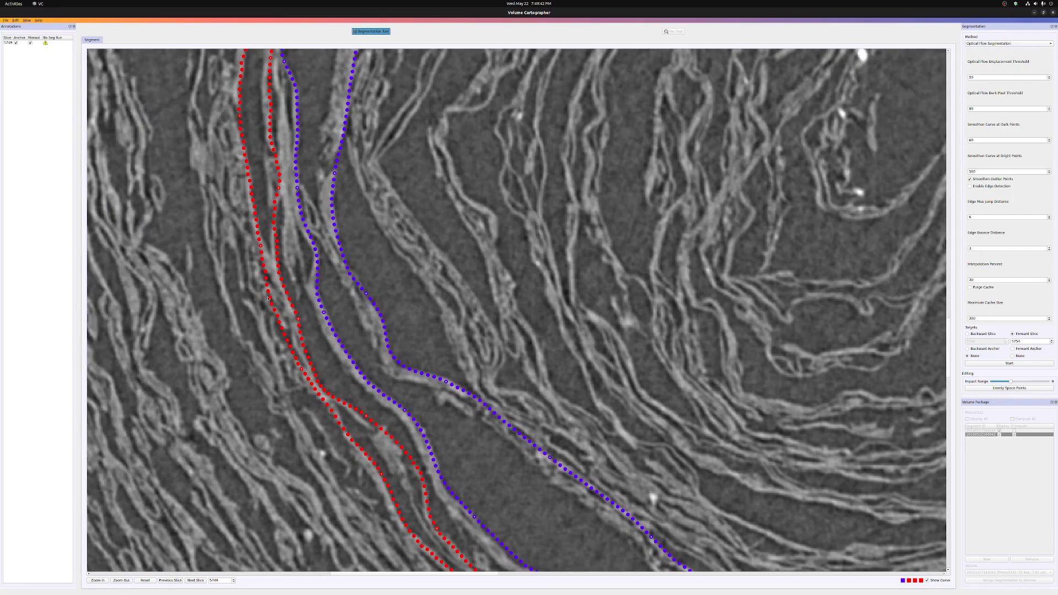
# Step: Examine how the closely spaced sheets on the left side of the winding separate across neighbouring slices
pyautogui.keyDown('shift'); pyautogui.scroll(-19, 288, 309); pyautogui.keyUp('shift')
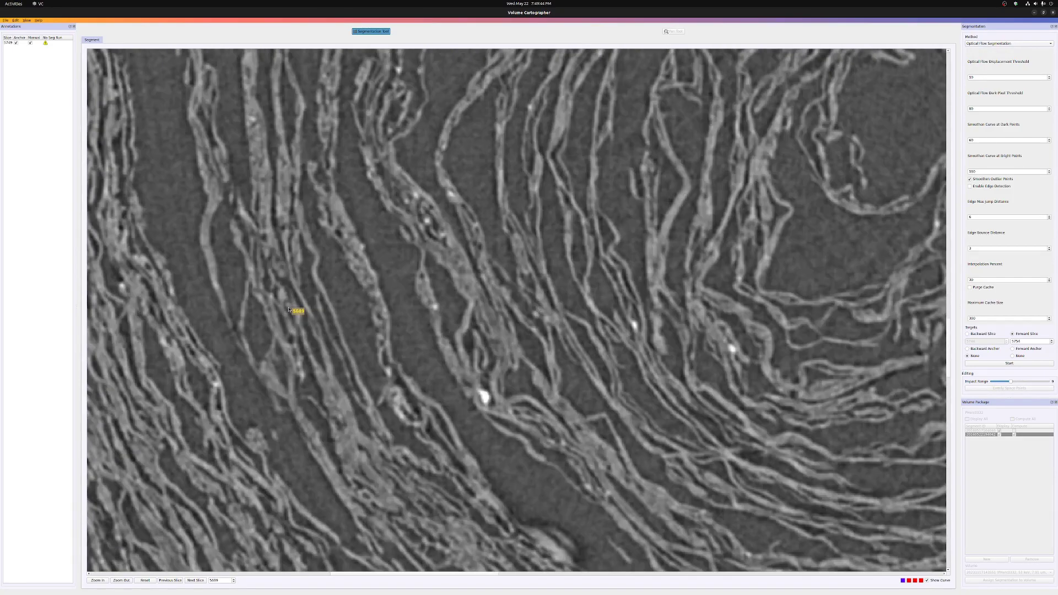
pyautogui.keyDown('shift'); pyautogui.scroll(17, 288, 310); pyautogui.keyUp('shift')
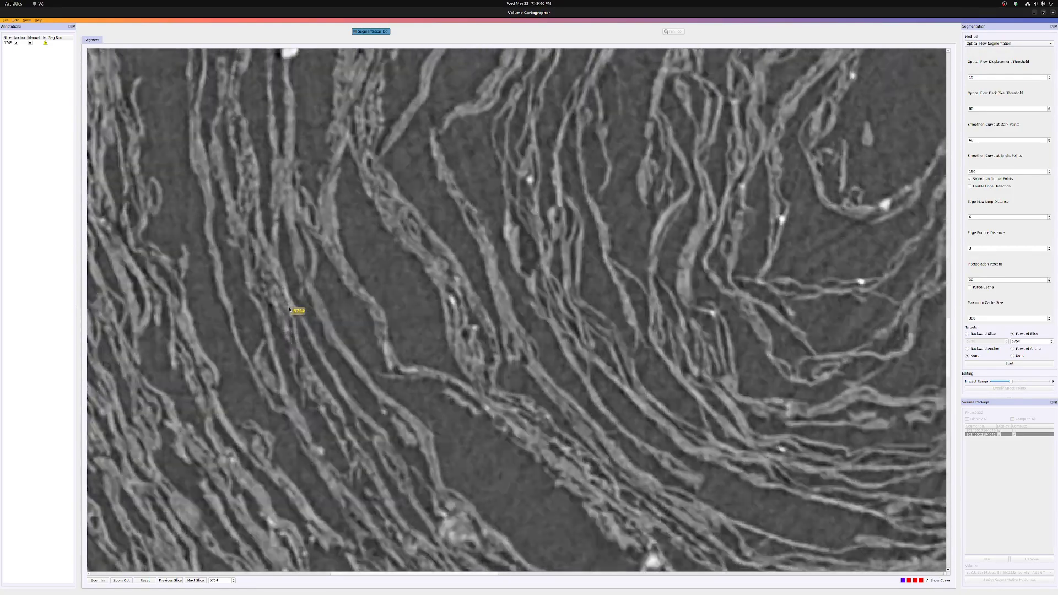
pyautogui.keyDown('shift'); pyautogui.scroll(3, 290, 310); pyautogui.keyUp('shift')
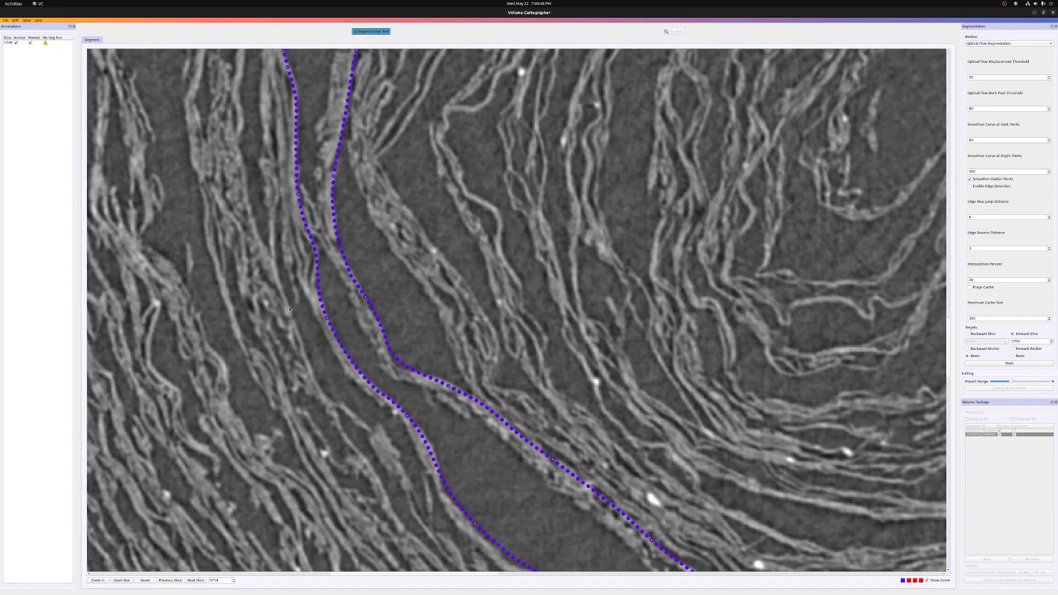
pyautogui.keyDown('shift'); pyautogui.scroll(4, 289, 310); pyautogui.keyUp('shift')
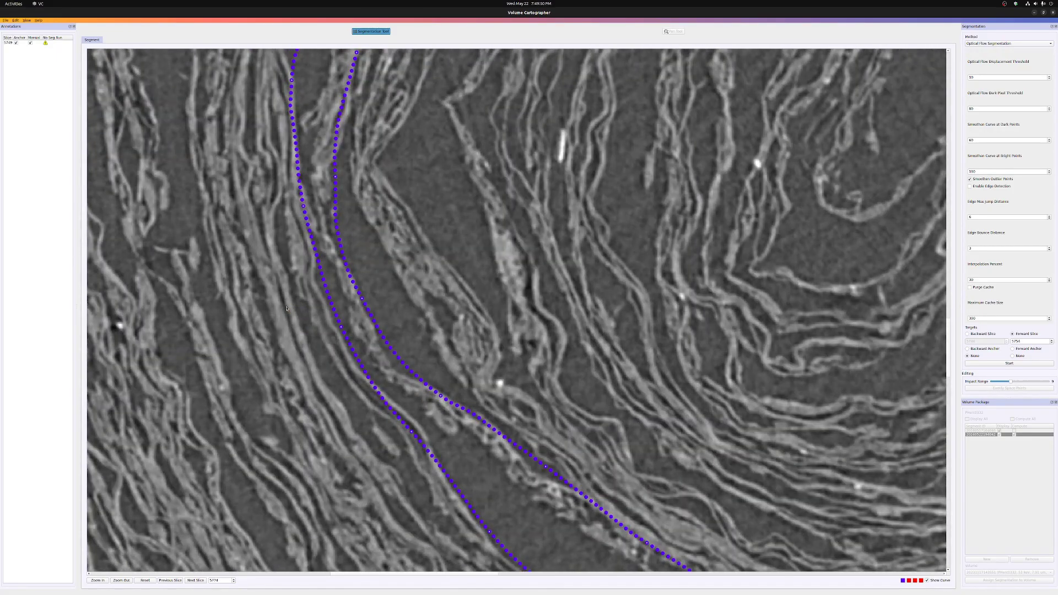
pyautogui.keyDown('shift'); pyautogui.scroll(-5, 287, 308); pyautogui.keyUp('shift')
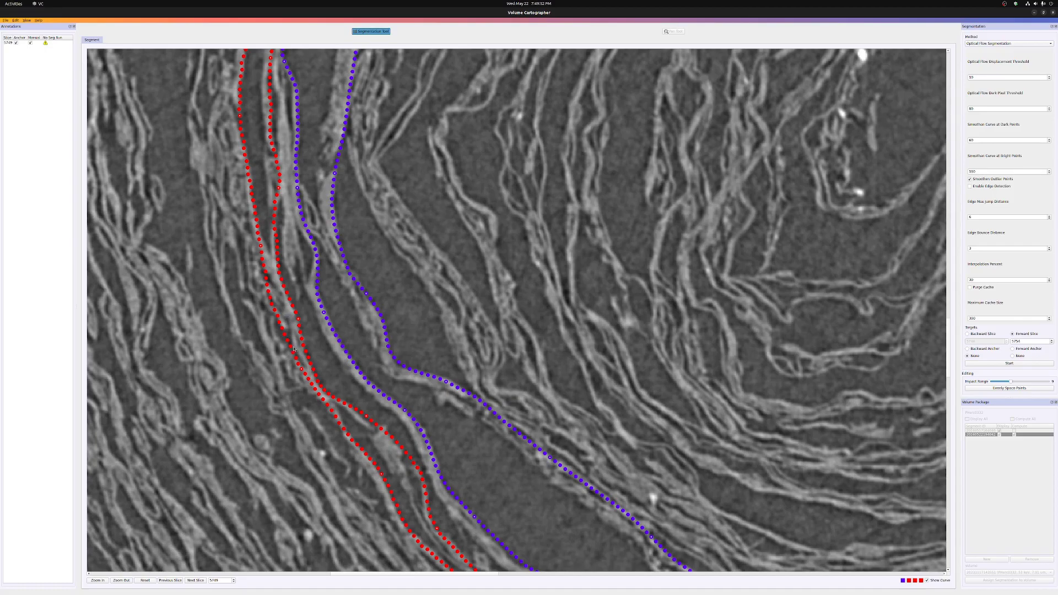
pyautogui.keyDown('shift'); pyautogui.scroll(7, 293, 348); pyautogui.keyUp('shift')
pyautogui.keyDown('shift'); pyautogui.scroll(-2, 296, 350); pyautogui.keyUp('shift')
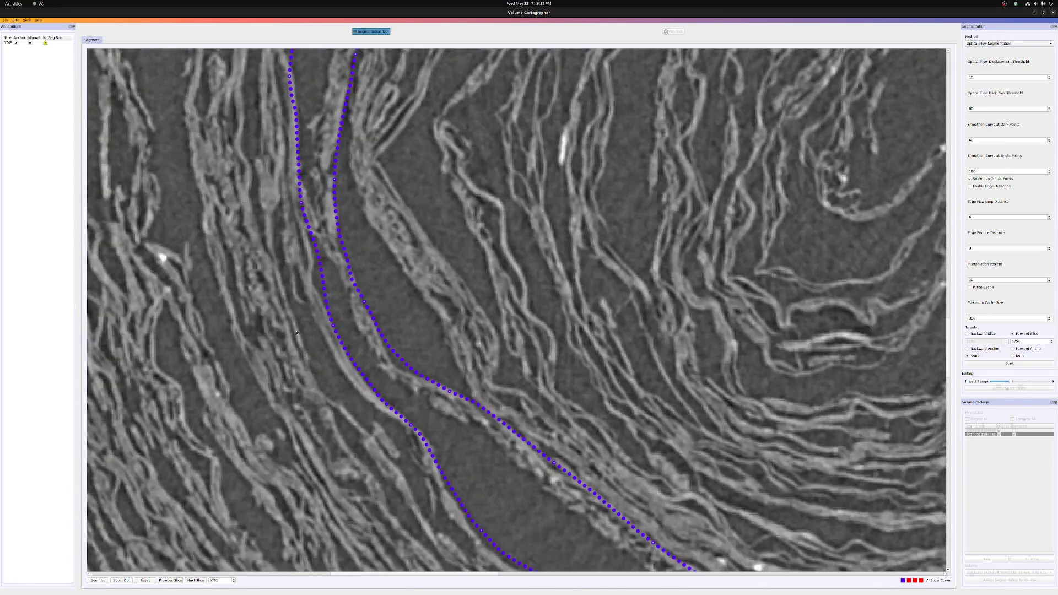
pyautogui.keyDown('shift'); pyautogui.scroll(-2, 296, 333); pyautogui.keyUp('shift')
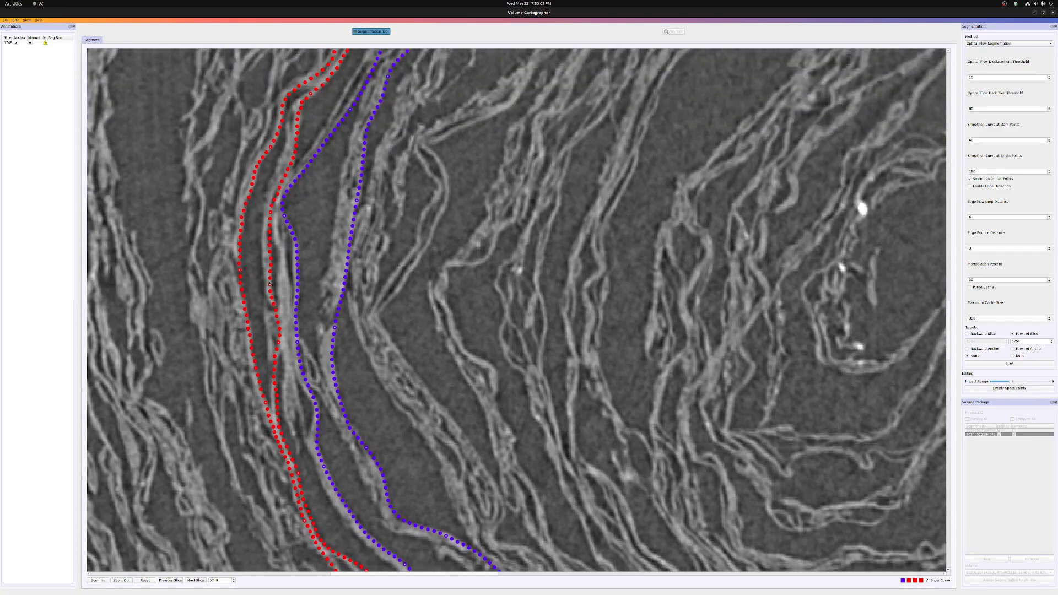
# Step: Compare the sheets with neighbouring slices and adjust the red curve's outer turn at its upper-left bend with a smaller impact range
pyautogui.keyDown('shift'); pyautogui.scroll(-6, 270, 283); pyautogui.keyUp('shift')
pyautogui.keyDown('shift'); pyautogui.scroll(-6, 271, 284); pyautogui.keyUp('shift')
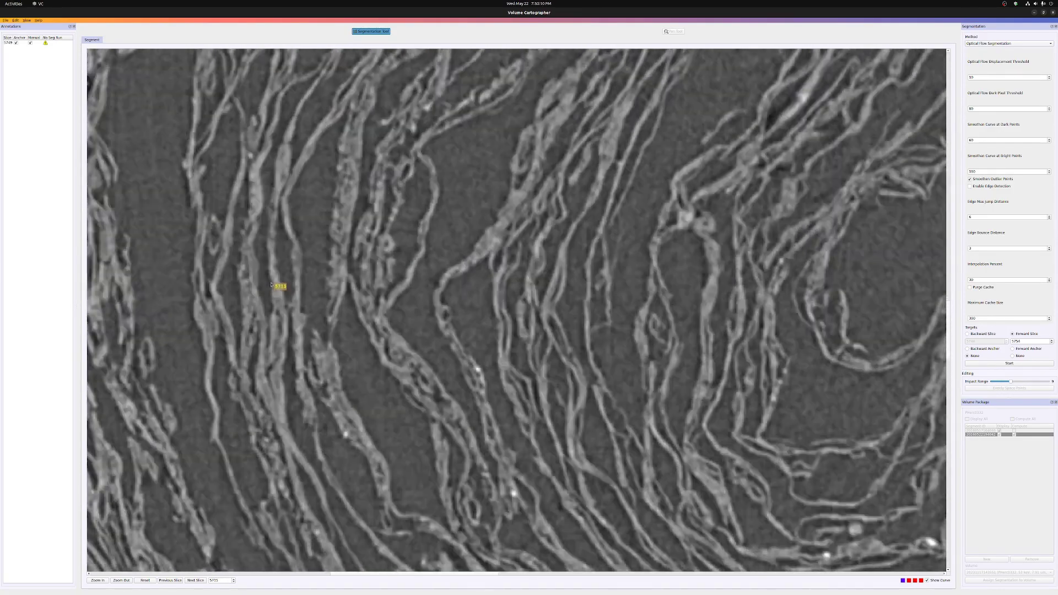
pyautogui.keyDown('shift'); pyautogui.scroll(-20, 274, 287); pyautogui.keyUp('shift')
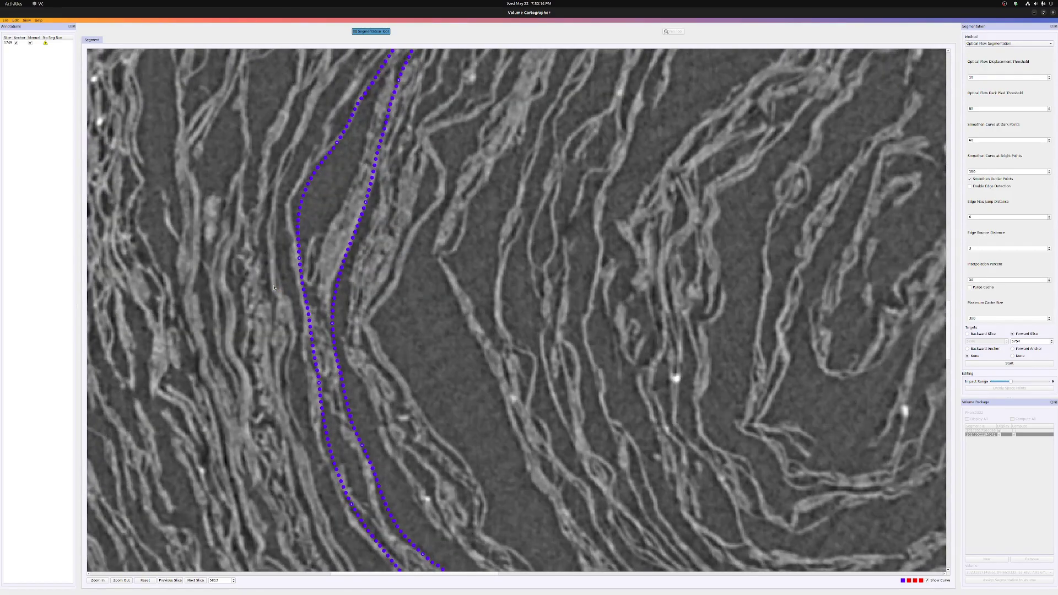
pyautogui.keyDown('shift'); pyautogui.scroll(20, 273, 289); pyautogui.keyUp('shift')
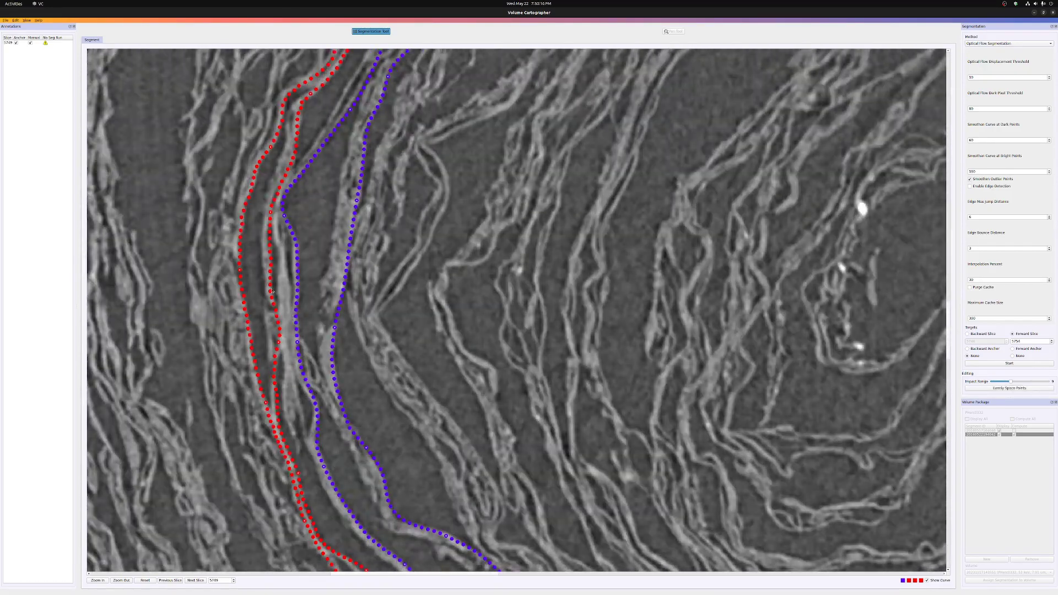
pyautogui.scroll(10, 272, 290)
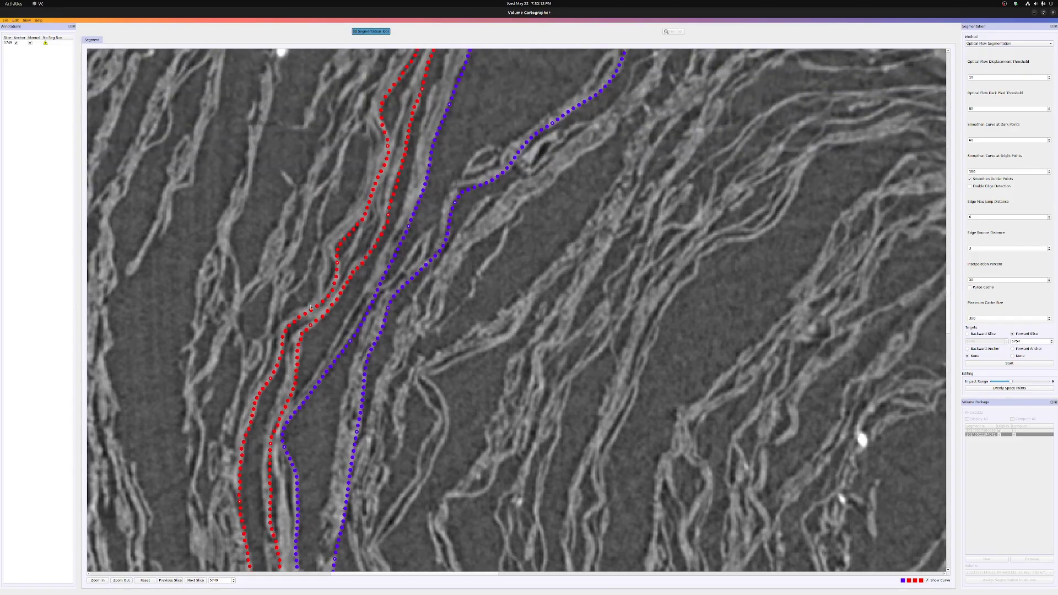
pyautogui.scroll(5, 311, 308)
pyautogui.press('a')
pyautogui.press('a')
pyautogui.click(340, 354)
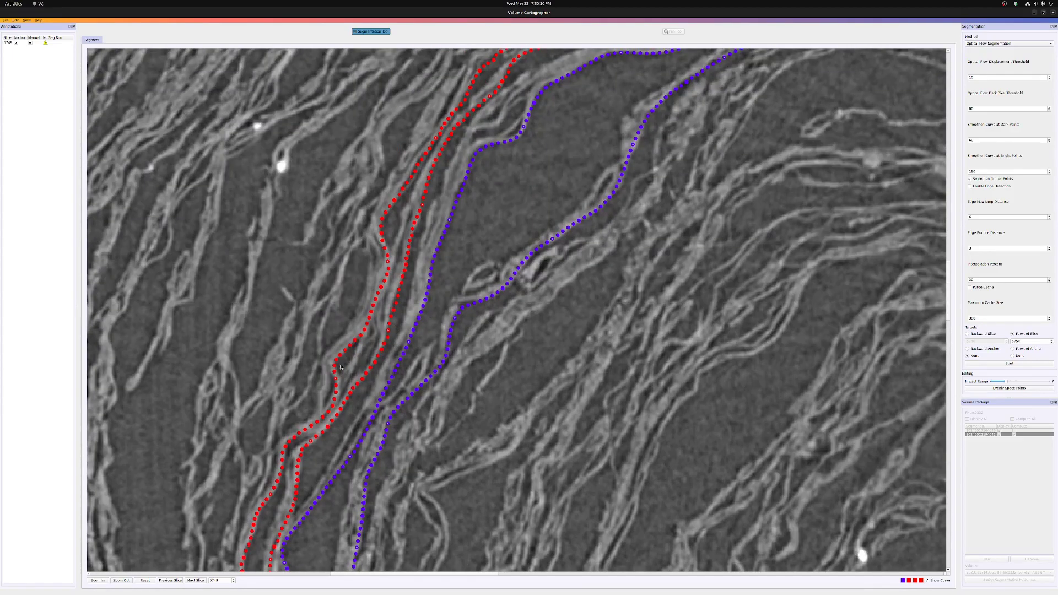
# Step: Change the optical flow settings, including the curve smoothing at dark and bright points, for the fitted curve
pyautogui.keyDown('ctrl'); pyautogui.scroll(-10, 338, 389); pyautogui.keyUp('ctrl')
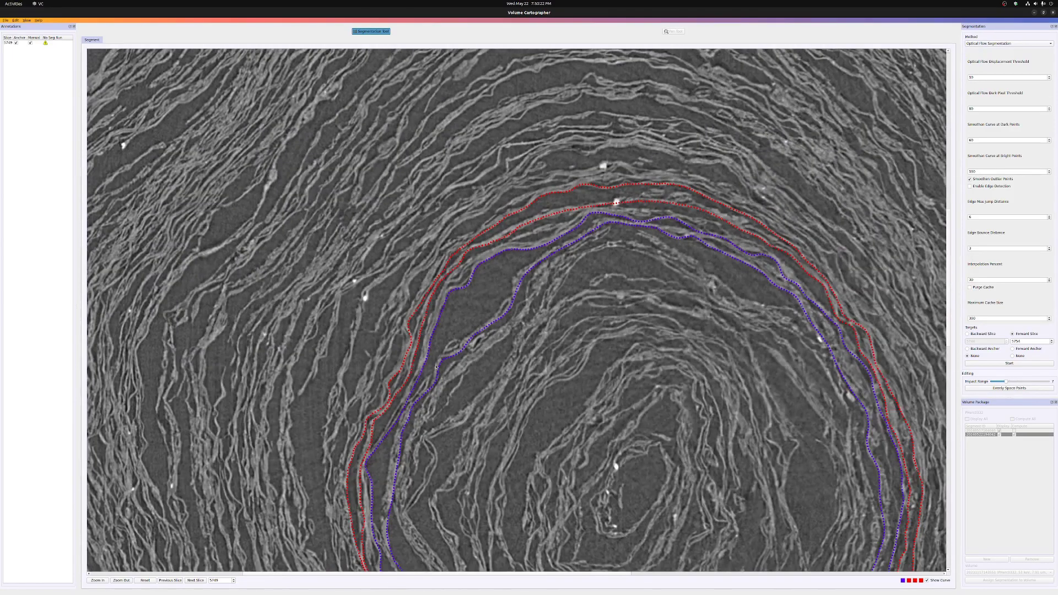
pyautogui.keyDown('ctrl'); pyautogui.scroll(5, 436, 366); pyautogui.keyUp('ctrl')
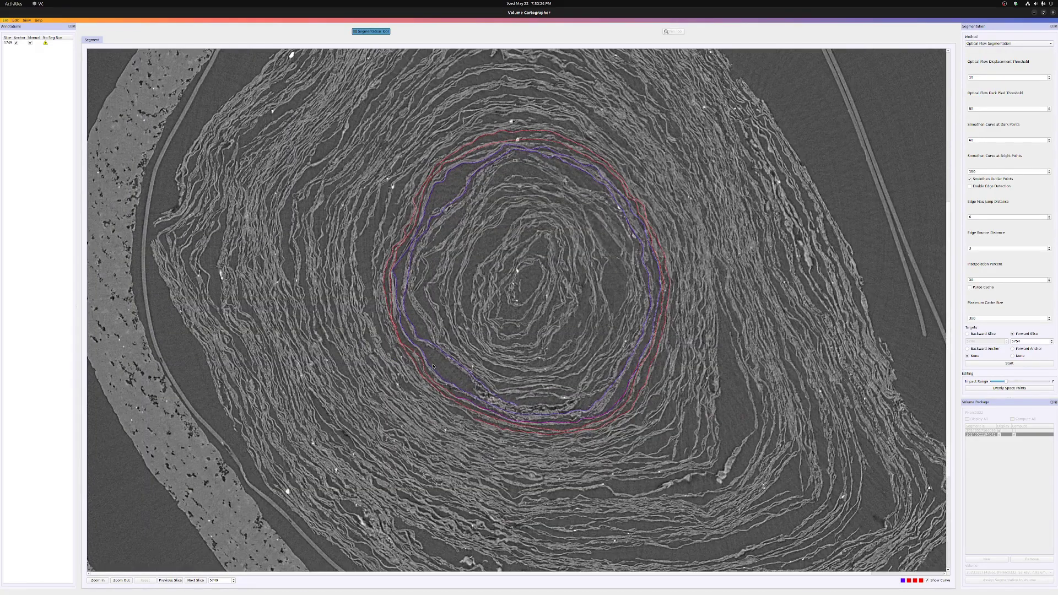
pyautogui.keyDown('ctrl'); pyautogui.scroll(4, 433, 365); pyautogui.keyUp('ctrl')
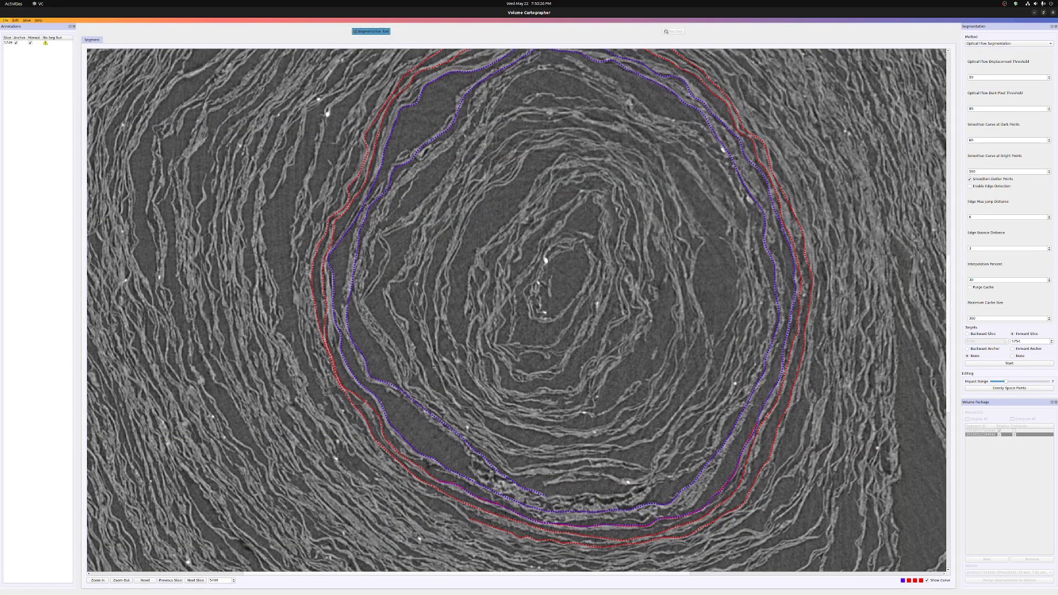
pyautogui.keyDown('ctrl'); pyautogui.scroll(-2, 432, 367); pyautogui.keyUp('ctrl')
pyautogui.keyDown('ctrl'); pyautogui.scroll(1, 432, 366); pyautogui.keyUp('ctrl')
pyautogui.keyDown('ctrl'); pyautogui.scroll(-2, 432, 367); pyautogui.keyUp('ctrl')
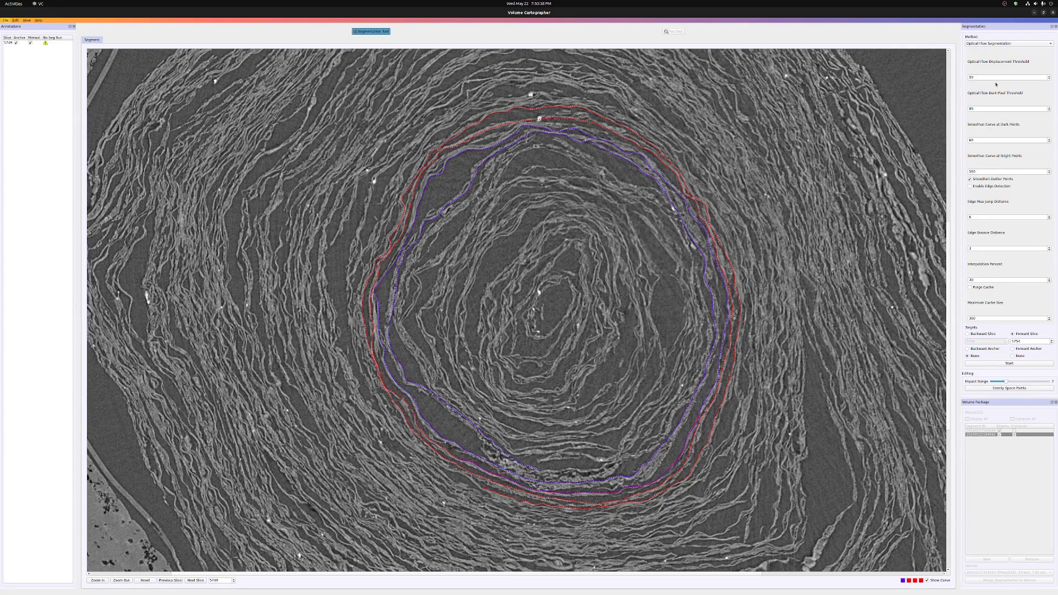
pyautogui.doubleClick(975, 107)
pyautogui.press('Tab')
pyautogui.press('Tab')
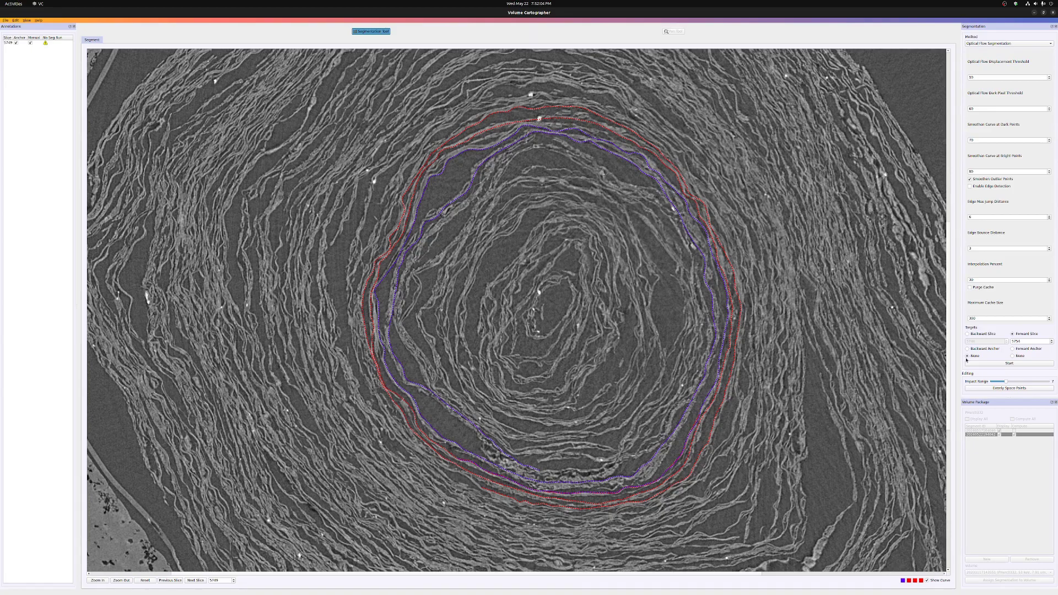
# Step: Run the optical flow segmentation forward to slice 5800
pyautogui.doubleClick(1034, 341)
pyautogui.write('5800')
pyautogui.click(1009, 364)
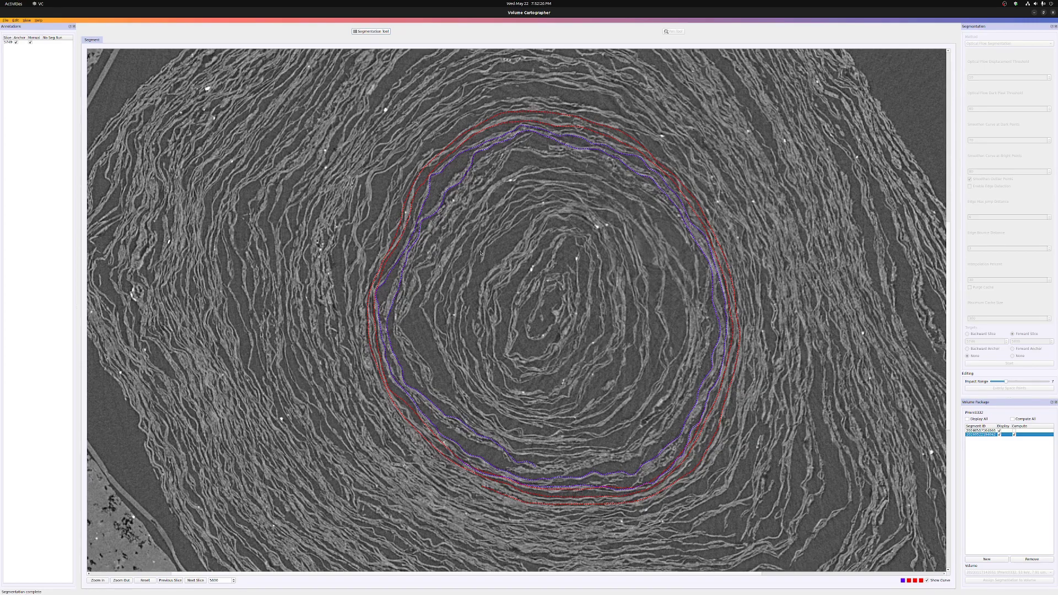
# Step: Reactivate the segmentation tool and review the propagated curve along the upper-left arc on slice 5800
pyautogui.click(373, 31)
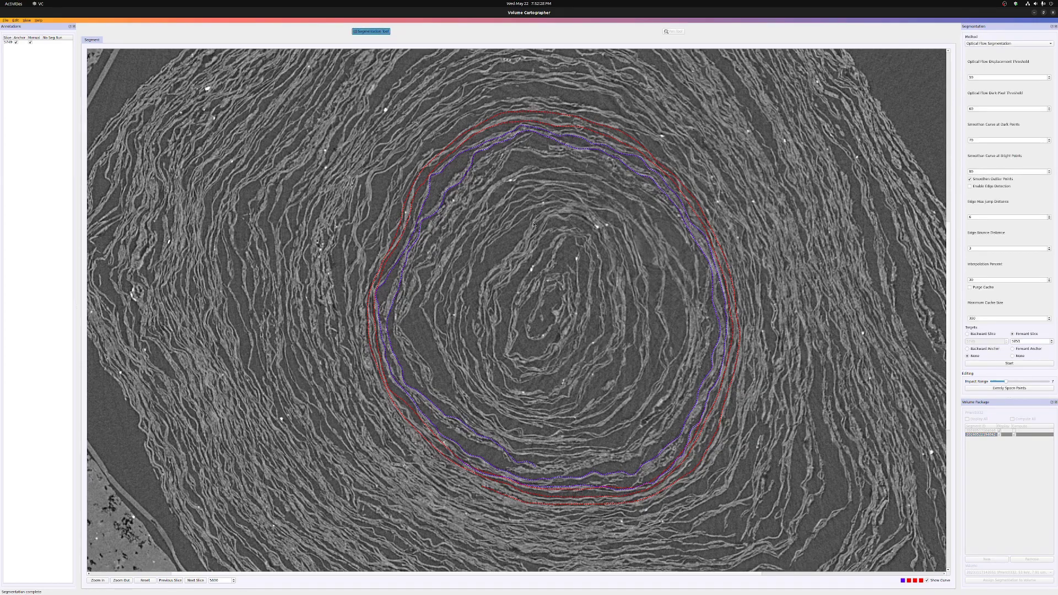
pyautogui.scroll(3, 533, 224)
pyautogui.scroll(3, 534, 224)
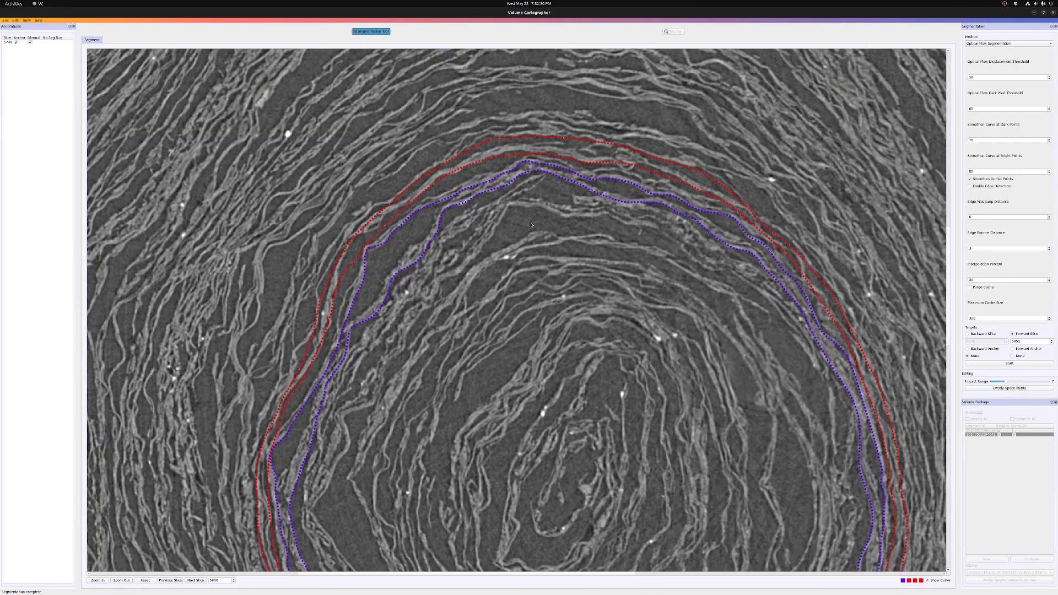
pyautogui.scroll(2, 528, 223)
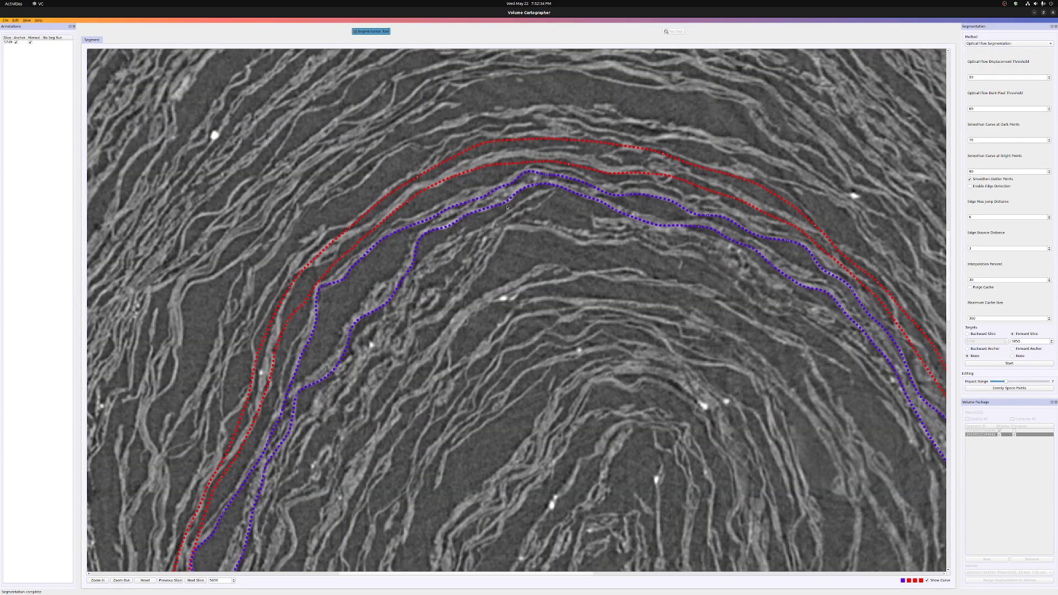
pyautogui.scroll(4, 512, 210)
pyautogui.hscroll(-3, 507, 207)
pyautogui.scroll(5, 506, 208)
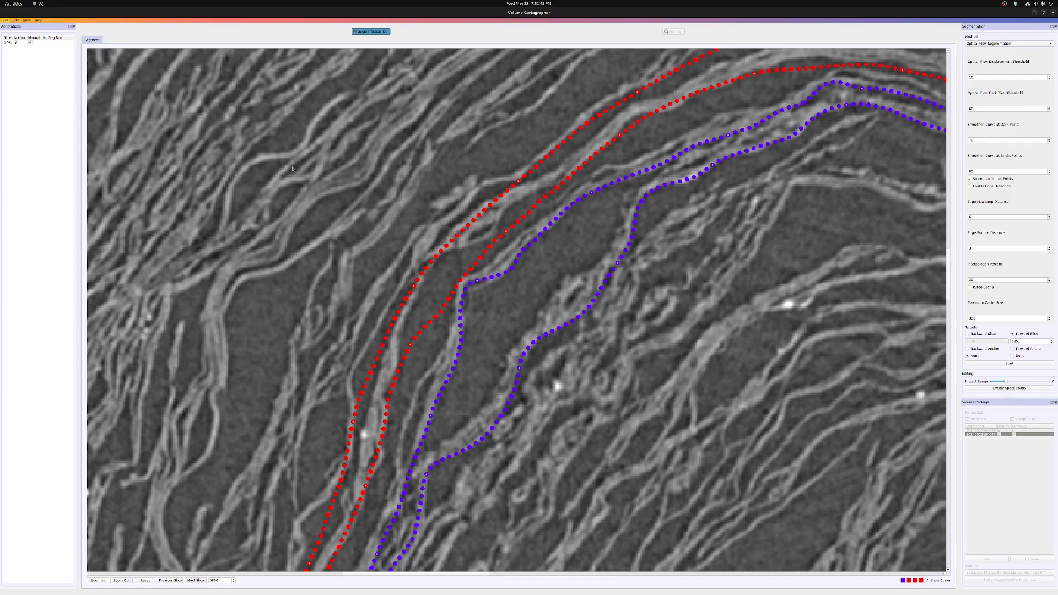
# Step: Return to the anchor slice and examine how the curve follows the upper-left sheets across the following slices
pyautogui.click(9, 43)
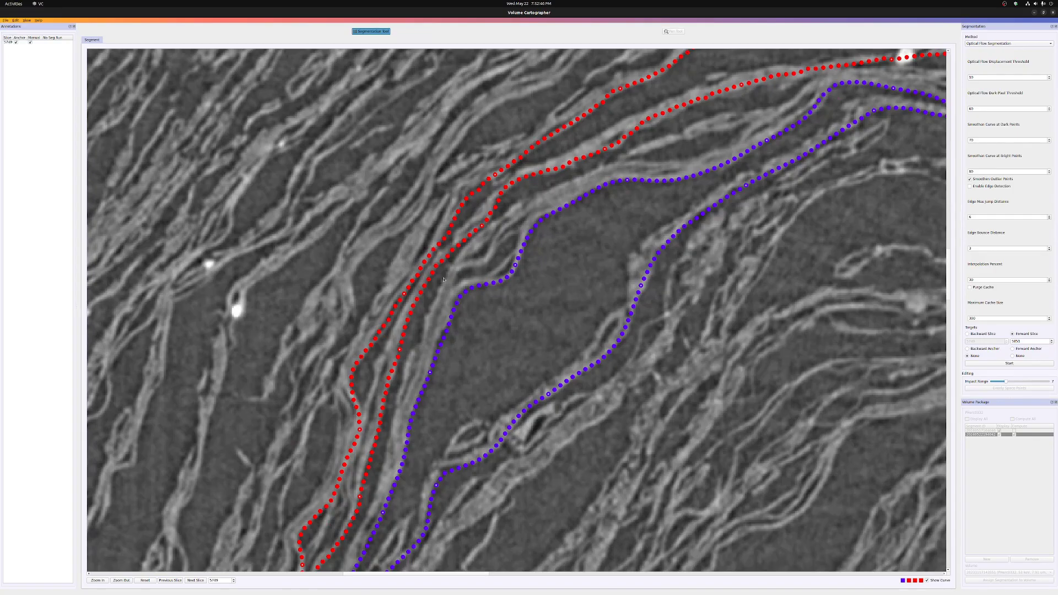
pyautogui.scroll(-20, 443, 280)
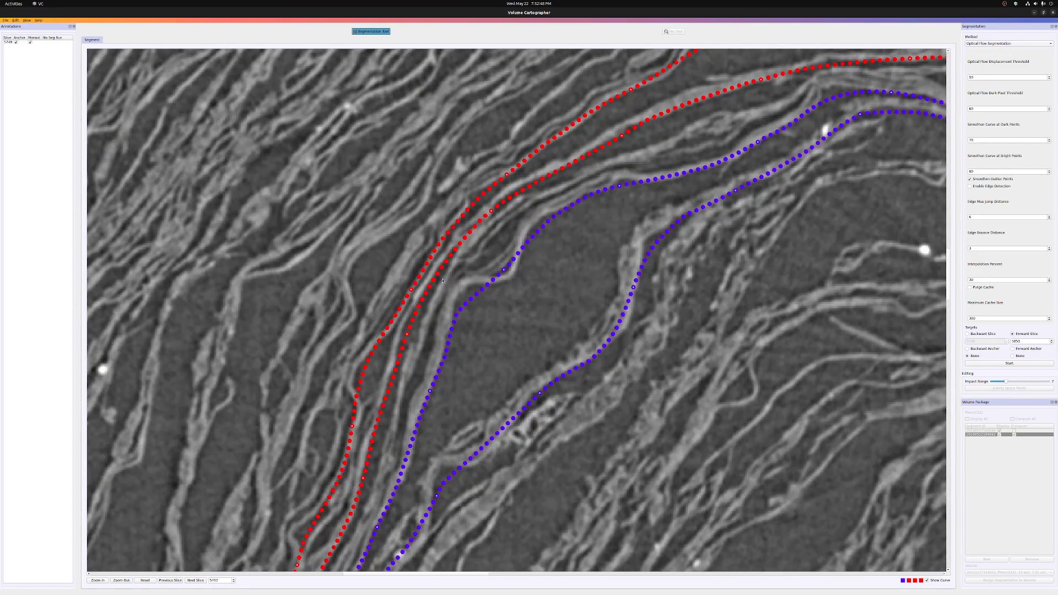
pyautogui.keyDown('shift'); pyautogui.scroll(-18, 441, 281); pyautogui.keyUp('shift')
pyautogui.keyDown('shift'); pyautogui.scroll(17, 442, 281); pyautogui.keyUp('shift')
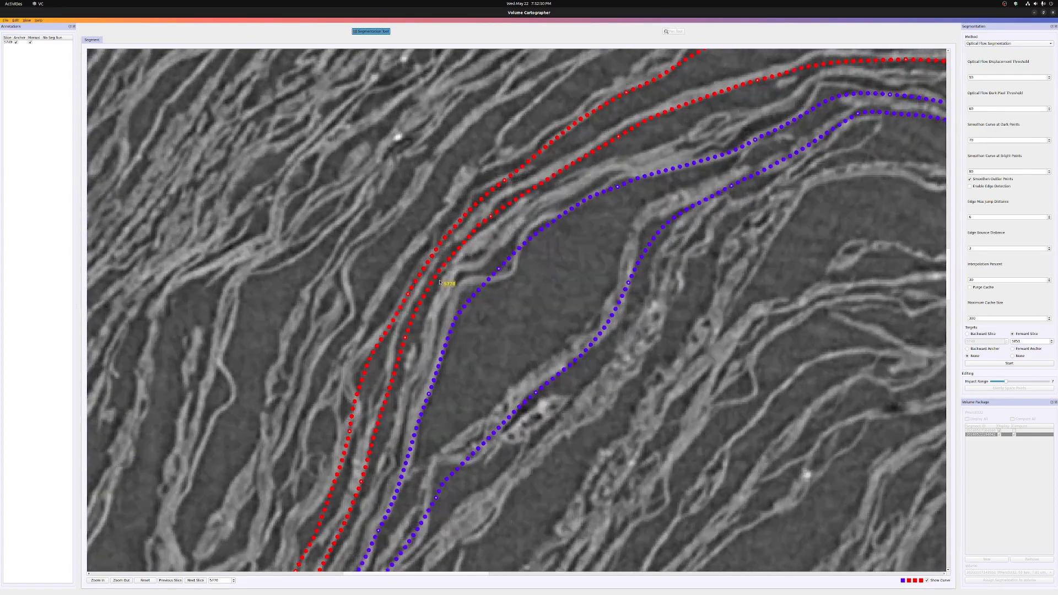
pyautogui.keyDown('ctrl'); pyautogui.scroll(5, 421, 266); pyautogui.keyUp('ctrl')
pyautogui.moveTo(420, 266); pyautogui.dragTo(523, 318, button='right')
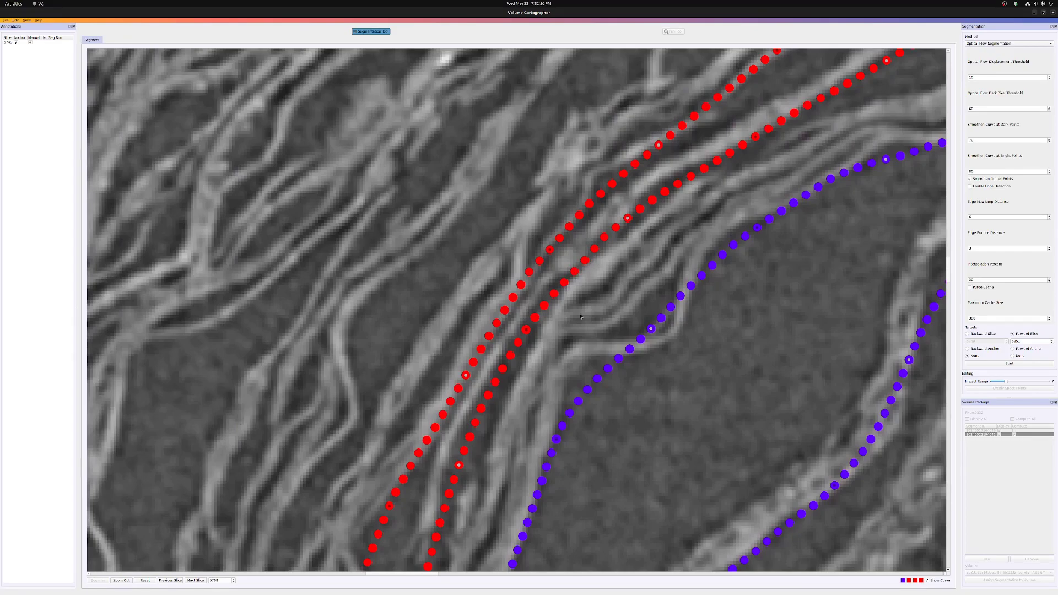
pyautogui.keyDown('shift'); pyautogui.scroll(-18, 581, 317); pyautogui.keyUp('shift')
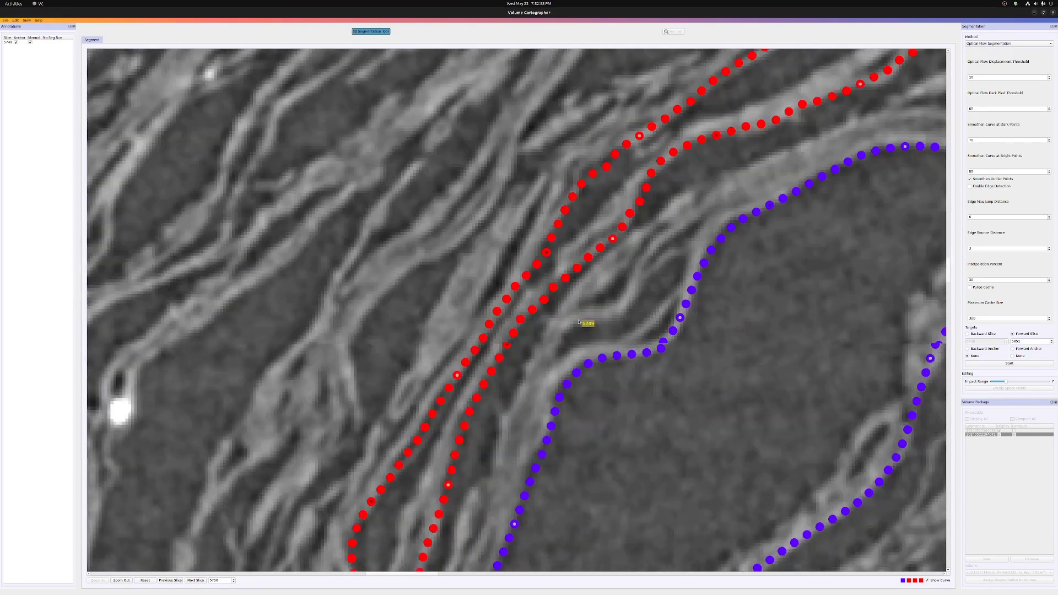
pyautogui.keyDown('shift'); pyautogui.scroll(-1, 579, 322); pyautogui.keyUp('shift')
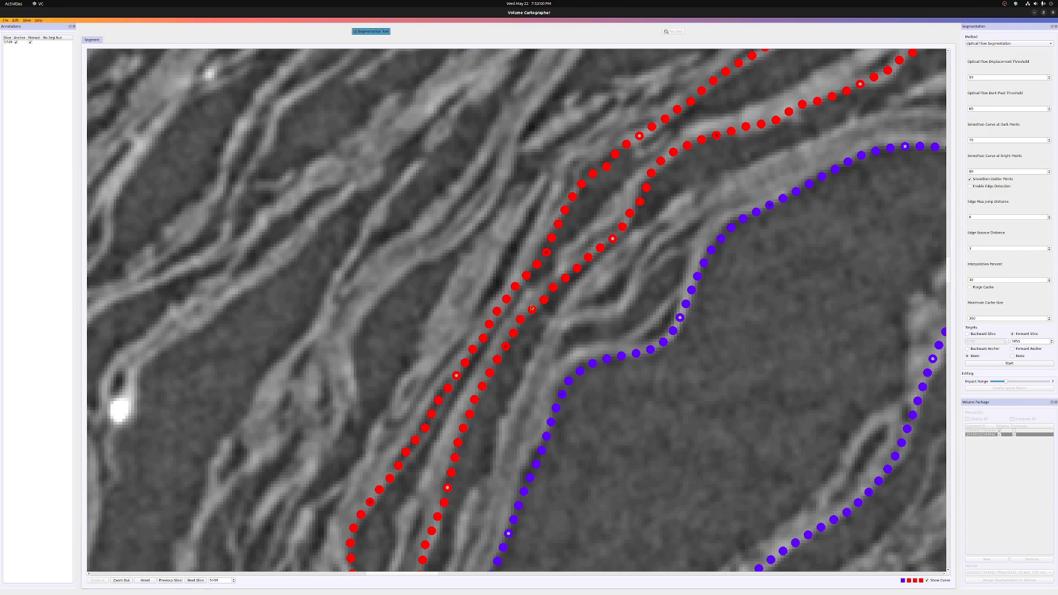
pyautogui.keyDown('shift'); pyautogui.scroll(11, 594, 285); pyautogui.keyUp('shift')
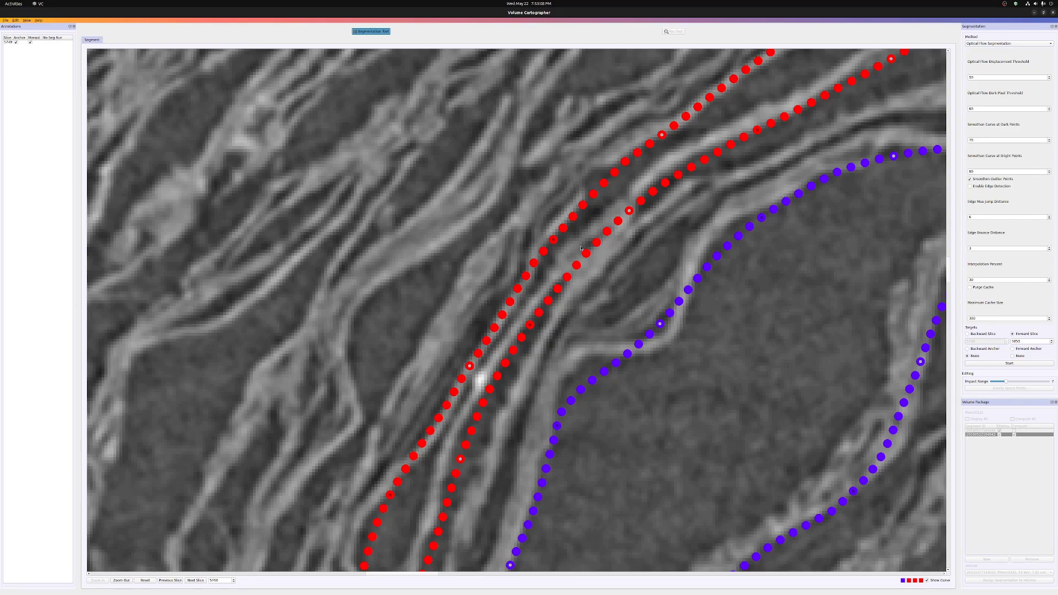
# Step: Toggle the curve display repeatedly to compare both red turns with the underlying sheets at the upper-left bend
pyautogui.press('space')
pyautogui.press('space')
pyautogui.press('space')
pyautogui.press('space')
pyautogui.press('space')
pyautogui.press('space')
pyautogui.press('space')
pyautogui.press('space')
pyautogui.press('space')
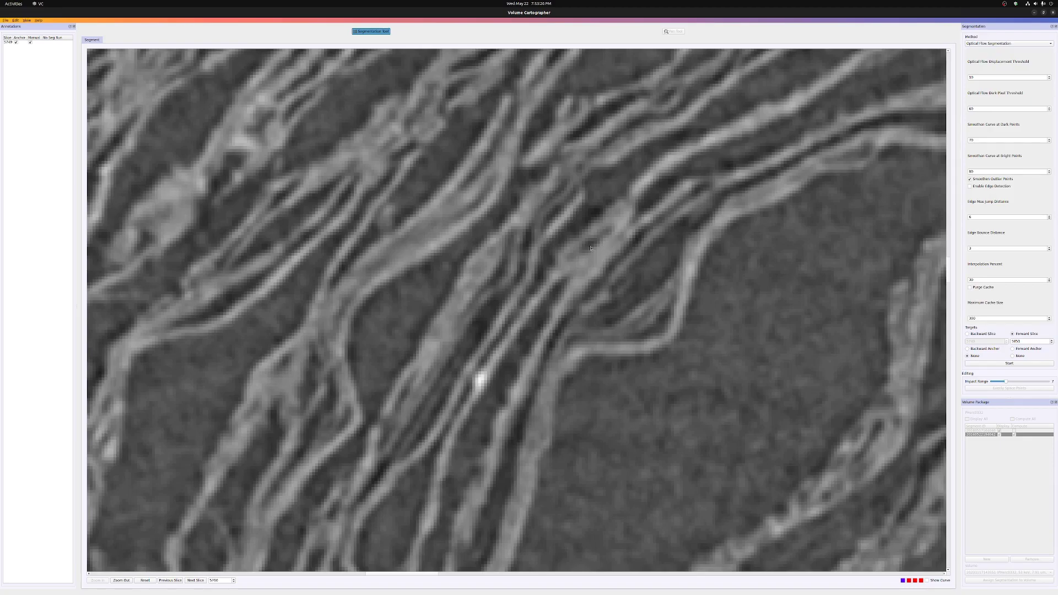
pyautogui.press('space')
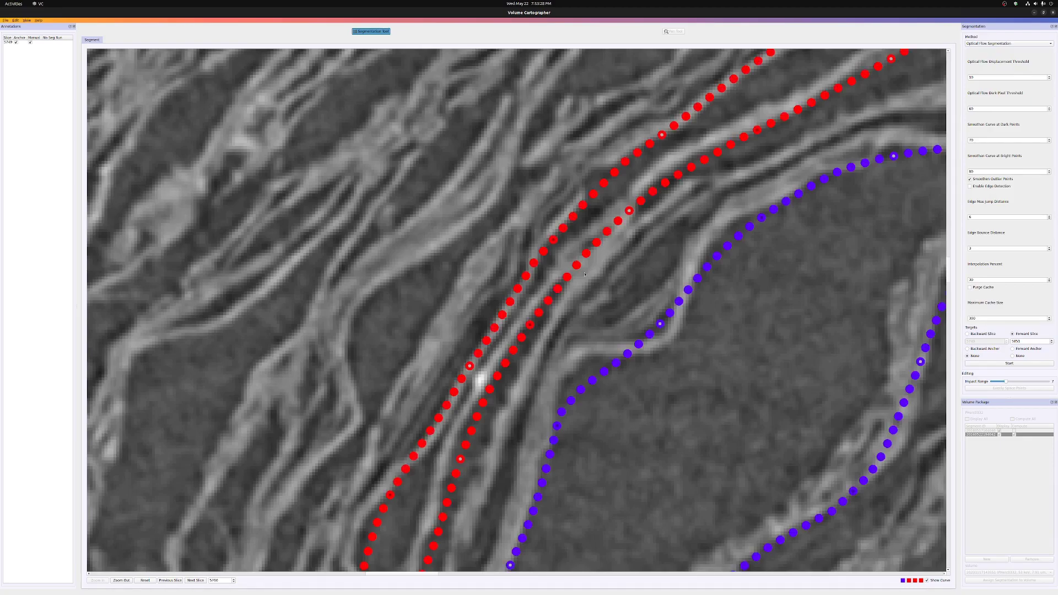
# Step: Trace the sheets at the upper-left bend back and forth through the slices, ending on slice 5800
pyautogui.scroll(10, 585, 274)
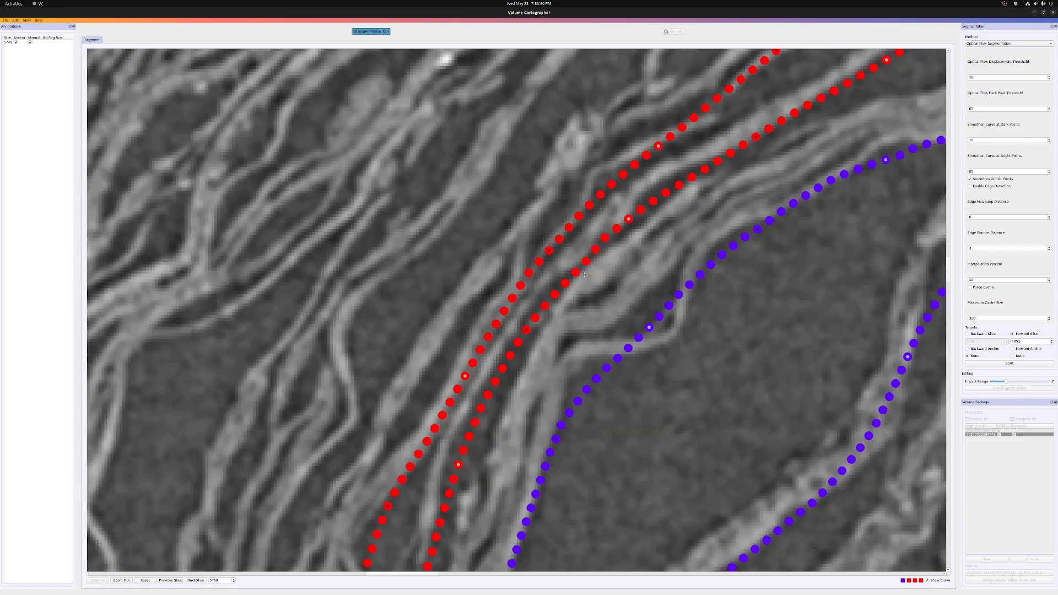
pyautogui.scroll(4, 585, 273)
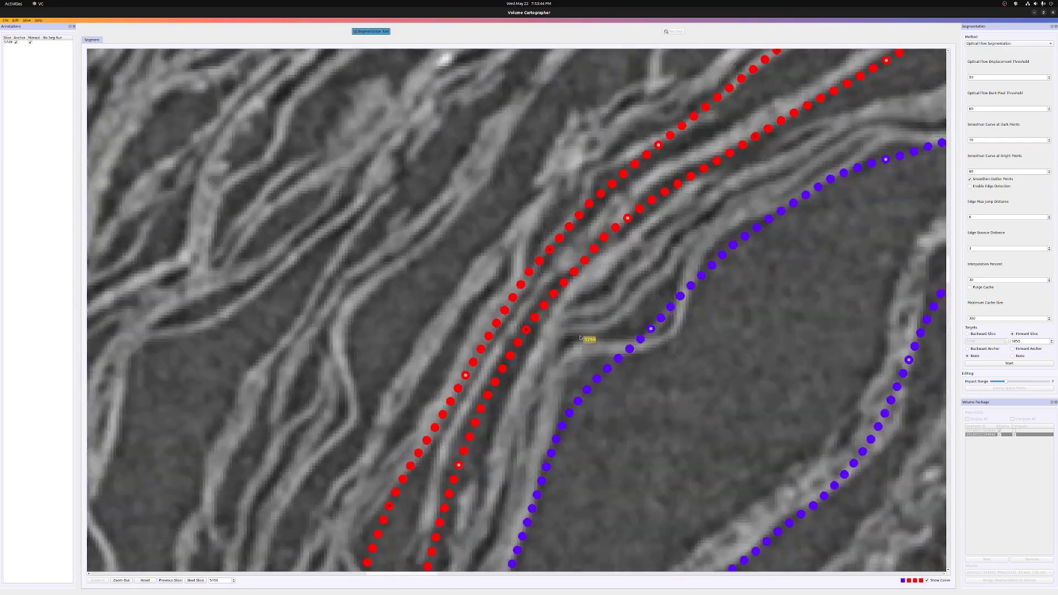
pyautogui.scroll(-20, 580, 338)
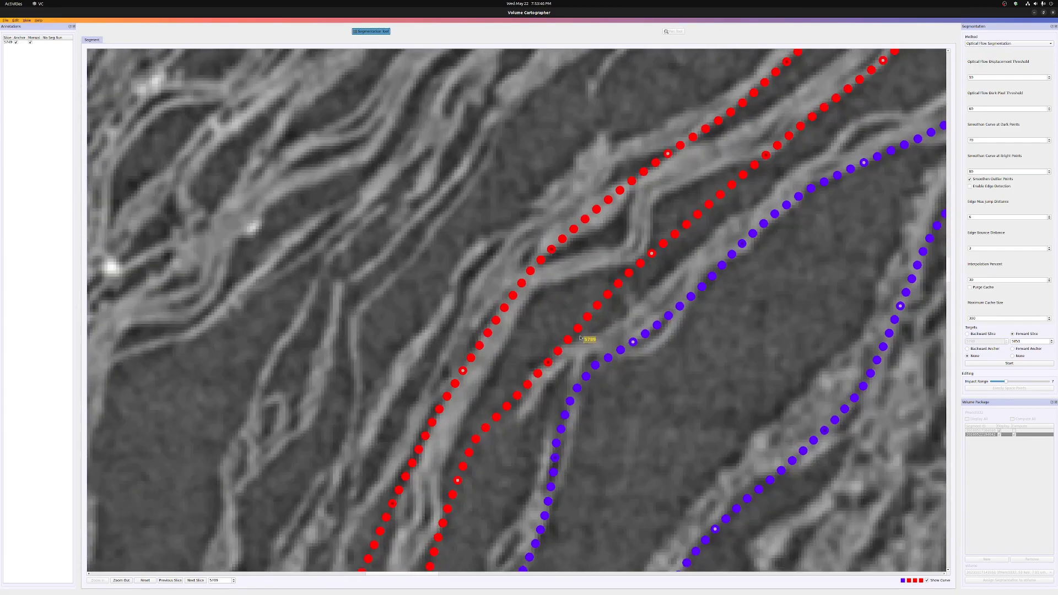
pyautogui.scroll(-7, 580, 338)
pyautogui.scroll(-4, 580, 338)
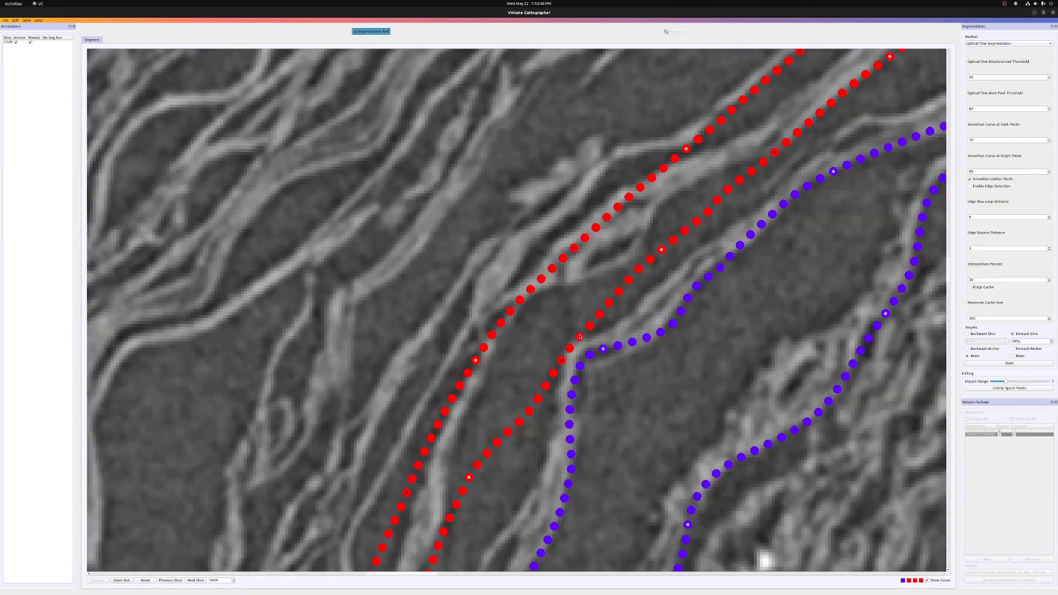
# Step: Fit the red curve's outer turn to its sheet along the upper-left bend on slice 5800
pyautogui.keyDown('ctrl'); pyautogui.scroll(-3, 551, 357); pyautogui.keyUp('ctrl')
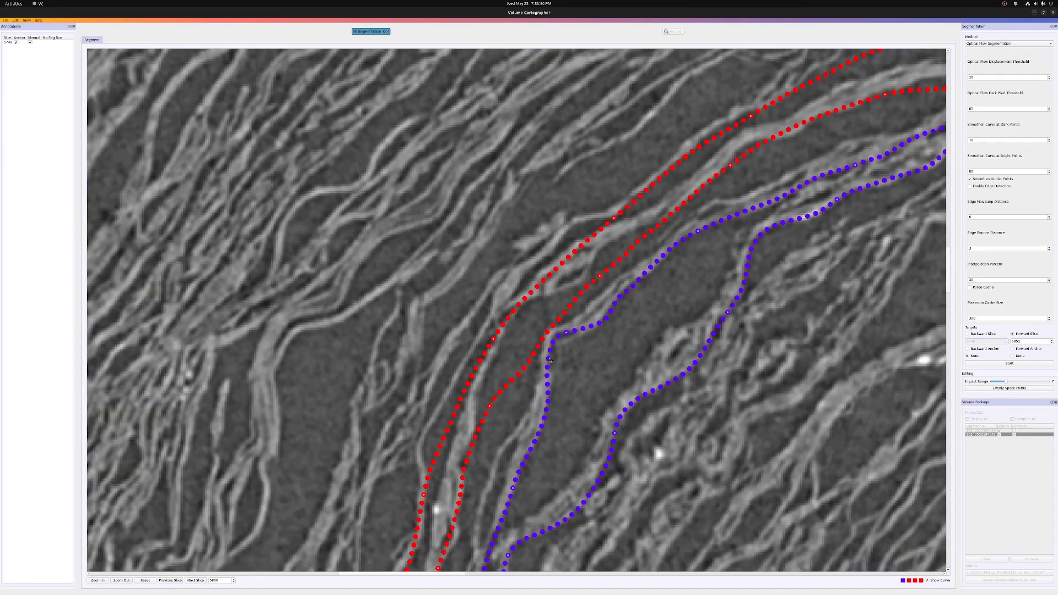
pyautogui.click(430, 442)
pyautogui.click(426, 488)
pyautogui.click(422, 452)
pyautogui.click(498, 319)
pyautogui.click(535, 276)
pyautogui.click(555, 248)
pyautogui.click(576, 226)
# Step: Fit the red curve's inner turn to its sheet around the upper-left bend, varying the impact range
pyautogui.press('d')
pyautogui.press('d')
pyautogui.press('d')
pyautogui.press('d')
pyautogui.click(513, 343)
pyautogui.press('a')
pyautogui.press('a')
pyautogui.press('a')
pyautogui.press('a')
pyautogui.click(519, 314)
pyautogui.click(612, 243)
# Step: Adjust both turns of the red curve to their sheets along the upper-left arc leading toward the crest
pyautogui.scroll(2, 553, 357)
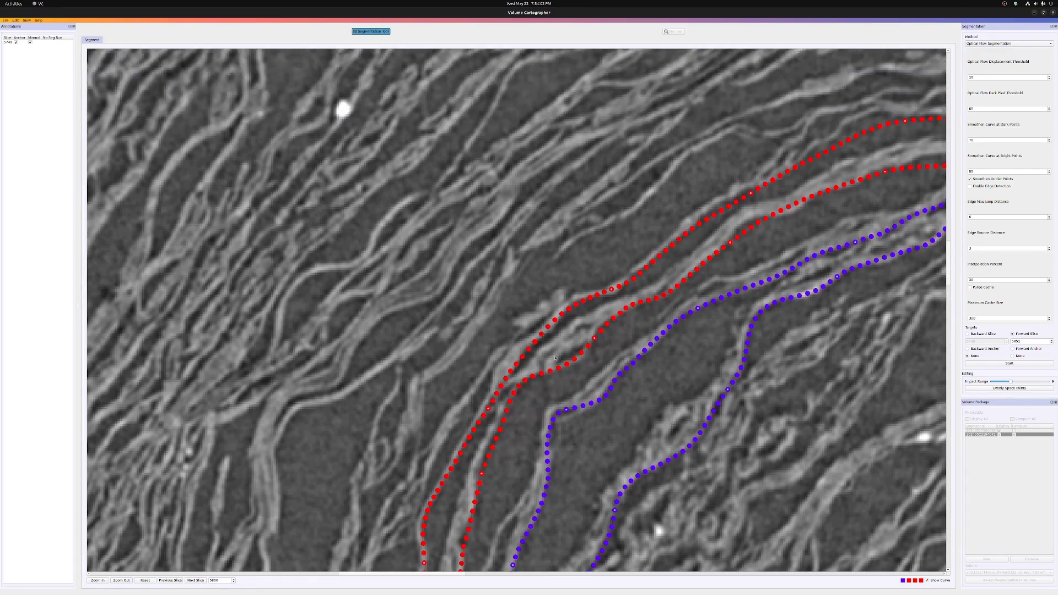
pyautogui.hscroll(4, 527, 328)
pyautogui.click(590, 212)
pyautogui.click(537, 208)
pyautogui.click(556, 198)
pyautogui.click(616, 211)
pyautogui.keyDown('ctrl'); pyautogui.scroll(-2, 579, 278); pyautogui.keyUp('ctrl')
pyautogui.hscroll(2, 562, 277)
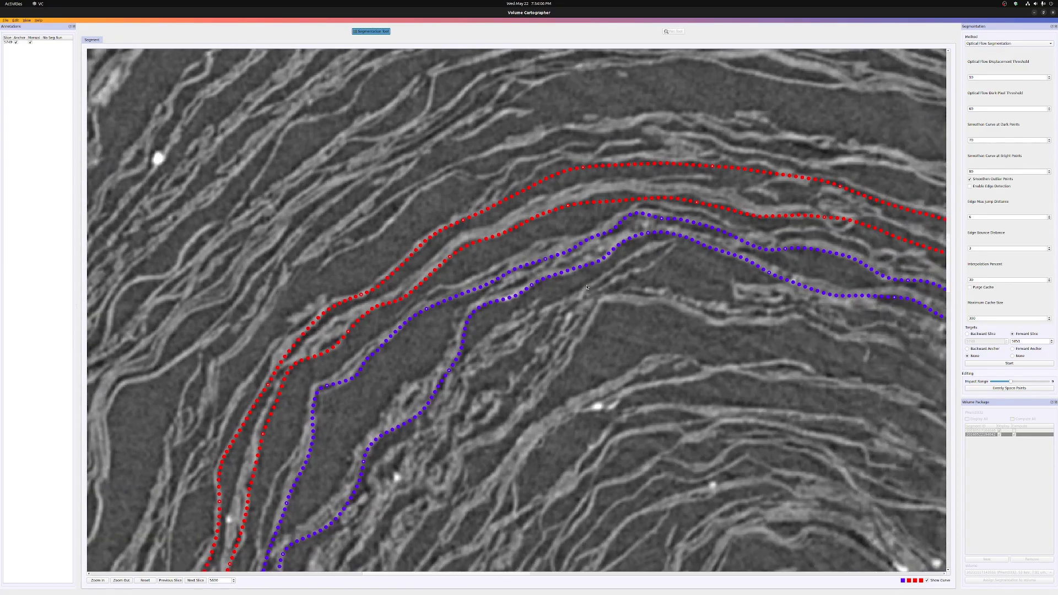
# Step: Reshape the outer turn onto its sheet at the left shoulder of the crest with changed impact ranges
pyautogui.scroll(1, 546, 278)
pyautogui.press('d')
pyautogui.press('d')
pyautogui.click(520, 268)
pyautogui.press('a')
pyautogui.press('a')
pyautogui.click(555, 242)
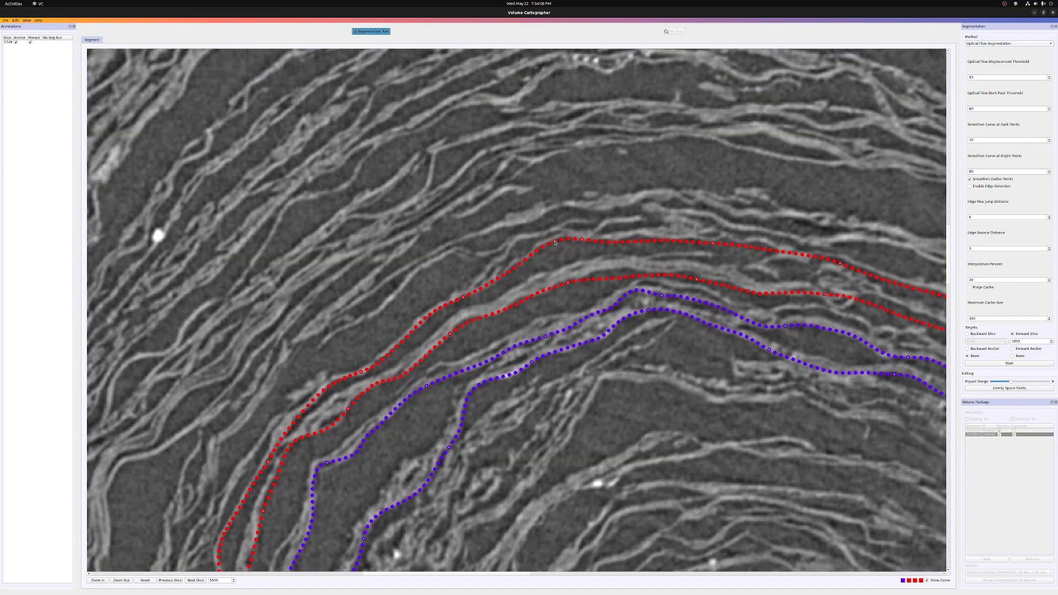
# Step: Adjust the inner turn to its sheet across the crest, changing the impact range between corrections
pyautogui.press('a')
pyautogui.press('a')
pyautogui.press('d')
pyautogui.press('d')
pyautogui.click(619, 271)
pyautogui.press('d')
pyautogui.press('d')
pyautogui.click(842, 308)
# Step: Fit the outer turn to its sheet along the top of the crest and reduce the impact range
pyautogui.click(639, 237)
pyautogui.click(693, 239)
pyautogui.click(728, 238)
pyautogui.click(762, 242)
pyautogui.press('a')
pyautogui.press('a')
# Step: Pull the outer turn outward onto its sheet along the upper-right shoulder of the winding
pyautogui.hscroll(5, 705, 270)
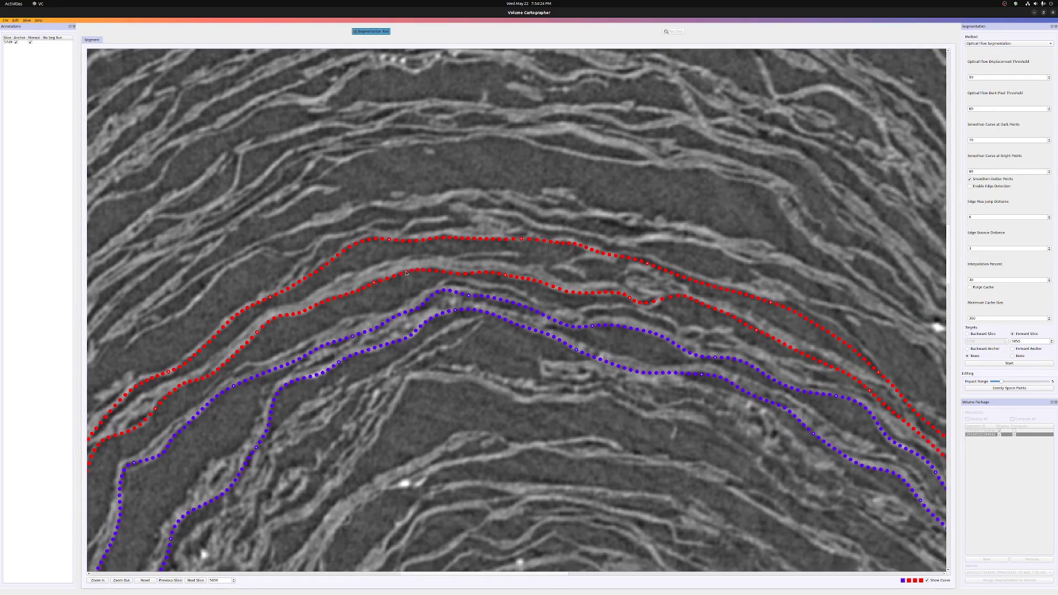
pyautogui.hscroll(3, 431, 321)
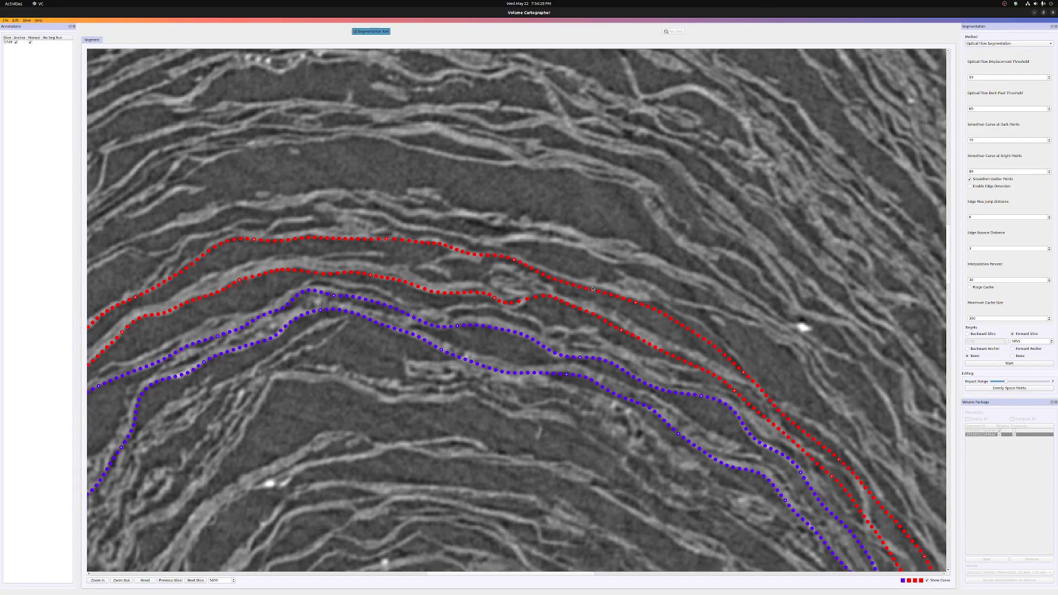
pyautogui.click(707, 329)
pyautogui.click(730, 353)
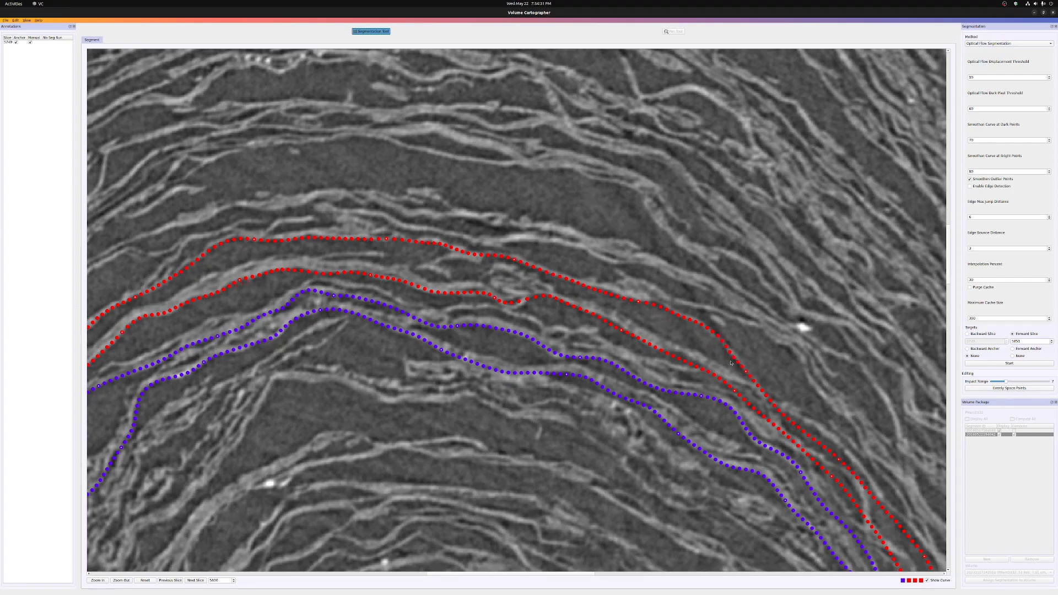
# Step: Enlarge the impact range, shift the inner red turn along its sheet beyond the crest's dip, and evenly space the curve's points
pyautogui.click(514, 309)
pyautogui.scroll(3, 525, 319)
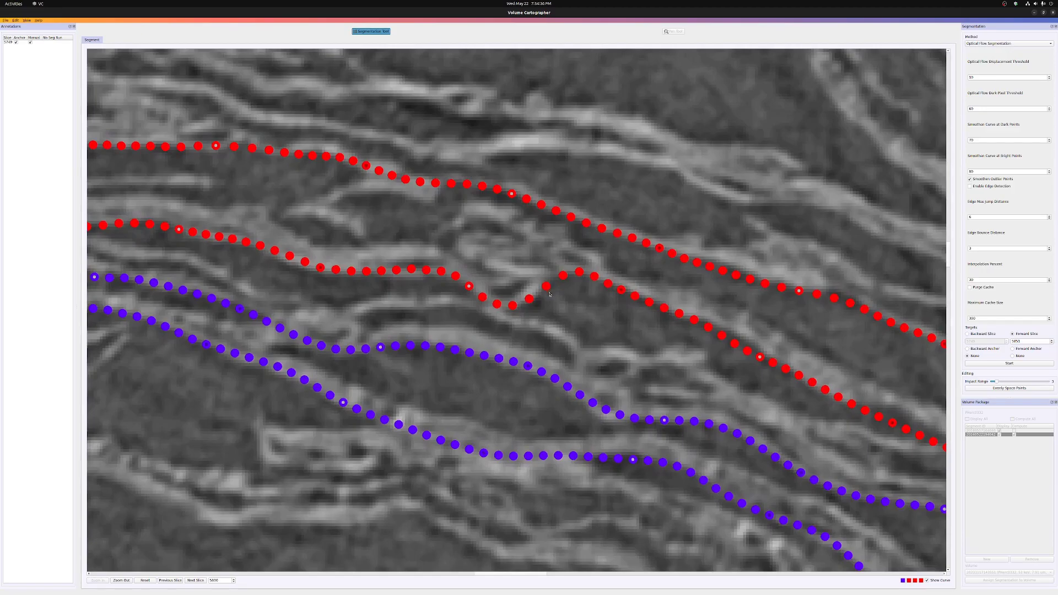
pyautogui.moveTo(608, 285); pyautogui.dragTo(626, 292)
pyautogui.press('d')
pyautogui.press('d')
pyautogui.press('d')
pyautogui.press('d')
pyautogui.press('d')
pyautogui.press('d')
pyautogui.moveTo(709, 328); pyautogui.dragTo(755, 346)
pyautogui.moveTo(528, 298); pyautogui.dragTo(534, 296)
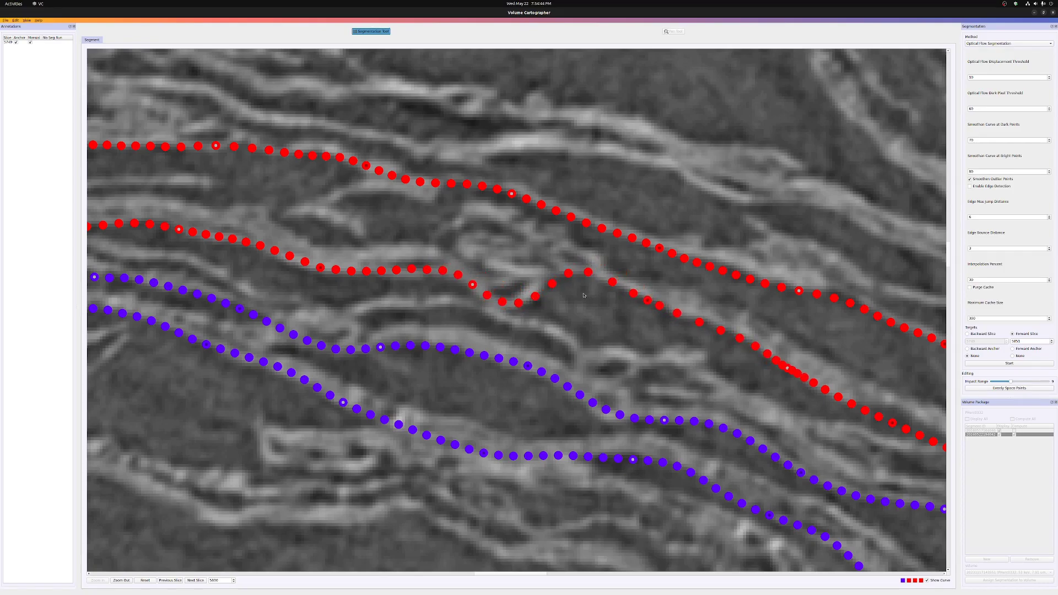
pyautogui.press('v')
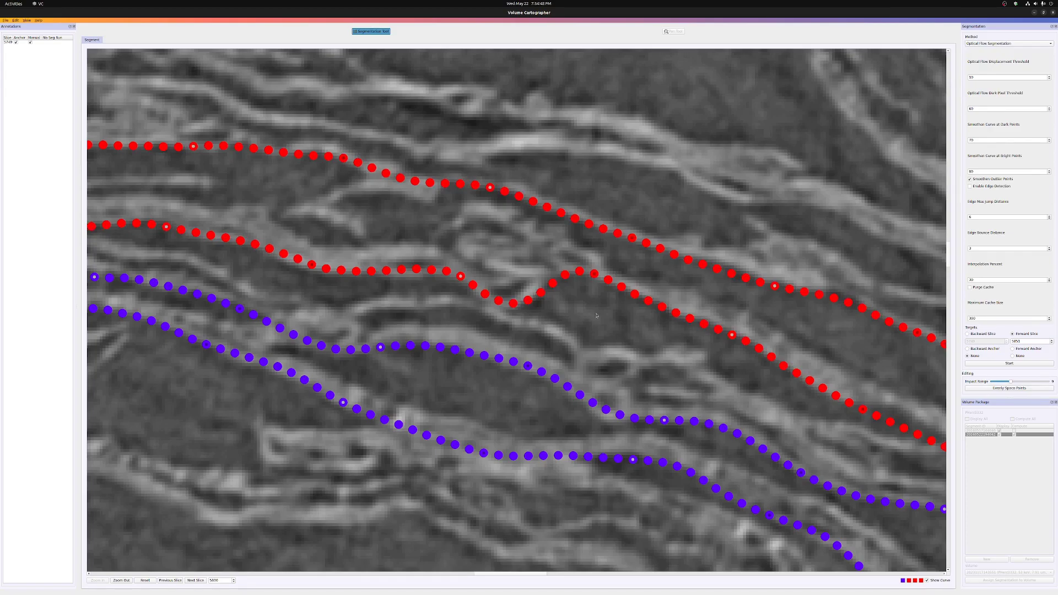
# Step: Pull the outer red turn onto its sheet down the upper-right shoulder, changing the impact range between corrections
pyautogui.scroll(-2, 598, 325)
pyautogui.press('a')
pyautogui.press('a')
pyautogui.click(677, 275)
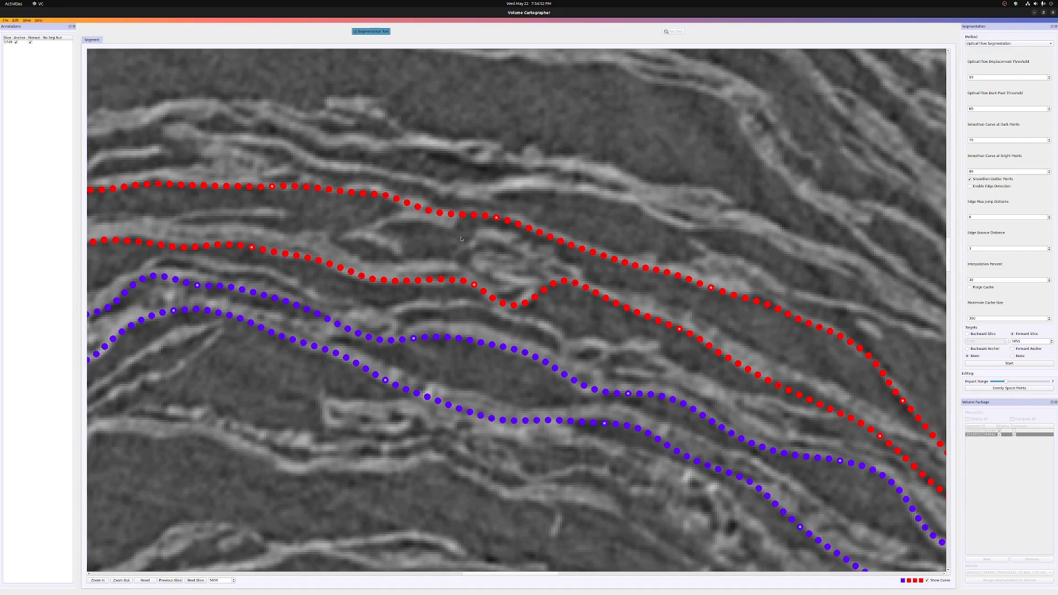
pyautogui.moveTo(822, 387); pyautogui.dragTo(405, 274, button='right')
pyautogui.keyDown('ctrl'); pyautogui.scroll(-3, 519, 318); pyautogui.keyUp('ctrl')
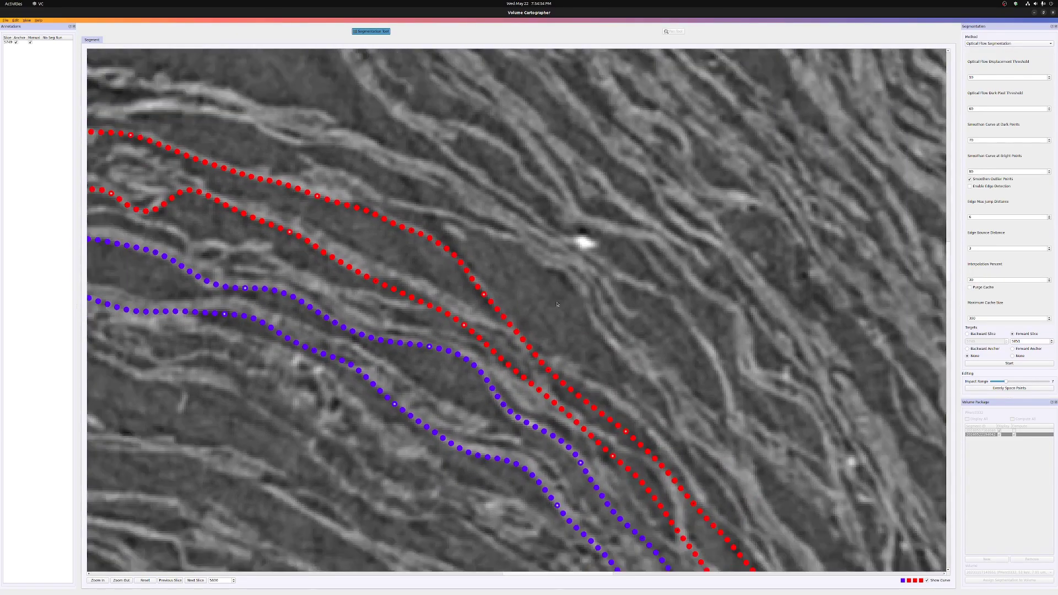
pyautogui.click(471, 274)
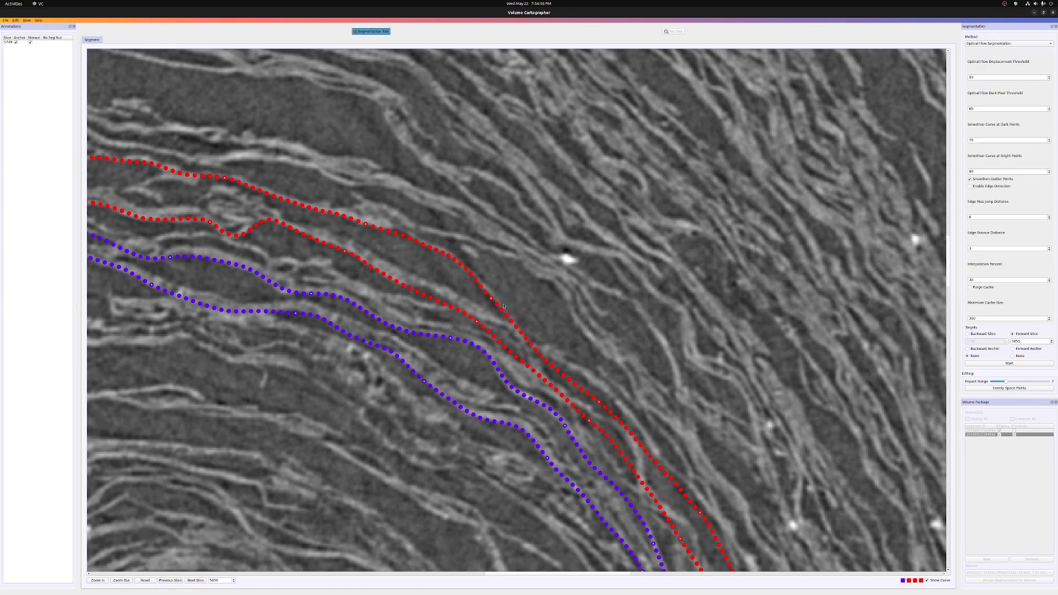
pyautogui.moveTo(531, 325); pyautogui.dragTo(521, 318)
pyautogui.press('d')
pyautogui.press('d')
pyautogui.moveTo(558, 351)
pyautogui.mouseDown()
pyautogui.moveTo(562, 342)
pyautogui.moveTo(604, 378)
pyautogui.moveTo(593, 364)
pyautogui.mouseUp()
# Step: Pull the inner red turn outward onto its sheet down the right shoulder and nudge the outer turn beside it
pyautogui.moveTo(439, 281); pyautogui.dragTo(437, 275)
pyautogui.moveTo(502, 324); pyautogui.dragTo(513, 311)
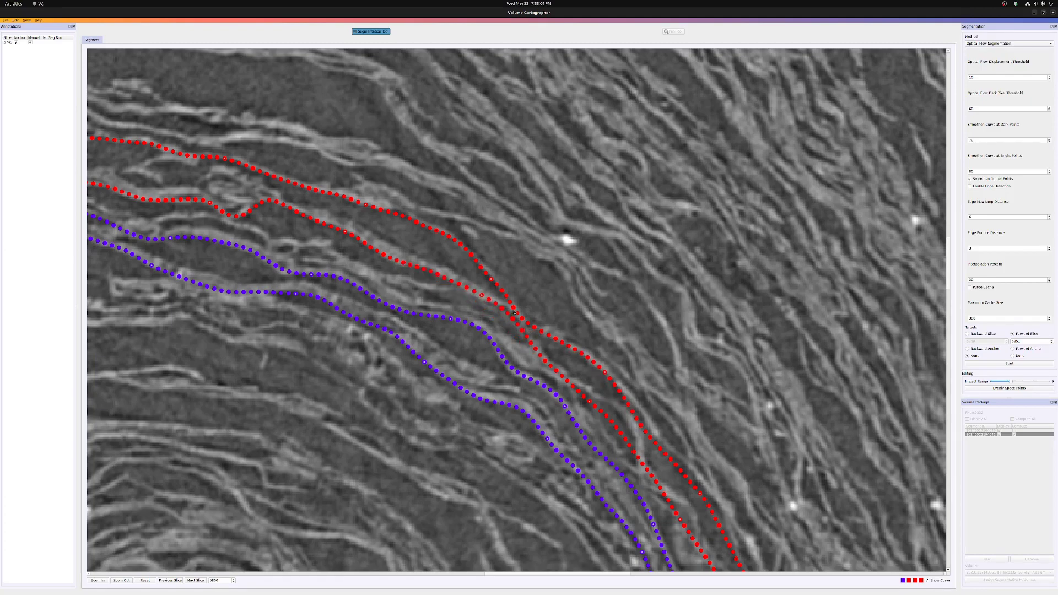
pyautogui.moveTo(608, 331); pyautogui.dragTo(544, 243, button='right')
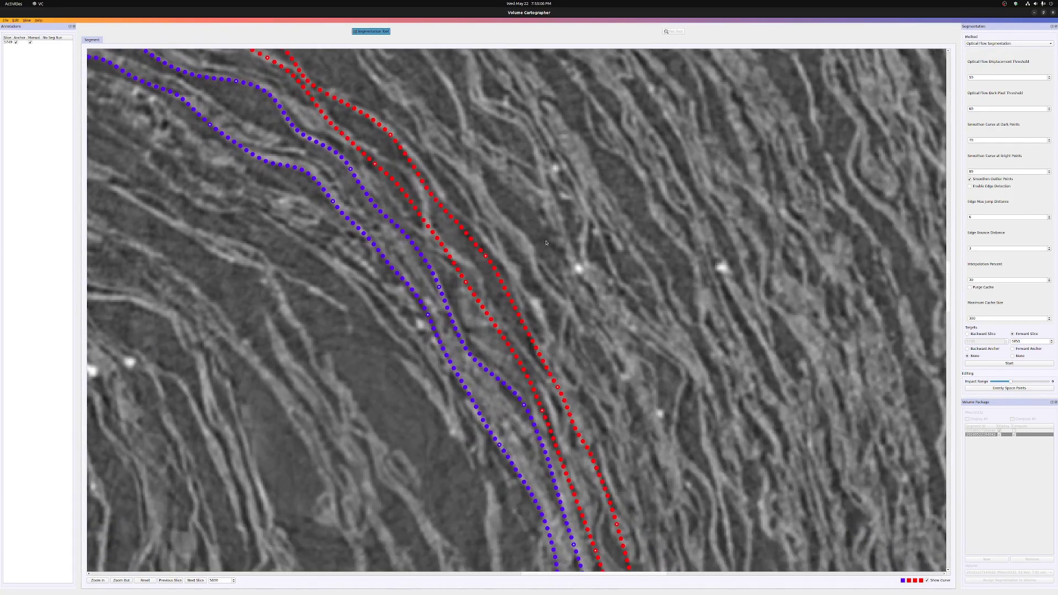
pyautogui.moveTo(425, 182); pyautogui.dragTo(409, 185)
pyautogui.moveTo(428, 240); pyautogui.dragTo(471, 272)
pyautogui.moveTo(361, 149); pyautogui.dragTo(428, 176)
pyautogui.moveTo(463, 229); pyautogui.dragTo(476, 233)
pyautogui.scroll(-3, 580, 341)
pyautogui.moveTo(538, 308)
pyautogui.mouseDown()
pyautogui.moveTo(533, 285)
pyautogui.moveTo(533, 316)
pyautogui.mouseUp()
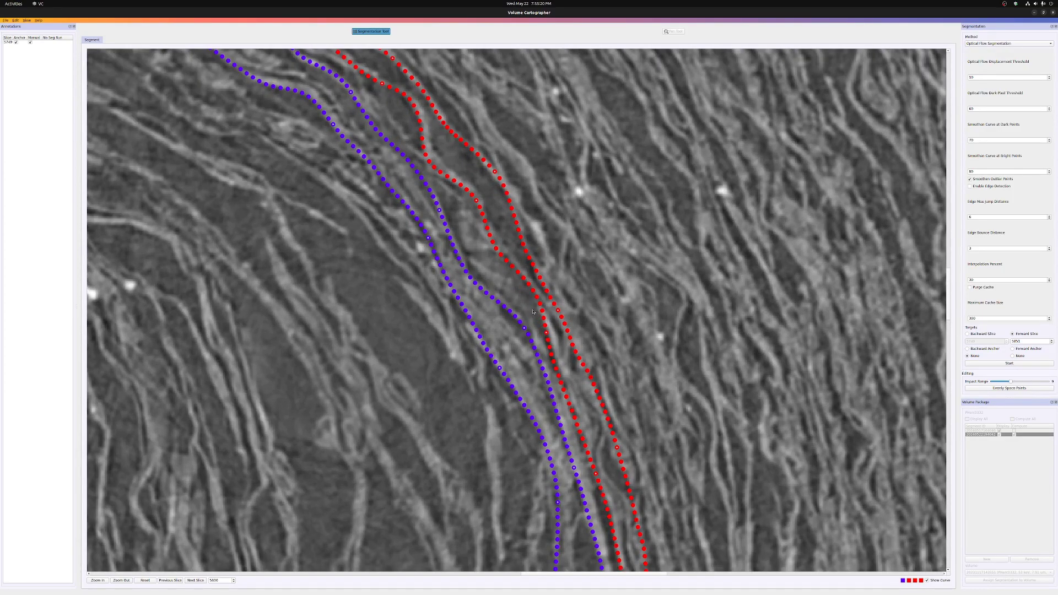
# Step: Inspect the fit of both red turns down the right flank against the adjacent slice and with the curve hidden
pyautogui.scroll(-2, 586, 324)
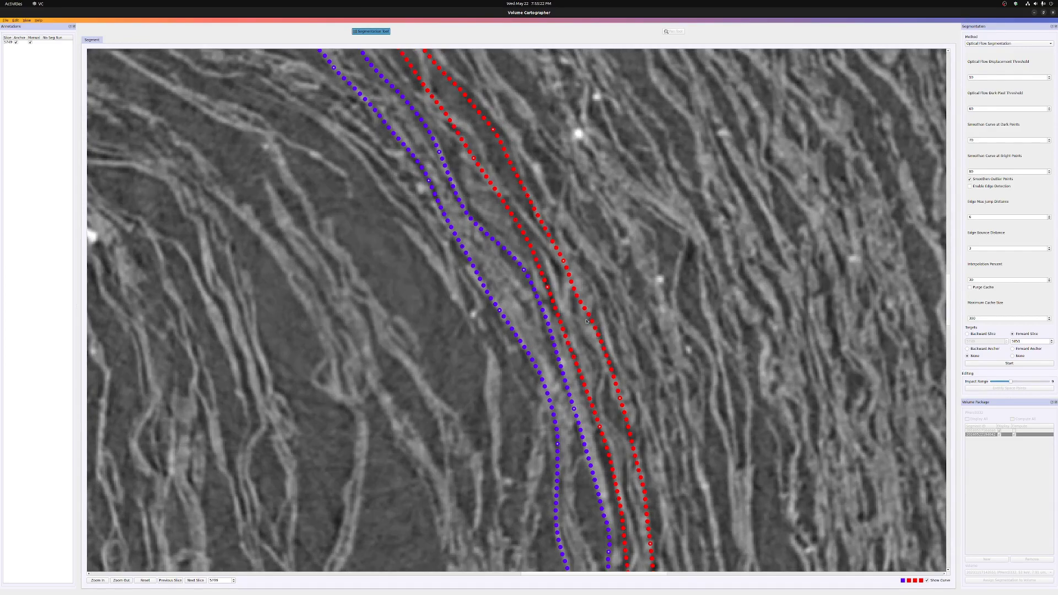
pyautogui.keyDown('ctrl'); pyautogui.scroll(-1, 586, 321); pyautogui.keyUp('ctrl')
pyautogui.moveTo(651, 359); pyautogui.dragTo(618, 336, button='right')
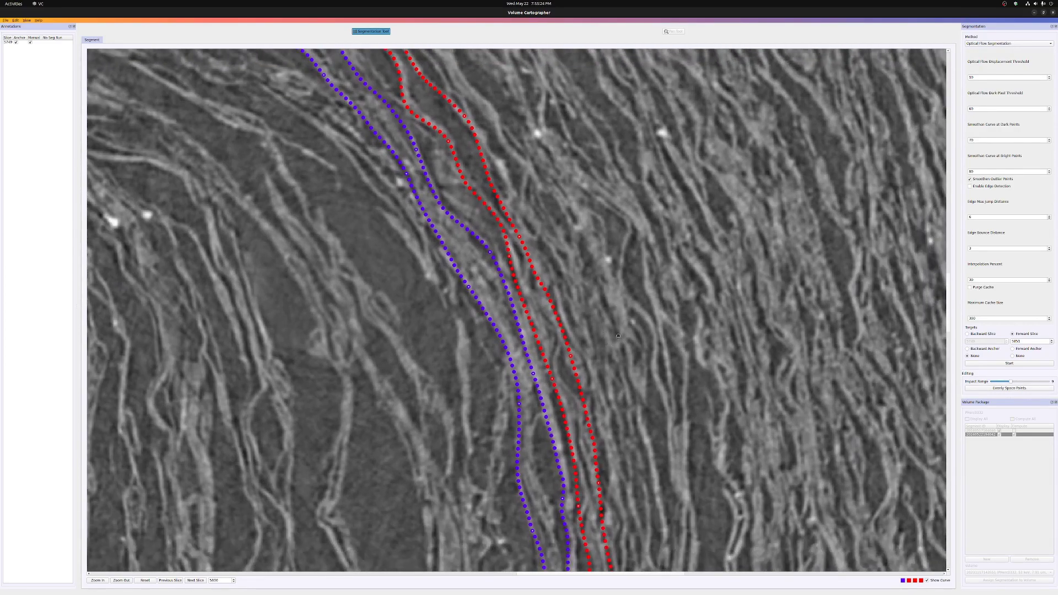
pyautogui.keyDown('ctrl'); pyautogui.scroll(1, 577, 329); pyautogui.keyUp('ctrl')
pyautogui.moveTo(707, 399); pyautogui.dragTo(632, 309, button='right')
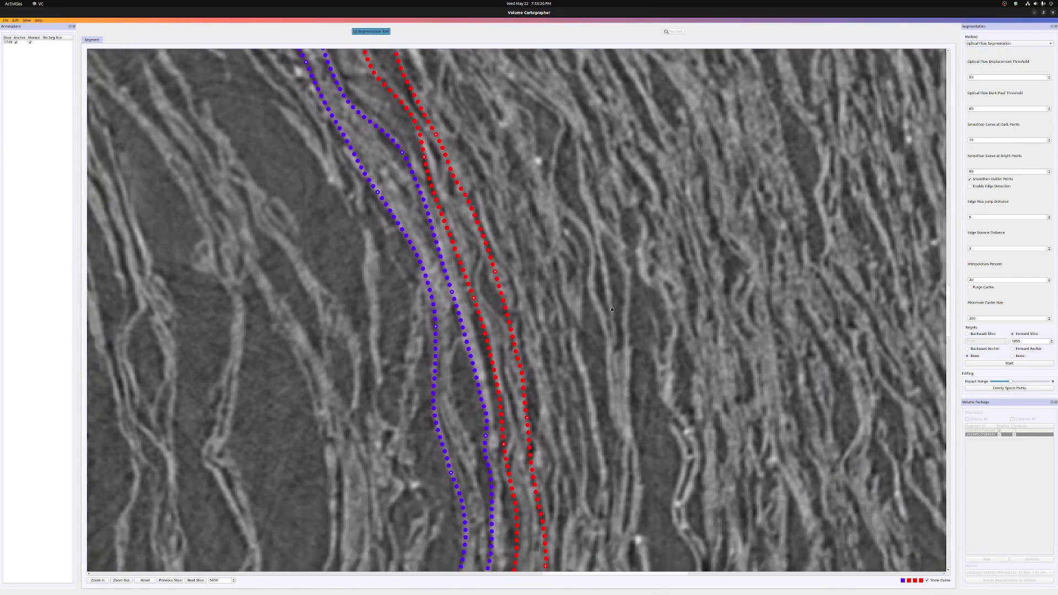
pyautogui.press('space')
pyautogui.press('space')
pyautogui.press('space')
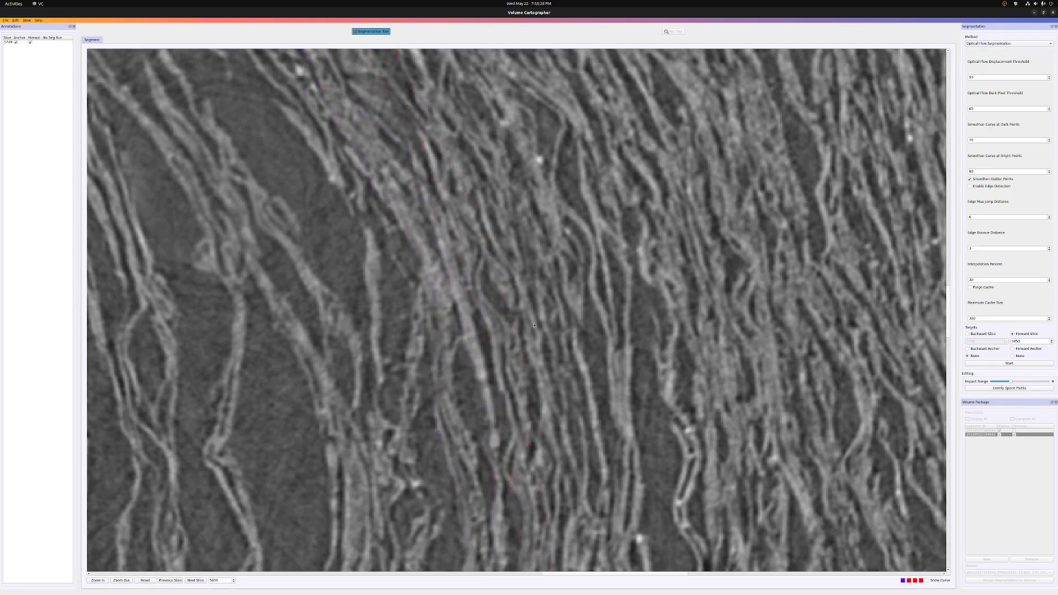
pyautogui.press('space')
pyautogui.press('space')
pyautogui.press('space')
# Step: Correct the inner red turn along the middle of the right flank with a smaller impact range, then enlarge the range again
pyautogui.moveTo(455, 235)
pyautogui.mouseDown()
pyautogui.moveTo(451, 223)
pyautogui.moveTo(519, 427)
pyautogui.mouseUp()
pyautogui.press('a')
pyautogui.press('a')
pyautogui.press('a')
pyautogui.press('a')
pyautogui.click(499, 376)
pyautogui.click(511, 428)
pyautogui.click(503, 473)
pyautogui.click(523, 508)
pyautogui.press('d')
pyautogui.press('d')
pyautogui.press('d')
pyautogui.press('d')
# Step: Step back through the earlier slices and return to slice 5800 to trace the sheets along the right flank
pyautogui.keyDown('shift'); pyautogui.scroll(-20, 477, 248); pyautogui.keyUp('shift')
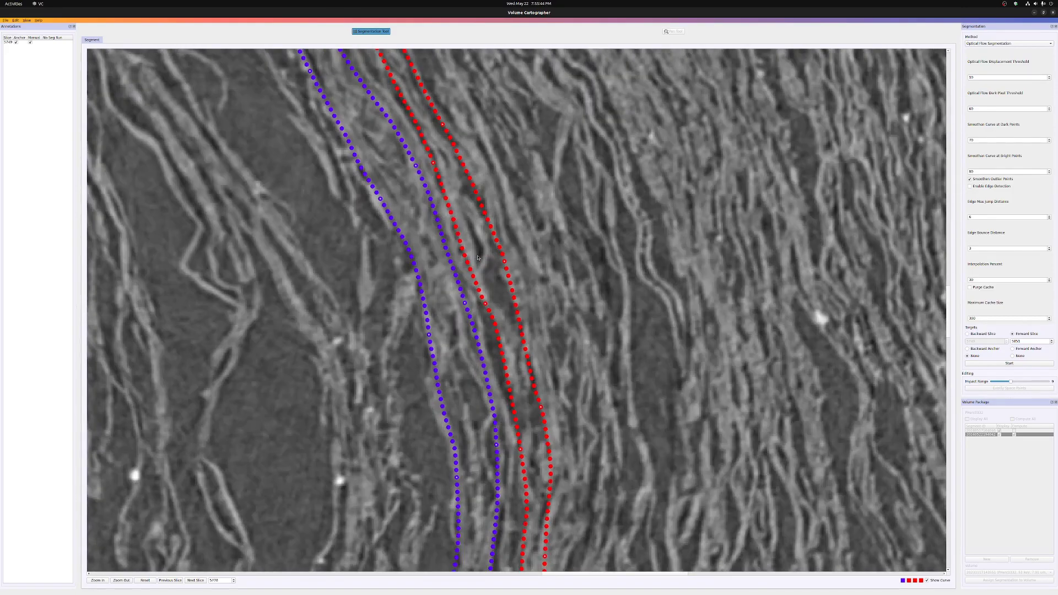
pyautogui.keyDown('shift'); pyautogui.scroll(-20, 477, 257); pyautogui.keyUp('shift')
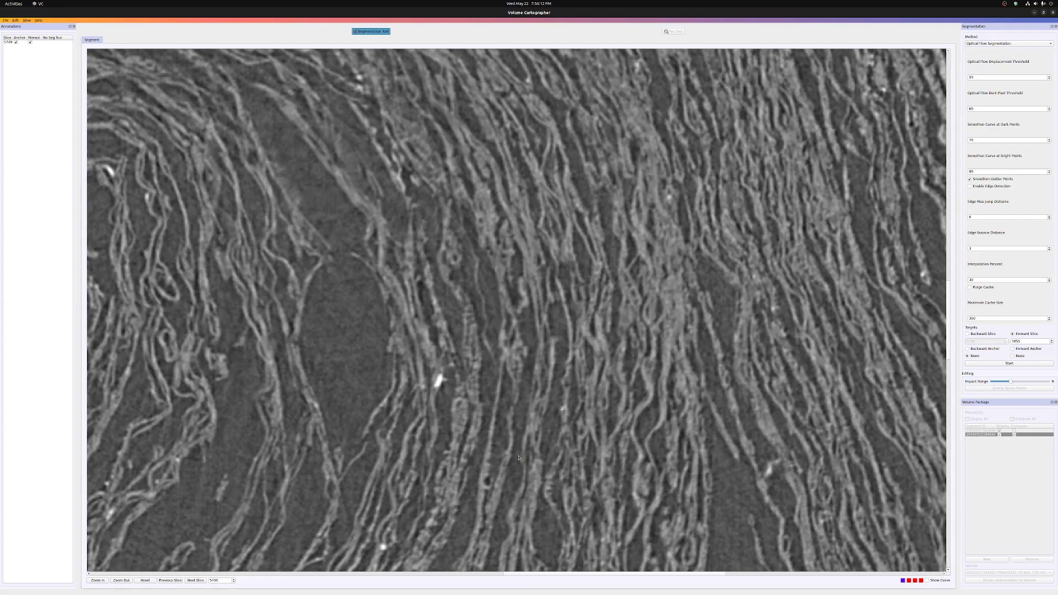
pyautogui.keyDown('shift'); pyautogui.scroll(20, 518, 458); pyautogui.keyUp('shift')
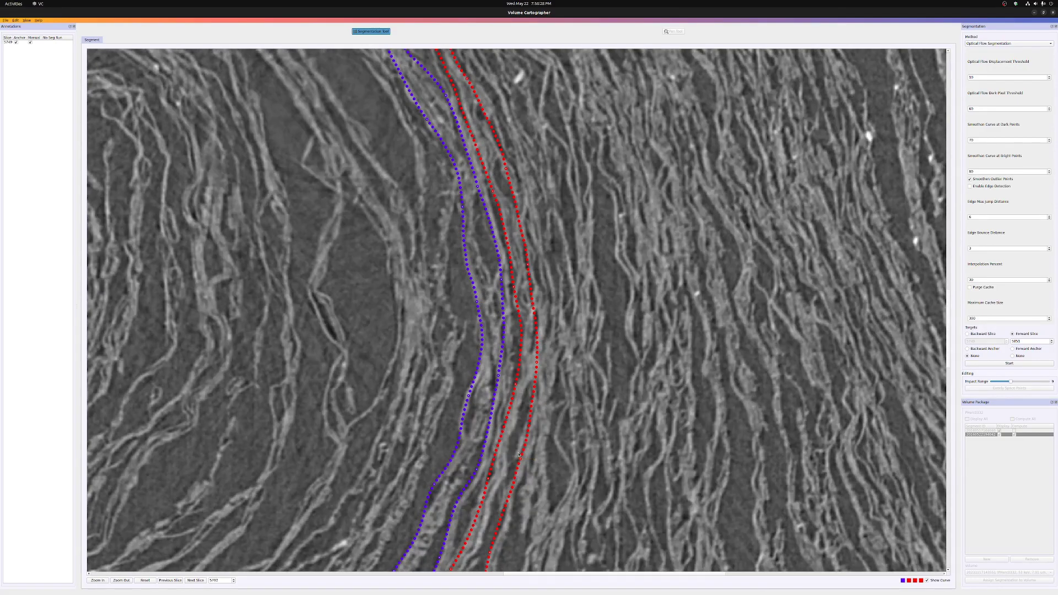
pyautogui.scroll(4, 519, 455)
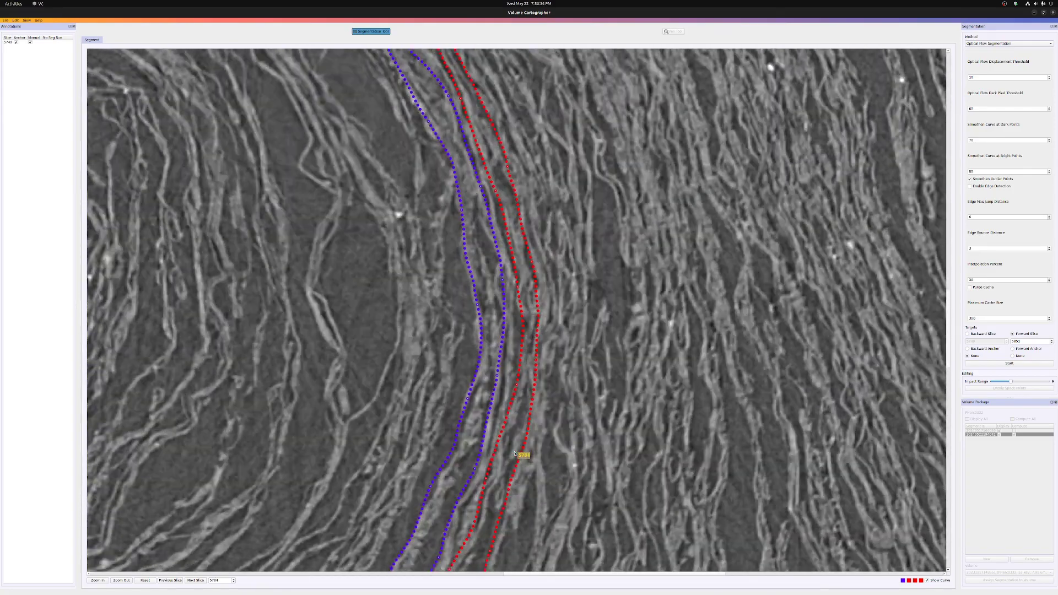
pyautogui.scroll(12, 515, 453)
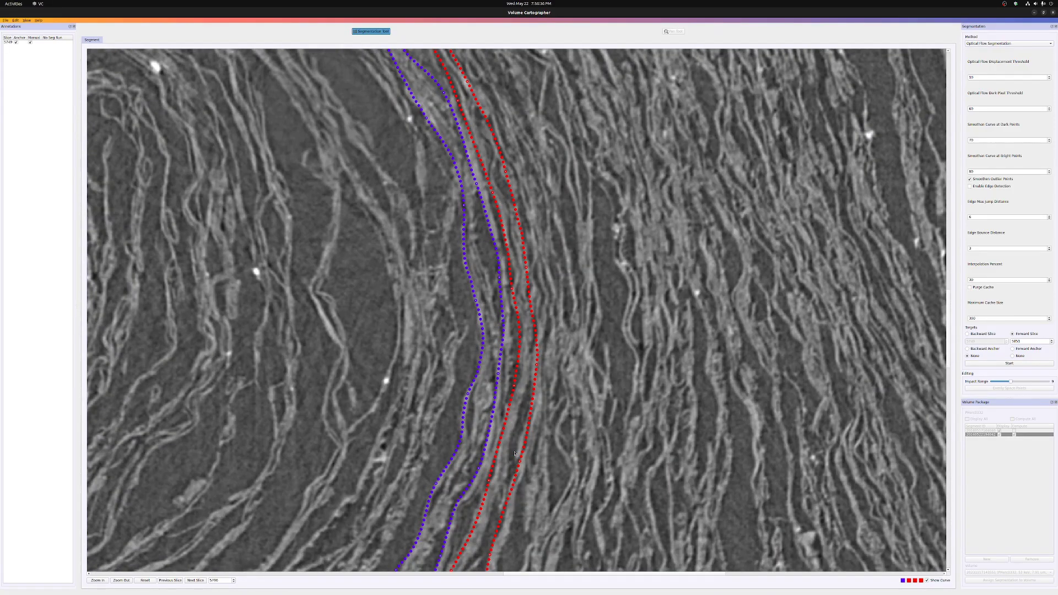
pyautogui.scroll(2, 514, 453)
pyautogui.scroll(-2, 517, 447)
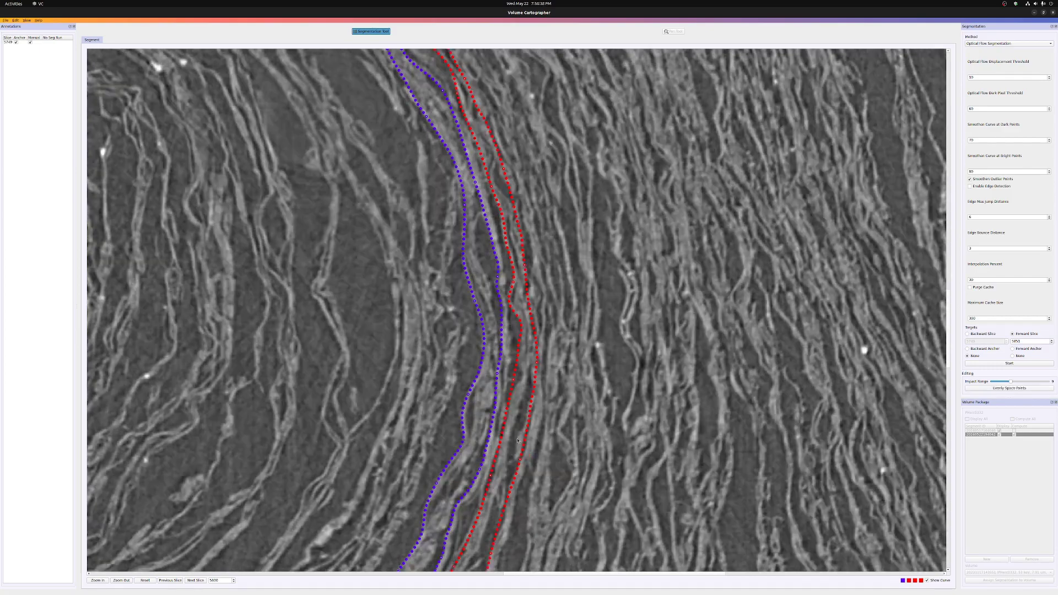
# Step: Fit the outer red turn to its sheet along the middle of the right flank on slice 5800
pyautogui.moveTo(530, 405); pyautogui.dragTo(529, 405)
pyautogui.moveTo(536, 365); pyautogui.dragTo(532, 363)
pyautogui.moveTo(529, 287); pyautogui.dragTo(532, 290)
pyautogui.scroll(6, 508, 182)
pyautogui.scroll(-5, 523, 369)
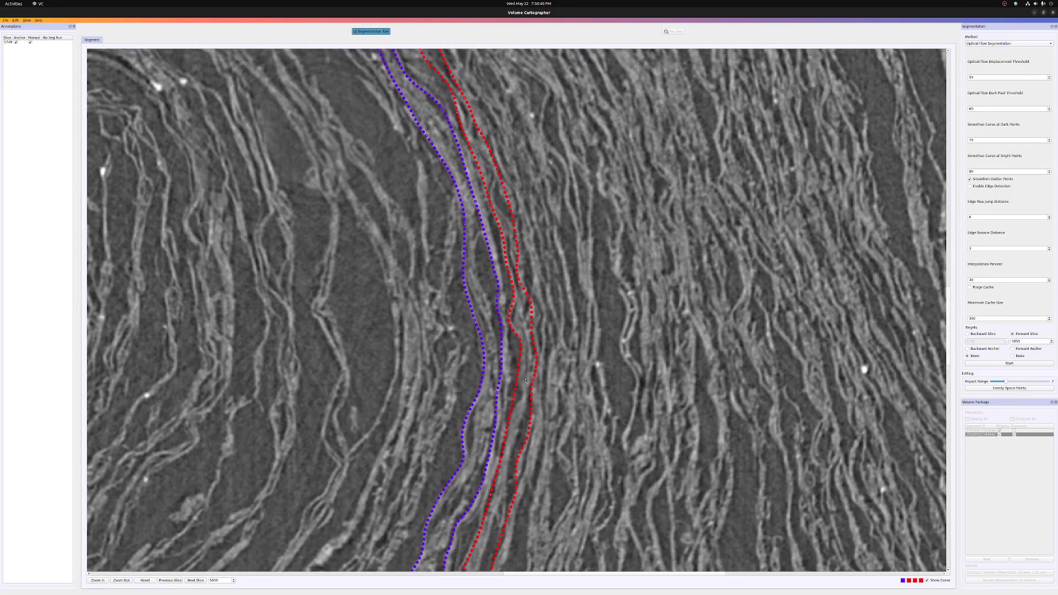
pyautogui.scroll(-4, 509, 435)
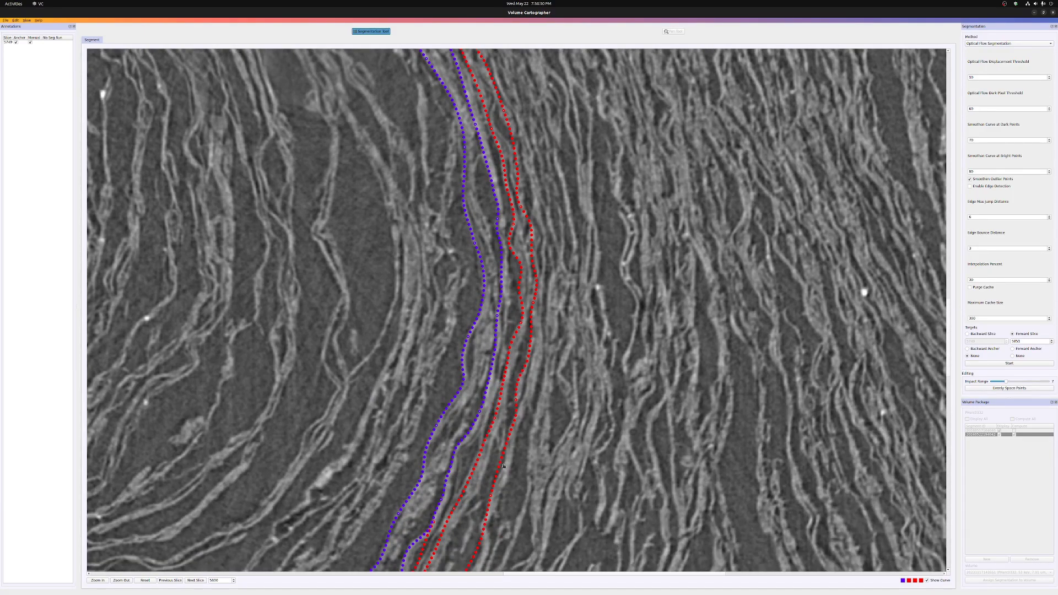
pyautogui.scroll(2, 475, 465)
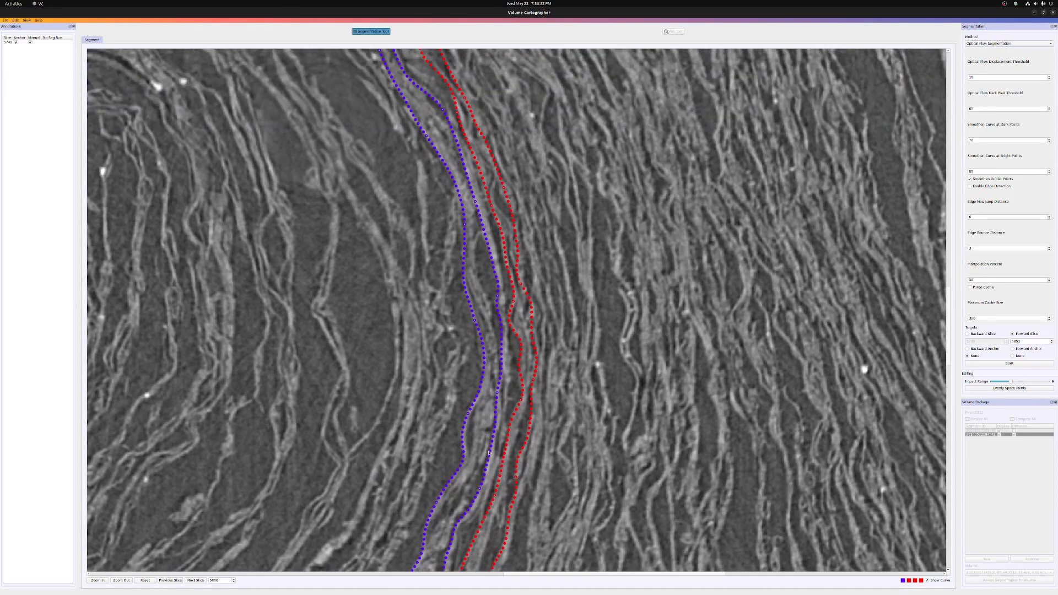
# Step: Review both red turns up and down the right flank and reduce the impact range for finer corrections
pyautogui.press('d')
pyautogui.press('d')
pyautogui.scroll(2, 534, 339)
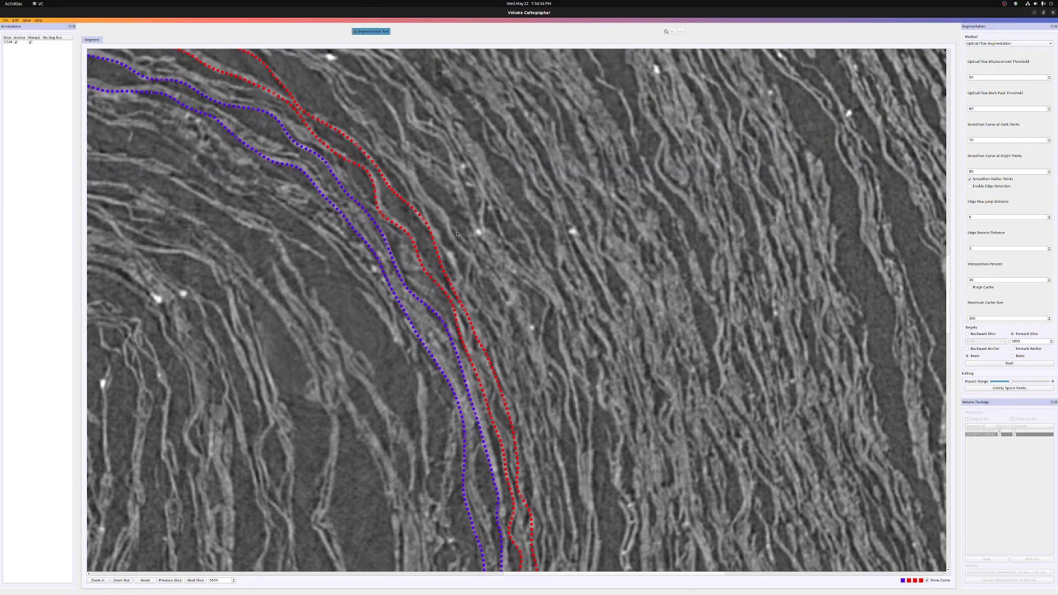
pyautogui.scroll(-8, 513, 264)
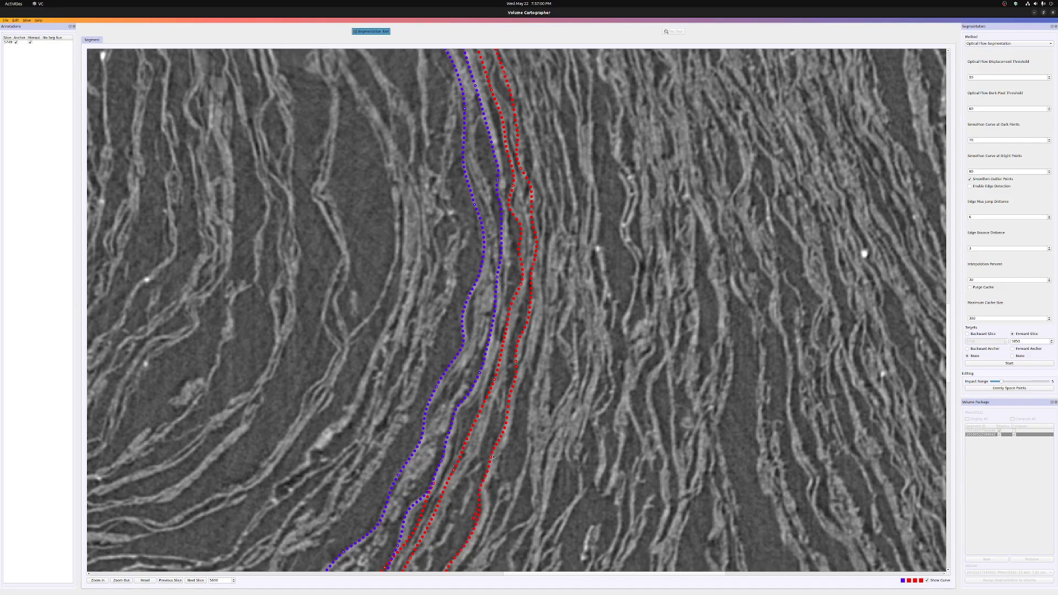
pyautogui.press('a')
pyautogui.press('a')
pyautogui.press('a')
pyautogui.press('a')
pyautogui.scroll(2, 494, 441)
pyautogui.scroll(1, 508, 336)
pyautogui.scroll(-1, 504, 320)
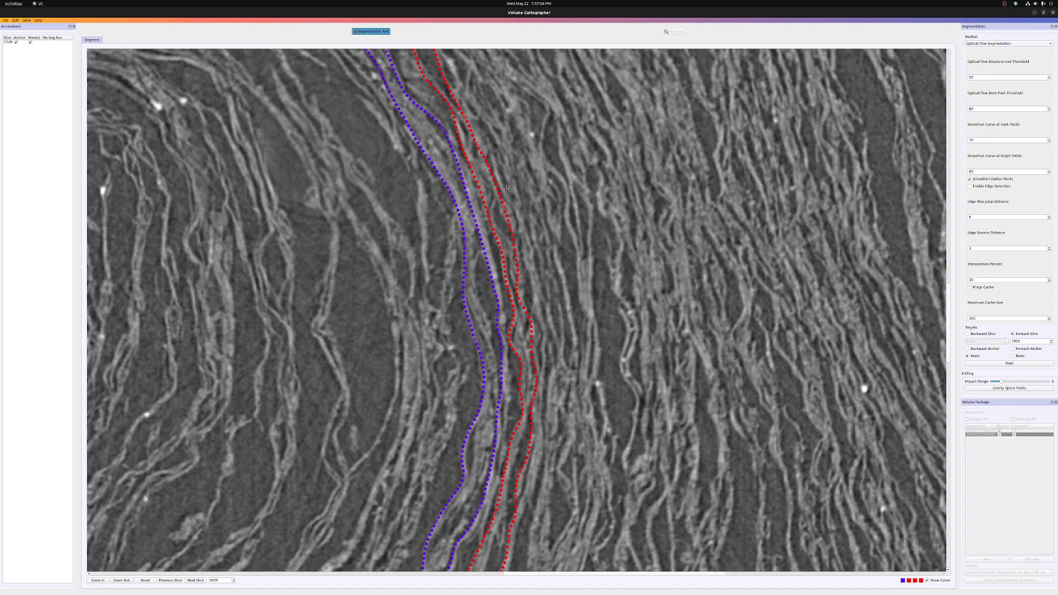
pyautogui.scroll(3, 511, 220)
# Step: Compare the slices before and after 5800 to follow the sheets along the upper part of the right flank
pyautogui.keyDown('shift'); pyautogui.scroll(-16, 507, 255); pyautogui.keyUp('shift')
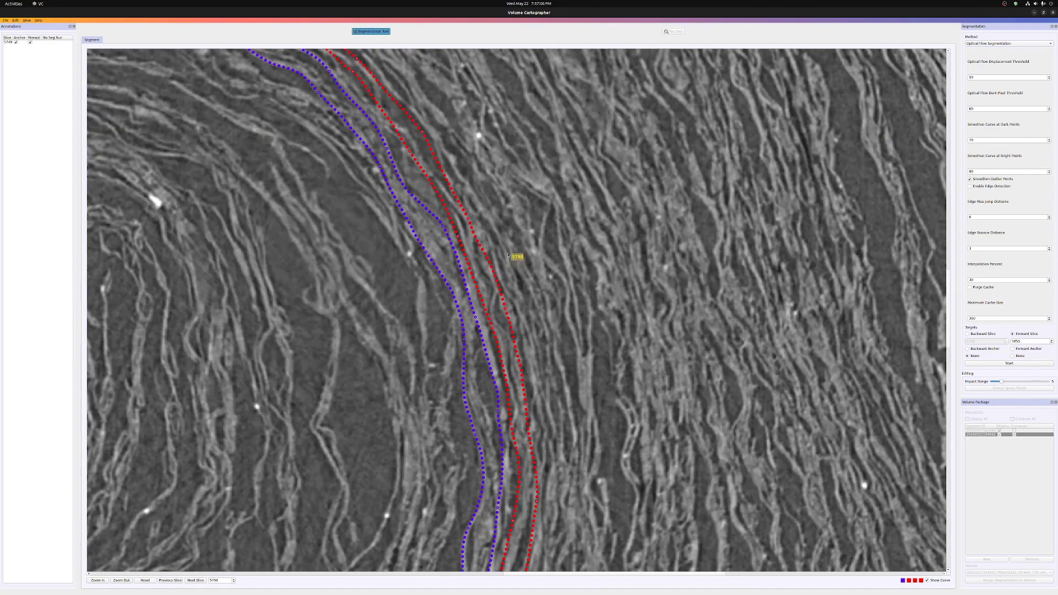
pyautogui.keyDown('shift'); pyautogui.scroll(18, 501, 253); pyautogui.keyUp('shift')
pyautogui.keyDown('shift'); pyautogui.scroll(-2, 499, 253); pyautogui.keyUp('shift')
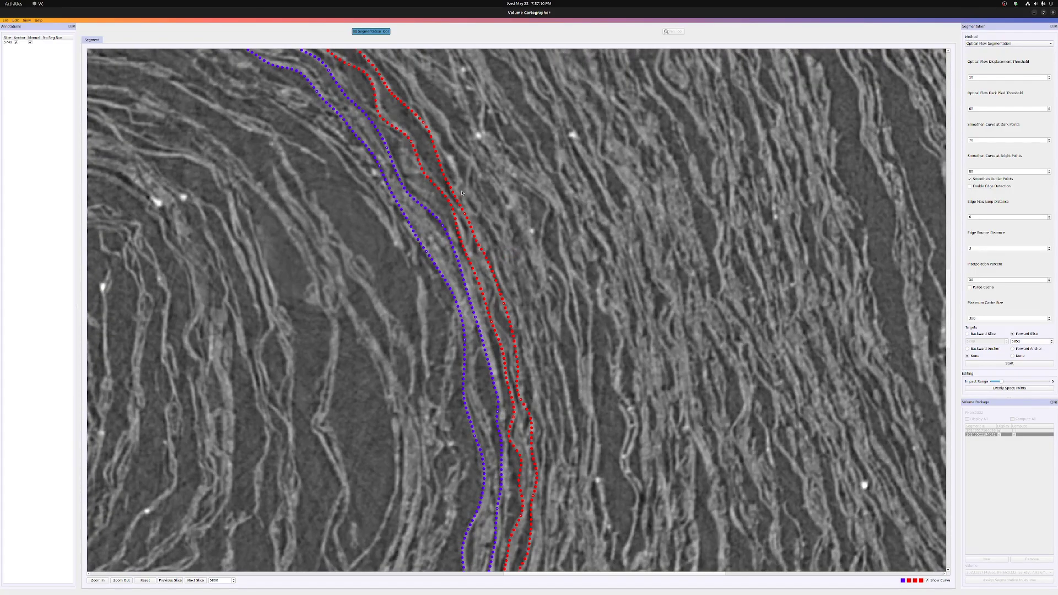
pyautogui.keyDown('shift'); pyautogui.scroll(20, 473, 222); pyautogui.keyUp('shift')
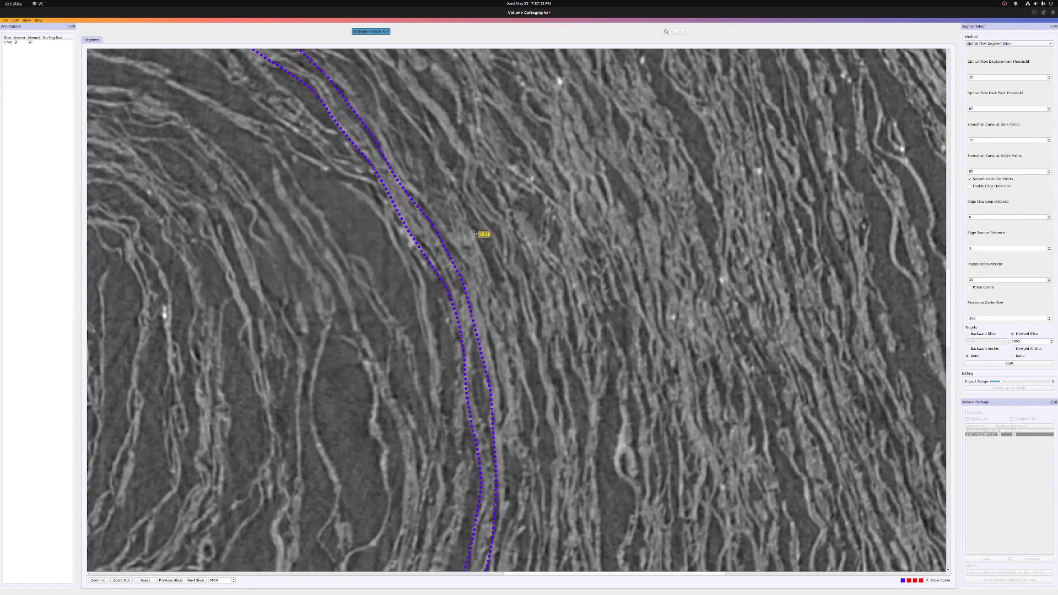
pyautogui.keyDown('shift'); pyautogui.scroll(20, 475, 233); pyautogui.keyUp('shift')
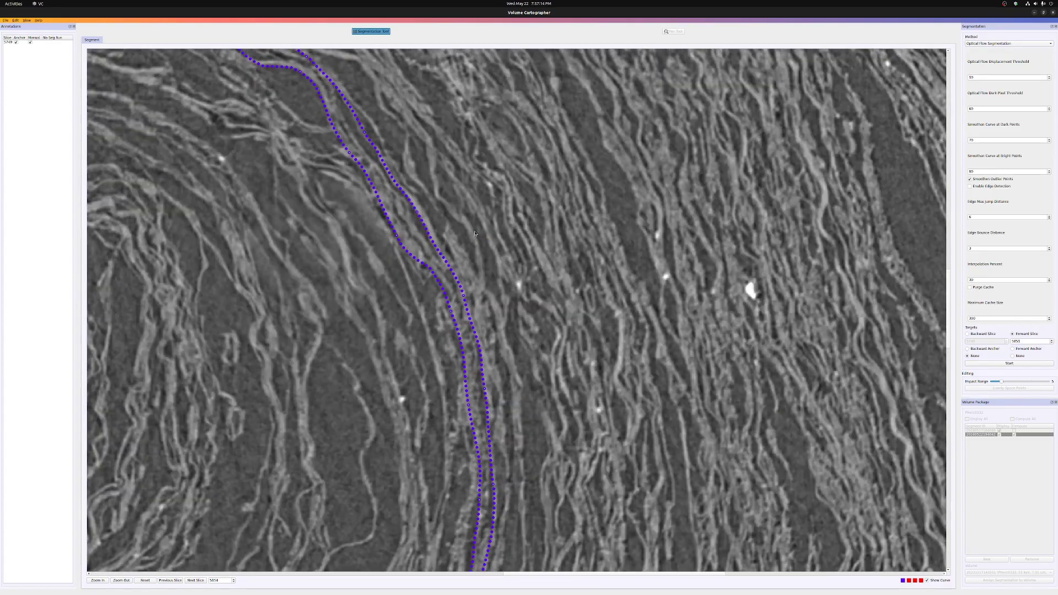
pyautogui.keyDown('shift'); pyautogui.scroll(-8, 474, 233); pyautogui.keyUp('shift')
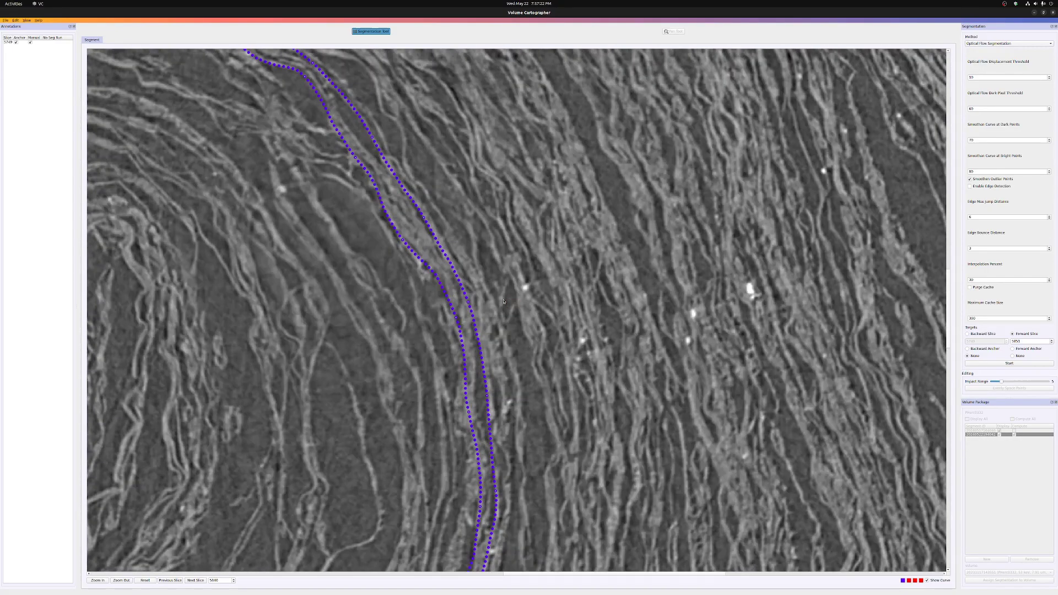
pyautogui.keyDown('shift'); pyautogui.scroll(-10, 504, 301); pyautogui.keyUp('shift')
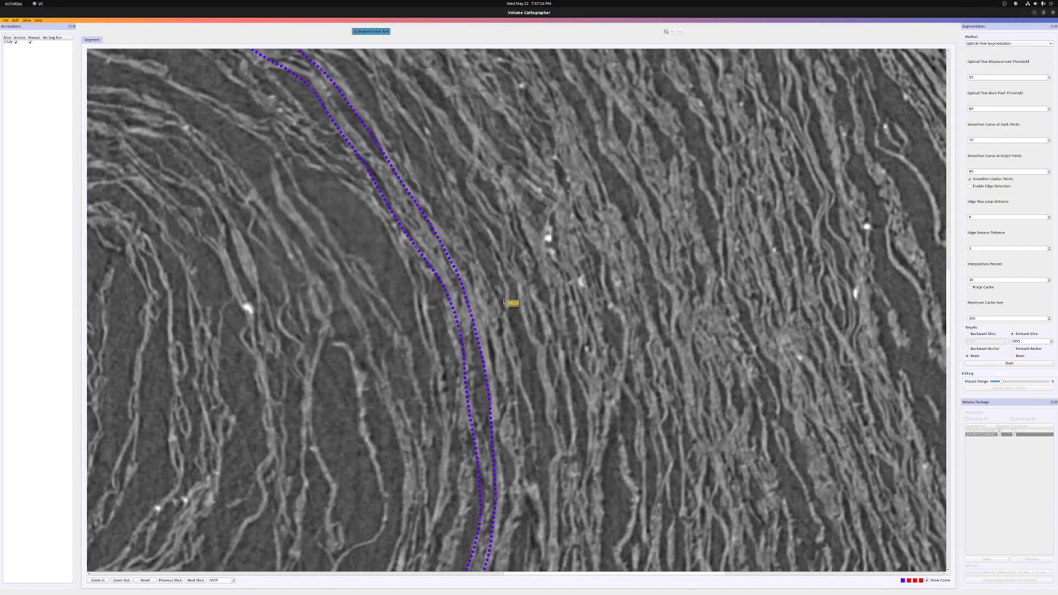
pyautogui.keyDown('shift'); pyautogui.scroll(-18, 503, 302); pyautogui.keyUp('shift')
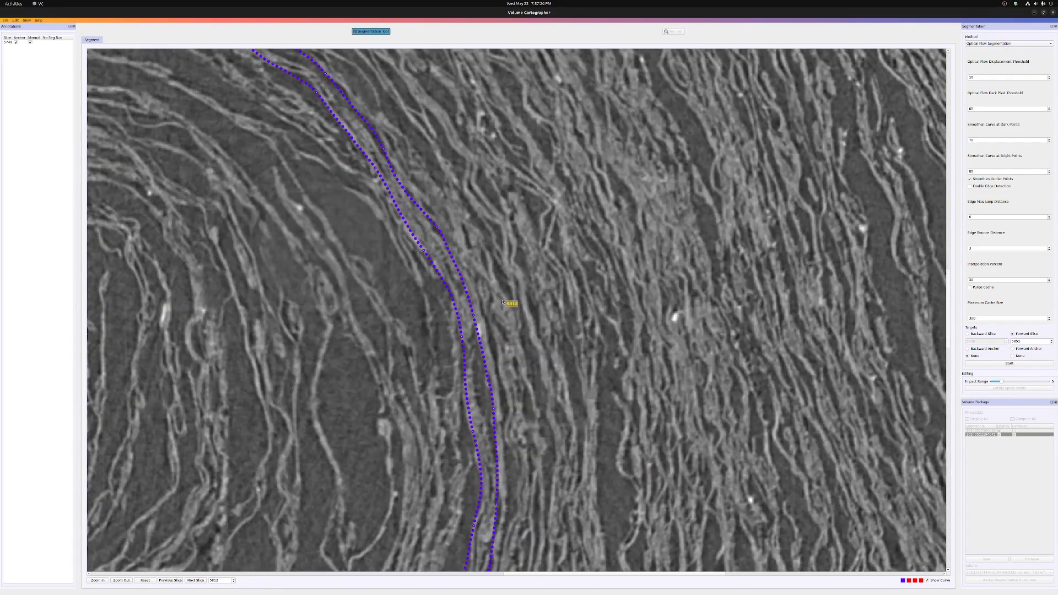
pyautogui.keyDown('shift'); pyautogui.scroll(-4, 502, 303); pyautogui.keyUp('shift')
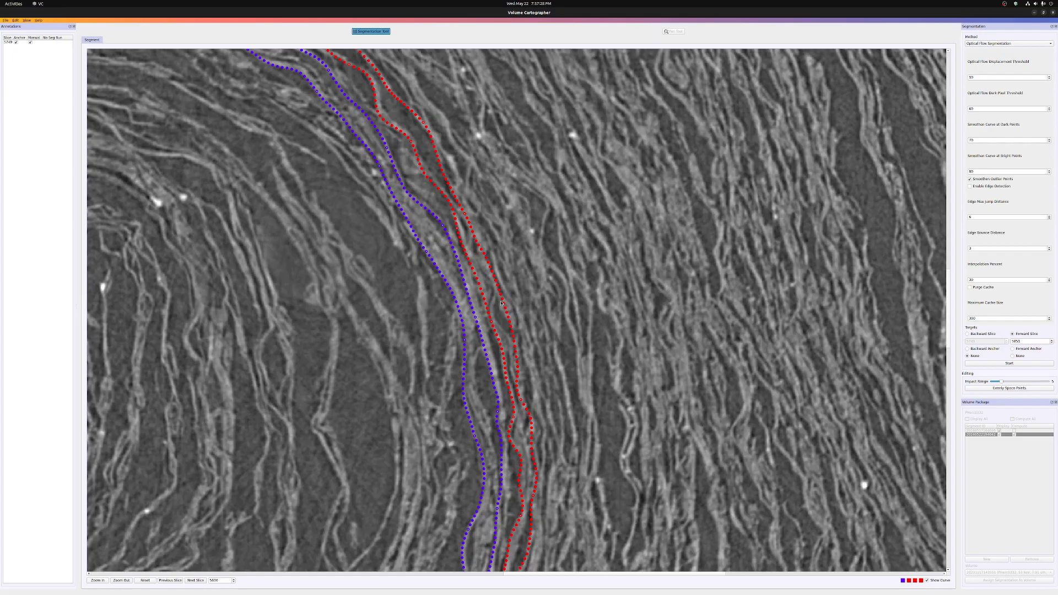
pyautogui.keyDown('shift'); pyautogui.scroll(12, 524, 387); pyautogui.keyUp('shift')
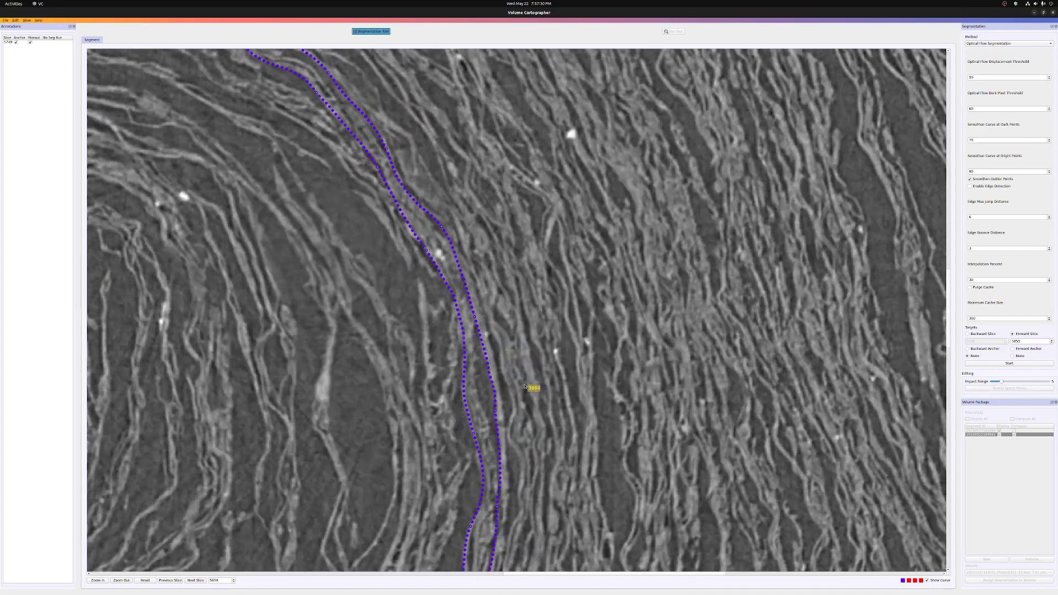
pyautogui.keyDown('shift'); pyautogui.scroll(-20, 525, 387); pyautogui.keyUp('shift')
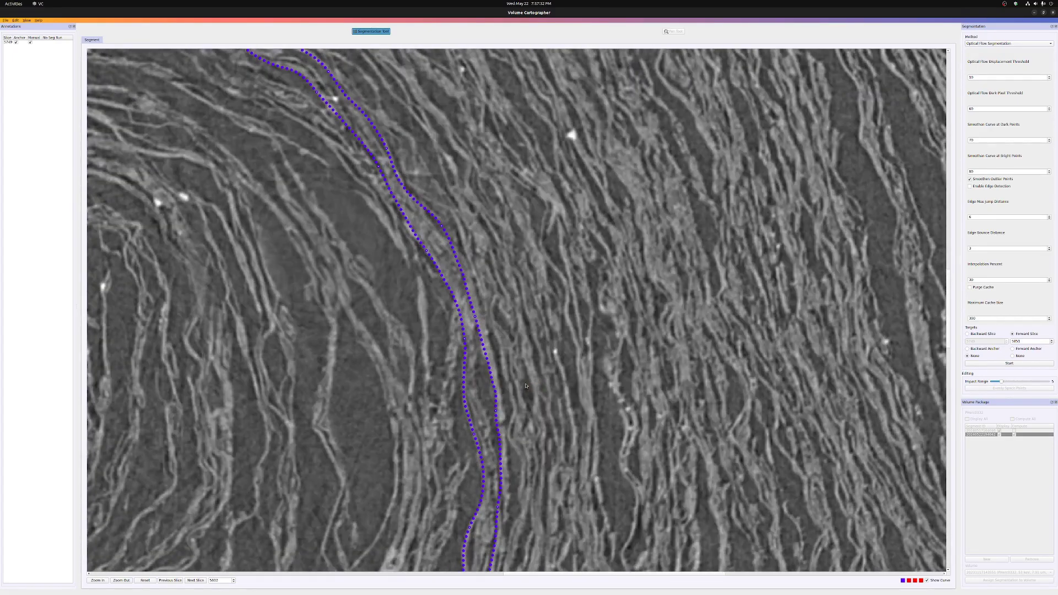
# Step: Raise the impact range and fit the outer red turn to its sheet along the upper and middle right flank on slice 5800
pyautogui.keyDown('shift'); pyautogui.scroll(16, 526, 387); pyautogui.keyUp('shift')
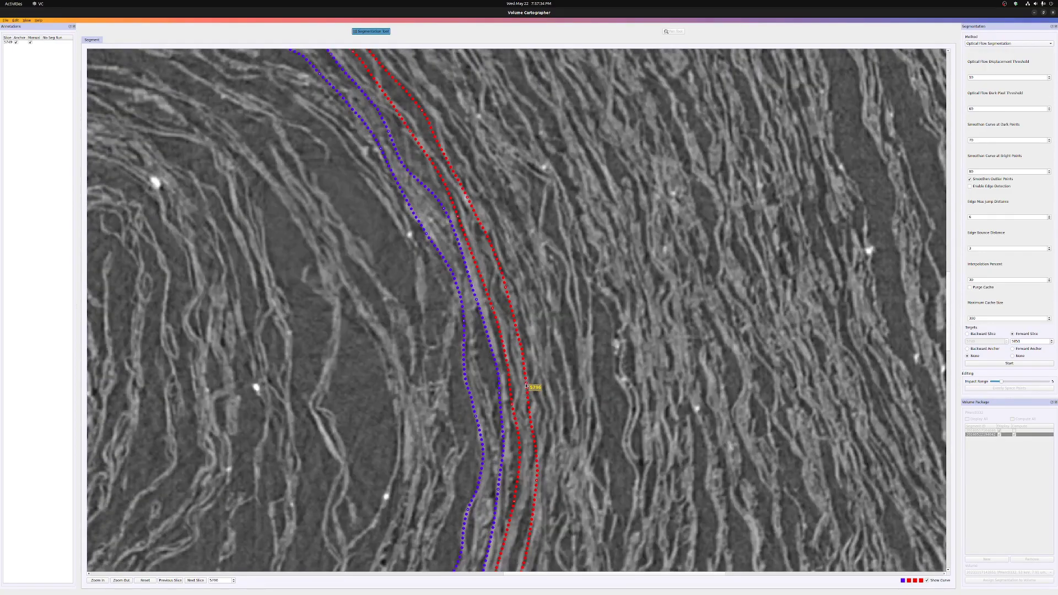
pyautogui.click(529, 376)
pyautogui.press('d')
pyautogui.press('d')
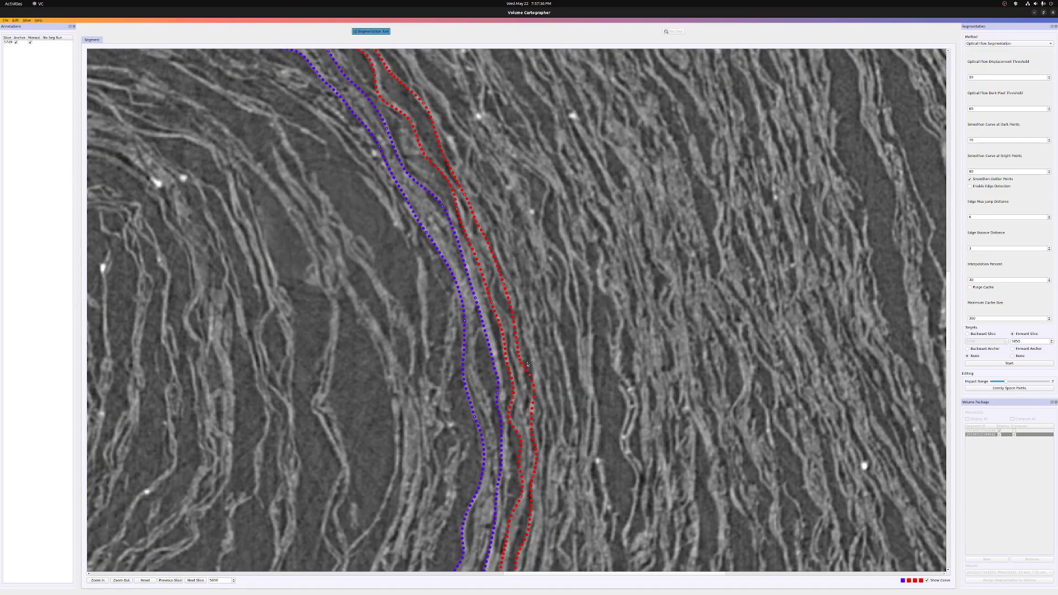
pyautogui.click(531, 391)
pyautogui.click(524, 354)
pyautogui.click(528, 367)
pyautogui.click(516, 296)
pyautogui.click(505, 273)
pyautogui.click(487, 232)
pyautogui.click(480, 214)
pyautogui.click(520, 307)
pyautogui.click(533, 373)
# Step: Step back and forth through the slices around 5800 to check the red turns against the sheets on the right flank
pyautogui.press('e')
pyautogui.keyDown('shift'); pyautogui.scroll(-8, 486, 302); pyautogui.keyUp('shift')
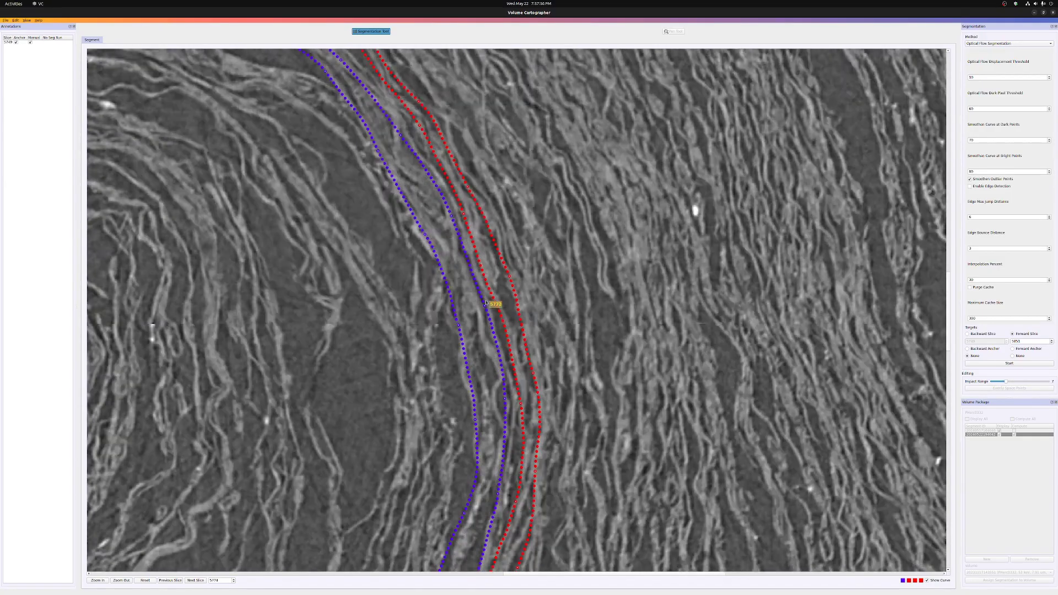
pyautogui.keyDown('shift'); pyautogui.scroll(-10, 486, 302); pyautogui.keyUp('shift')
pyautogui.keyDown('shift'); pyautogui.scroll(10, 486, 306); pyautogui.keyUp('shift')
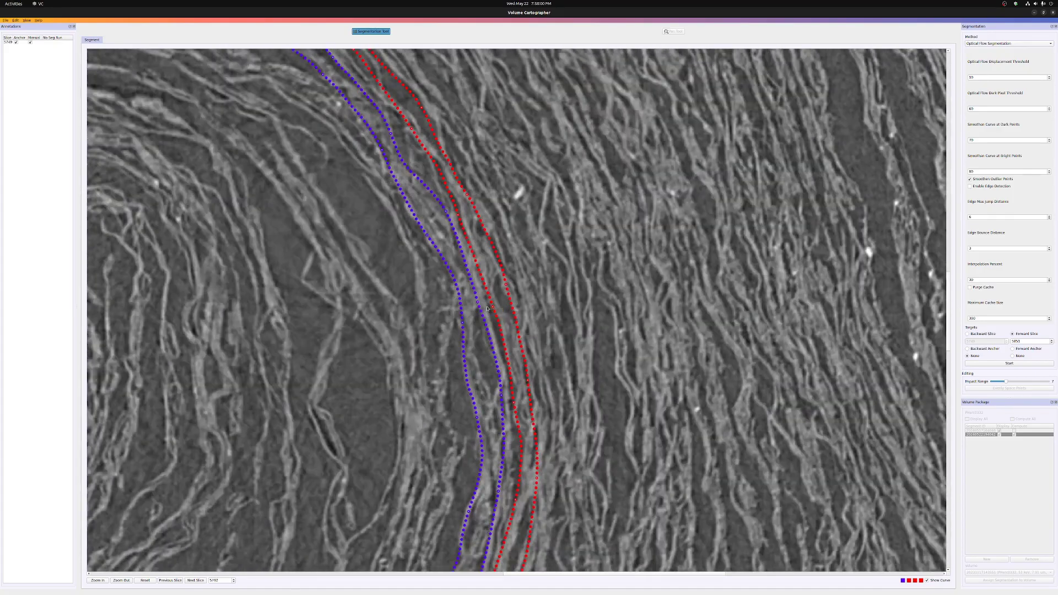
pyautogui.keyDown('shift'); pyautogui.scroll(-1, 487, 309); pyautogui.keyUp('shift')
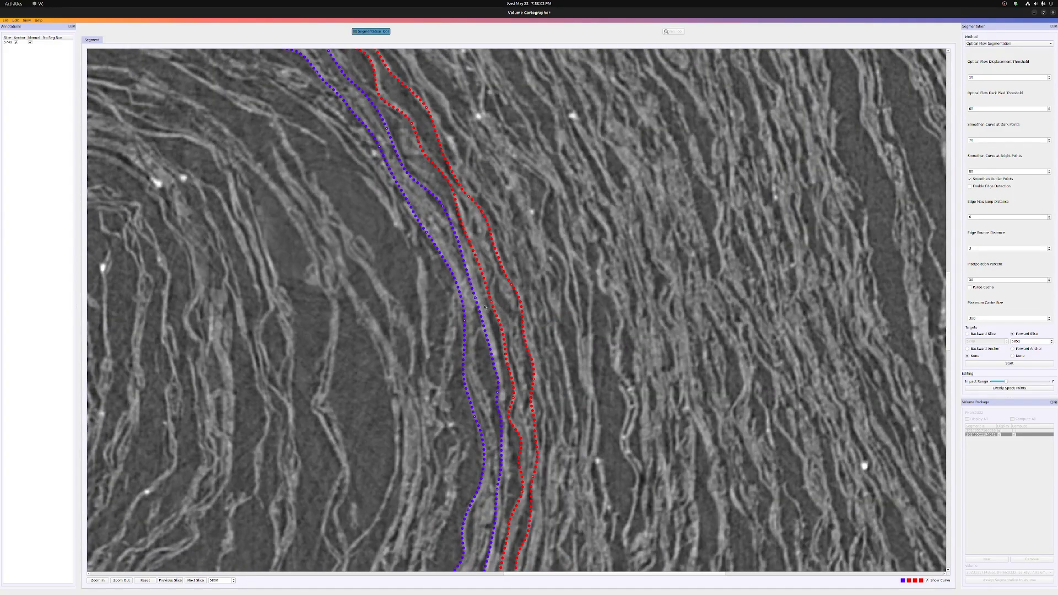
pyautogui.keyDown('shift'); pyautogui.scroll(3, 485, 308); pyautogui.keyUp('shift')
pyautogui.keyDown('shift'); pyautogui.scroll(-11, 485, 318); pyautogui.keyUp('shift')
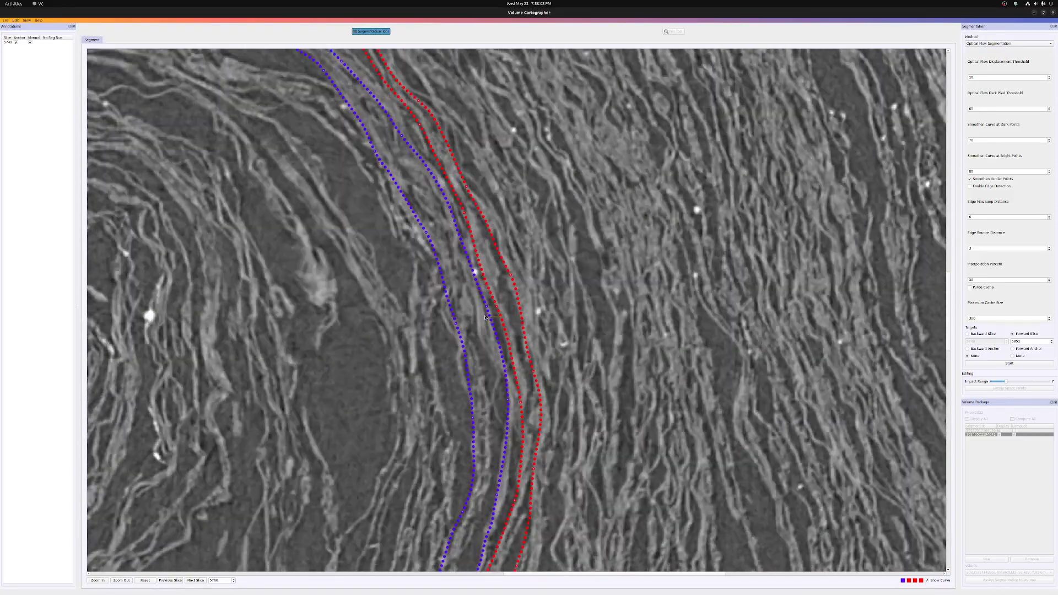
pyautogui.keyDown('shift'); pyautogui.scroll(4, 485, 318); pyautogui.keyUp('shift')
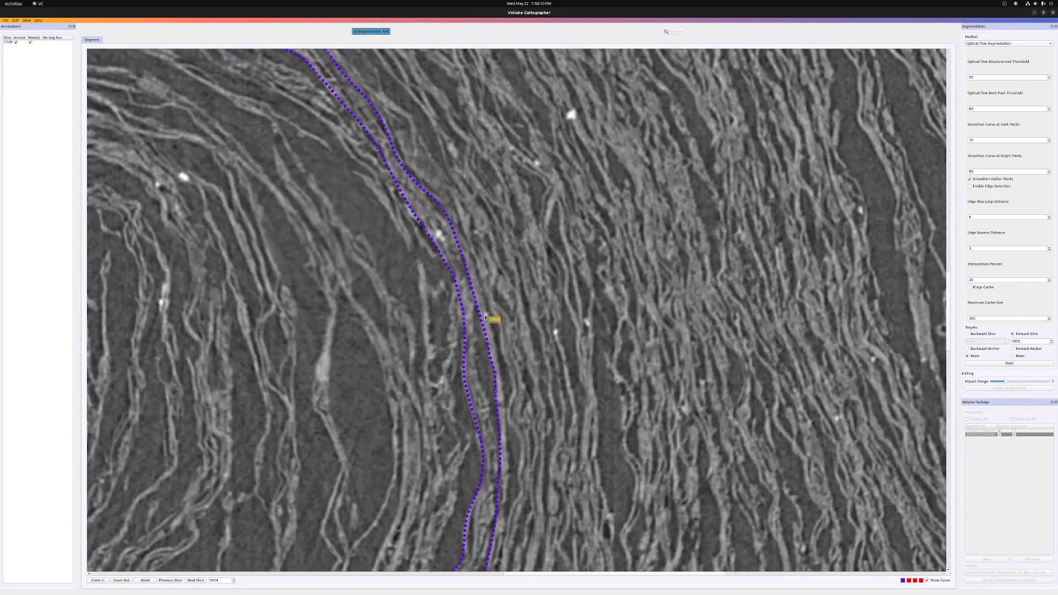
pyautogui.keyDown('shift'); pyautogui.scroll(-3, 485, 320); pyautogui.keyUp('shift')
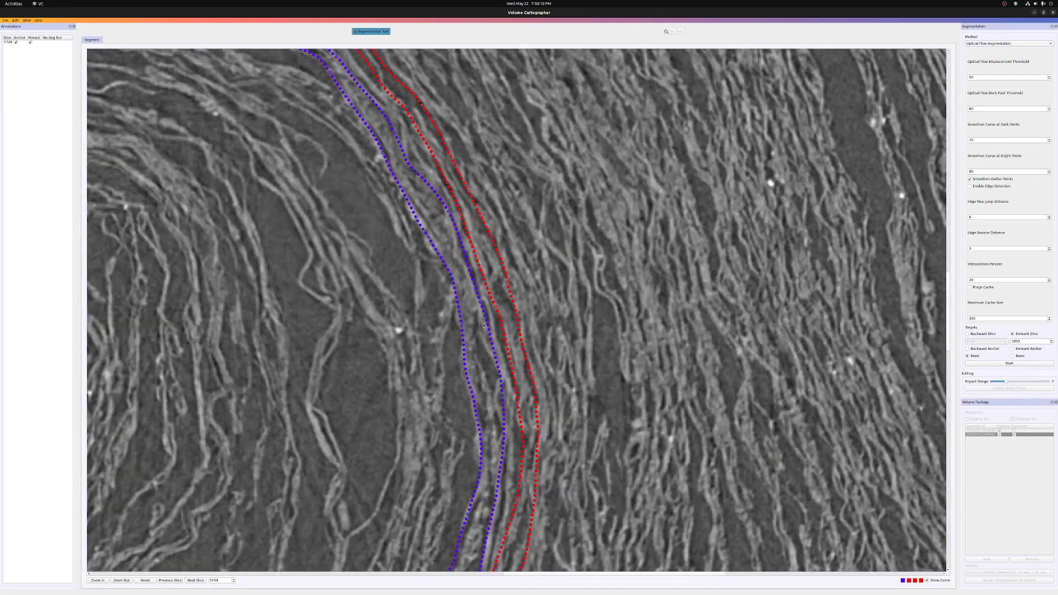
# Step: Examine the curve from the upper right arc down to the lower right bend, returning to slice 5800
pyautogui.press('d')
pyautogui.press('d')
pyautogui.press('d')
pyautogui.press('d')
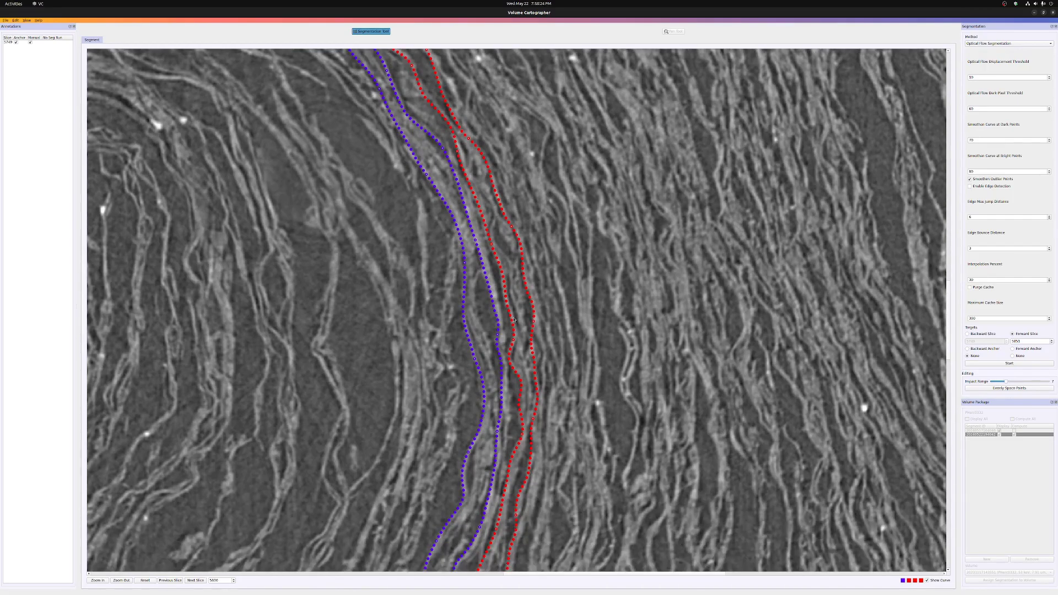
pyautogui.press('d')
pyautogui.press('d')
pyautogui.press('d')
pyautogui.press('d')
pyautogui.press('d')
pyautogui.press('d')
pyautogui.press('d')
pyautogui.press('d')
pyautogui.press('d')
pyautogui.press('d')
pyautogui.press('d')
pyautogui.press('d')
pyautogui.press('d')
pyautogui.press('d')
pyautogui.press('d')
pyautogui.press('d')
pyautogui.press('d')
pyautogui.press('d')
pyautogui.press('d')
pyautogui.press('d')
pyautogui.press('d')
pyautogui.press('d')
pyautogui.press('d')
pyautogui.press('d')
pyautogui.press('d')
pyautogui.press('d')
pyautogui.press('d')
pyautogui.press('d')
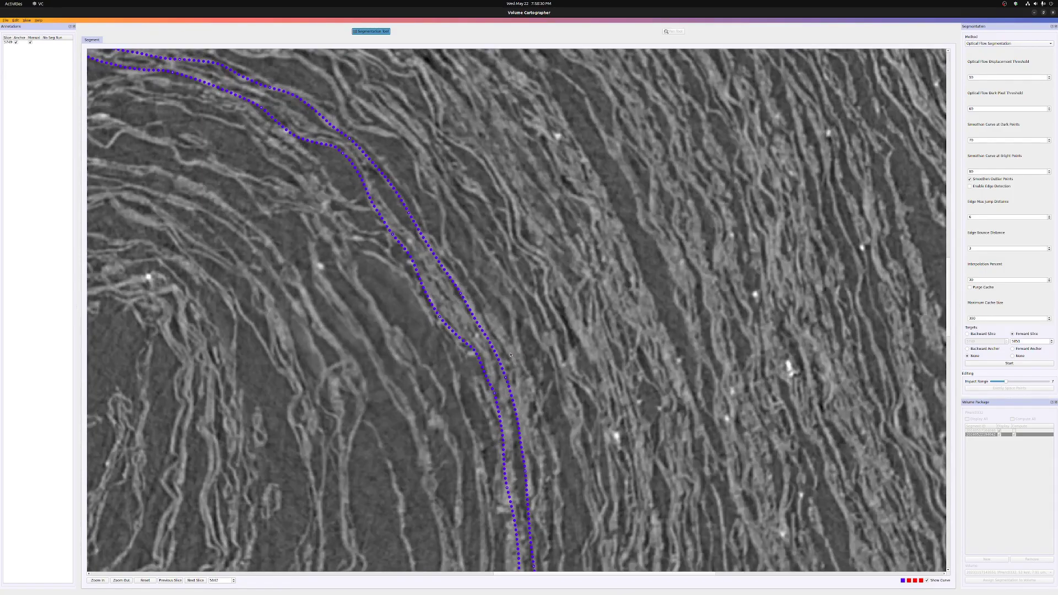
pyautogui.press('a')
pyautogui.press('a')
pyautogui.press('a')
pyautogui.press('a')
pyautogui.press('a')
pyautogui.press('a')
pyautogui.press('a')
pyautogui.press('a')
pyautogui.press('a')
pyautogui.press('a')
pyautogui.press('a')
pyautogui.press('a')
pyautogui.press('a')
pyautogui.press('a')
pyautogui.press('a')
pyautogui.press('a')
pyautogui.press('a')
pyautogui.press('a')
pyautogui.press('a')
pyautogui.press('a')
pyautogui.press('a')
pyautogui.press('a')
pyautogui.press('a')
pyautogui.press('a')
pyautogui.press('a')
pyautogui.press('a')
pyautogui.press('a')
pyautogui.press('a')
pyautogui.press('a')
pyautogui.press('a')
pyautogui.press('a')
pyautogui.press('a')
pyautogui.press('a')
pyautogui.press('a')
pyautogui.press('a')
pyautogui.press('a')
pyautogui.press('a')
pyautogui.press('a')
pyautogui.press('a')
pyautogui.press('a')
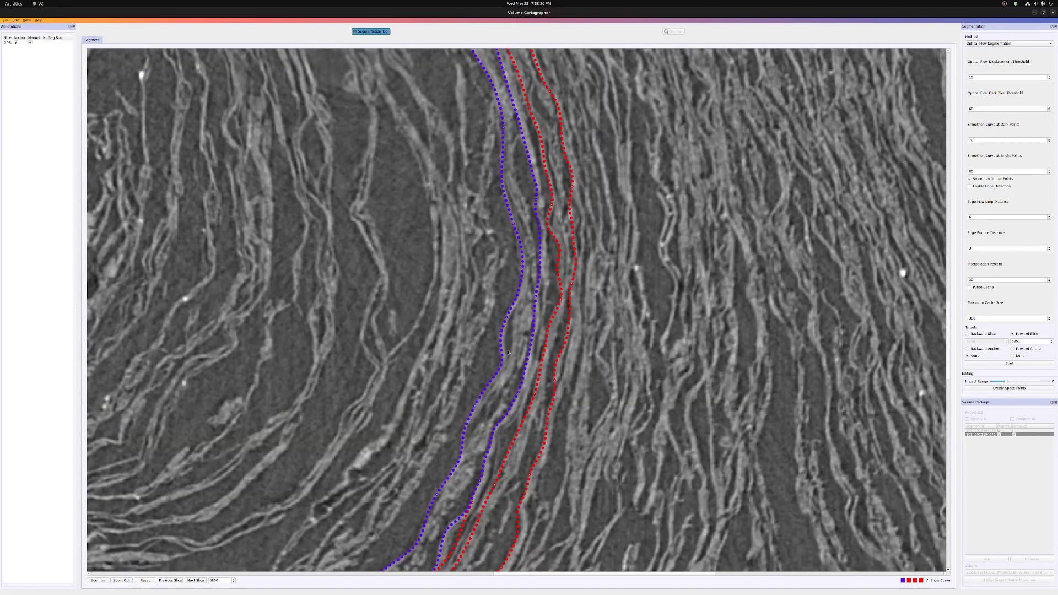
# Step: Fit the outer and middle red turns to their sheets around the lower right bend on slice 5800
pyautogui.scroll(-3, 507, 353)
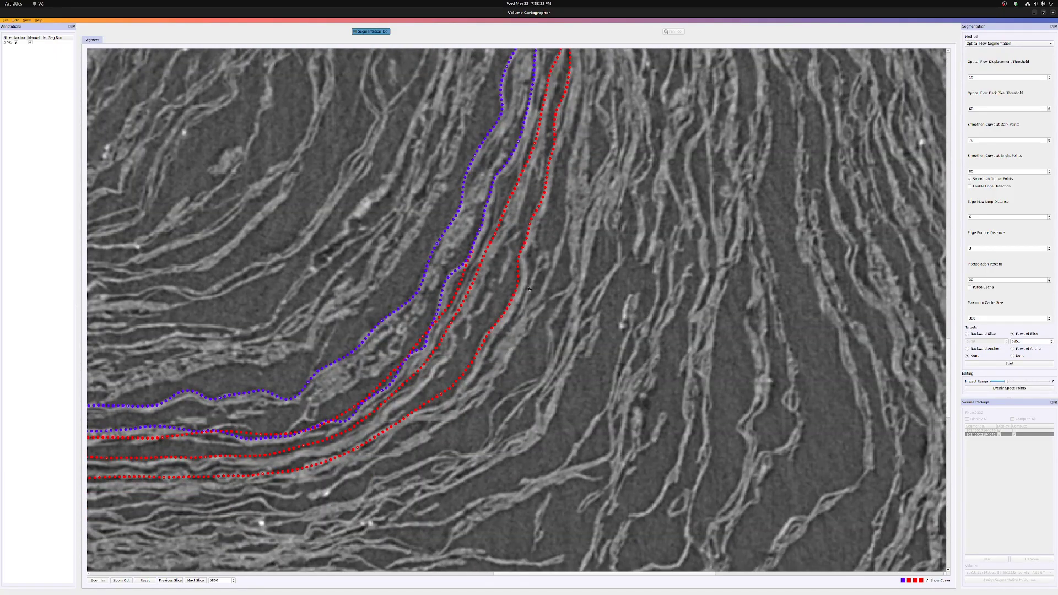
pyautogui.click(445, 404)
pyautogui.click(461, 314)
pyautogui.click(477, 288)
pyautogui.press('d')
pyautogui.press('d')
pyautogui.click(491, 249)
pyautogui.click(505, 226)
# Step: Reduce the impact range and fit the innermost red turn to its sheet around the lower right bend
pyautogui.click(458, 295)
pyautogui.press('a')
pyautogui.press('a')
pyautogui.press('a')
pyautogui.press('a')
pyautogui.click(470, 252)
pyautogui.press('a')
pyautogui.press('a')
pyautogui.moveTo(371, 402); pyautogui.dragTo(429, 325, button='right')
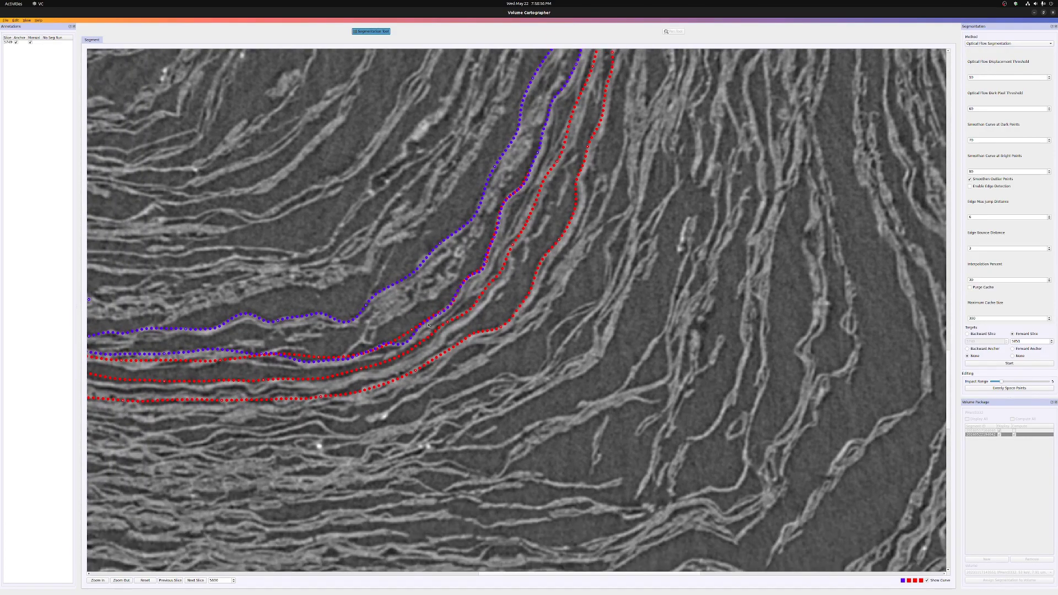
pyautogui.press('a')
pyautogui.press('a')
pyautogui.click(386, 343)
pyautogui.hscroll(-2, 424, 335)
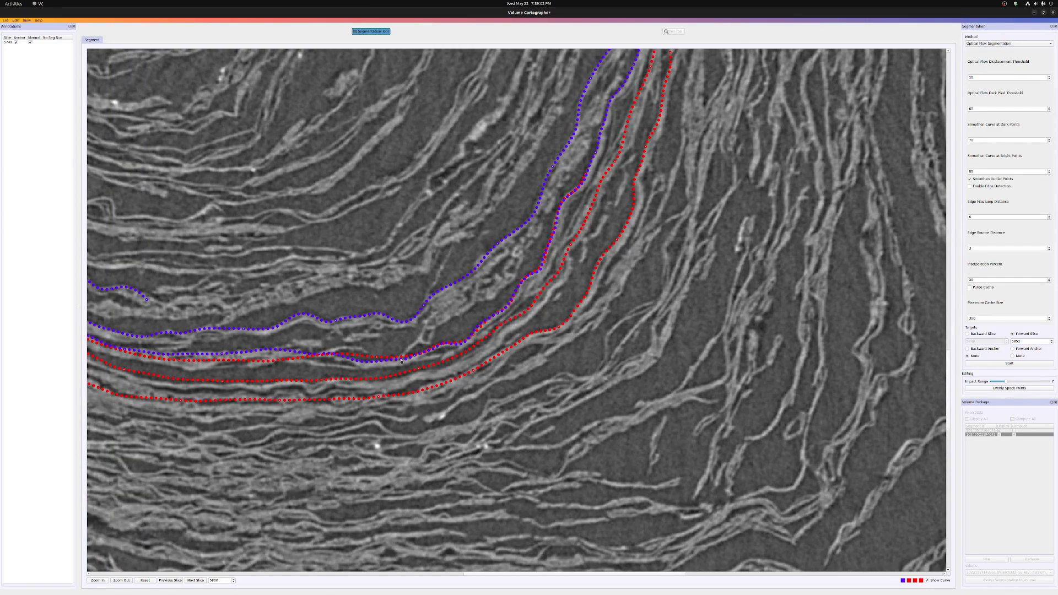
# Step: Fit the innermost red turn to its sheet along the bottom of the scroll, widening the impact range for the flatter stretch
pyautogui.press('a')
pyautogui.press('a')
pyautogui.press('a')
pyautogui.press('a')
pyautogui.click(352, 362)
pyautogui.press('d')
pyautogui.press('d')
pyautogui.press('d')
pyautogui.press('d')
pyautogui.press('d')
pyautogui.press('d')
pyautogui.click(288, 354)
pyautogui.click(288, 352)
pyautogui.click(239, 354)
pyautogui.click(215, 355)
pyautogui.click(164, 355)
# Step: Adjust the impact range and fit the middle red turn to its sheet along the bottom of the scroll
pyautogui.keyDown('shift'); pyautogui.hscroll(-5, 358, 366); pyautogui.keyUp('shift')
pyautogui.press('d')
pyautogui.press('d')
pyautogui.press('d')
pyautogui.press('d')
pyautogui.press('d')
pyautogui.press('d')
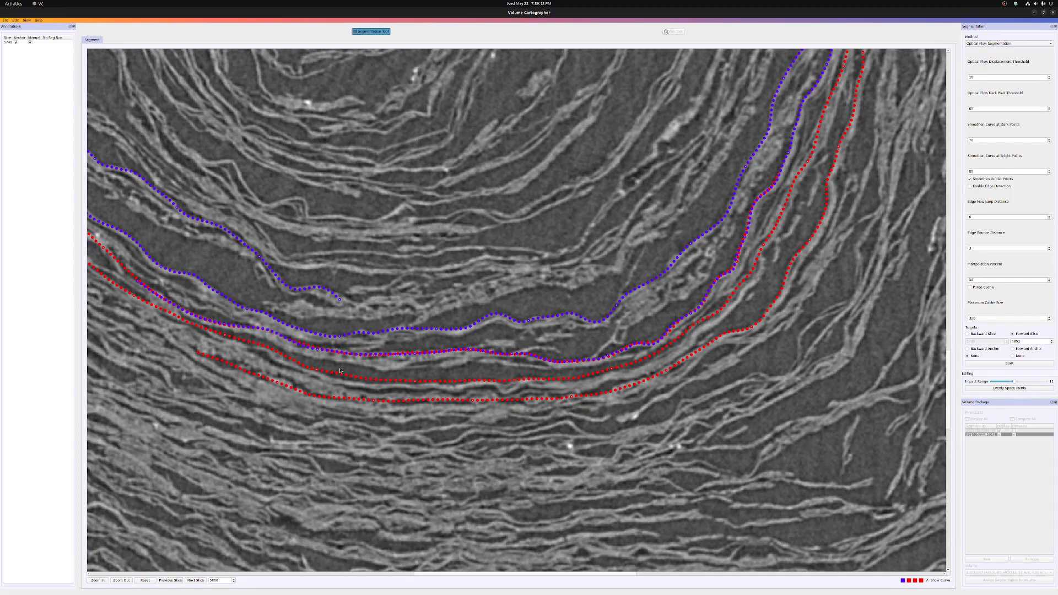
pyautogui.press('q')
pyautogui.press('q')
pyautogui.moveTo(453, 381); pyautogui.dragTo(566, 383)
pyautogui.press('q')
pyautogui.press('q')
pyautogui.press('e')
pyautogui.press('e')
# Step: Fit the outer red turn to its sheet along the bottom of the scroll, from near its open end toward the right
pyautogui.hscroll(-3, 741, 330)
pyautogui.scroll(-2, 687, 360)
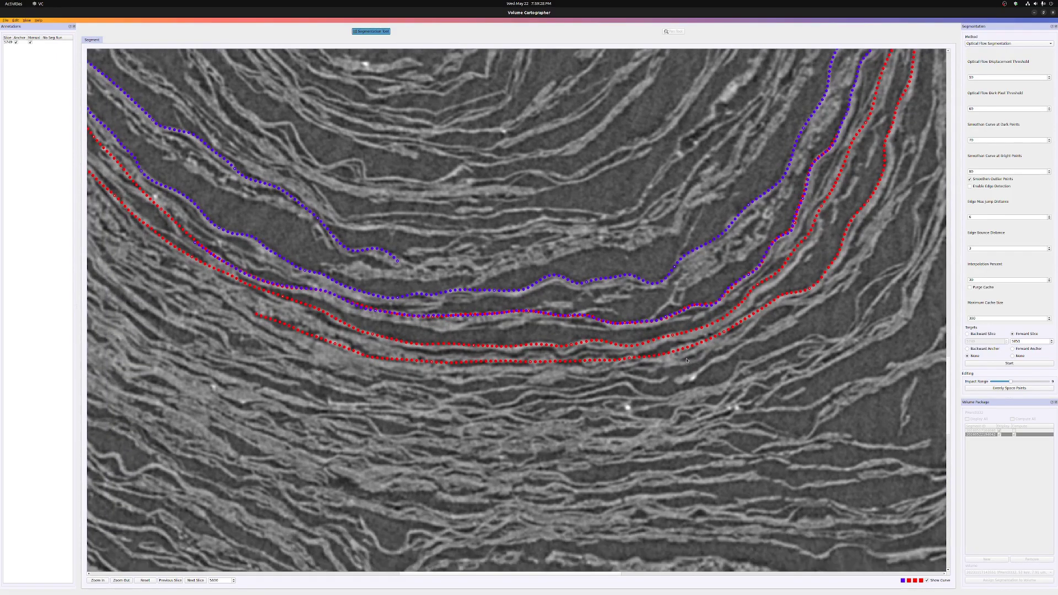
pyautogui.click(295, 333)
pyautogui.click(331, 348)
pyautogui.click(355, 356)
pyautogui.click(403, 364)
pyautogui.click(440, 367)
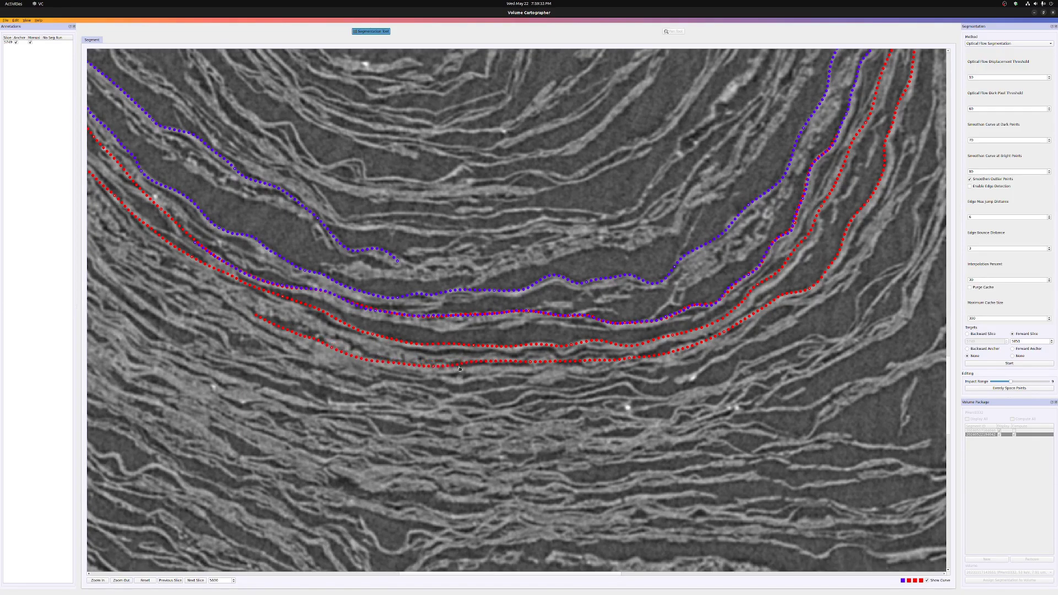
pyautogui.click(530, 368)
pyautogui.hscroll(-2, 519, 411)
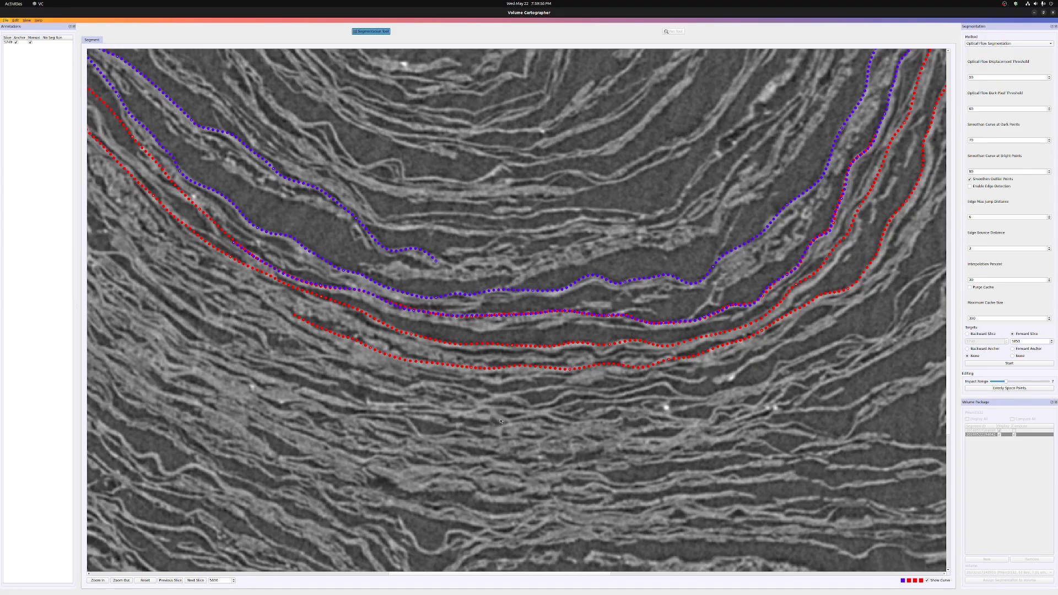
pyautogui.moveTo(469, 418); pyautogui.dragTo(560, 452, button='right')
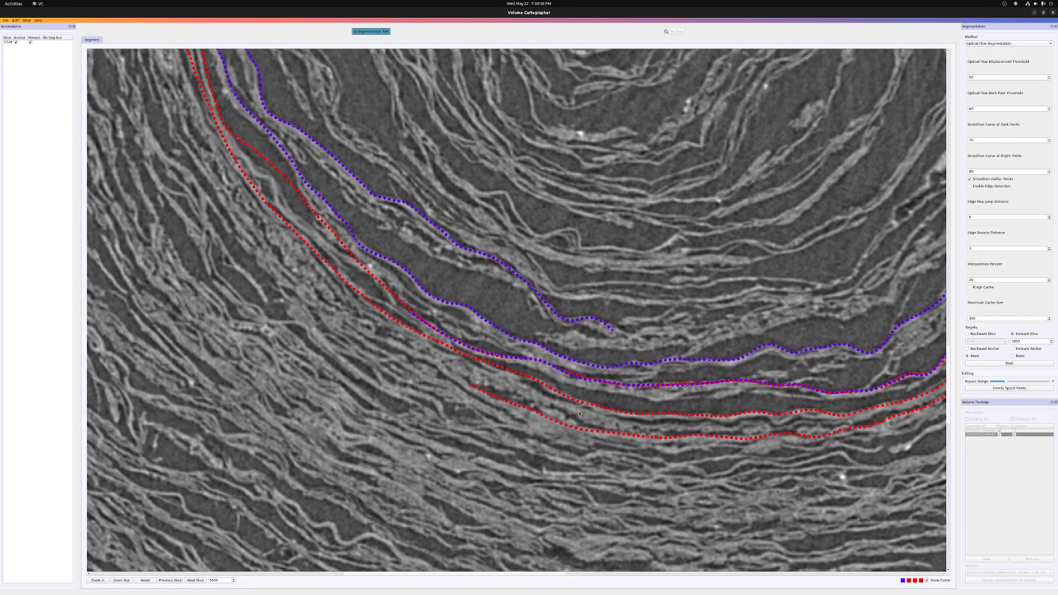
# Step: Adjust the impact range and fit the innermost red turn to its sheet along the lower left of the scroll
pyautogui.press('d')
pyautogui.press('d')
pyautogui.press('d')
pyautogui.press('d')
pyautogui.press('d')
pyautogui.press('d')
pyautogui.click(296, 217)
pyautogui.moveTo(266, 161); pyautogui.dragTo(257, 167)
pyautogui.press('a')
pyautogui.press('a')
pyautogui.scroll(3, 463, 360)
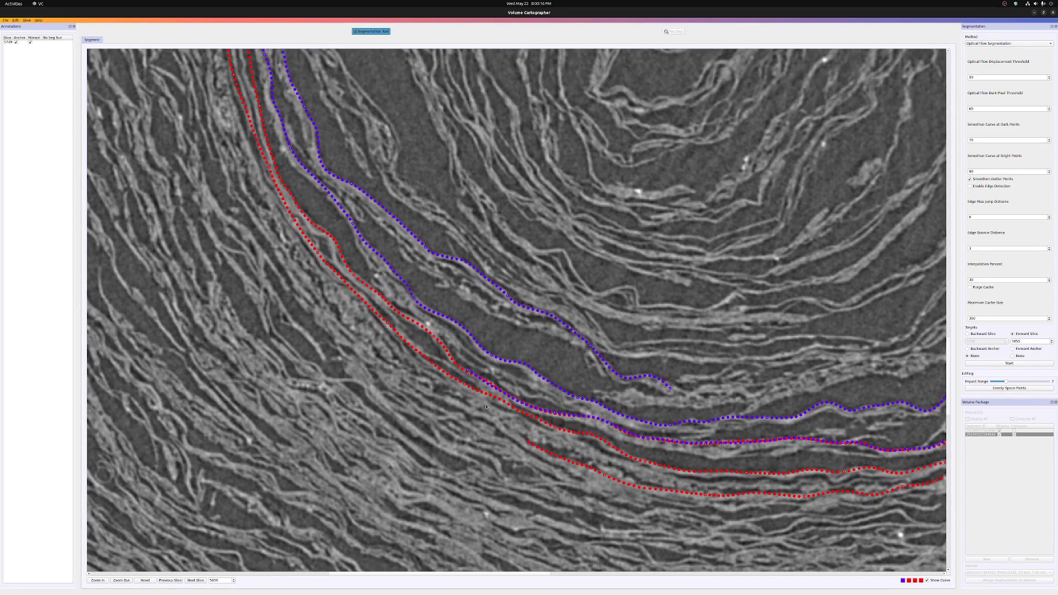
# Step: Compare the red turns at the lower left with the sheets in the earlier slices, with the curve shown and hidden, returning to slice 5800
pyautogui.press('space')
pyautogui.press('space')
pyautogui.press('space')
pyautogui.press('space')
pyautogui.press('space')
pyautogui.press('space')
pyautogui.press('space')
pyautogui.press('space')
pyautogui.press('space')
pyautogui.keyDown('shift'); pyautogui.scroll(-20, 476, 401); pyautogui.keyUp('shift')
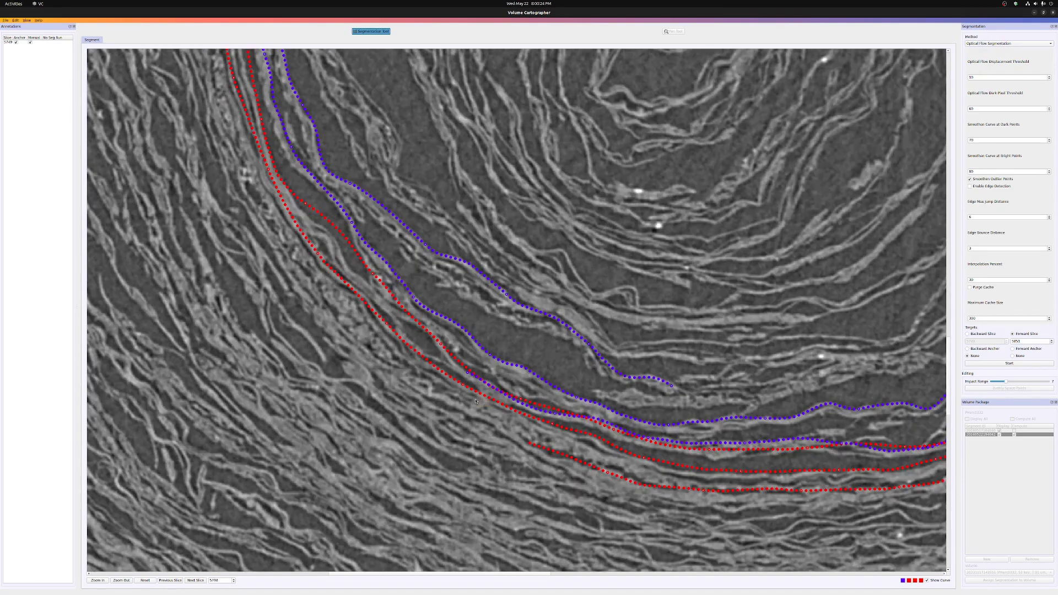
pyautogui.keyDown('shift'); pyautogui.scroll(-8, 476, 401); pyautogui.keyUp('shift')
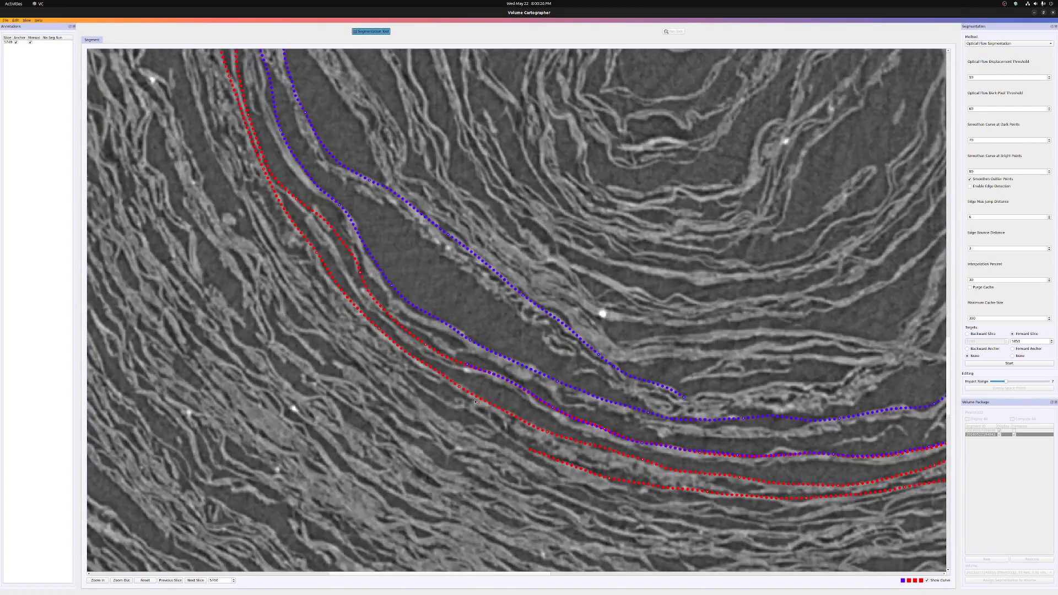
pyautogui.press('space')
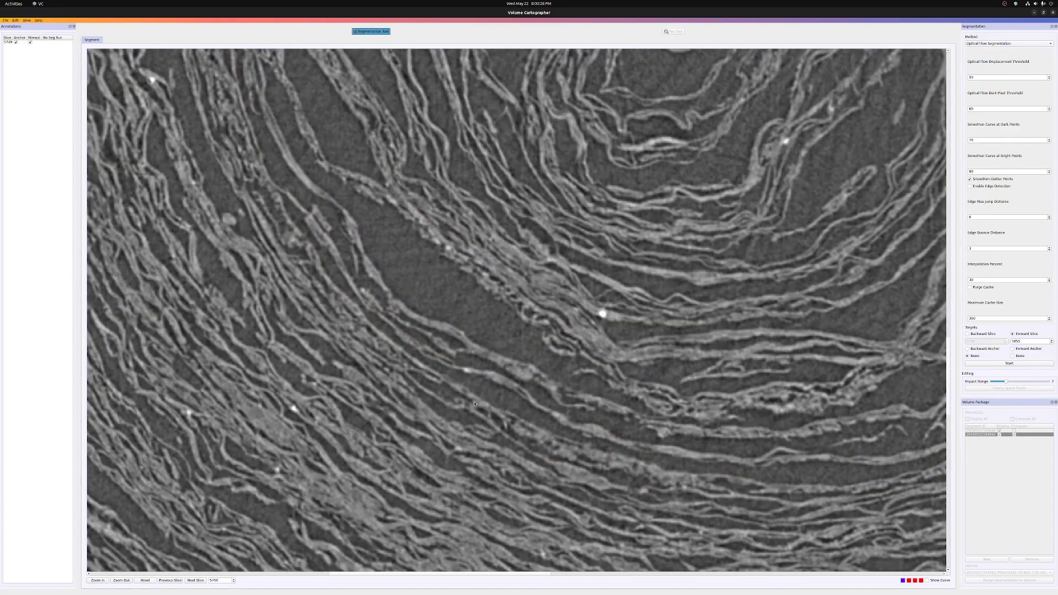
pyautogui.keyDown('shift'); pyautogui.scroll(20, 474, 404); pyautogui.keyUp('shift')
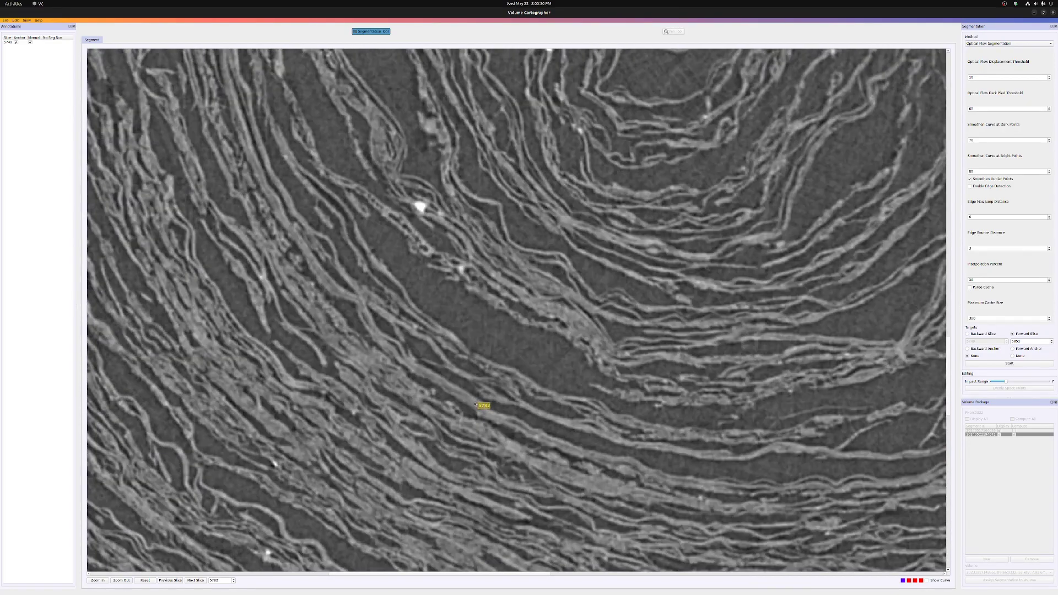
pyautogui.press('space')
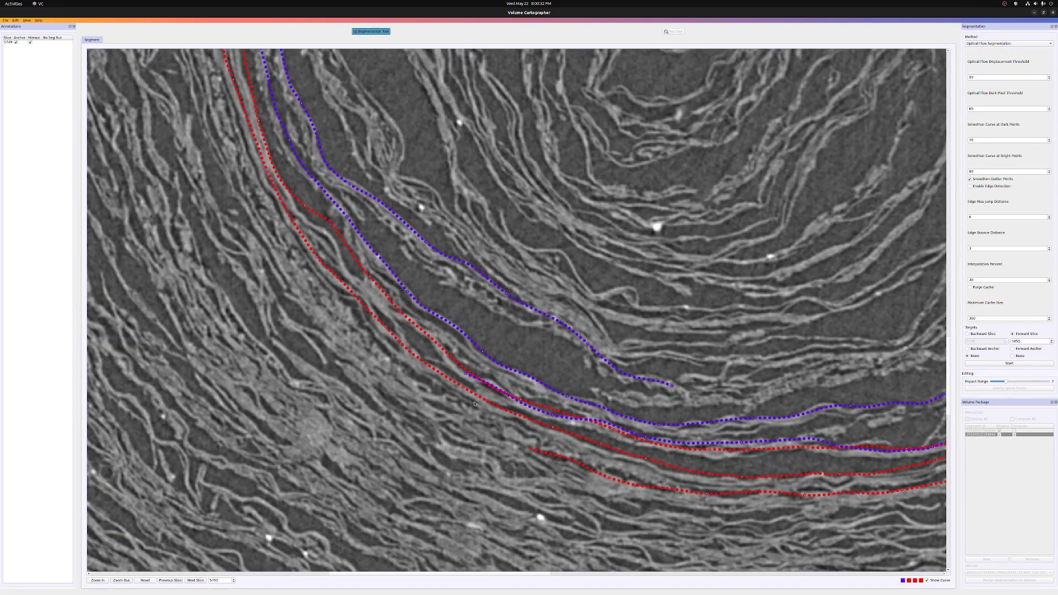
pyautogui.keyDown('shift'); pyautogui.scroll(16, 474, 404); pyautogui.keyUp('shift')
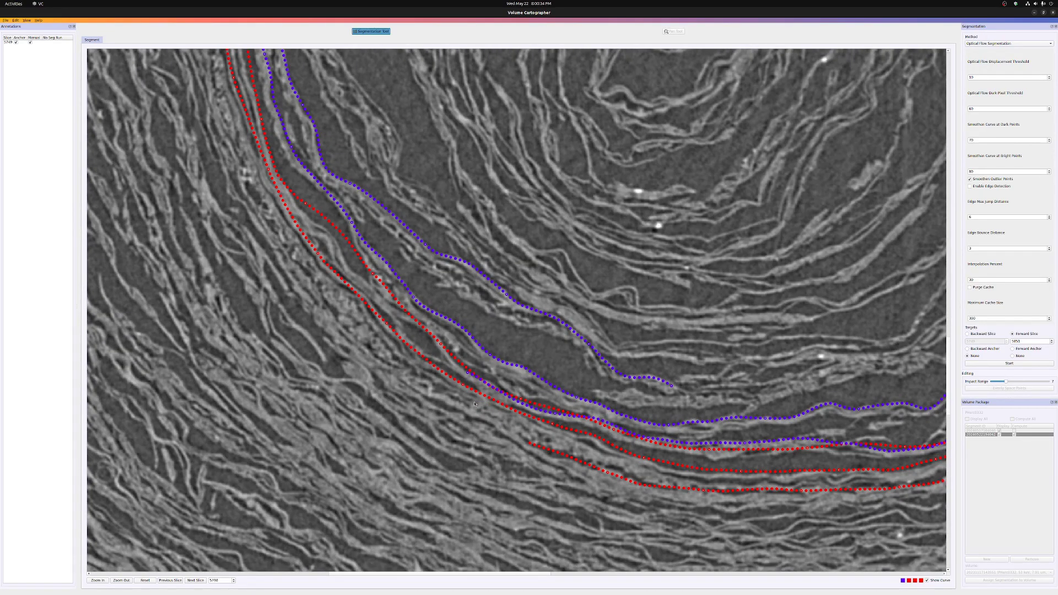
pyautogui.keyDown('shift'); pyautogui.scroll(2, 475, 404); pyautogui.keyUp('shift')
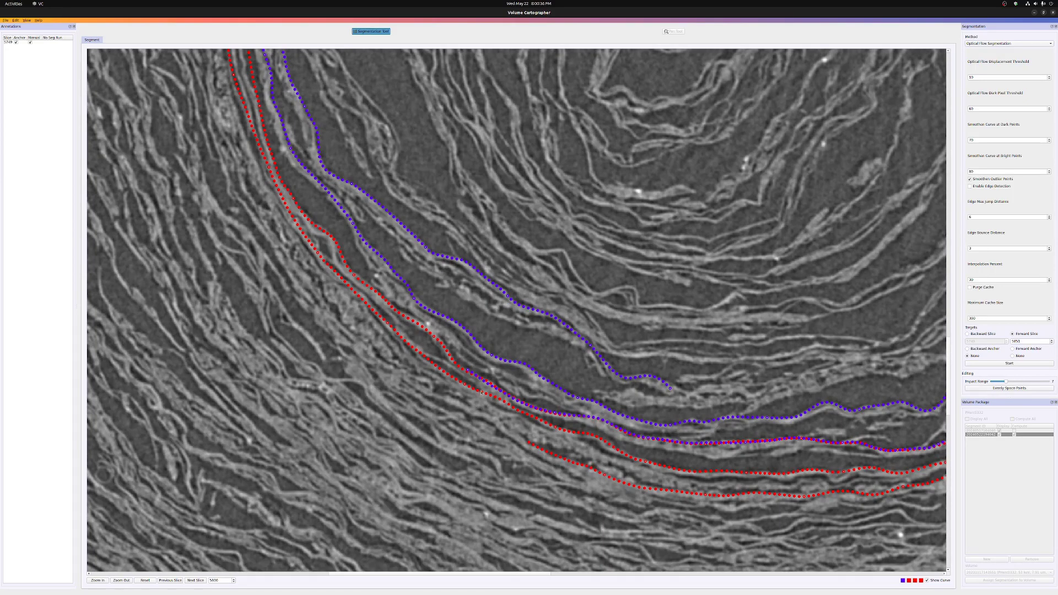
pyautogui.keyDown('shift'); pyautogui.scroll(-20, 463, 389); pyautogui.keyUp('shift')
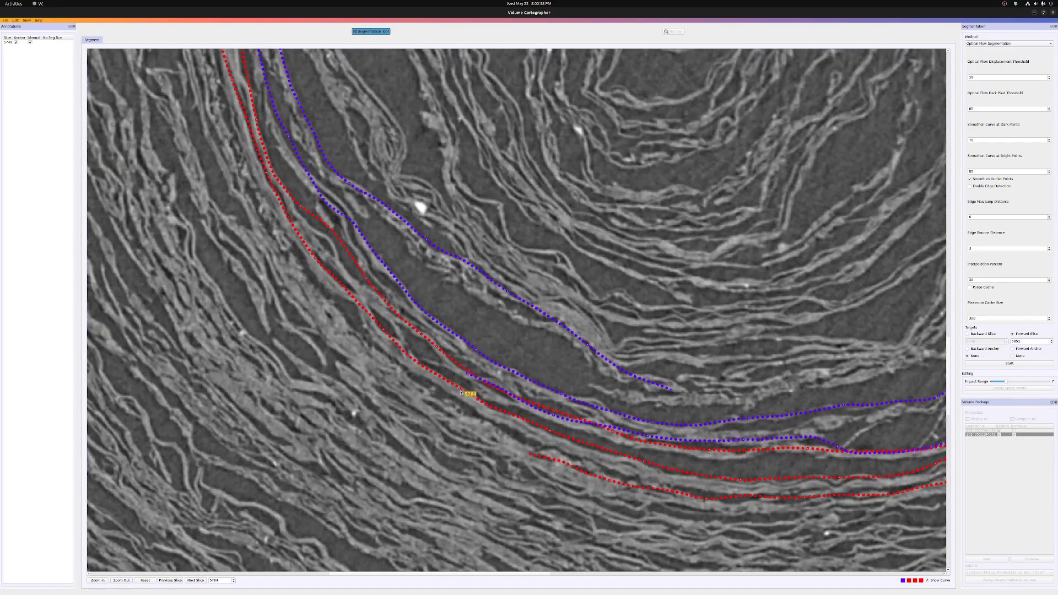
pyautogui.keyDown('shift'); pyautogui.scroll(20, 410, 360); pyautogui.keyUp('shift')
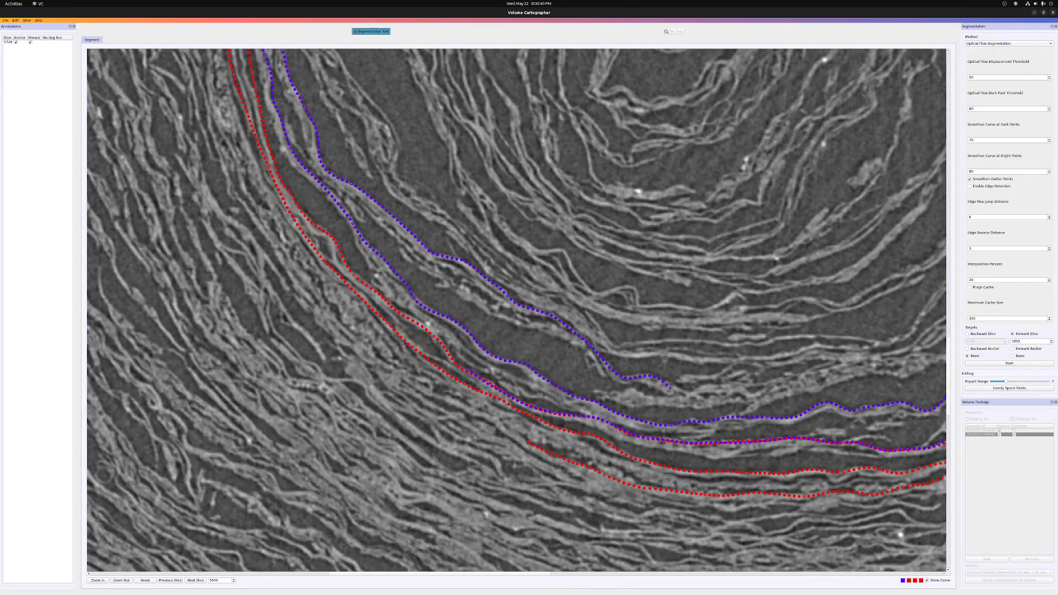
# Step: Follow the lower-left sheets through the slices beyond 5800 and return to slice 5800
pyautogui.keyDown('shift'); pyautogui.scroll(20, 451, 395); pyautogui.keyUp('shift')
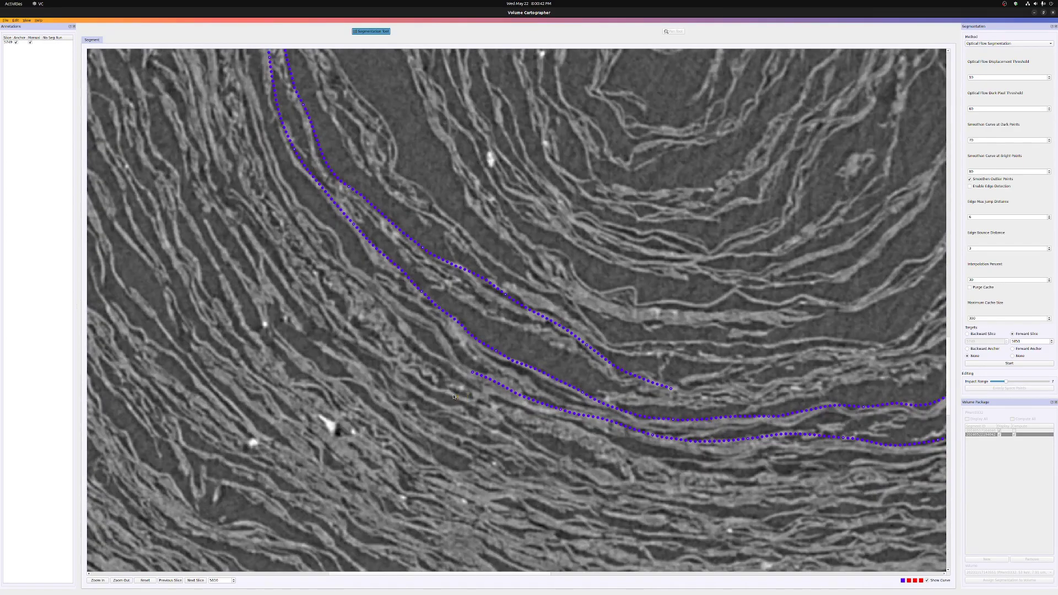
pyautogui.keyDown('shift'); pyautogui.scroll(12, 455, 397); pyautogui.keyUp('shift')
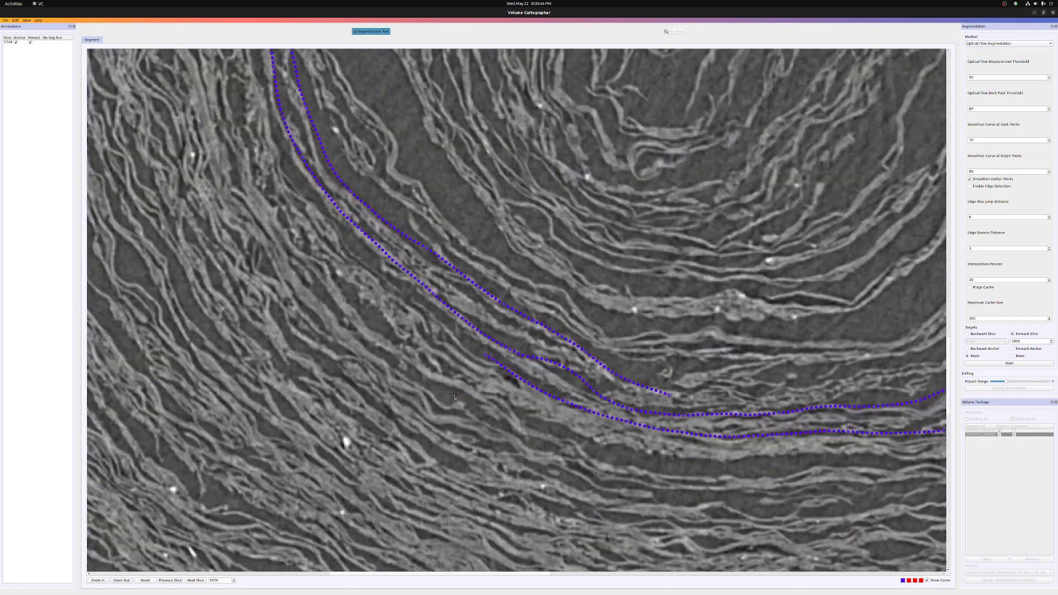
pyautogui.keyDown('shift'); pyautogui.scroll(-20, 455, 397); pyautogui.keyUp('shift')
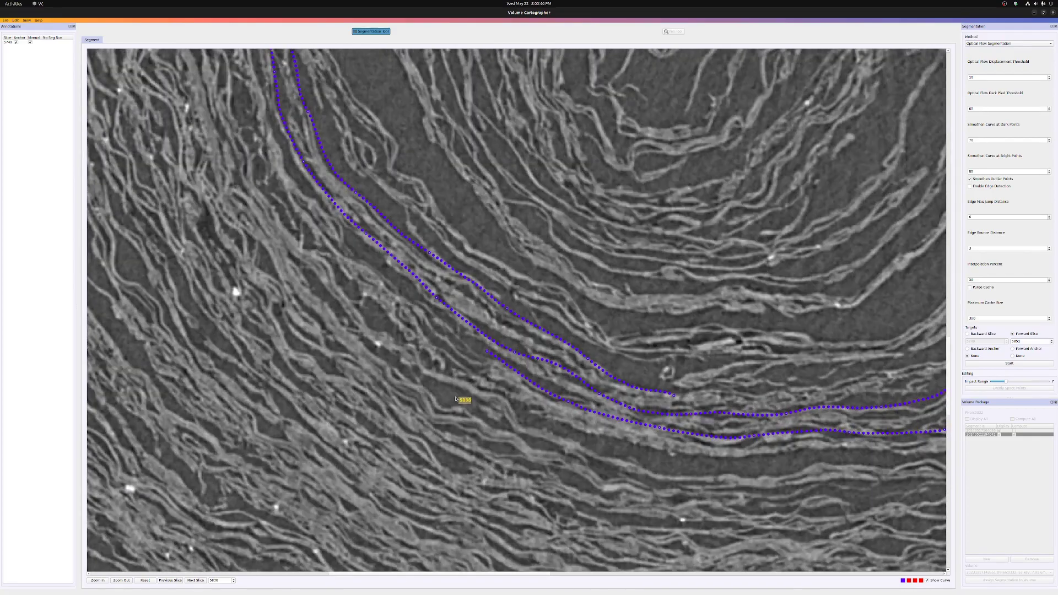
pyautogui.keyDown('shift'); pyautogui.scroll(-20, 454, 393); pyautogui.keyUp('shift')
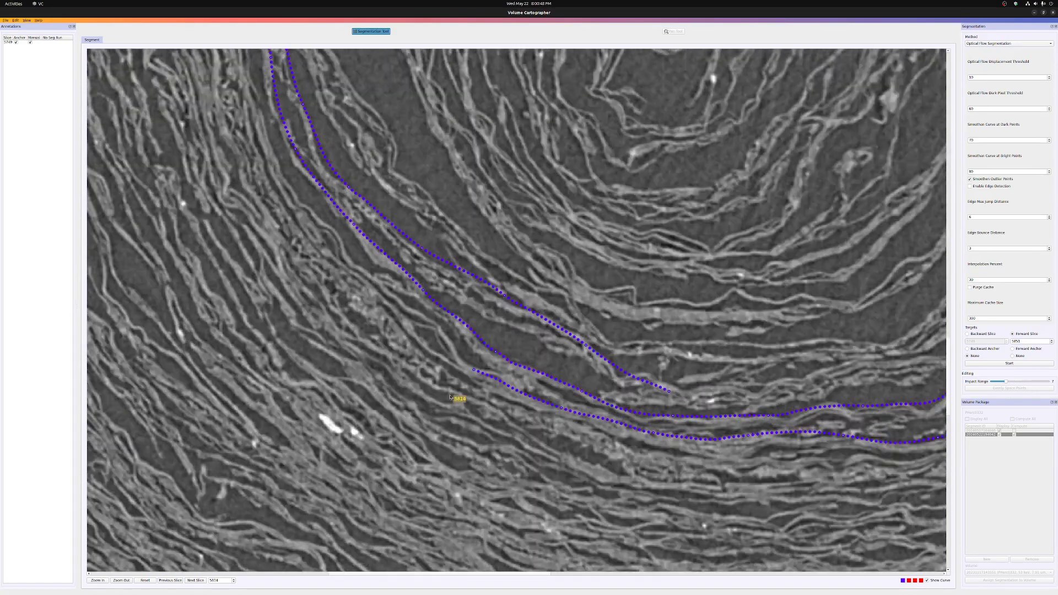
pyautogui.keyDown('shift'); pyautogui.scroll(-2, 449, 394); pyautogui.keyUp('shift')
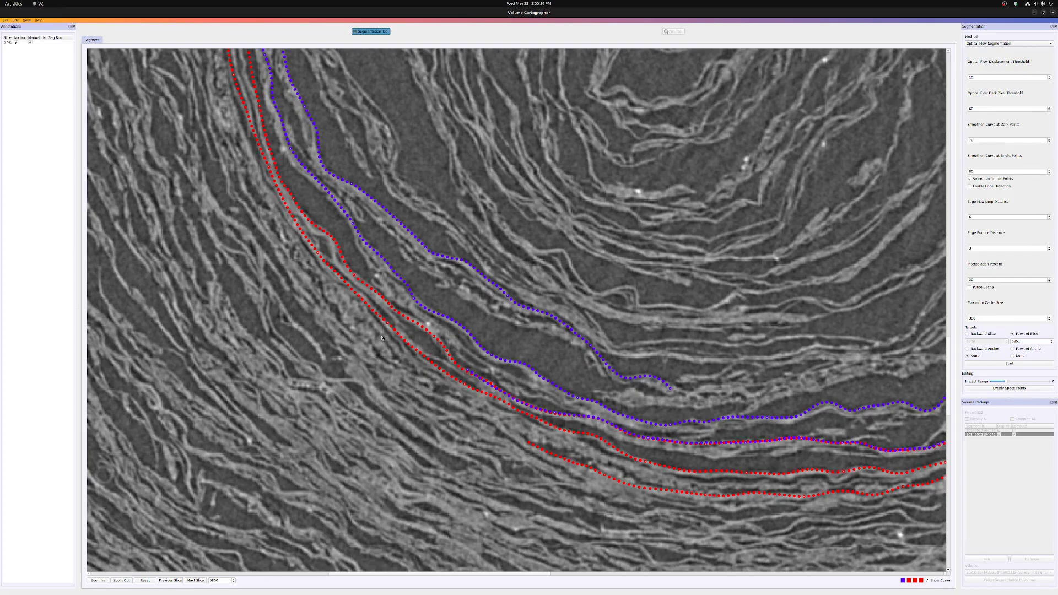
# Step: Reduce the impact range and fit the red turns to their sheets along the left side of the scroll below the bend
pyautogui.moveTo(341, 248); pyautogui.dragTo(397, 378, button='right')
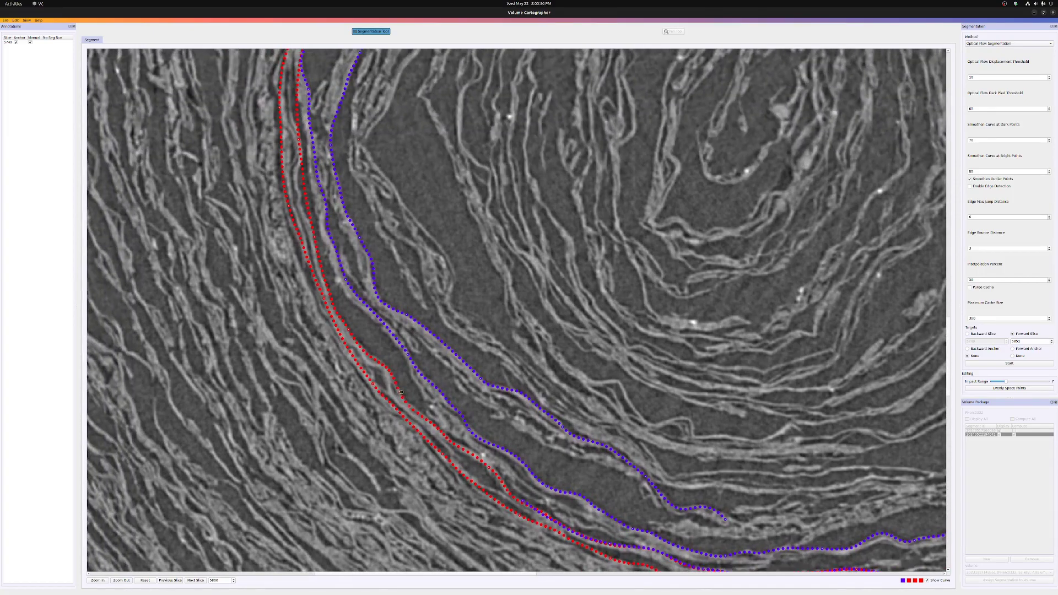
pyautogui.moveTo(359, 329); pyautogui.dragTo(391, 393, button='right')
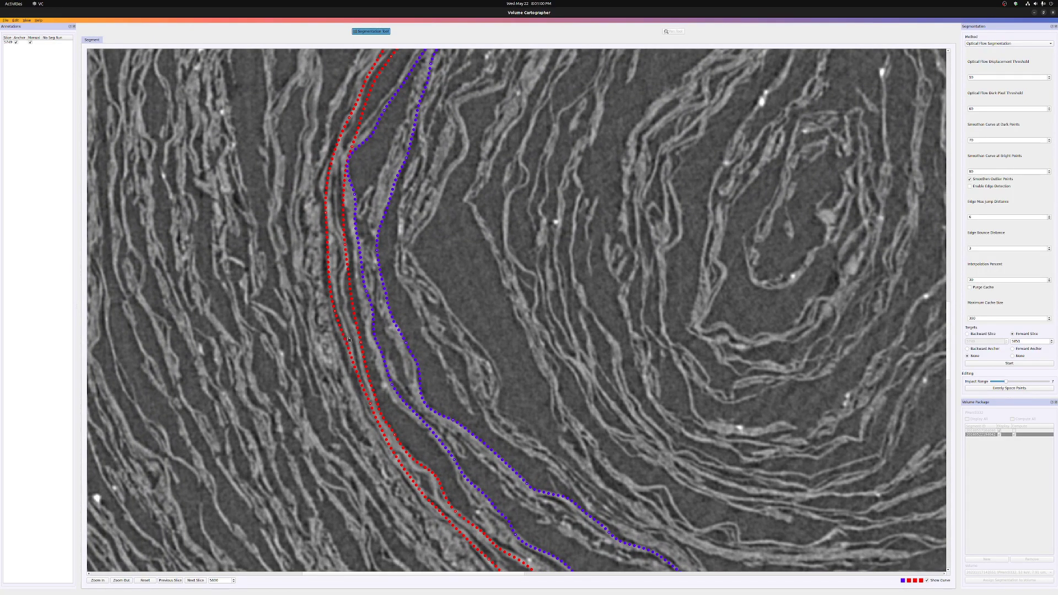
pyautogui.moveTo(333, 256); pyautogui.dragTo(334, 164)
pyautogui.press('a')
pyautogui.press('a')
pyautogui.moveTo(346, 297); pyautogui.dragTo(344, 278)
pyautogui.scroll(3, 347, 325)
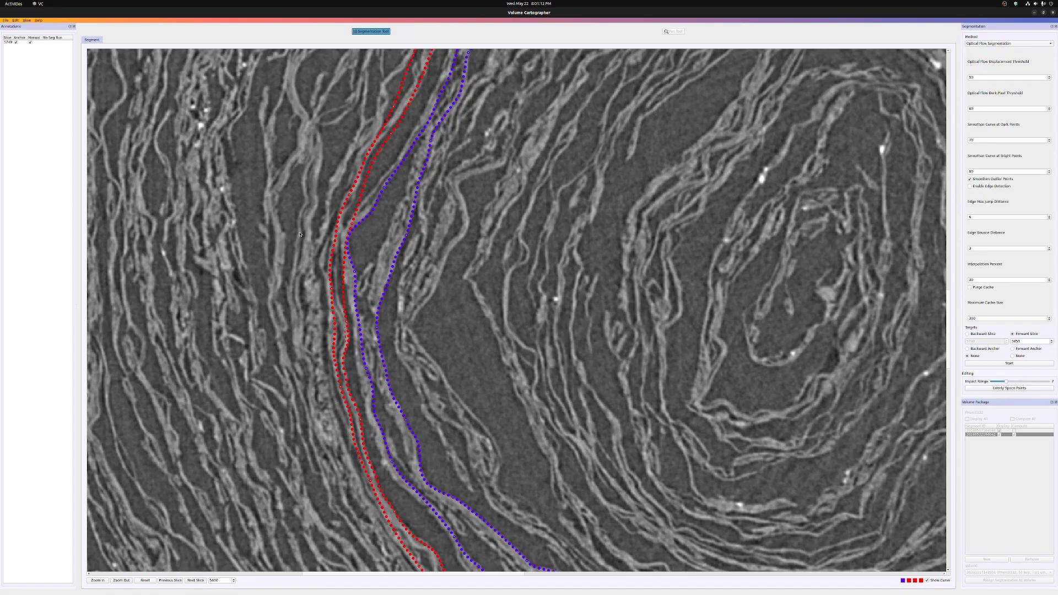
# Step: Check the sheets with the curve hidden and fit both red turns closely around the left bend of the scroll
pyautogui.moveTo(421, 282); pyautogui.dragTo(477, 283, button='right')
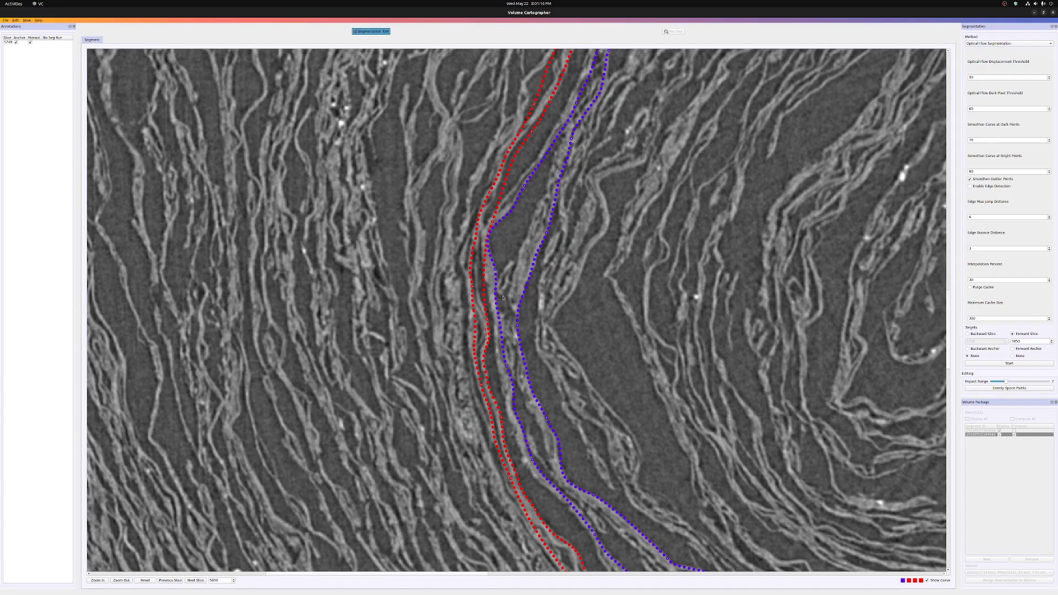
pyautogui.press('space')
pyautogui.press('space')
pyautogui.press('v')
pyautogui.keyDown('shift'); pyautogui.scroll(1, 517, 319); pyautogui.keyUp('shift')
pyautogui.keyDown('shift'); pyautogui.scroll(-1, 516, 319); pyautogui.keyUp('shift')
pyautogui.moveTo(559, 312); pyautogui.dragTo(536, 354, button='right')
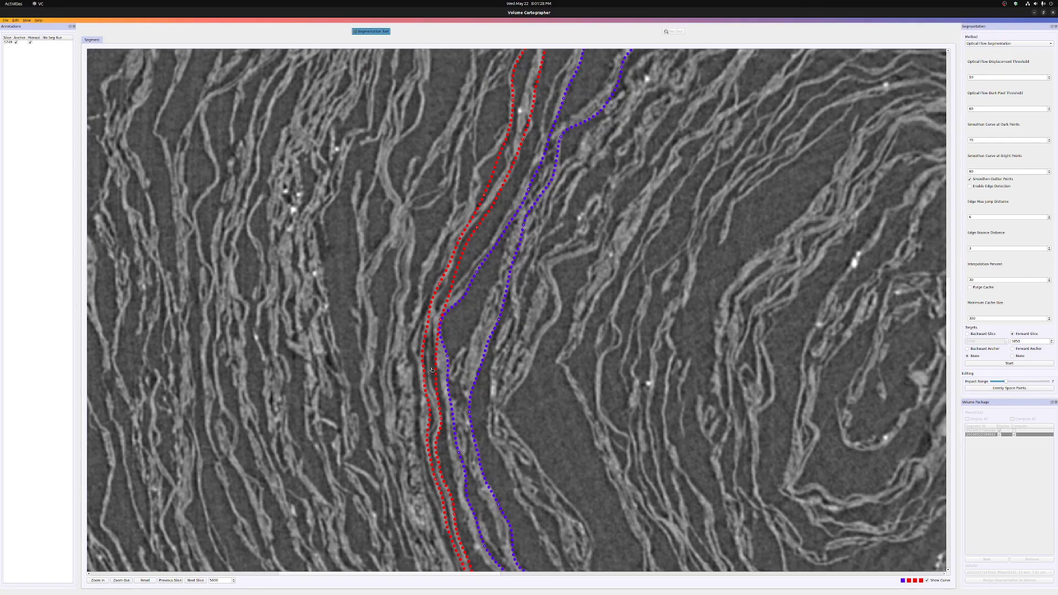
pyautogui.moveTo(438, 333)
pyautogui.mouseDown()
pyautogui.moveTo(423, 328)
pyautogui.moveTo(436, 312)
pyautogui.mouseUp()
pyautogui.moveTo(421, 348); pyautogui.dragTo(420, 372)
pyautogui.scroll(3, 469, 259)
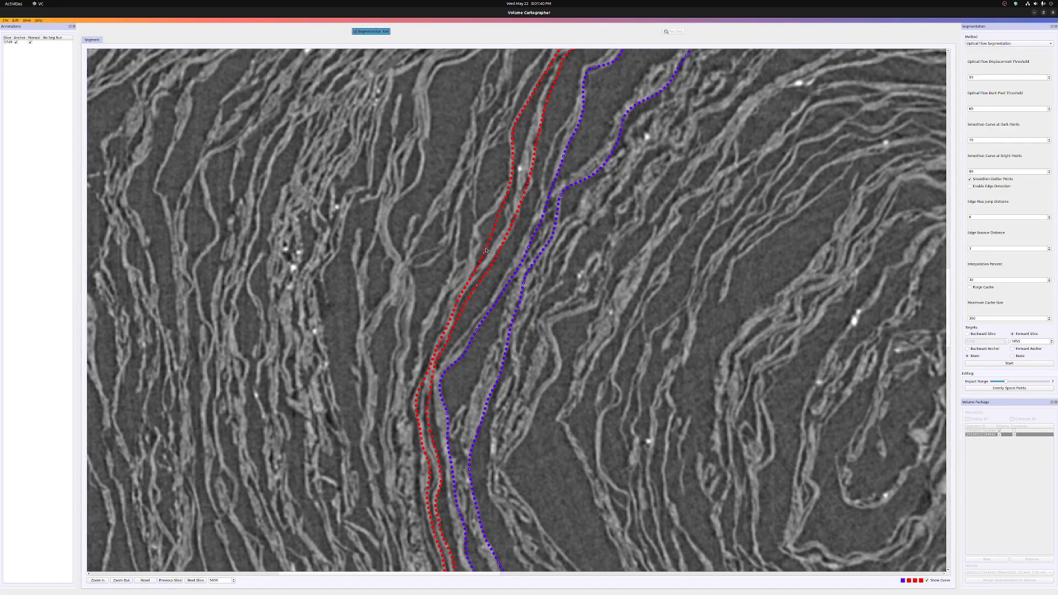
# Step: Pull the outer red turn outward onto its sheet just above the left bend
pyautogui.press('space')
pyautogui.press('space')
pyautogui.press('space')
pyautogui.press('space')
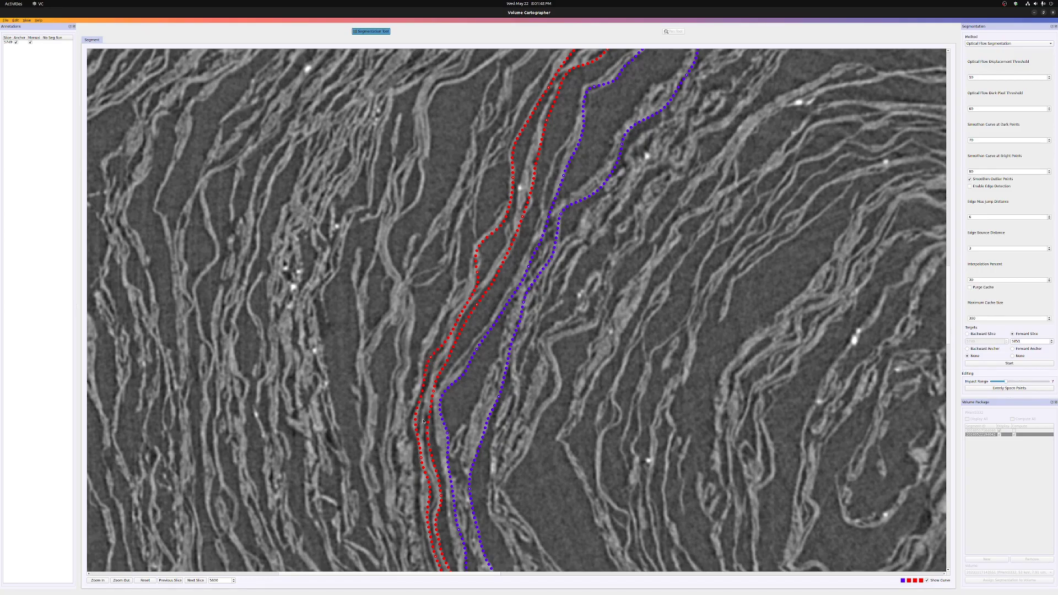
# Step: Trace the sheets around the left bend through neighbouring slices with the curve hidden, and return to slice 5800 with it shown
pyautogui.keyDown('shift'); pyautogui.scroll(-4, 445, 392); pyautogui.keyUp('shift')
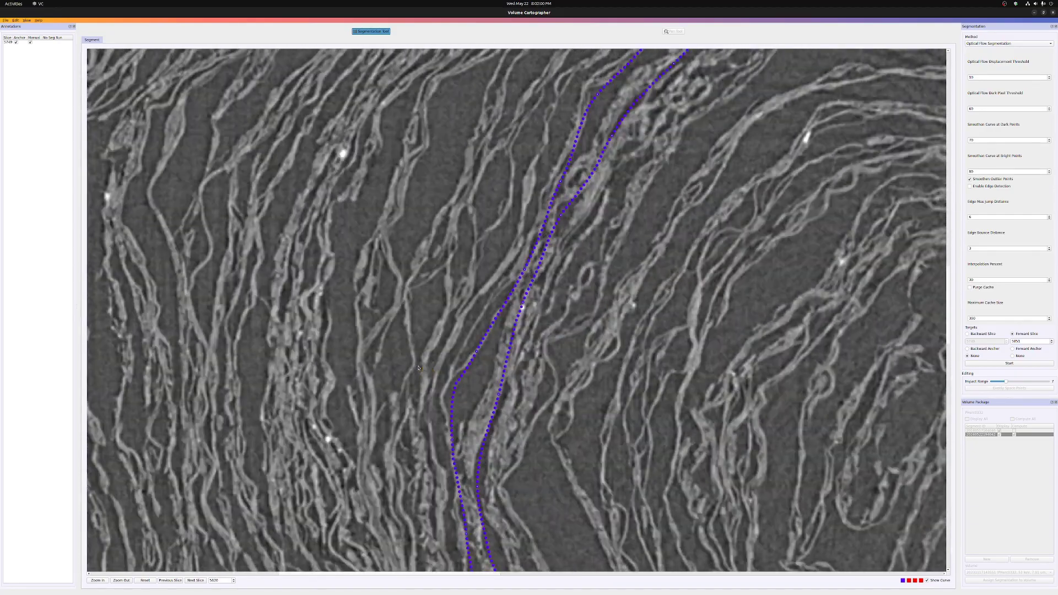
pyautogui.scroll(-14, 418, 368)
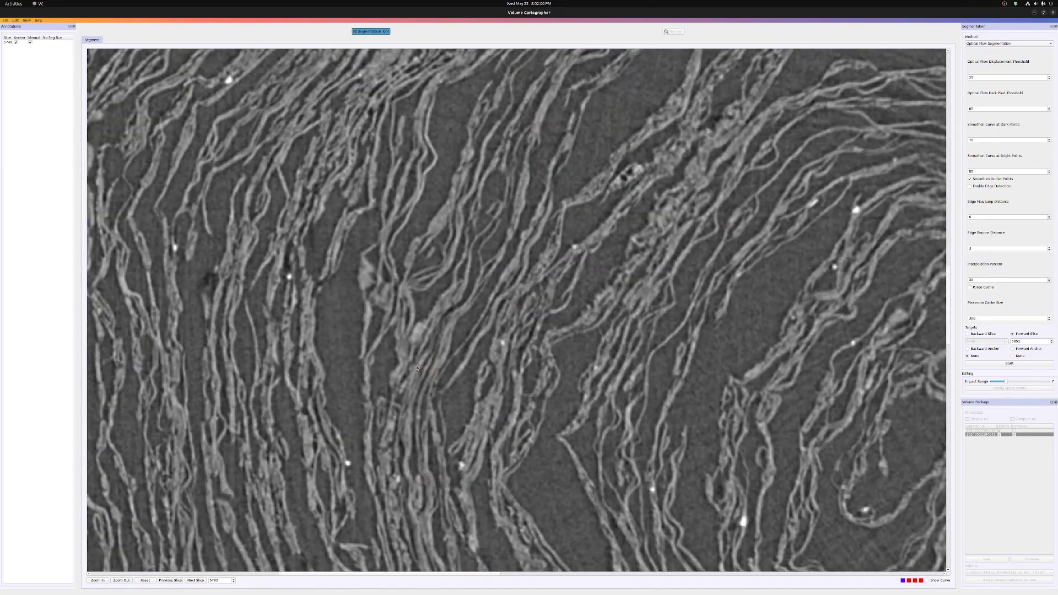
pyautogui.scroll(10, 417, 368)
pyautogui.scroll(20, 417, 368)
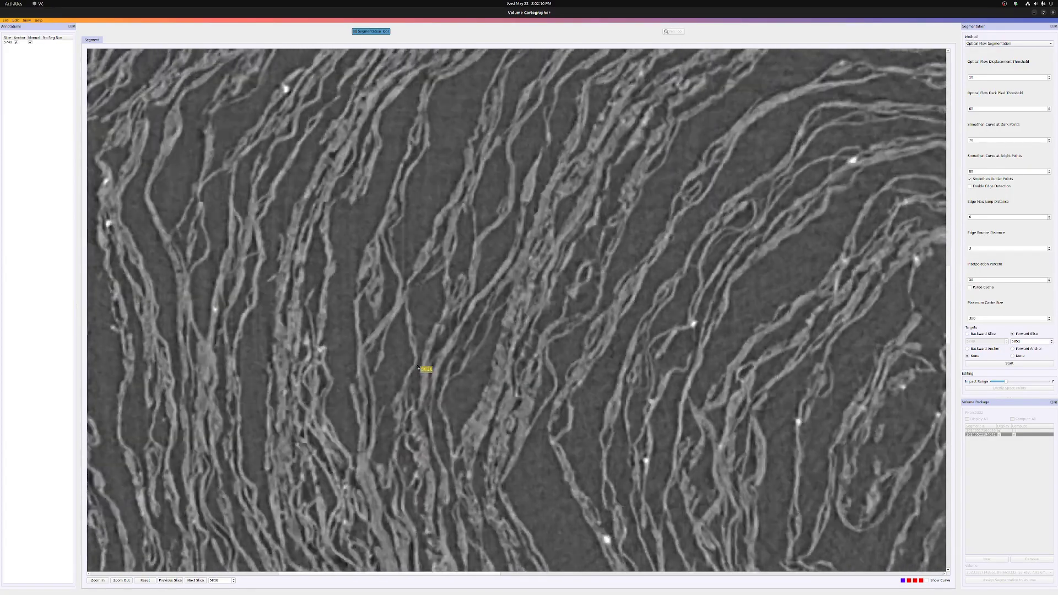
pyautogui.scroll(5, 417, 368)
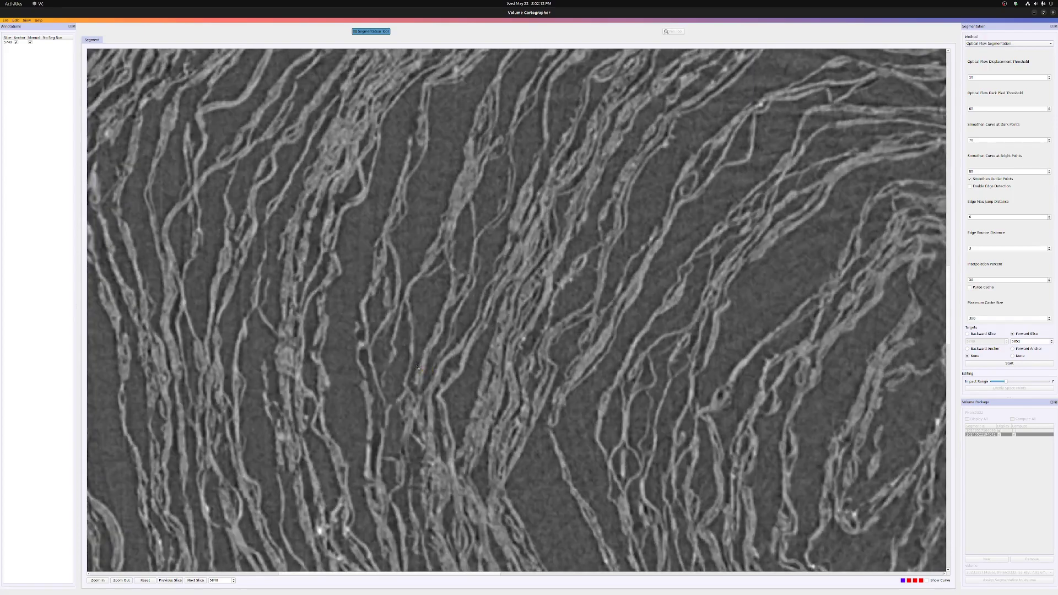
pyautogui.scroll(10, 417, 368)
pyautogui.press('space')
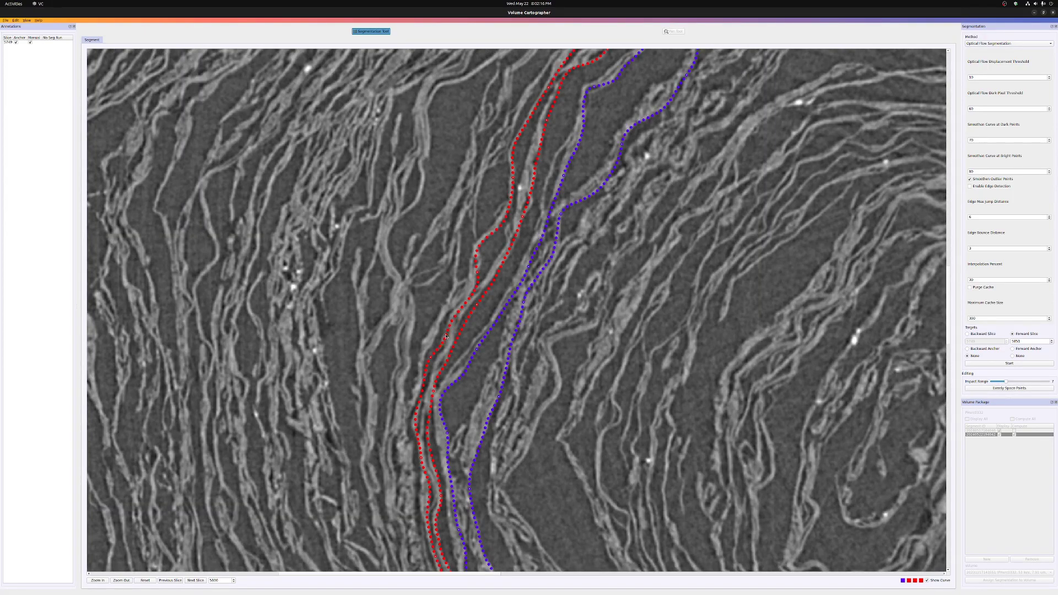
# Step: Lower the impact range and refine the outer red turn on its sheet at the left bend and at the kink above it
pyautogui.press('space')
pyautogui.press('space')
pyautogui.moveTo(420, 389); pyautogui.dragTo(421, 408)
pyautogui.moveTo(420, 448); pyautogui.dragTo(421, 446)
pyautogui.moveTo(481, 261); pyautogui.dragTo(480, 262)
pyautogui.scroll(5, 491, 239)
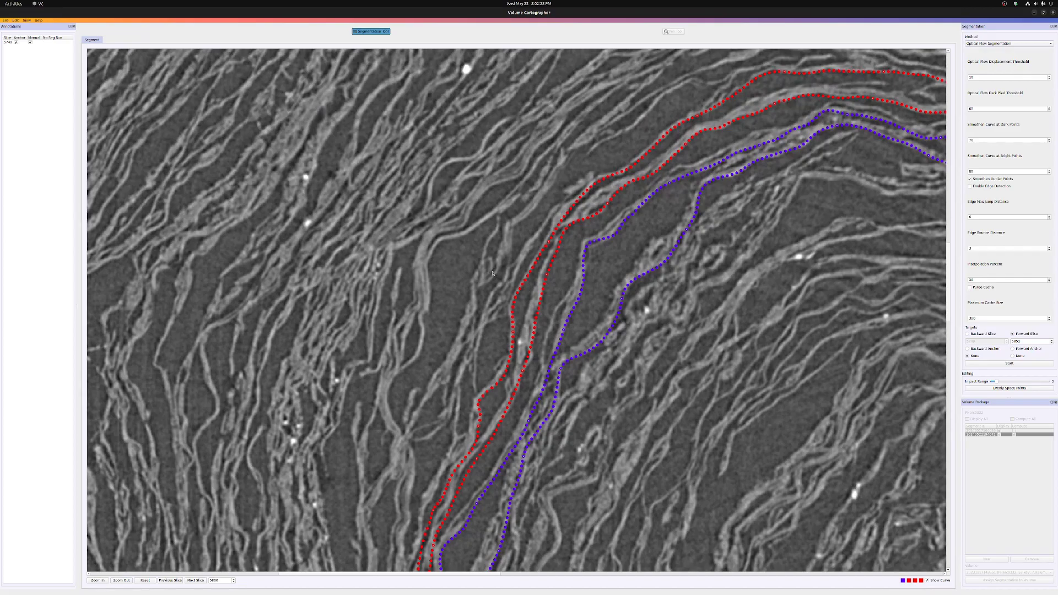
# Step: Trace the sheets at the left bend through neighbouring slices, with the curve shown and hidden, and return to slice 5800
pyautogui.scroll(-7, 492, 273)
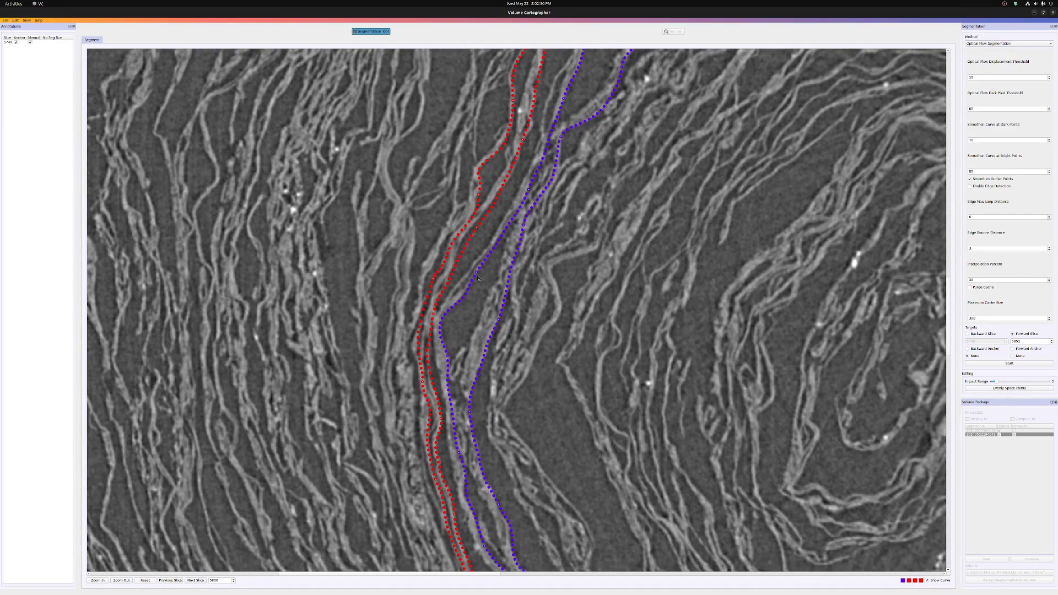
pyautogui.keyDown('shift'); pyautogui.scroll(2, 435, 312); pyautogui.keyUp('shift')
pyautogui.keyDown('shift'); pyautogui.scroll(-15, 436, 313); pyautogui.keyUp('shift')
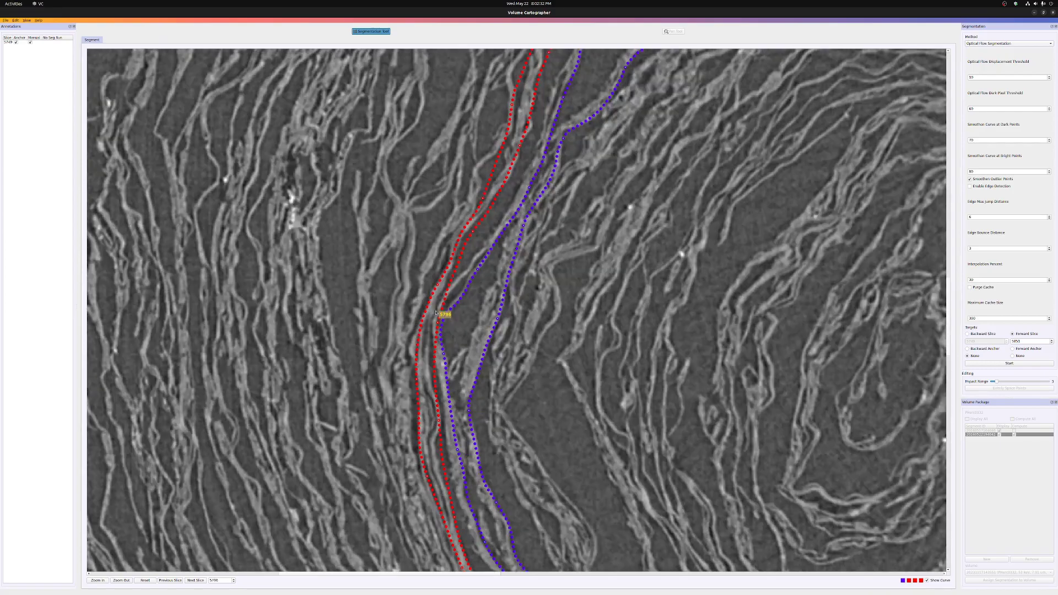
pyautogui.keyDown('shift'); pyautogui.scroll(-14, 436, 313); pyautogui.keyUp('shift')
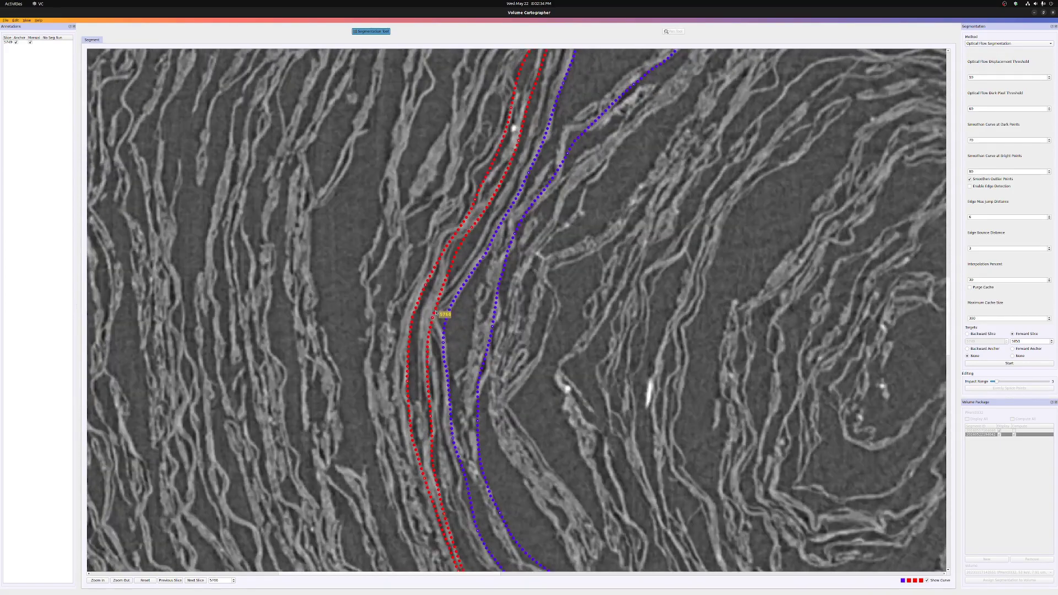
pyautogui.keyDown('shift'); pyautogui.scroll(-3, 436, 313); pyautogui.keyUp('shift')
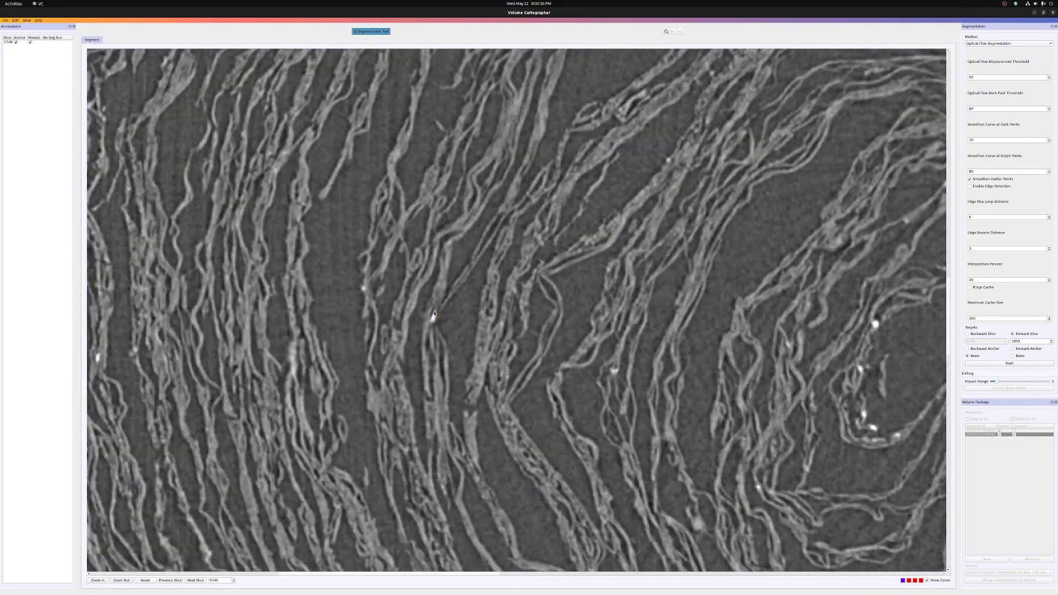
pyautogui.keyDown('shift'); pyautogui.scroll(9, 436, 314); pyautogui.keyUp('shift')
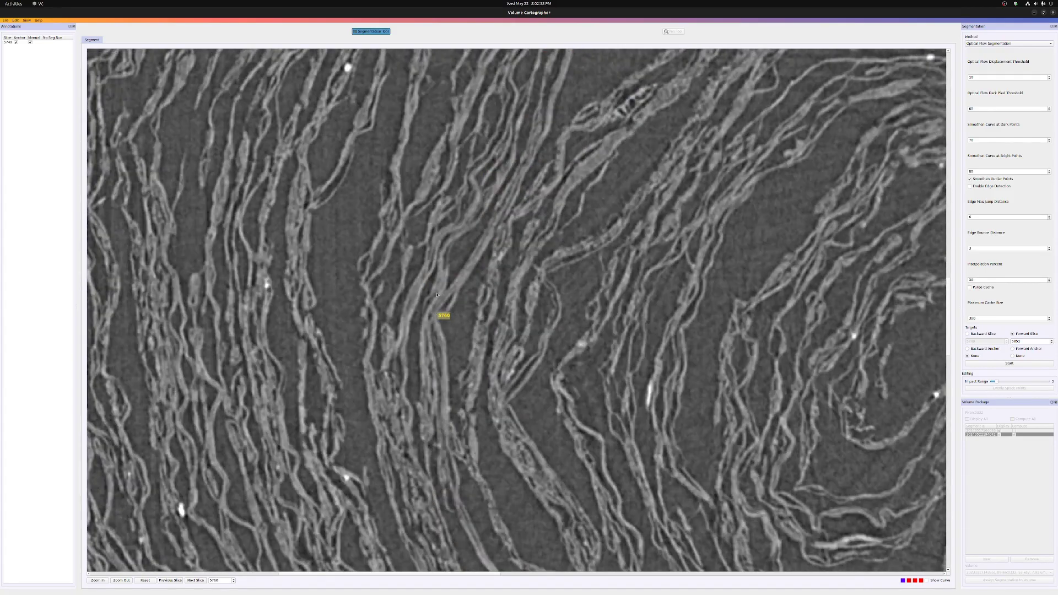
pyautogui.keyDown('shift'); pyautogui.scroll(5, 441, 252); pyautogui.keyUp('shift')
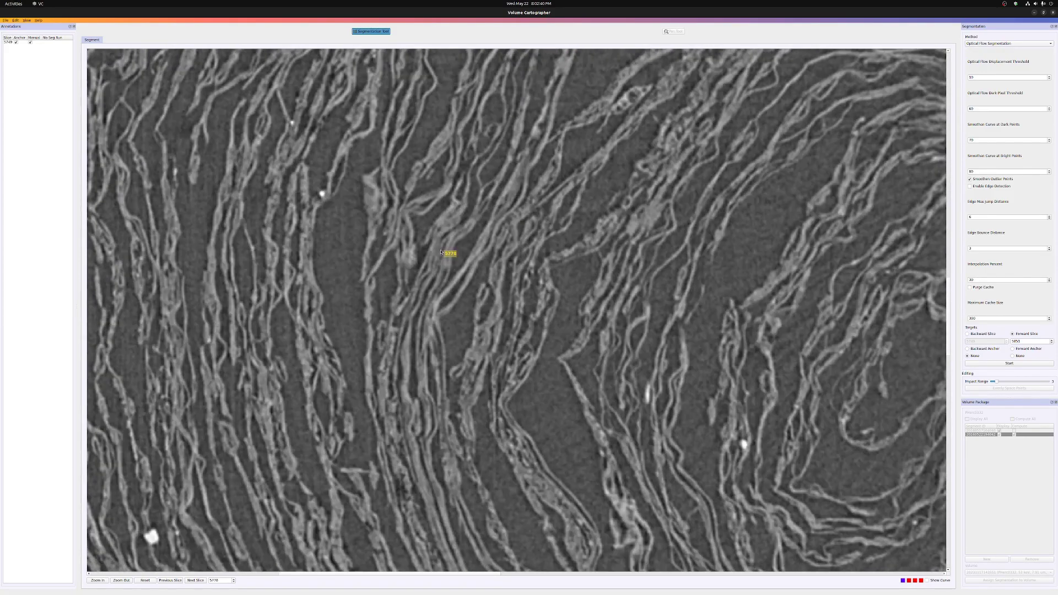
pyautogui.keyDown('shift'); pyautogui.scroll(6, 444, 253); pyautogui.keyUp('shift')
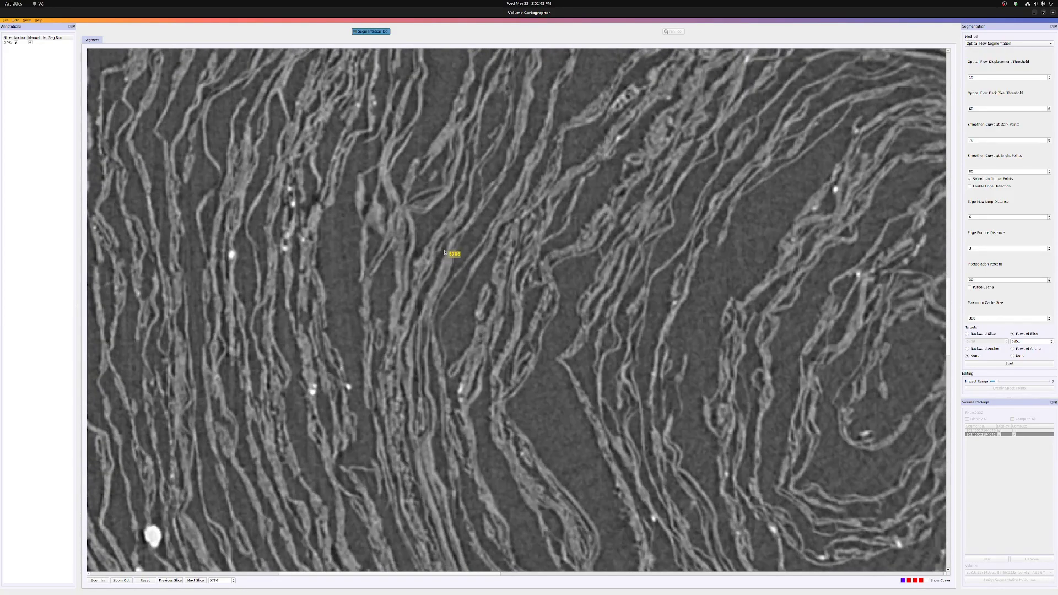
pyautogui.keyDown('shift'); pyautogui.scroll(6, 447, 253); pyautogui.keyUp('shift')
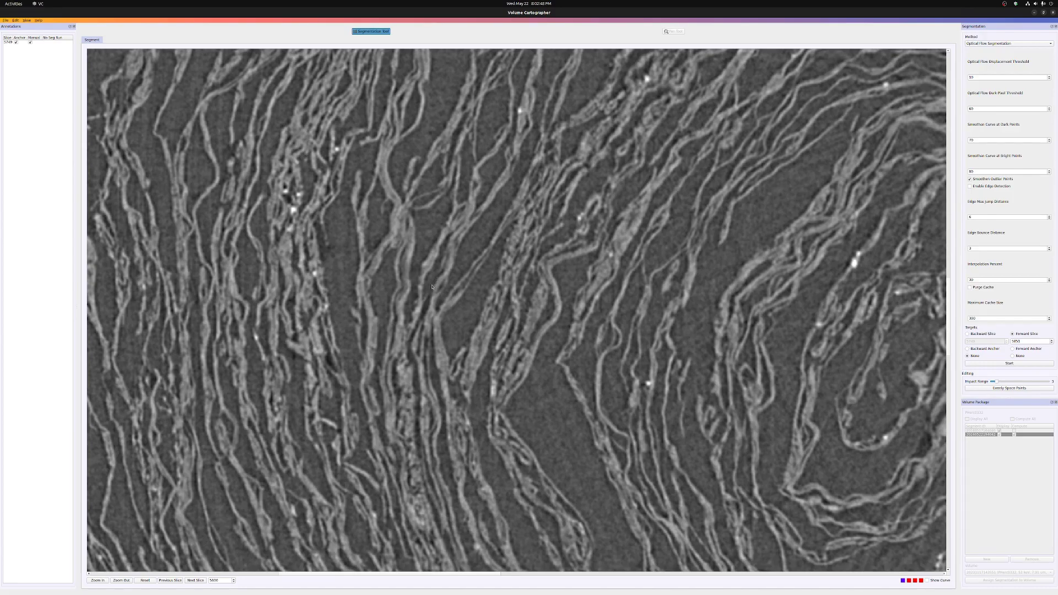
# Step: Compare the curve with the underlying sheets along the left side of the scroll by alternately showing and hiding it
pyautogui.press('space')
pyautogui.press('space')
pyautogui.press('space')
pyautogui.press('space')
pyautogui.scroll(-10, 429, 332)
pyautogui.scroll(20, 425, 335)
pyautogui.scroll(-20, 410, 323)
pyautogui.scroll(-20, 430, 315)
pyautogui.scroll(-20, 432, 320)
pyautogui.scroll(-8, 429, 324)
# Step: Lower the impact range and nudge the outer red turn onto its sheet at the left bend and just above it
pyautogui.press('space')
pyautogui.press('a')
pyautogui.press('a')
pyautogui.moveTo(424, 326); pyautogui.dragTo(422, 329)
pyautogui.press('space')
pyautogui.press('space')
pyautogui.moveTo(455, 243); pyautogui.dragTo(454, 241)
# Step: Raise the impact range and adjust the outer red turn just below the kink above the left bend
pyautogui.press('d')
pyautogui.press('d')
pyautogui.press('space')
pyautogui.press('space')
pyautogui.moveTo(474, 214); pyautogui.dragTo(474, 242)
# Step: Inspect the red and blue turns around the scroll on slice 5800 for places where they leave their sheets
pyautogui.scroll(-17, 488, 287)
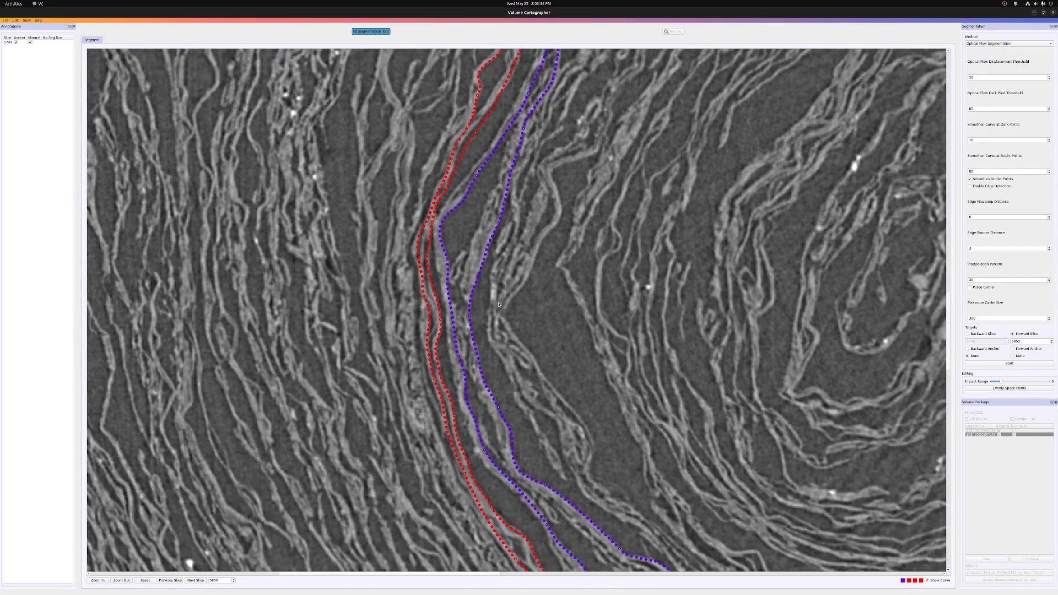
pyautogui.scroll(3, 499, 322)
pyautogui.press('a')
pyautogui.press('a')
pyautogui.scroll(20, 498, 322)
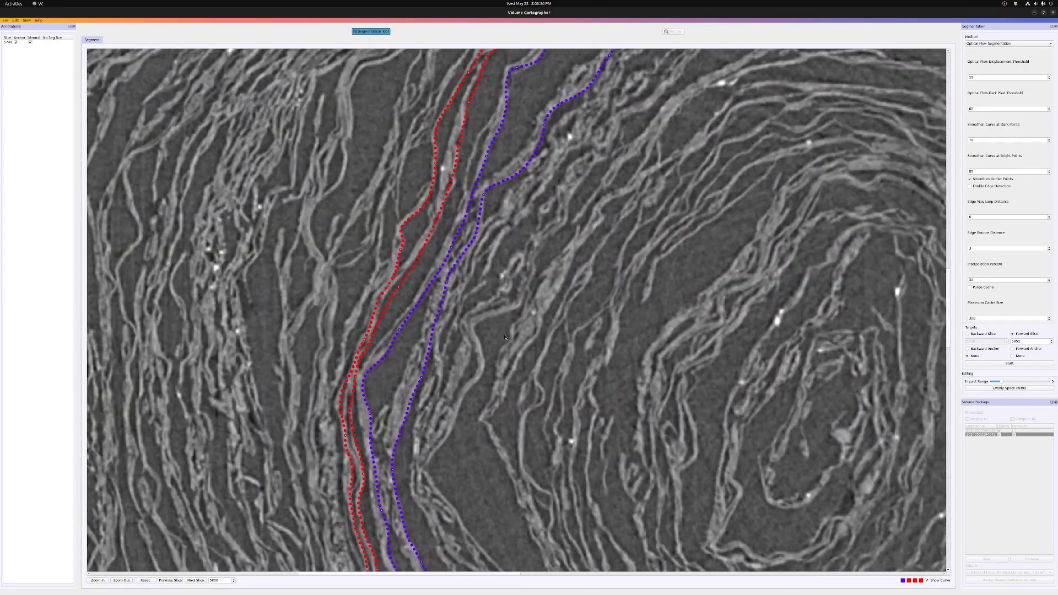
pyautogui.press('d')
pyautogui.press('d')
pyautogui.press('d')
pyautogui.press('d')
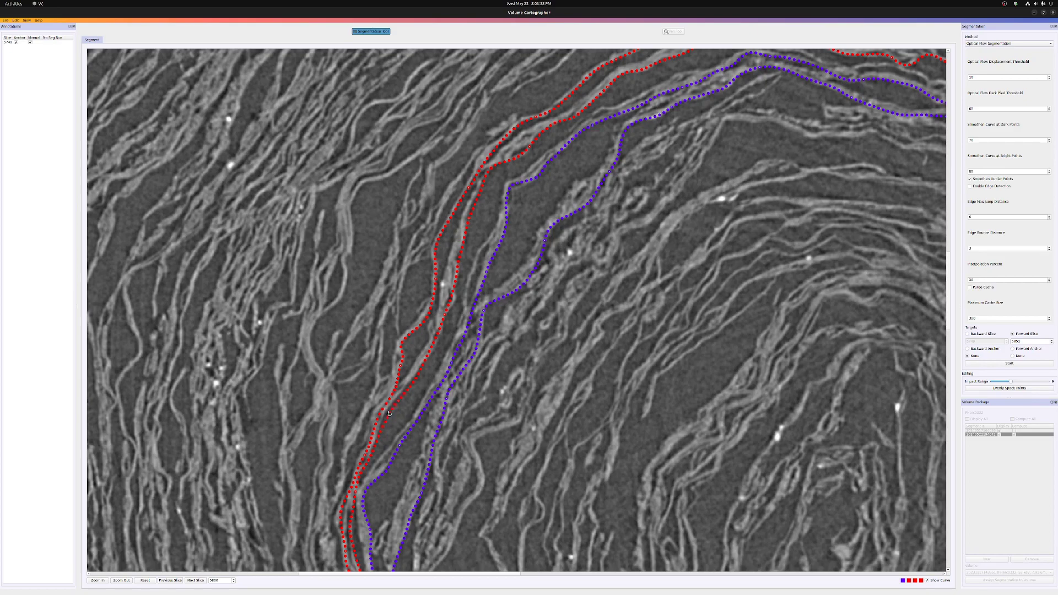
pyautogui.press('a')
pyautogui.press('a')
pyautogui.press('a')
pyautogui.press('a')
pyautogui.moveTo(500, 255); pyautogui.dragTo(153, 429, button='right')
pyautogui.moveTo(508, 325); pyautogui.dragTo(215, 196, button='right')
pyautogui.moveTo(474, 411); pyautogui.dragTo(528, 156, button='right')
pyautogui.moveTo(143, 457); pyautogui.dragTo(558, 345, button='right')
# Step: Run the optical flow segmentation from the backward anchor and forward to slice 5850
pyautogui.keyDown('ctrl'); pyautogui.scroll(-6, 543, 347); pyautogui.keyUp('ctrl')
pyautogui.scroll(5, 542, 348)
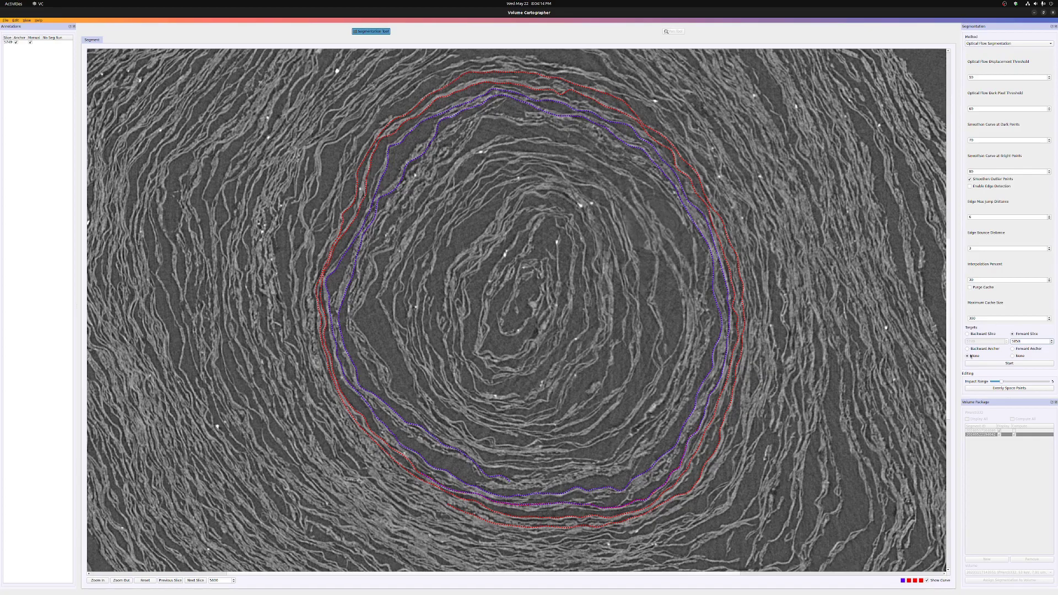
pyautogui.click(968, 349)
pyautogui.click(1018, 334)
pyautogui.click(1005, 364)
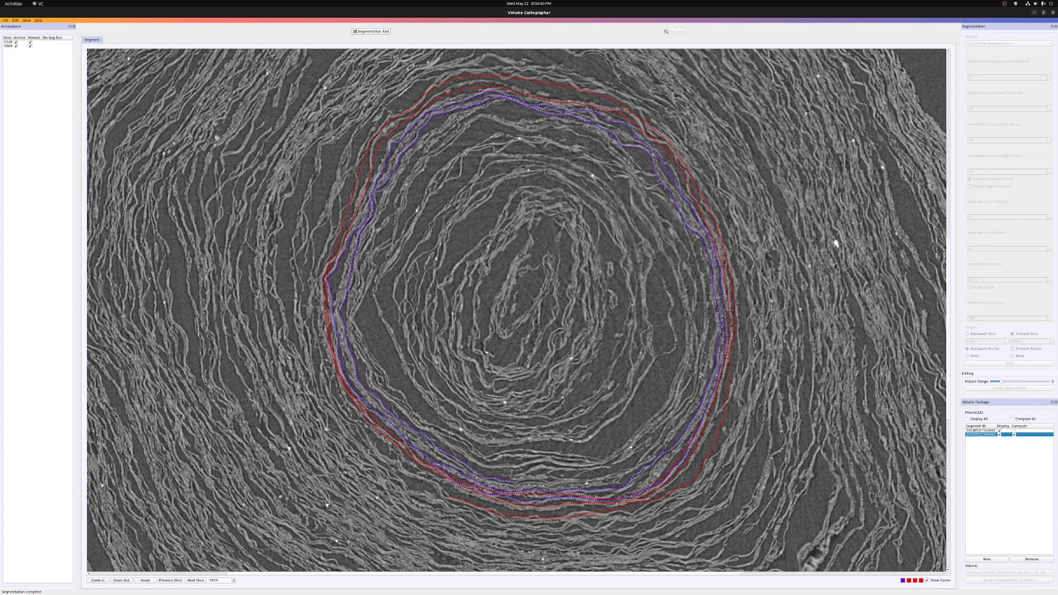
# Step: Look over the propagated curve at the upper arc and save the volume package
pyautogui.scroll(2, 622, 349)
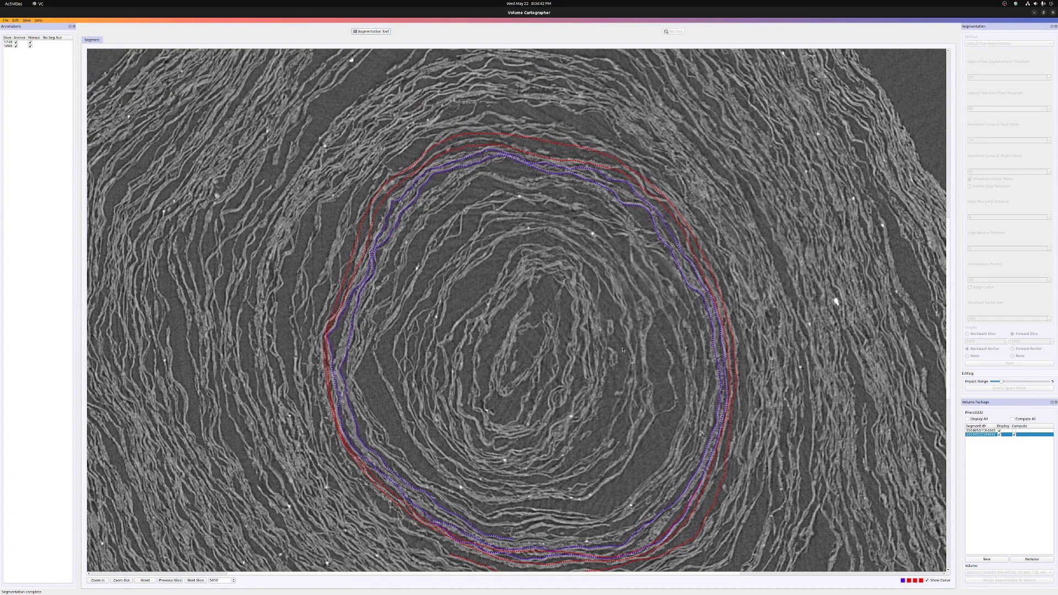
pyautogui.keyDown('ctrl'); pyautogui.scroll(3, 517, 292); pyautogui.keyUp('ctrl')
pyautogui.scroll(6, 494, 322)
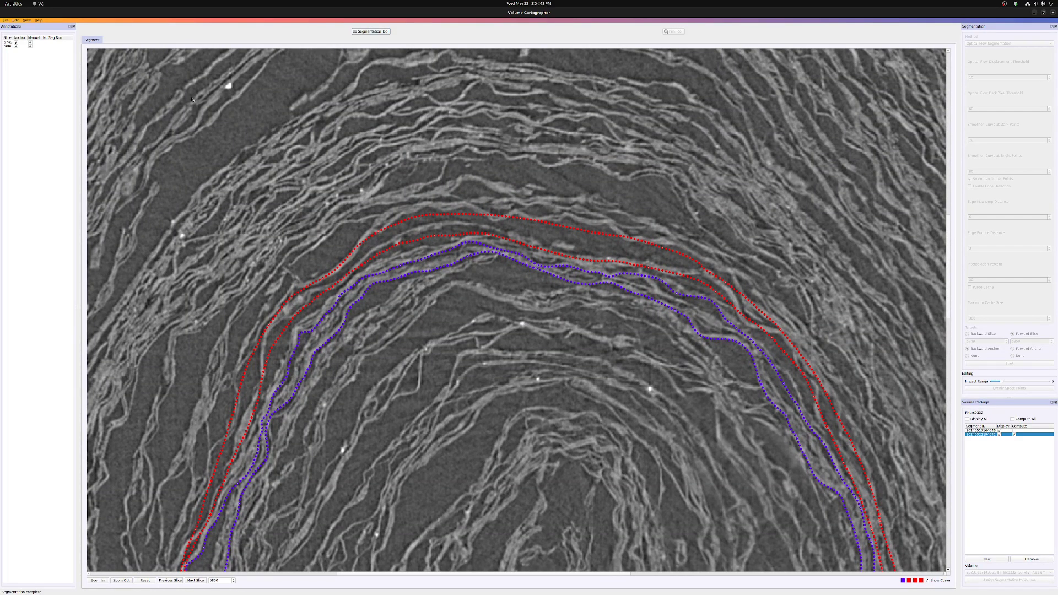
pyautogui.click(5, 20)
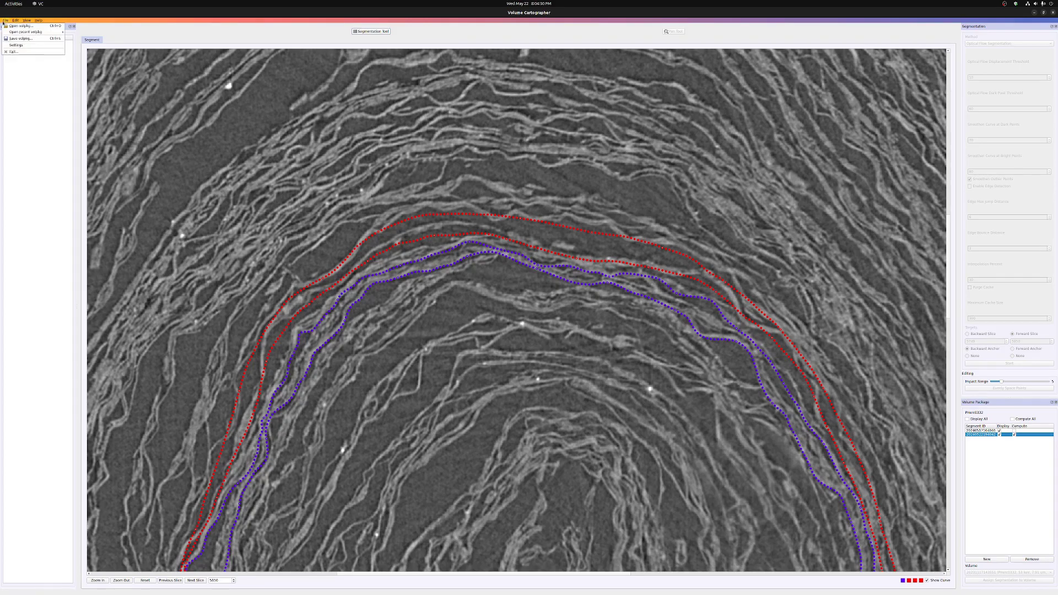
pyautogui.click(21, 38)
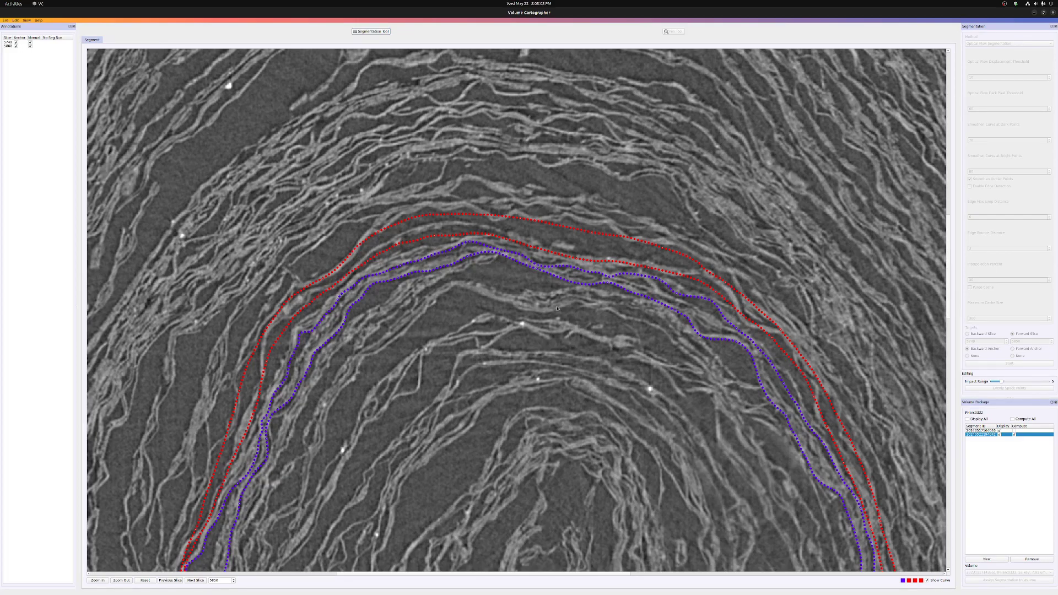
# Step: Examine how the propagated turns follow their sheets along the upper arc, right side and lower arc of the scroll
pyautogui.scroll(-2, 562, 303)
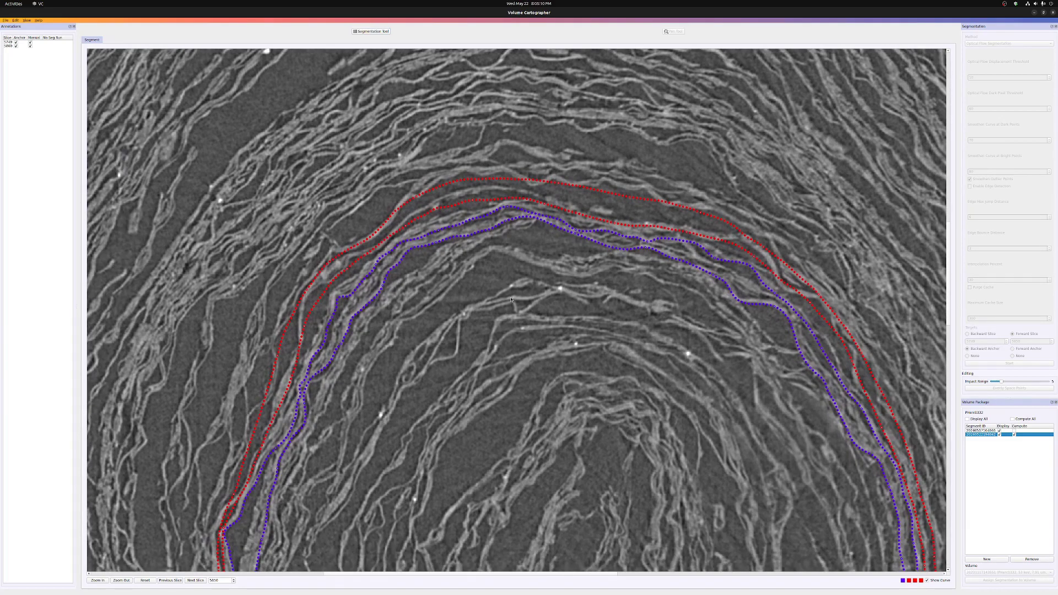
pyautogui.moveTo(590, 324); pyautogui.dragTo(553, 318, button='right')
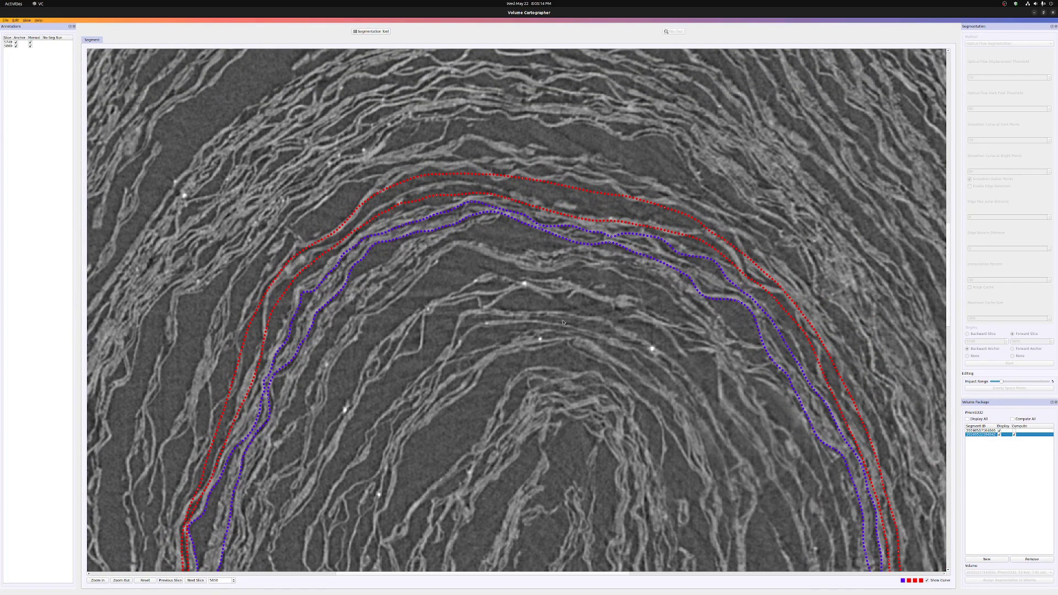
pyautogui.moveTo(530, 366)
pyautogui.mouseDown(button='right')
pyautogui.moveTo(609, 316)
pyautogui.moveTo(536, 356)
pyautogui.mouseUp(button='right')
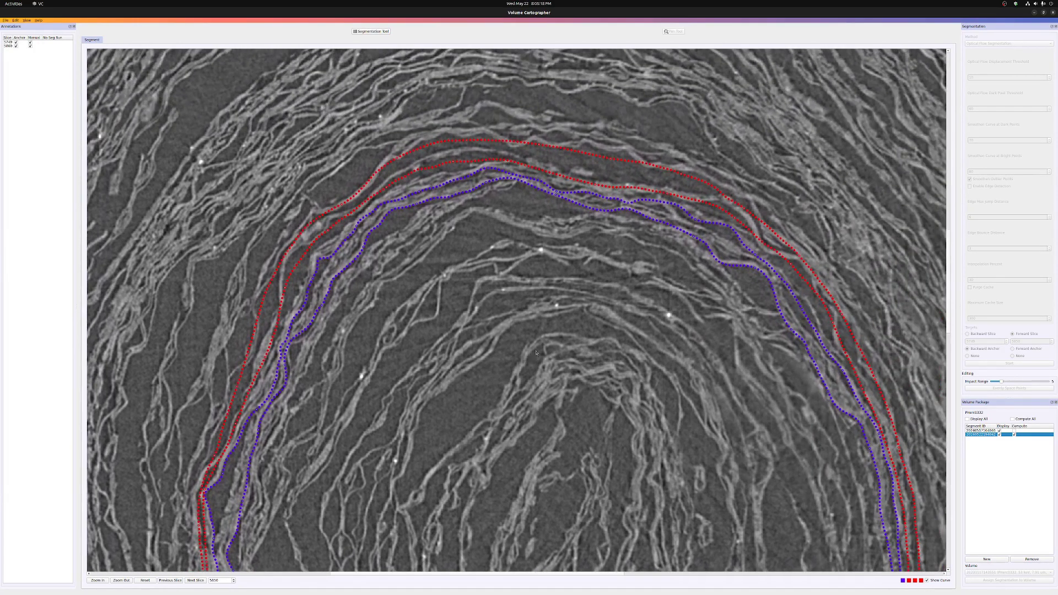
pyautogui.scroll(1, 443, 297)
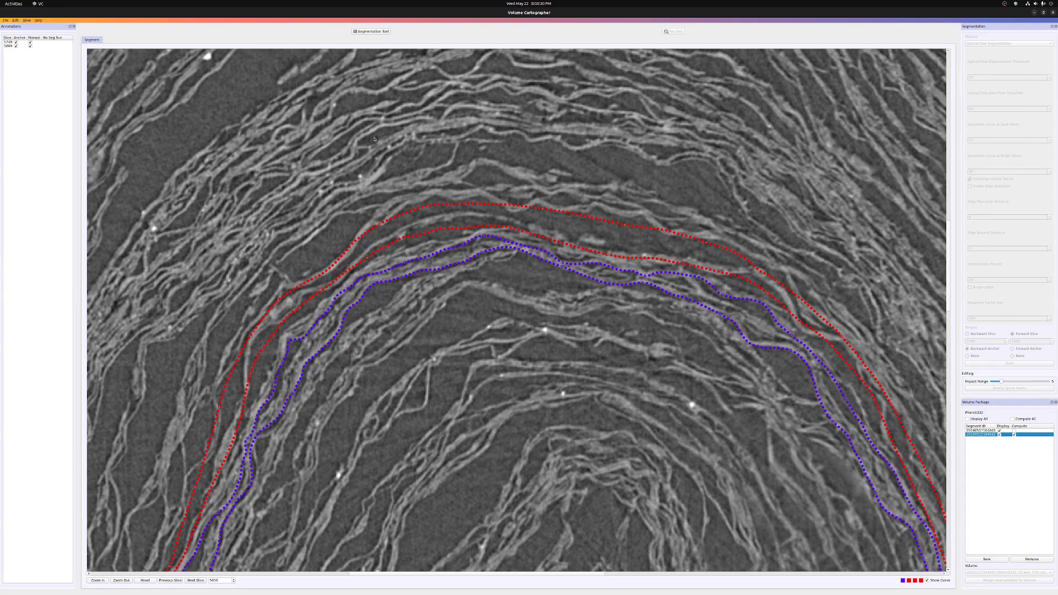
pyautogui.scroll(-15, 608, 242)
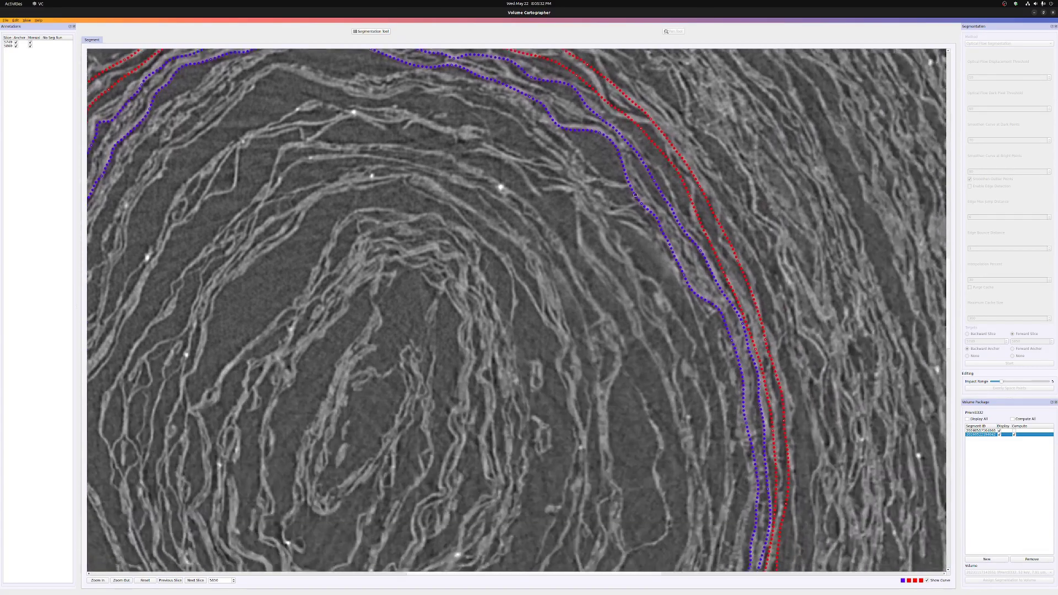
pyautogui.scroll(-2, 672, 248)
pyautogui.hscroll(-3, 673, 247)
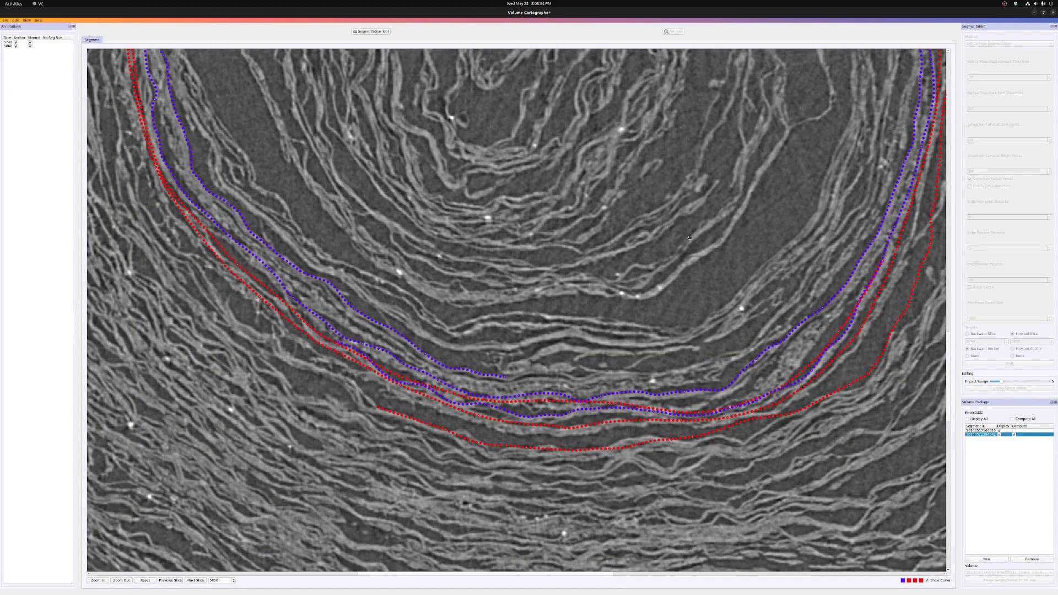
pyautogui.scroll(15, 689, 238)
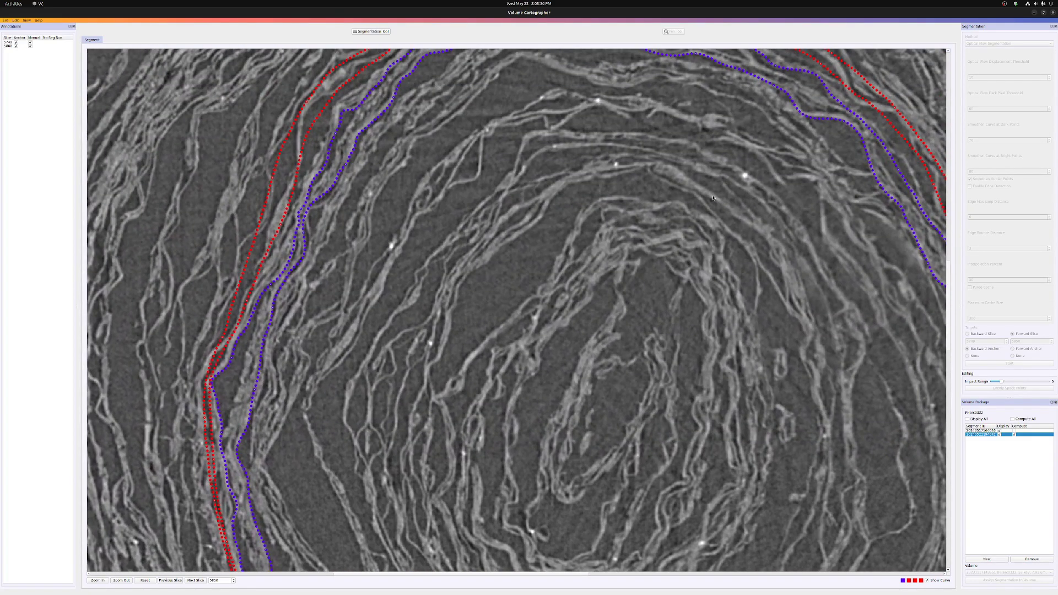
pyautogui.hscroll(-3, 634, 273)
pyautogui.scroll(-4, 606, 270)
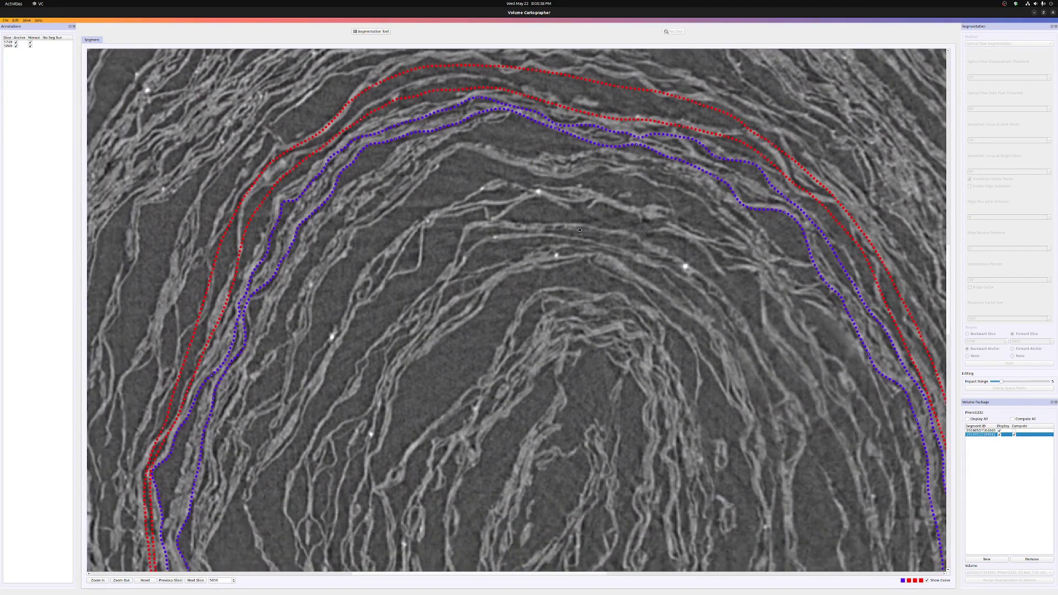
pyautogui.click(374, 32)
pyautogui.scroll(4, 552, 215)
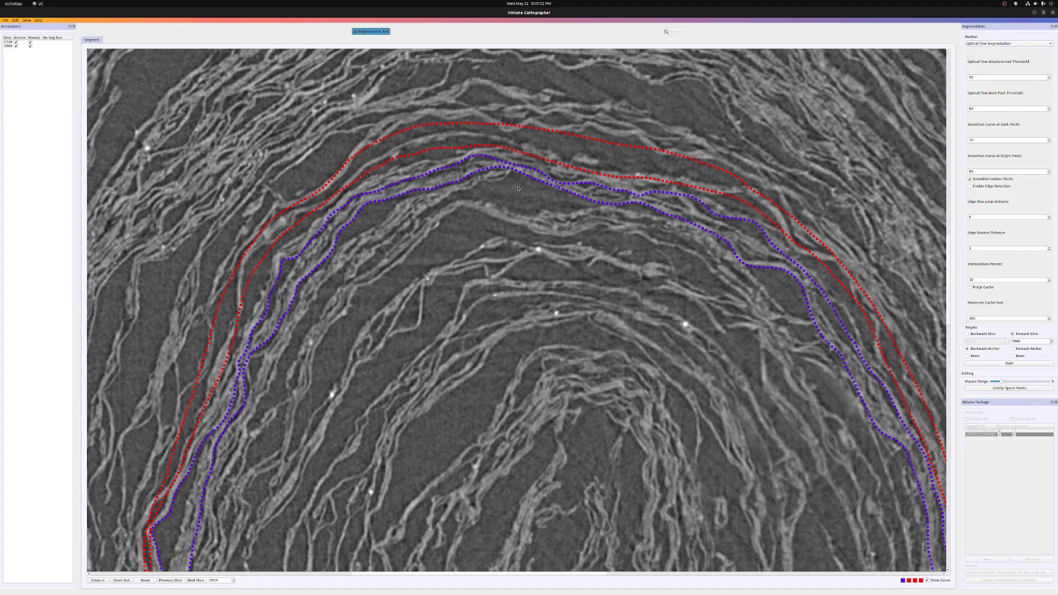
pyautogui.click(380, 32)
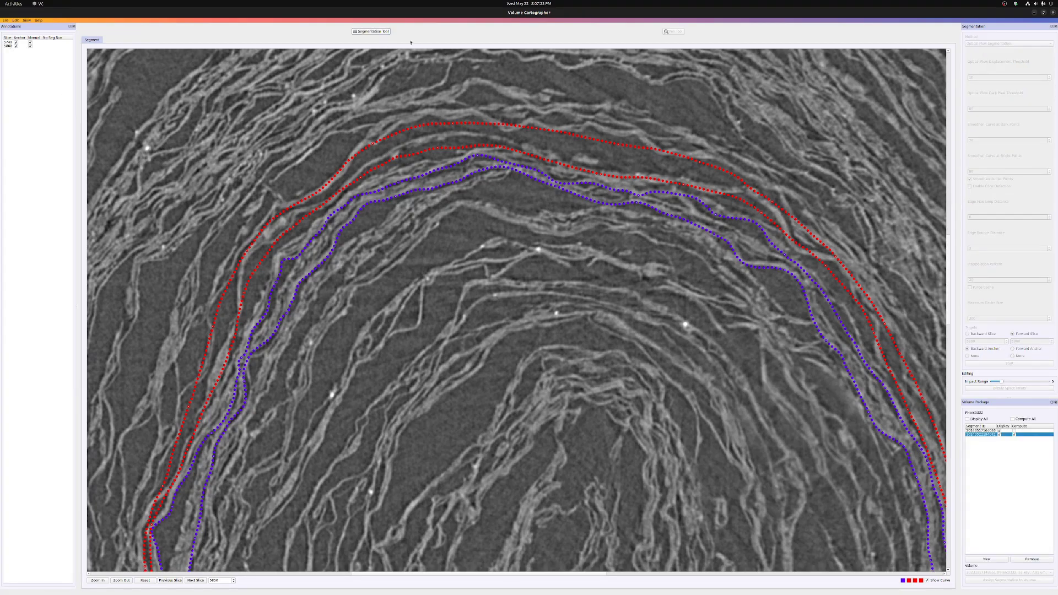
# Step: Switch to the first segment in the volume package and go to its annotated slice 6050
pyautogui.click(998, 431)
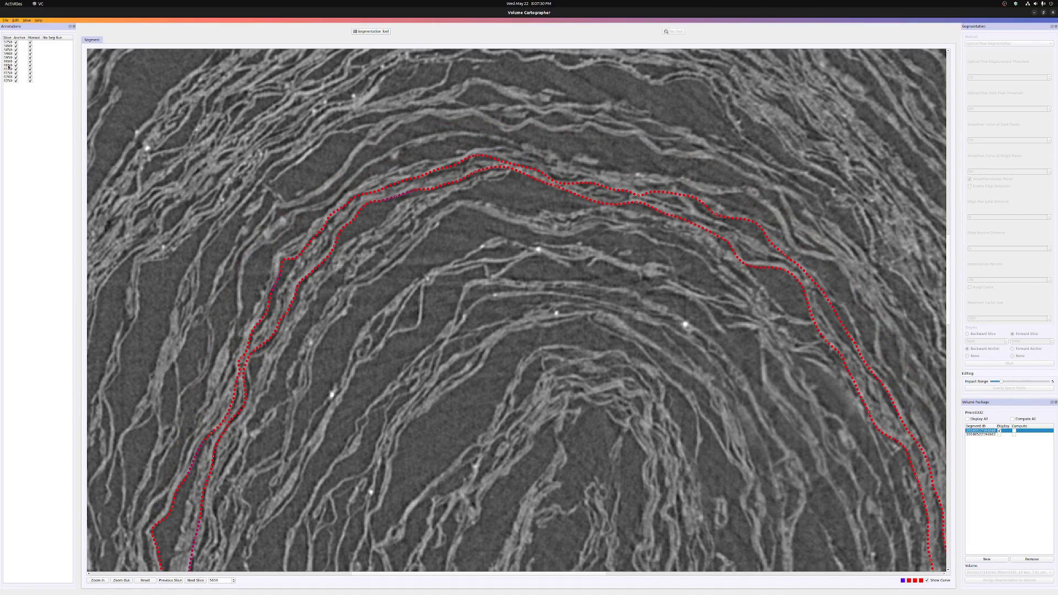
pyautogui.click(8, 65)
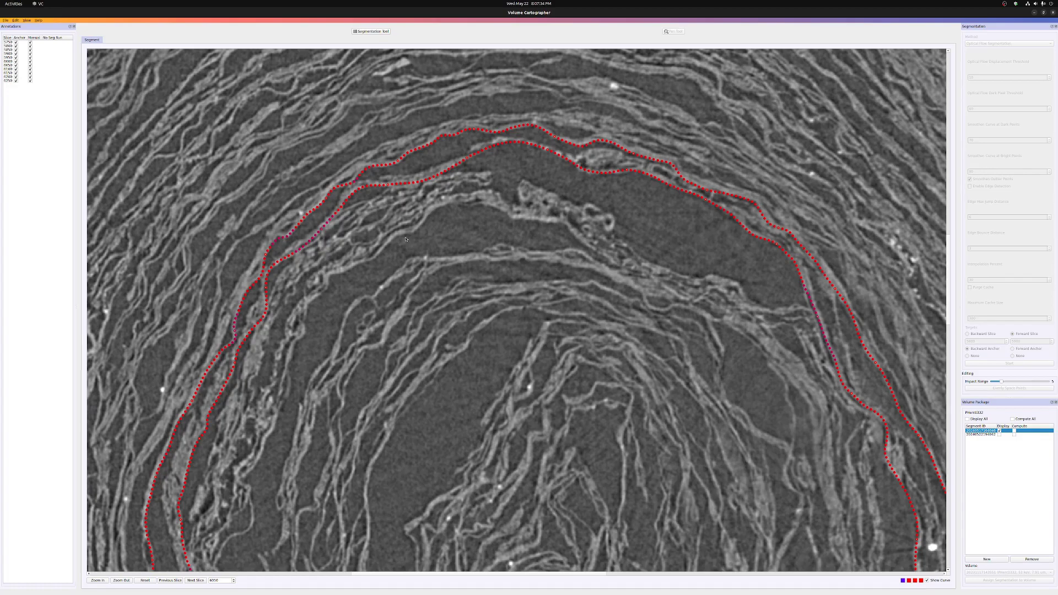
pyautogui.scroll(-3, 564, 359)
pyautogui.scroll(4, 593, 361)
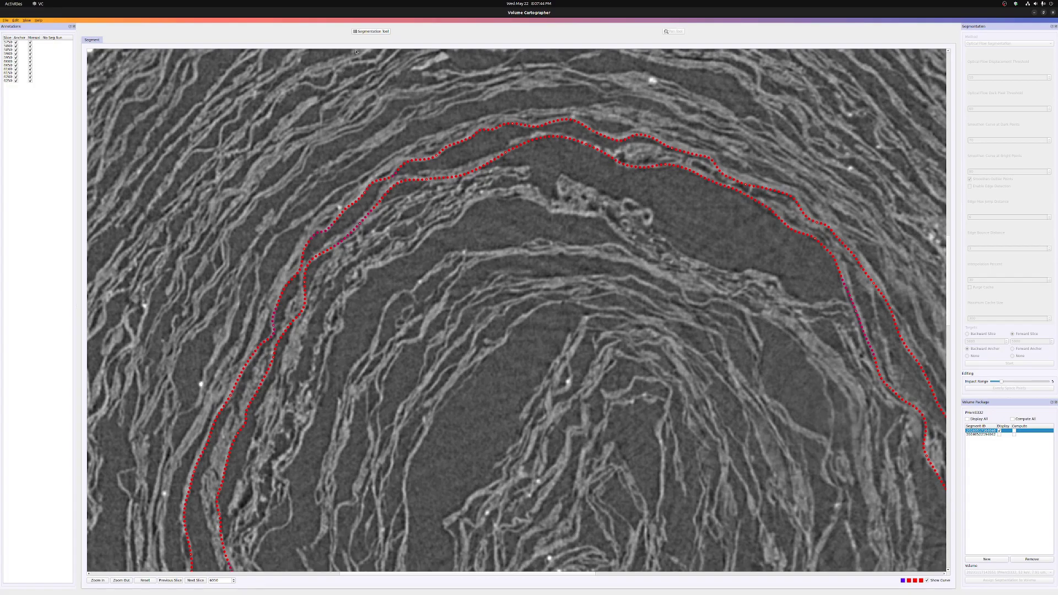
# Step: Set the forward target of the segmentation to Forward Anchor and leave the Segmentation Tool
pyautogui.click(371, 34)
pyautogui.click(1011, 349)
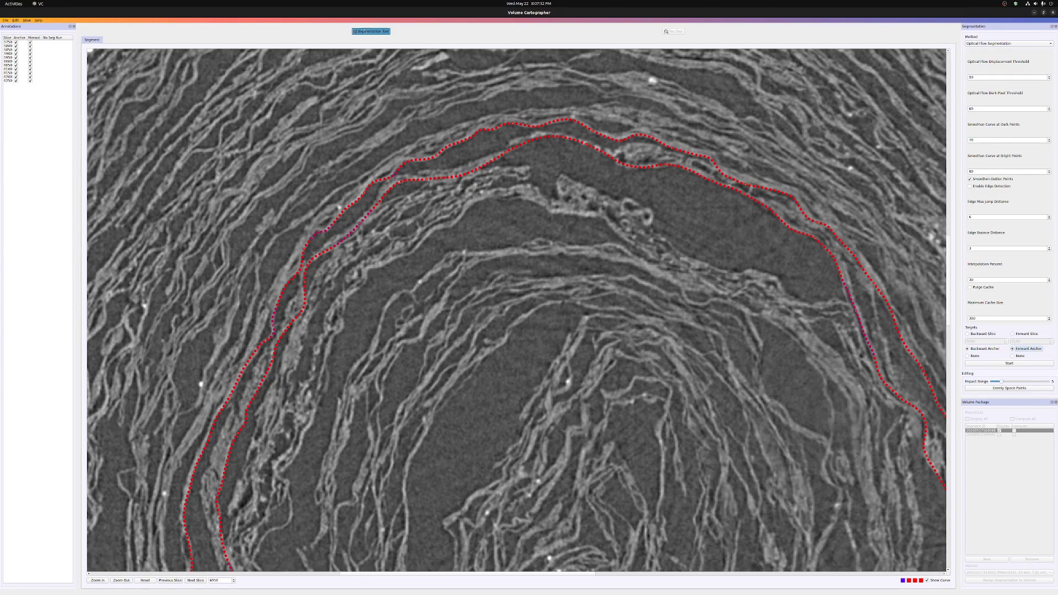
pyautogui.click(364, 32)
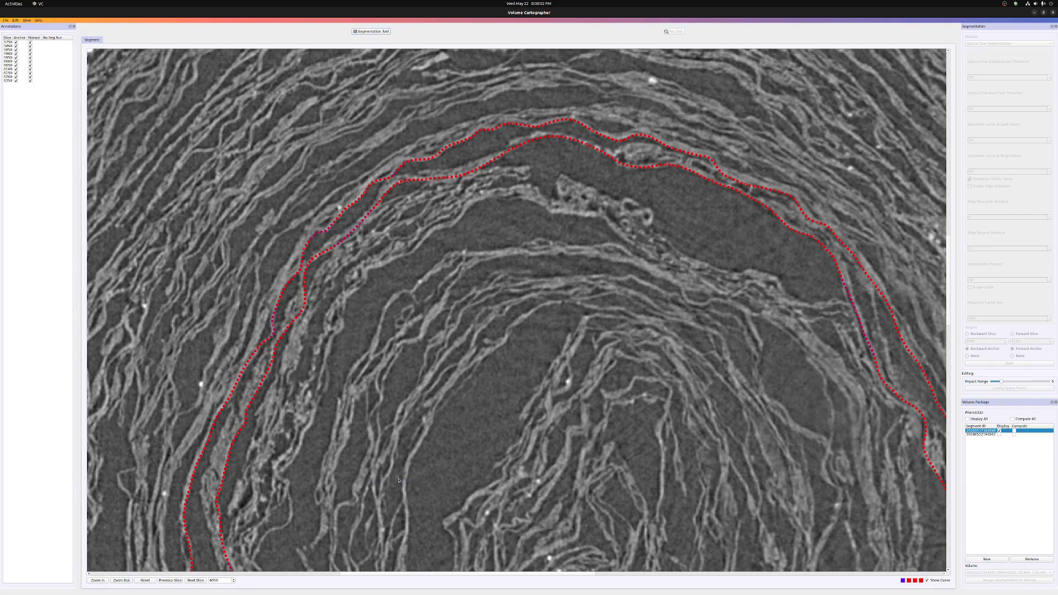
# Step: Step through the slices near the anchor at 6050 and examine the first segment's curve around the scroll
pyautogui.keyDown('shift'); pyautogui.scroll(-5, 398, 481); pyautogui.keyUp('shift')
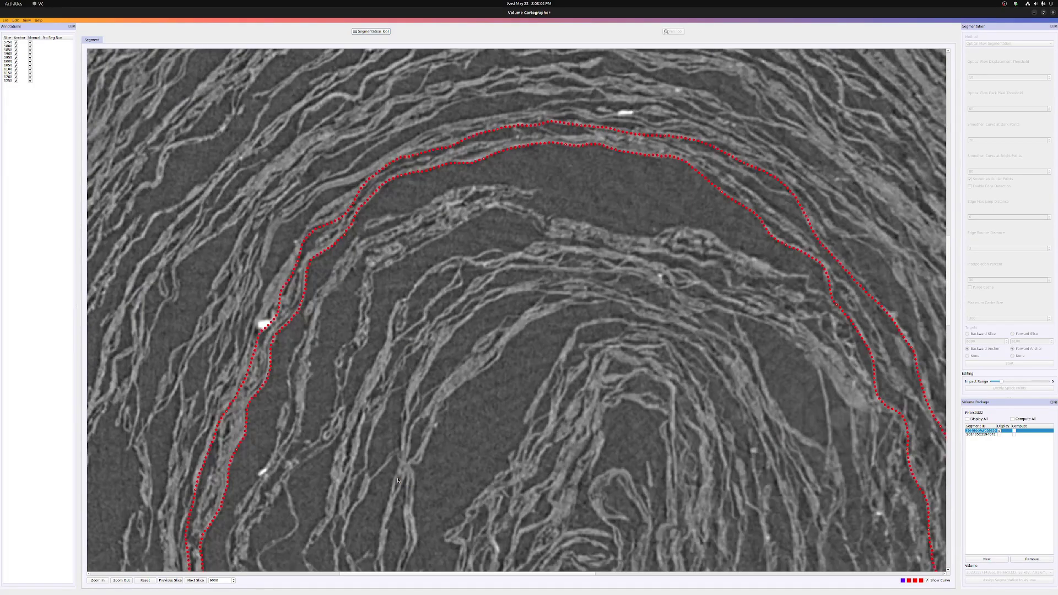
pyautogui.keyDown('shift'); pyautogui.scroll(2, 396, 479); pyautogui.keyUp('shift')
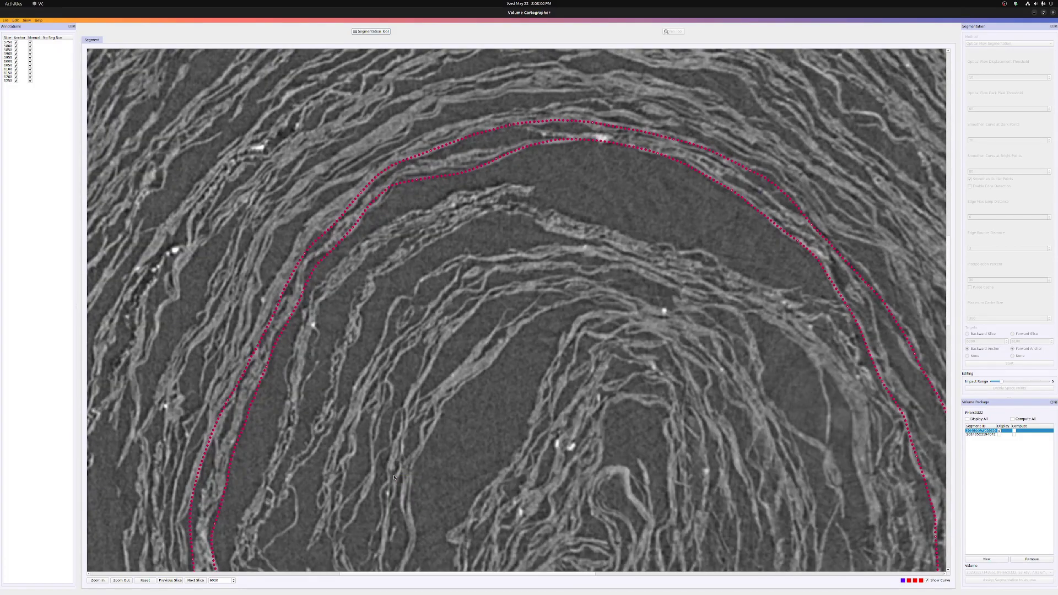
pyautogui.keyDown('shift'); pyautogui.scroll(1, 394, 478); pyautogui.keyUp('shift')
pyautogui.moveTo(609, 512); pyautogui.dragTo(477, 251, button='right')
pyautogui.moveTo(400, 468); pyautogui.dragTo(435, 328, button='right')
pyautogui.moveTo(391, 281); pyautogui.dragTo(480, 375, button='right')
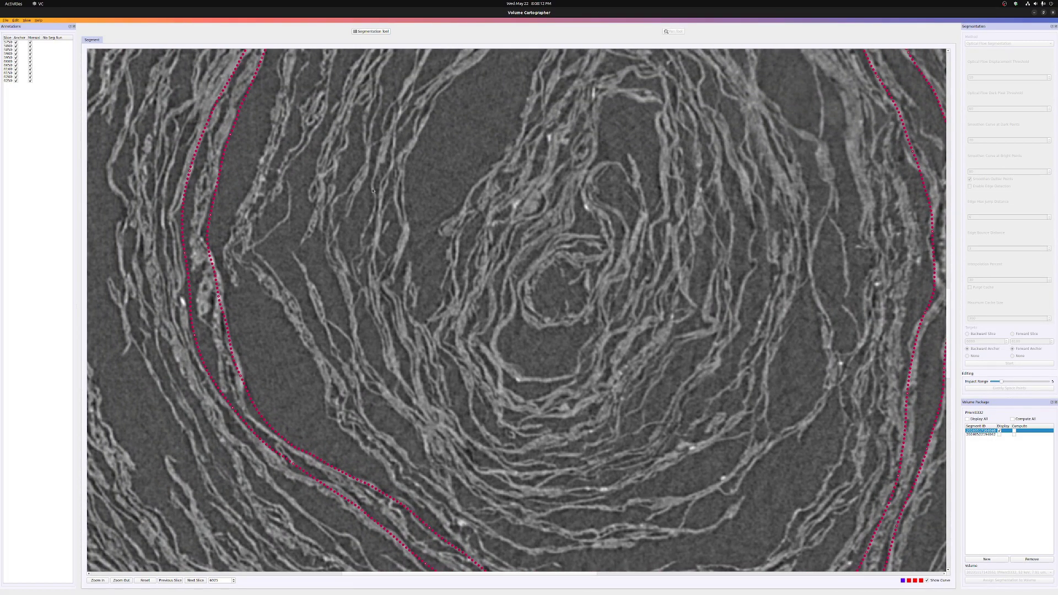
# Step: Start the Segmentation Tool on the first segment and raise the editing impact range
pyautogui.click(377, 31)
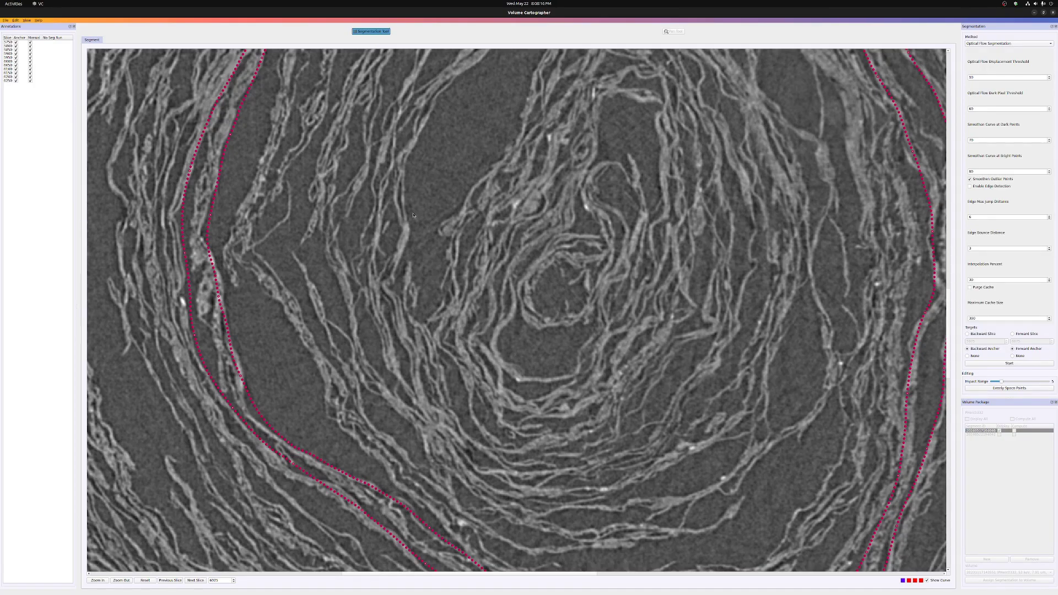
pyautogui.press('d')
pyautogui.press('d')
pyautogui.press('d')
pyautogui.press('d')
pyautogui.press('d')
pyautogui.press('d')
pyautogui.press('s')
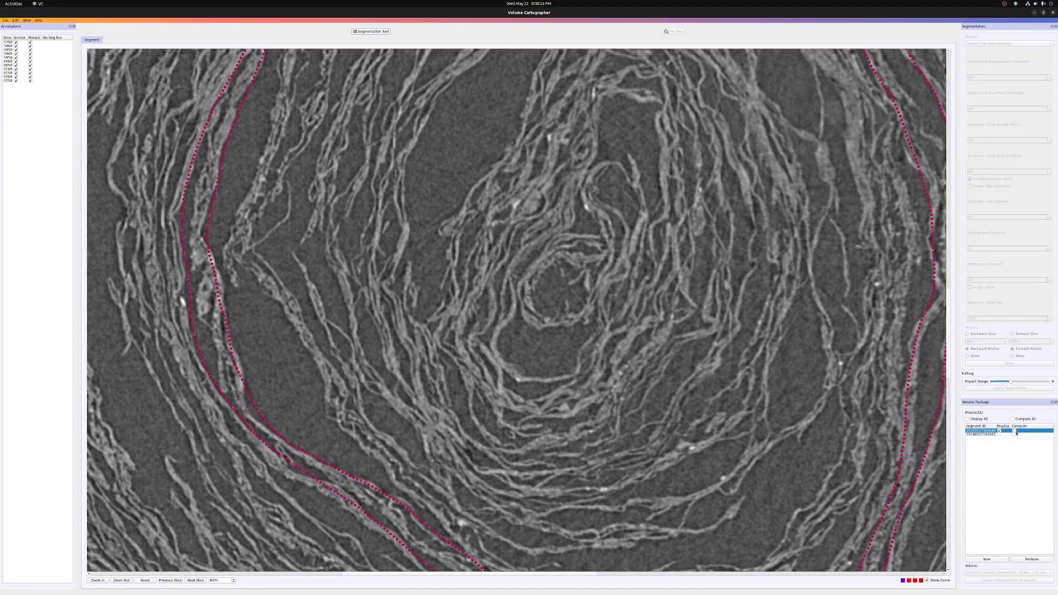
# Step: With Compute enabled for the first segment, adjust the curve points of both turns along the left side of the scroll
pyautogui.click(378, 33)
pyautogui.click(183, 299)
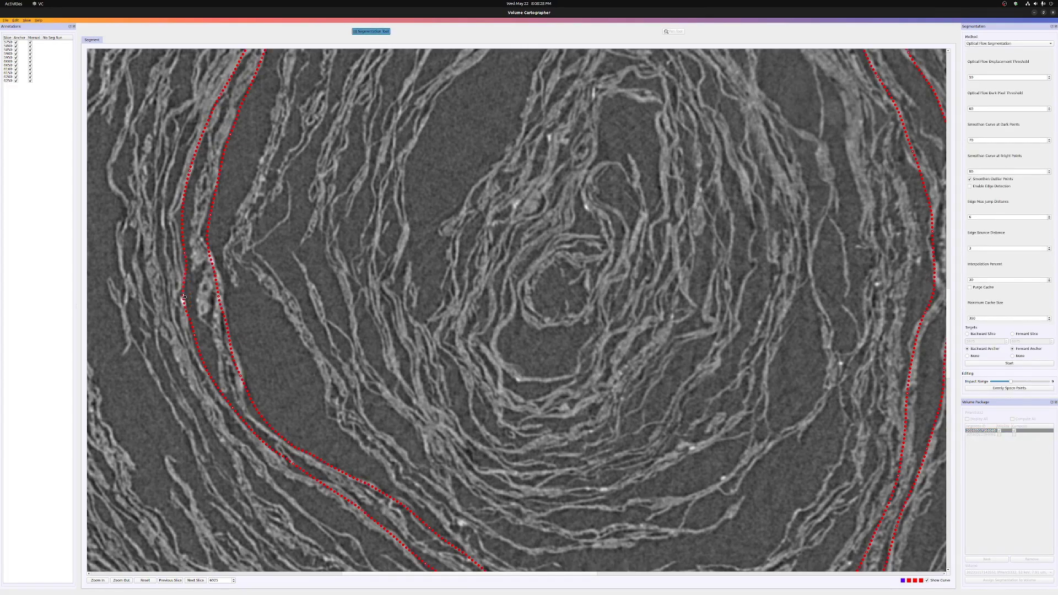
pyautogui.click(194, 350)
pyautogui.click(222, 274)
pyautogui.click(223, 295)
pyautogui.press('e')
pyautogui.press('e')
pyautogui.click(242, 363)
# Step: Run the segmentation with Backward Anchor and Forward Anchor as the two targets
pyautogui.click(973, 350)
pyautogui.click(1021, 349)
pyautogui.click(1010, 364)
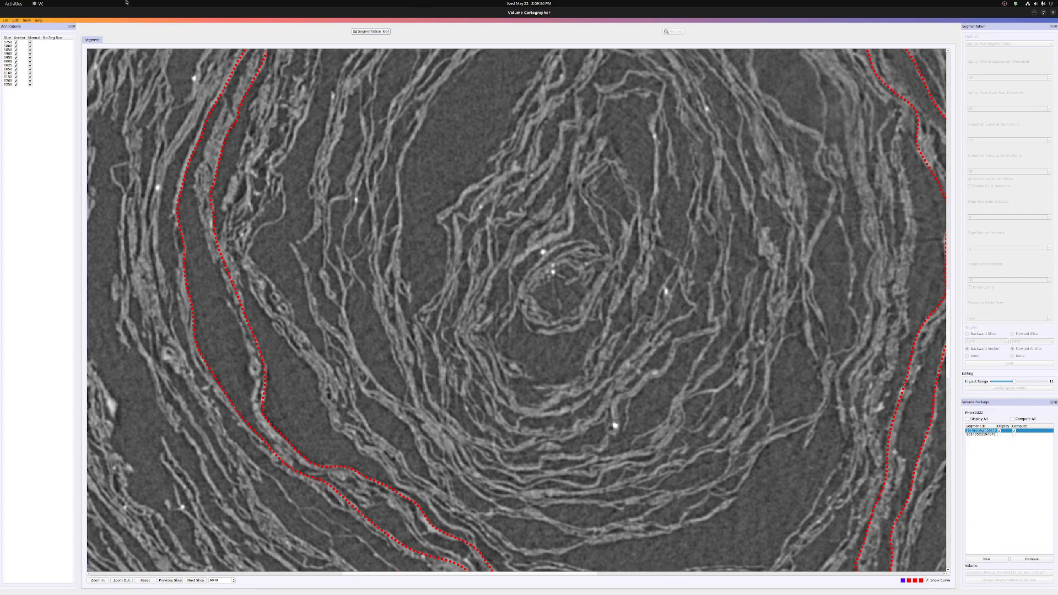
# Step: Go to the first annotated slice of the segment and check its curve against the neighbouring slices
pyautogui.click(362, 32)
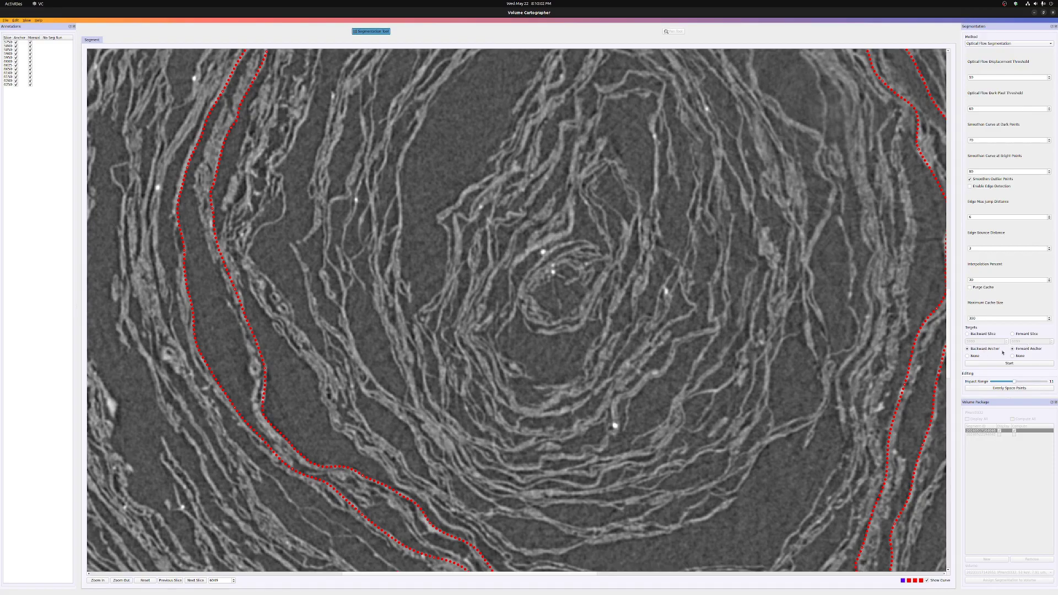
pyautogui.click(379, 32)
pyautogui.click(11, 43)
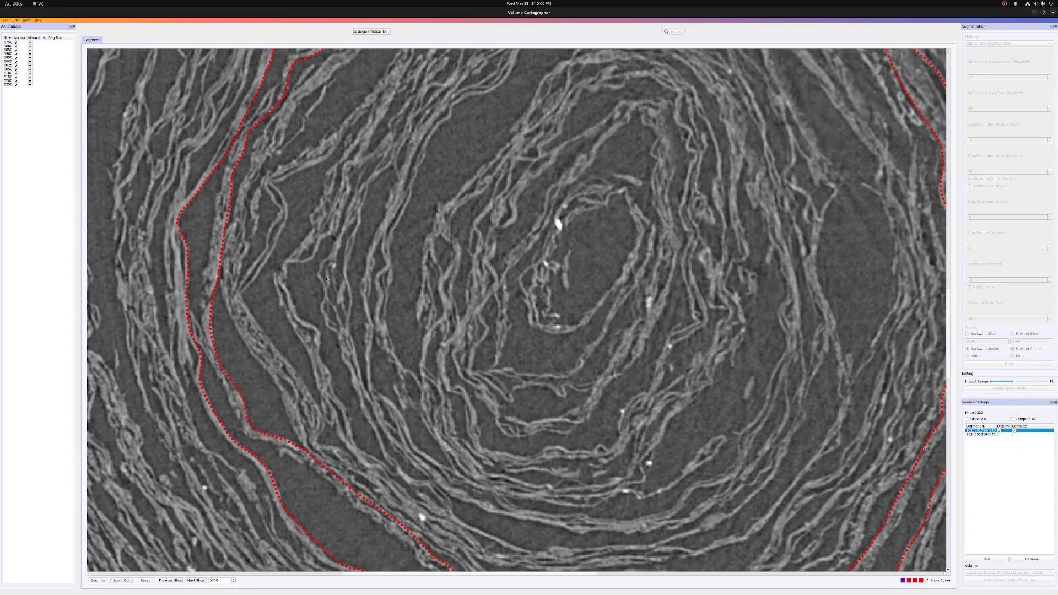
pyautogui.keyDown('shift'); pyautogui.scroll(-3, 548, 358); pyautogui.keyUp('shift')
pyautogui.keyDown('shift'); pyautogui.scroll(3, 547, 358); pyautogui.keyUp('shift')
# Step: Run the segmentation from the first annotated slice with Backward Slice and Forward Anchor as targets, and check the upper arc
pyautogui.click(371, 32)
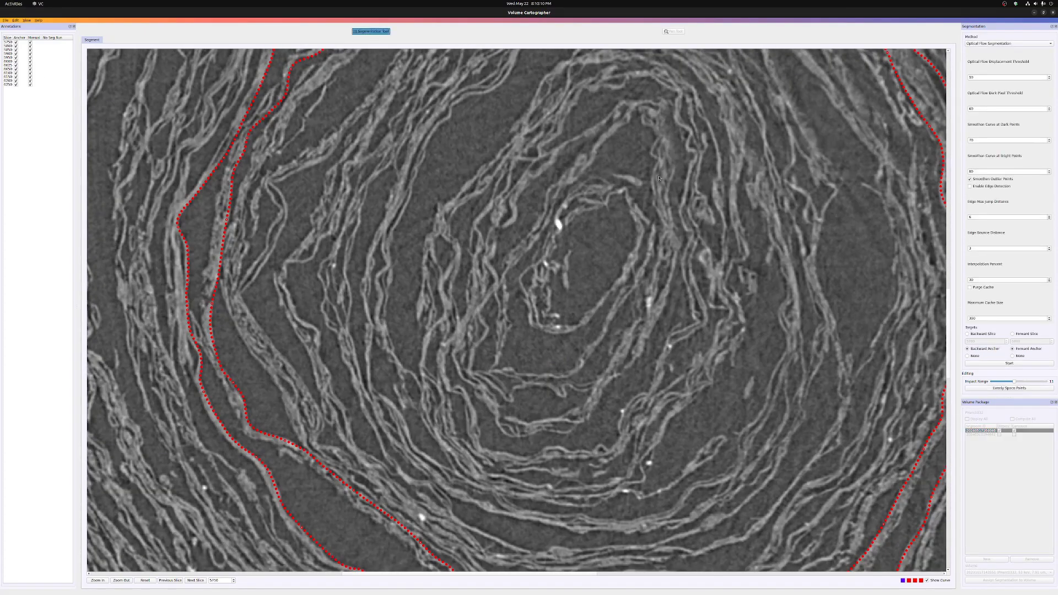
pyautogui.click(979, 335)
pyautogui.click(1012, 348)
pyautogui.click(966, 333)
pyautogui.click(1006, 364)
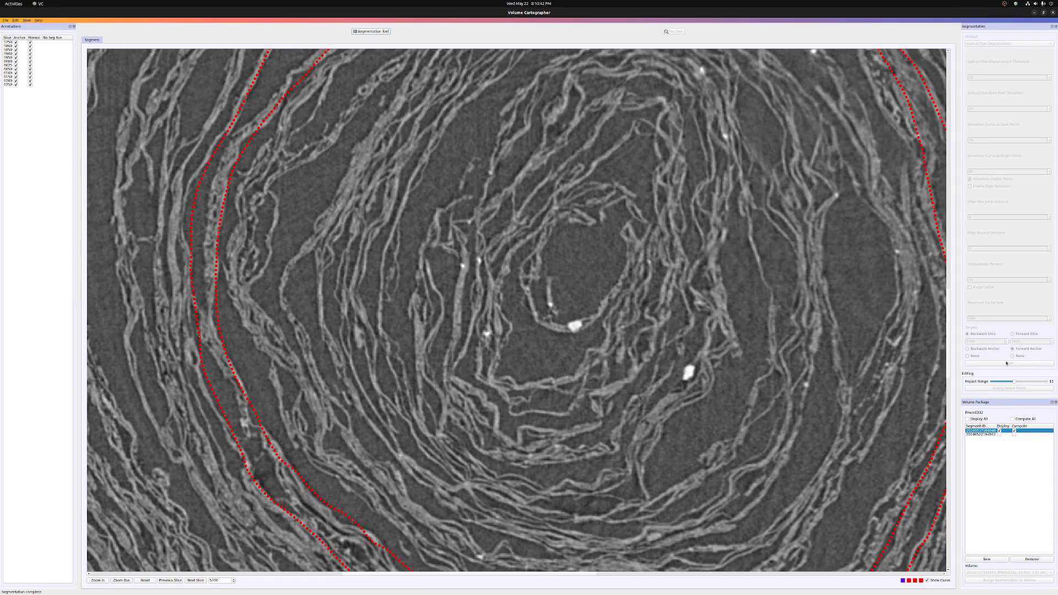
pyautogui.scroll(5, 815, 300)
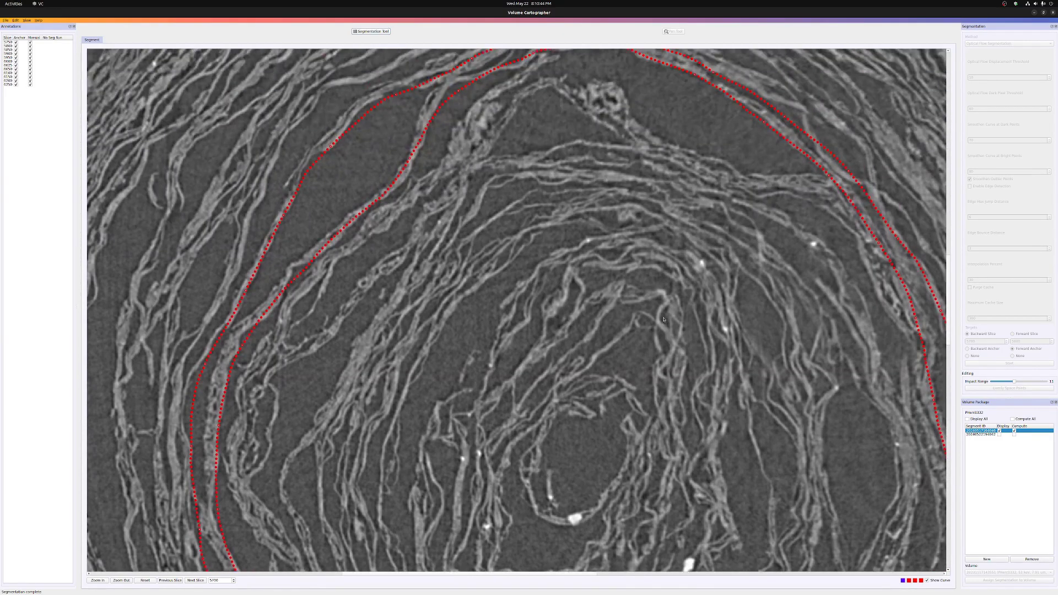